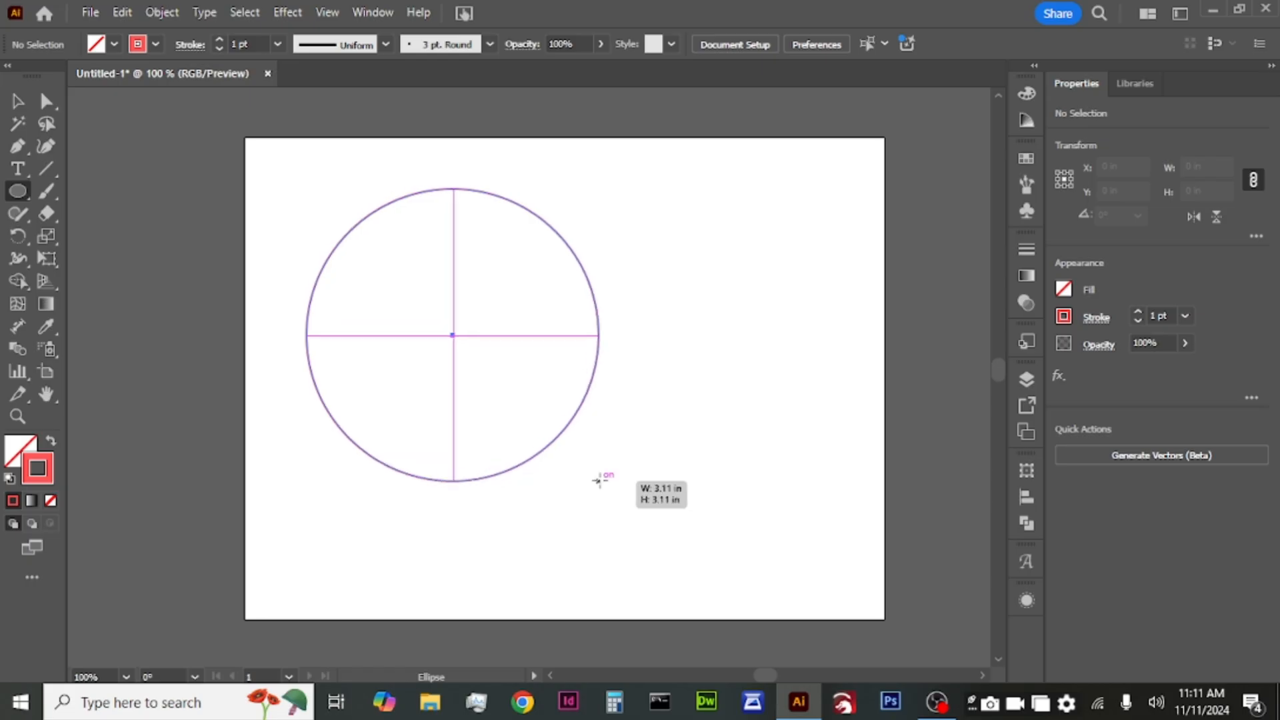
Set the circle's width and height to 4 in and move it to the lower centre of the artboard
left_click(1225, 191)
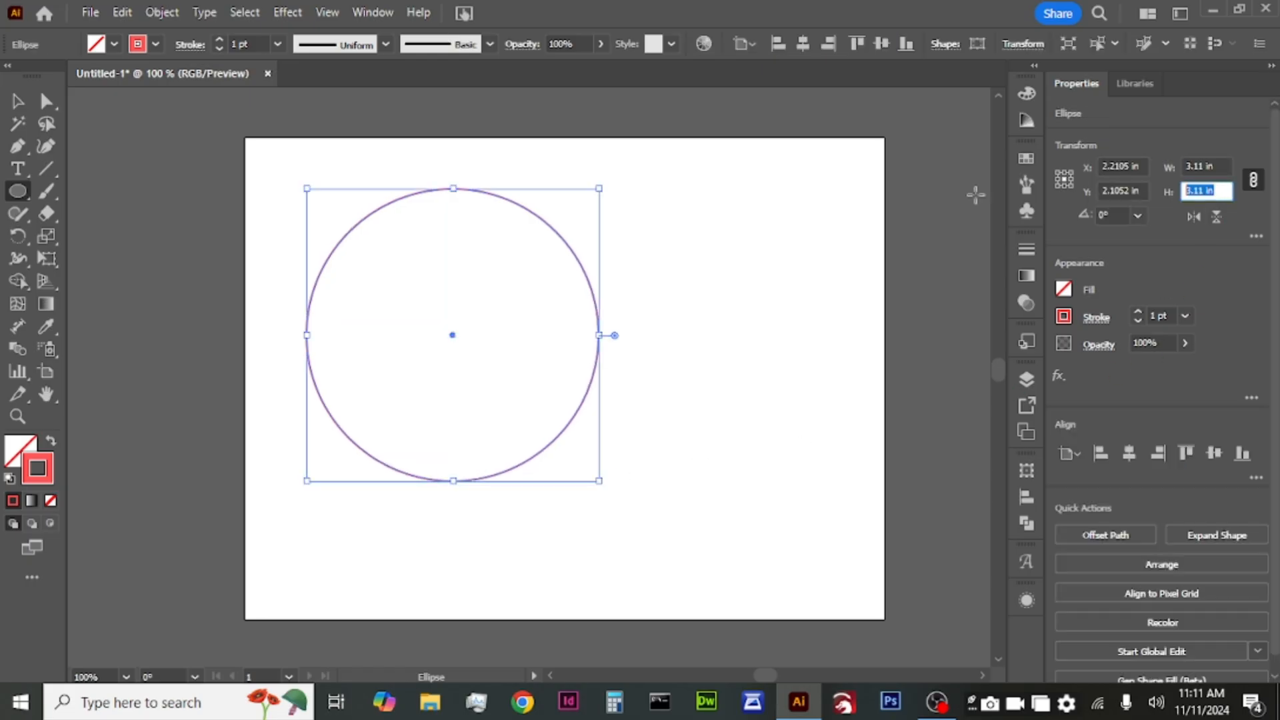
type("4")
key("Return")
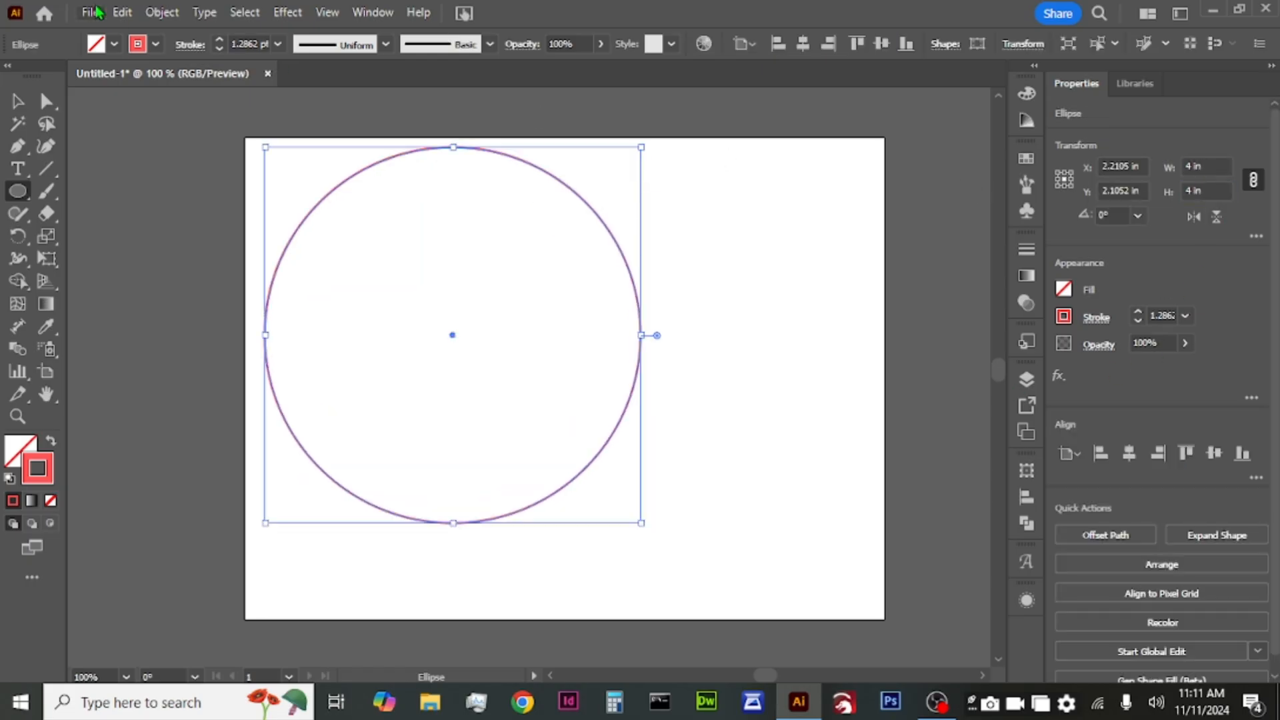
key("v")
scroll(153, 204, "down", 1)
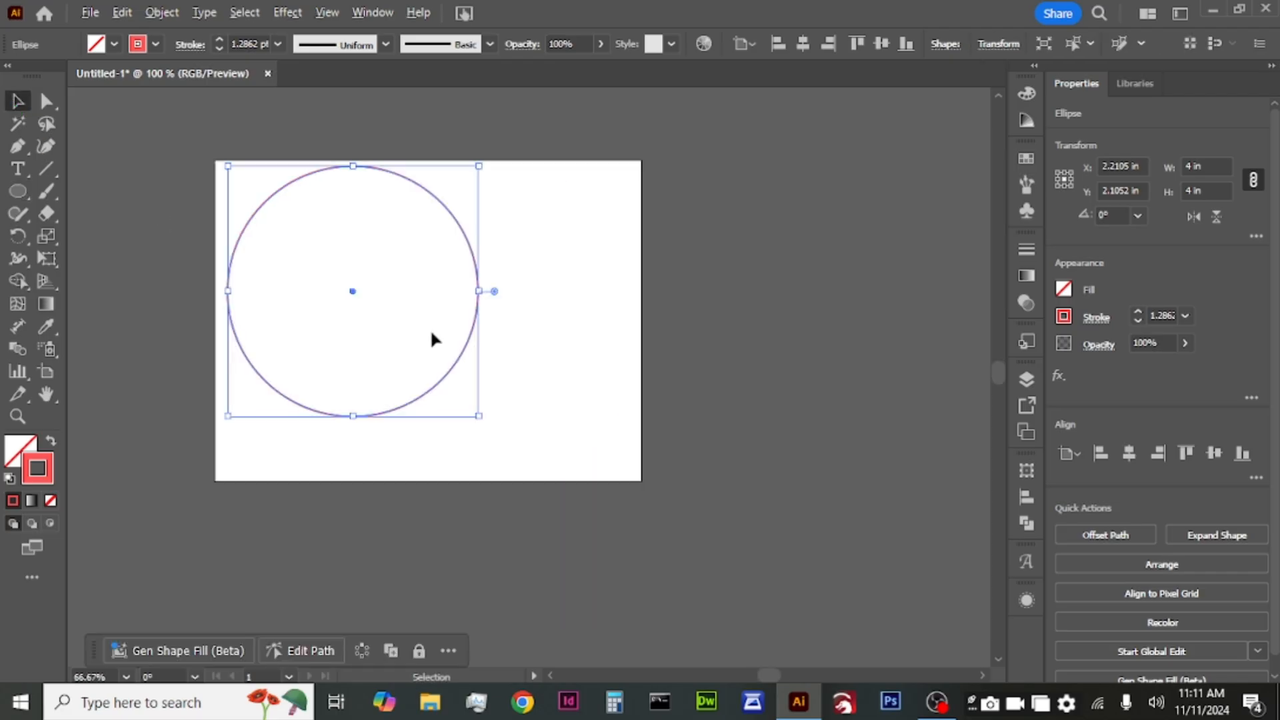
left_click_drag(450, 365, 525, 421)
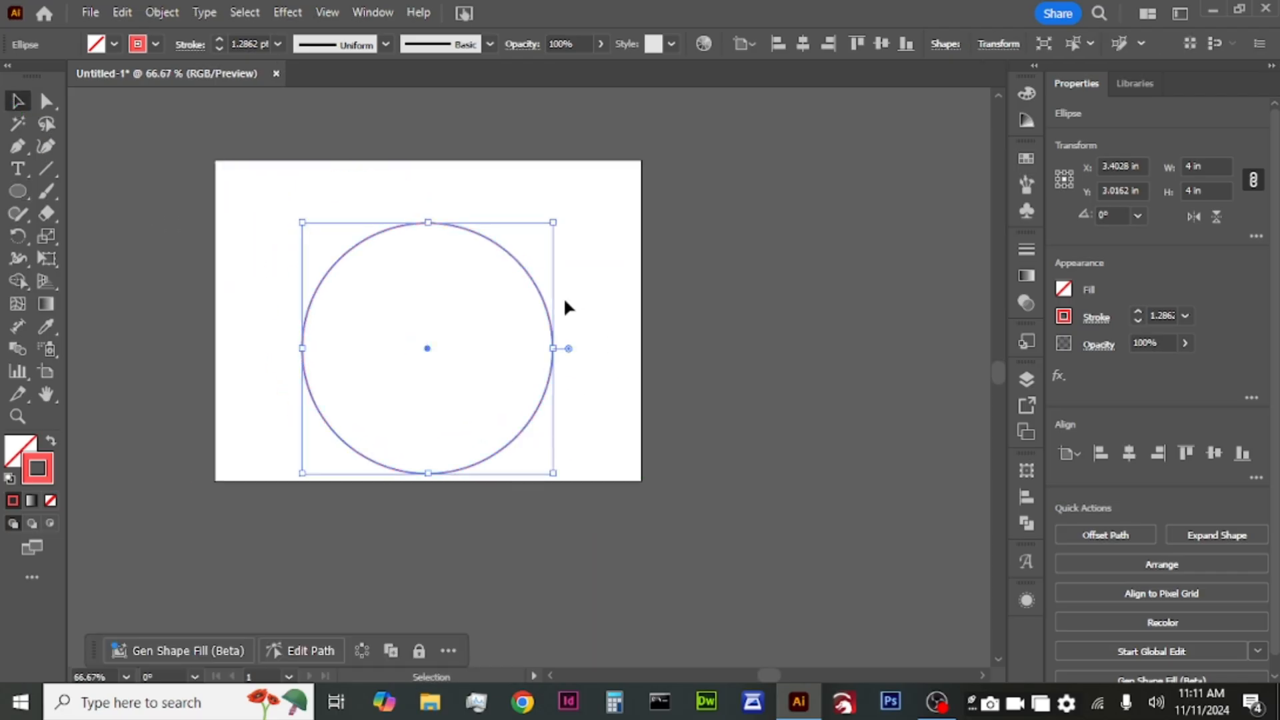
Enlarge the artboard to about 10.01 by 7.55 in and move the circle to its lower centre
left_click(46, 371)
left_click_drag(420, 487, 526, 631)
left_click(18, 101)
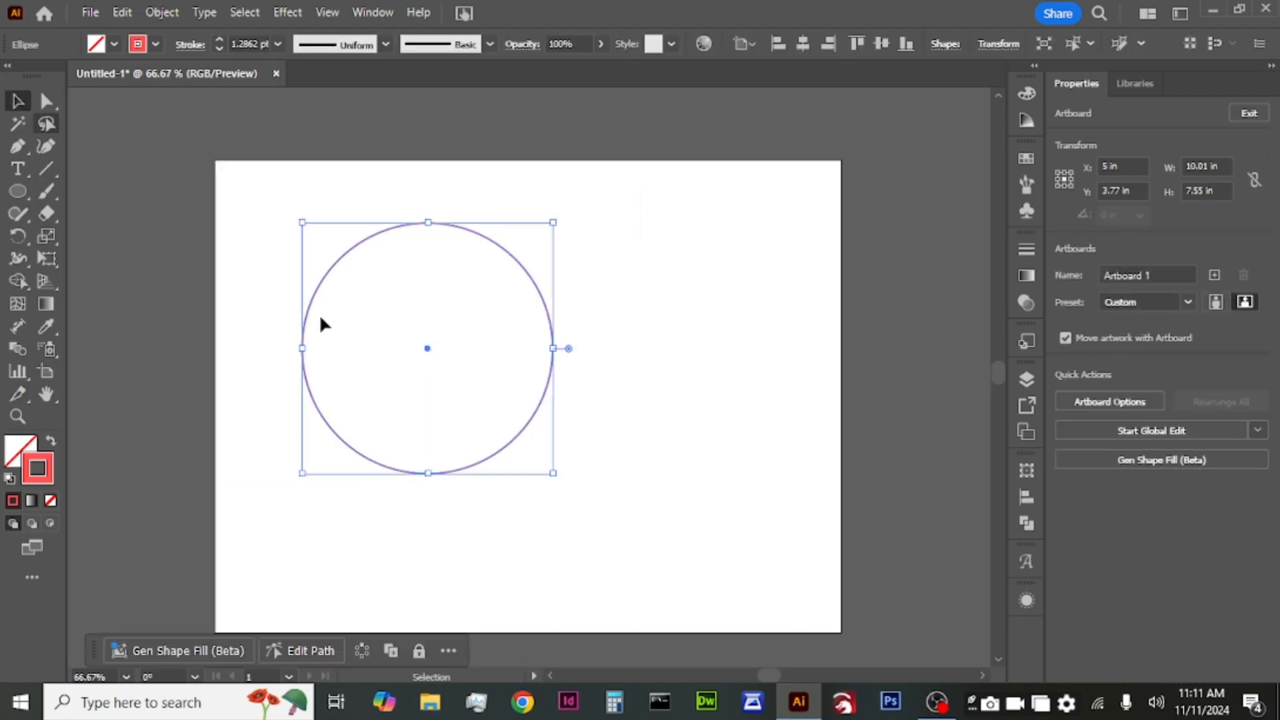
left_click_drag(480, 466, 598, 593)
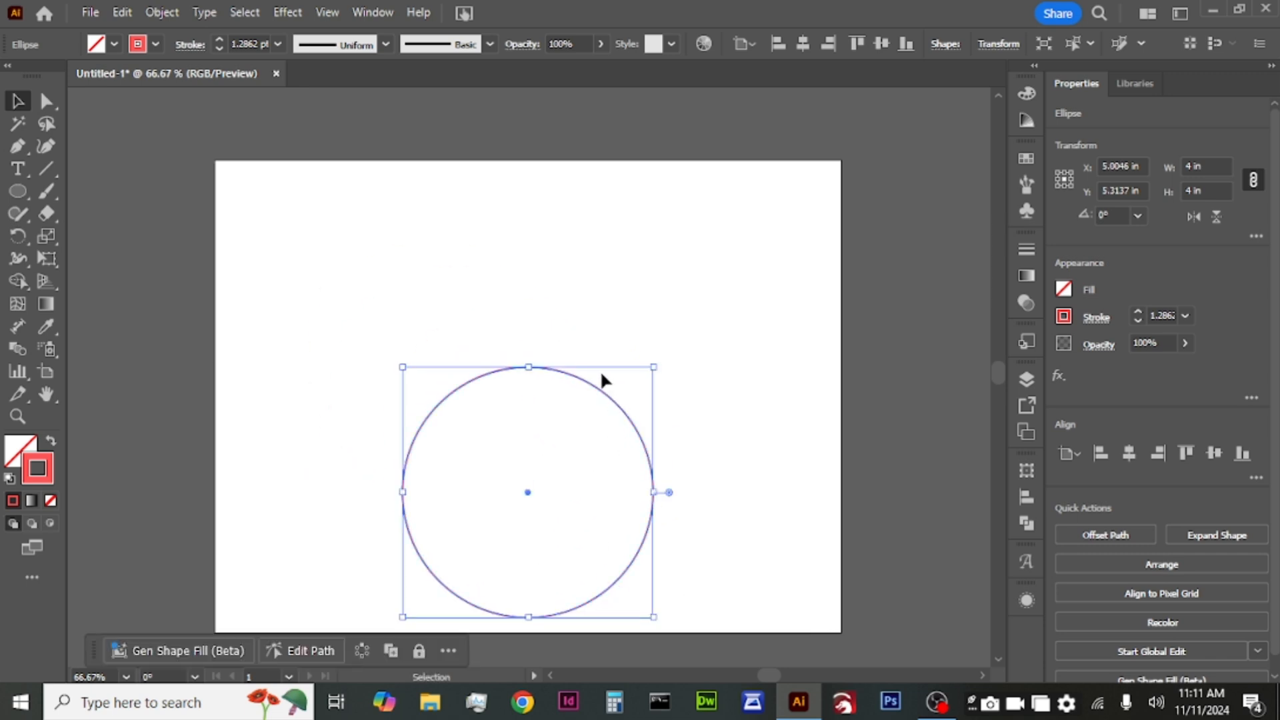
Draw a small circle above the large one and set its diameter to 0.75 in
scroll(600, 371, "up", 1)
left_click(504, 326)
left_click(17, 191)
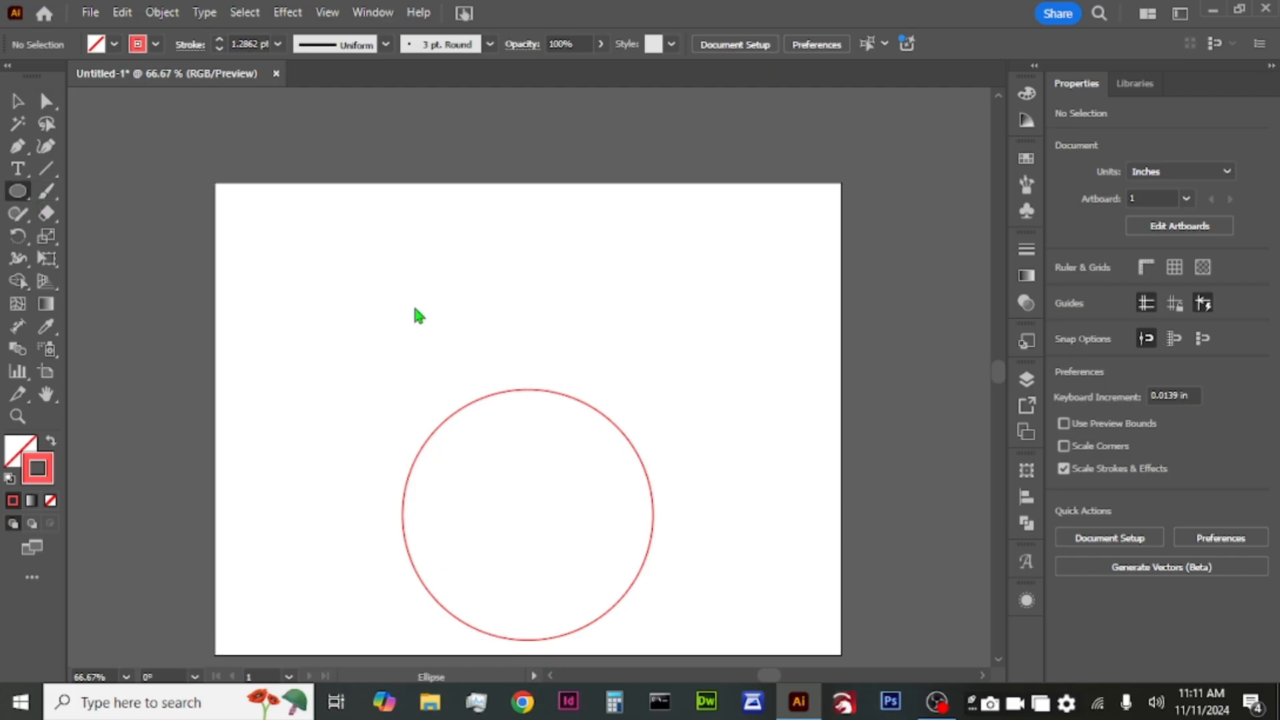
left_click_drag(362, 245, 393, 299)
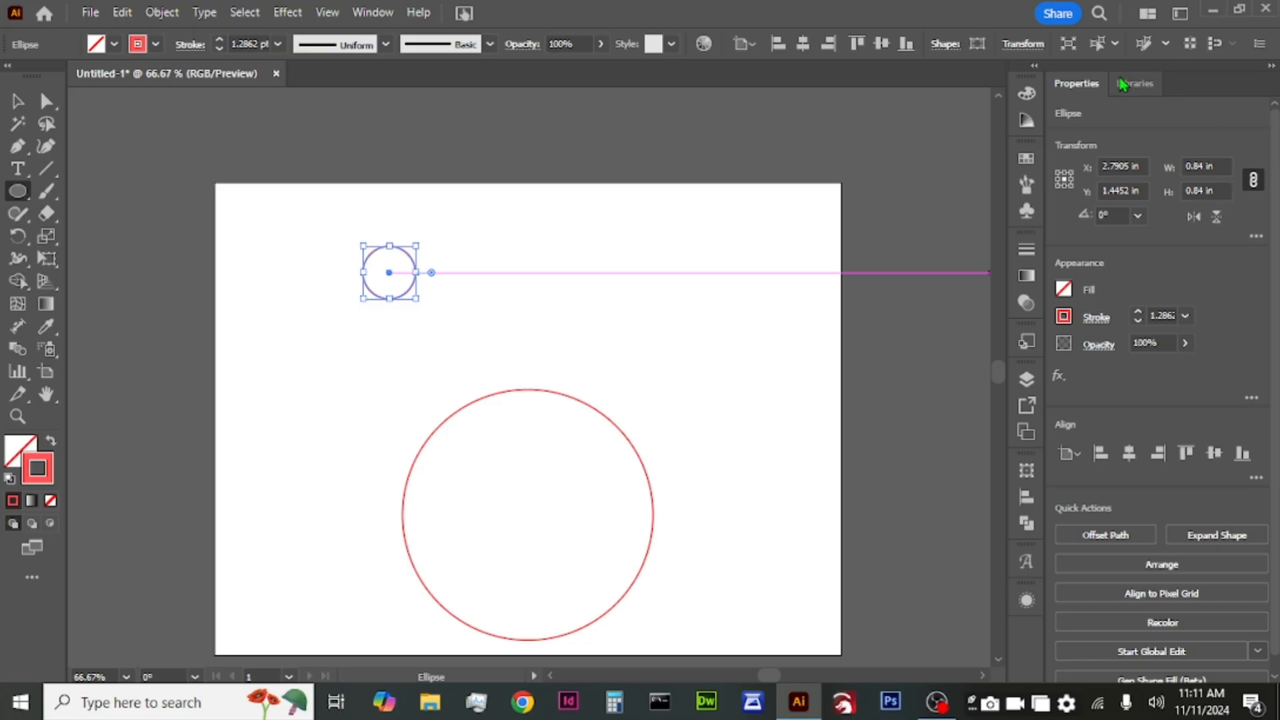
left_click(1217, 191)
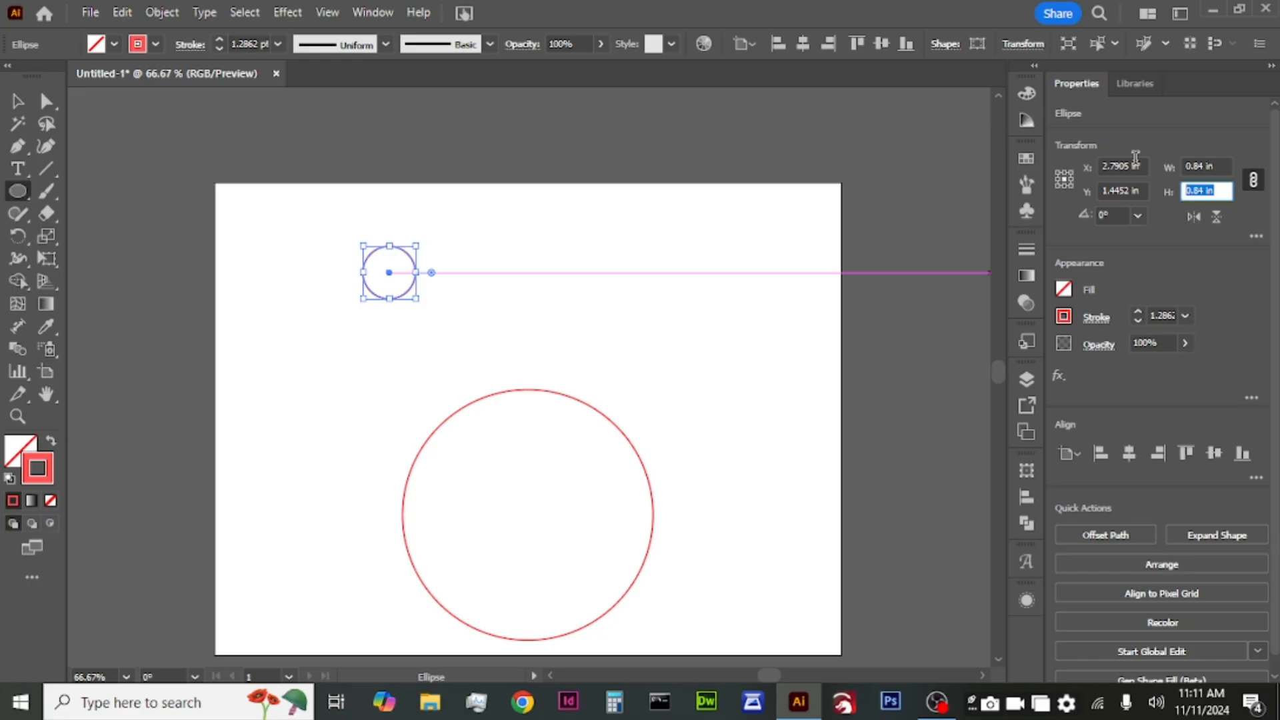
type("0.75")
key("Return")
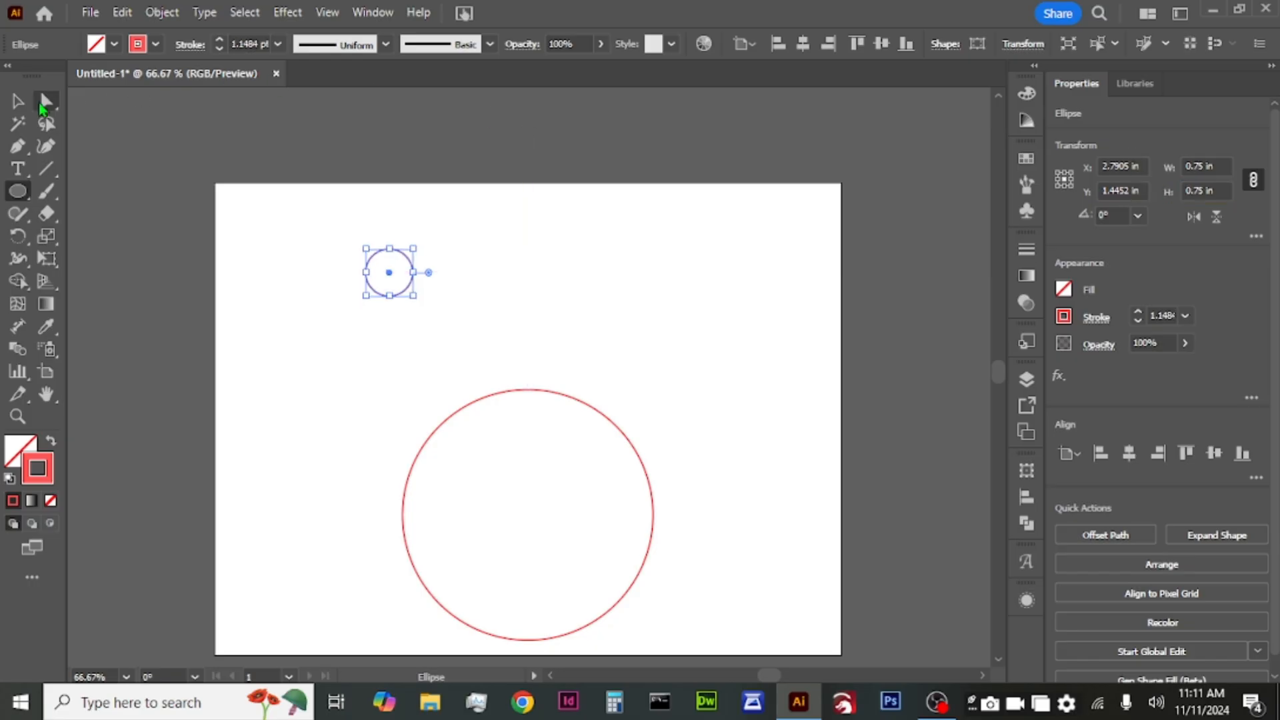
Duplicate the small circle beside the original and set the copy's diameter to 0.4 in
left_click(17, 101)
left_click_drag(408, 287, 523, 293)
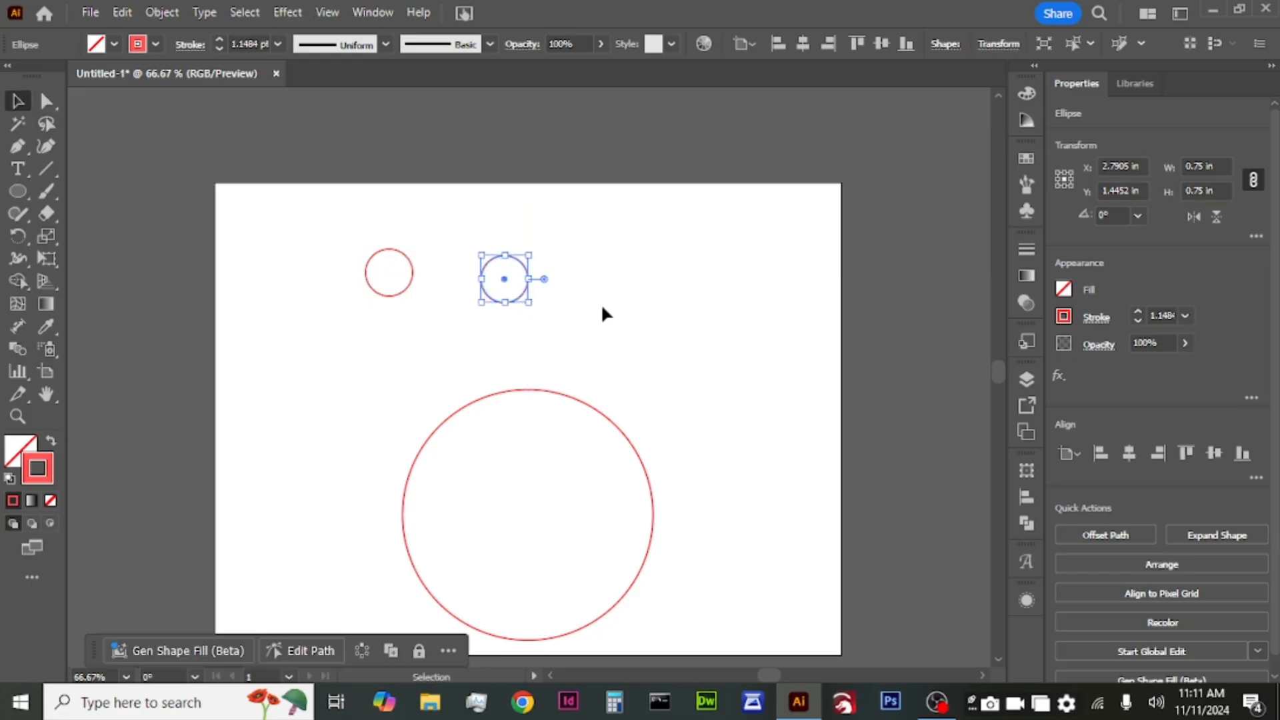
double_click(1196, 191)
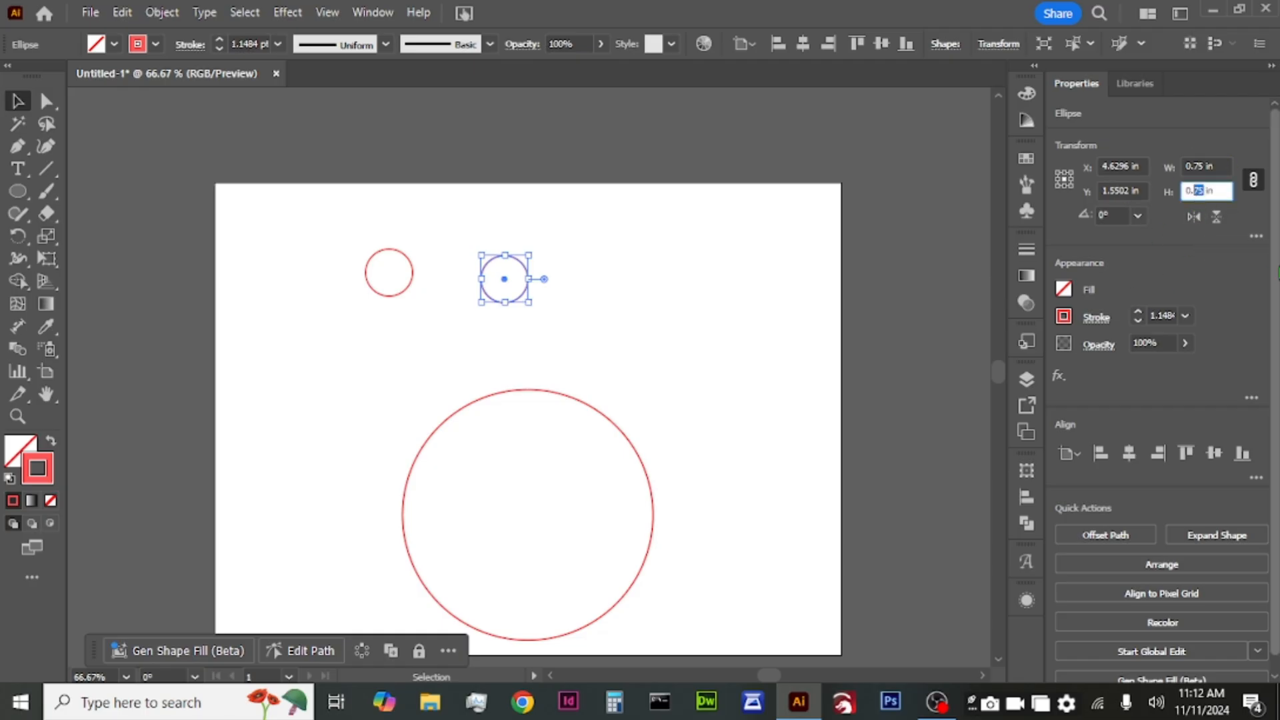
key("BackSpace")
type("40")
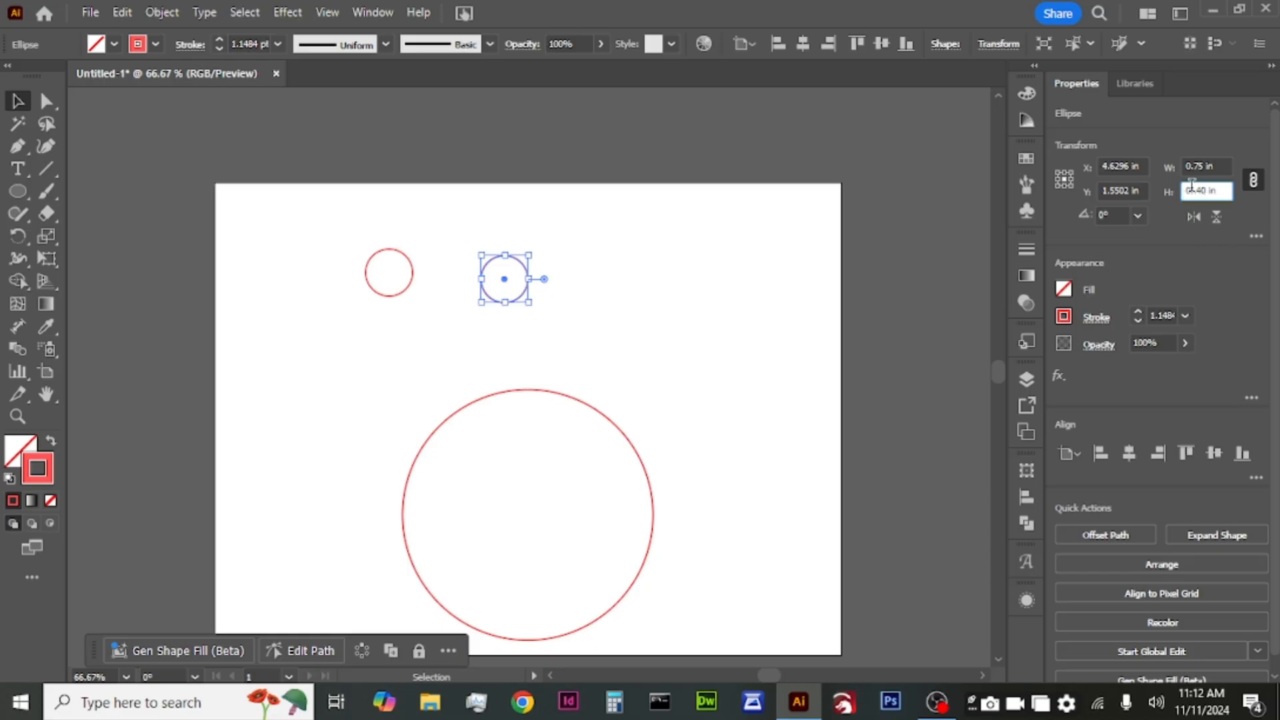
key("Return")
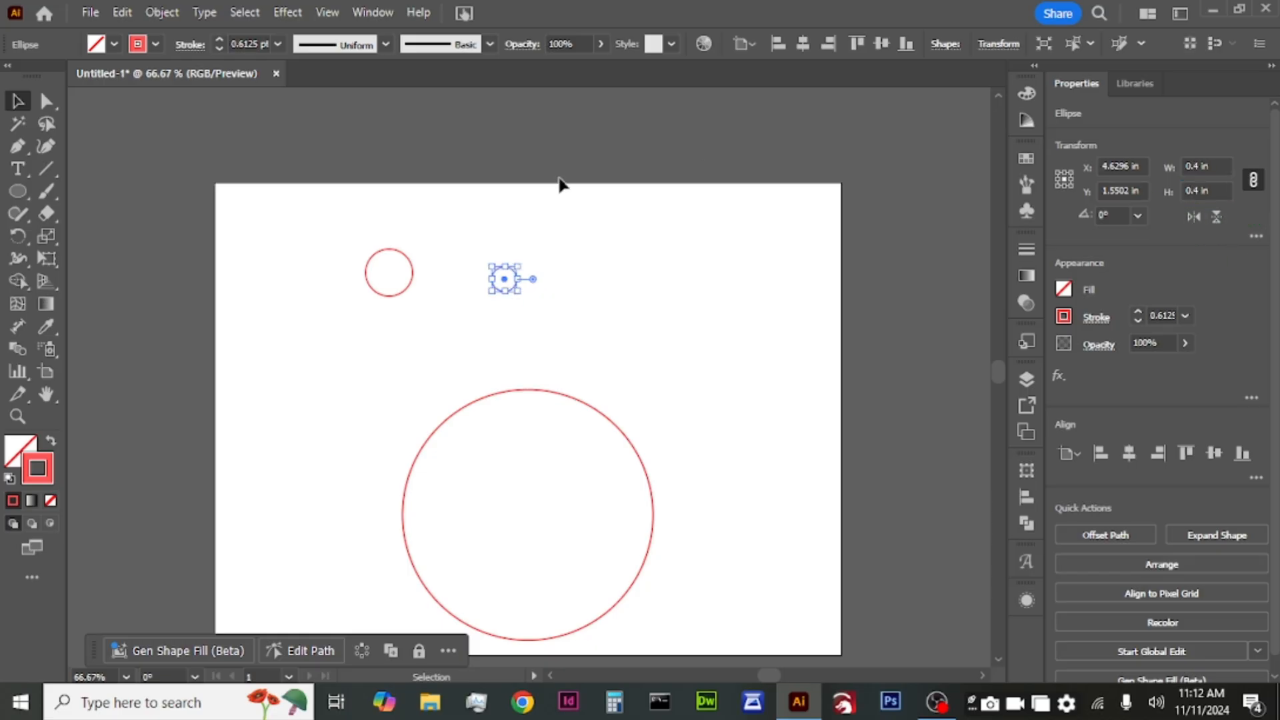
Align the two small circles on their horizontal and vertical centres so they are concentric
left_click_drag(614, 224, 358, 303)
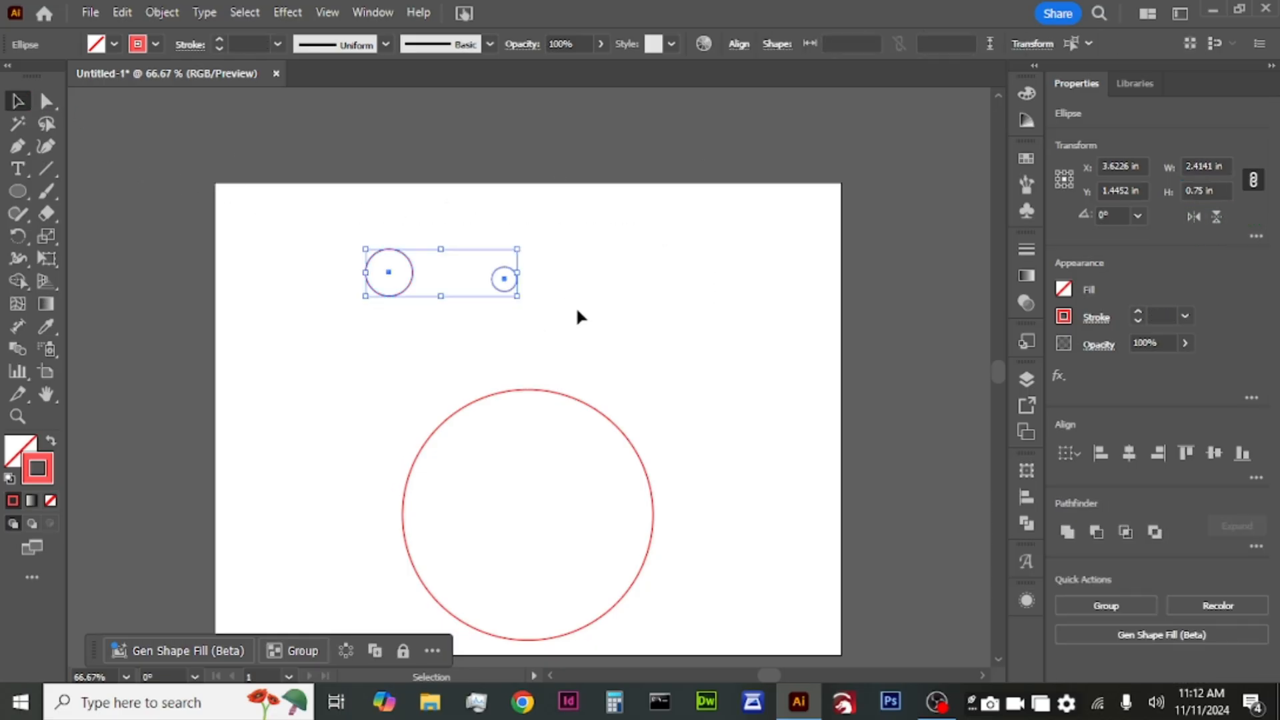
left_click(1129, 454)
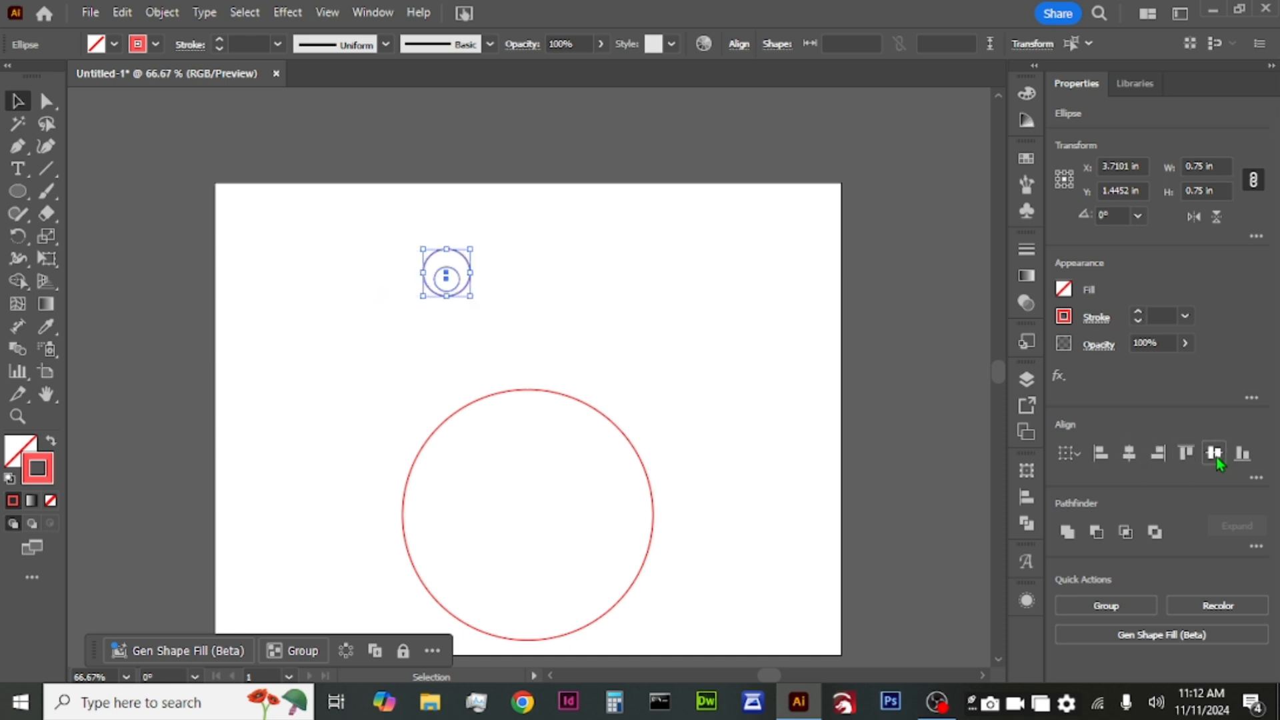
left_click(1214, 453)
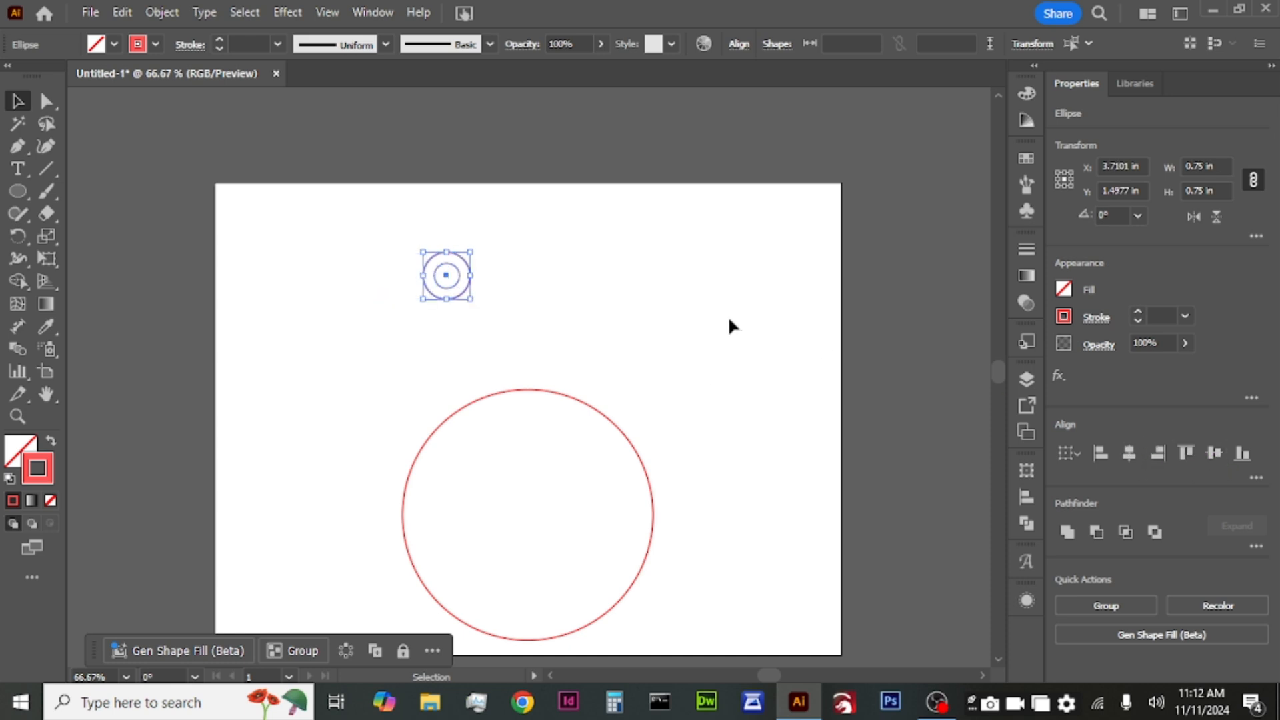
left_click(505, 299)
scroll(428, 281, "up", 2)
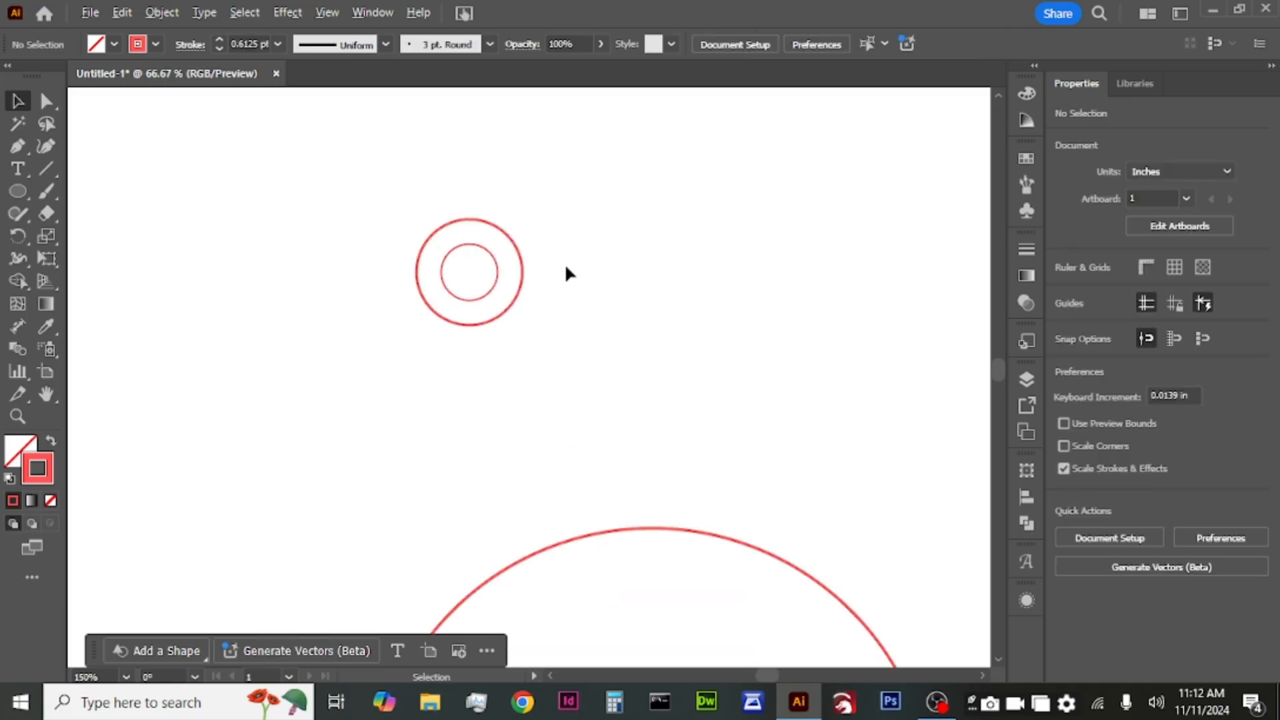
left_click(505, 241)
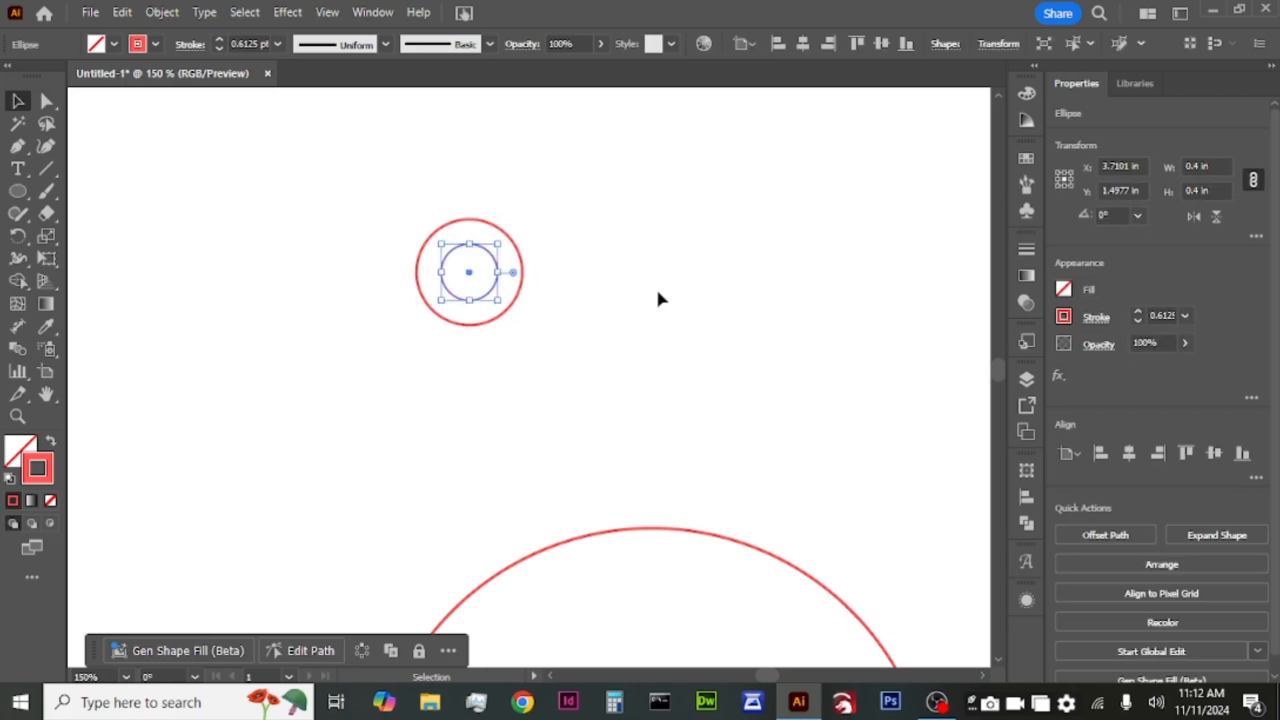
left_click(574, 282)
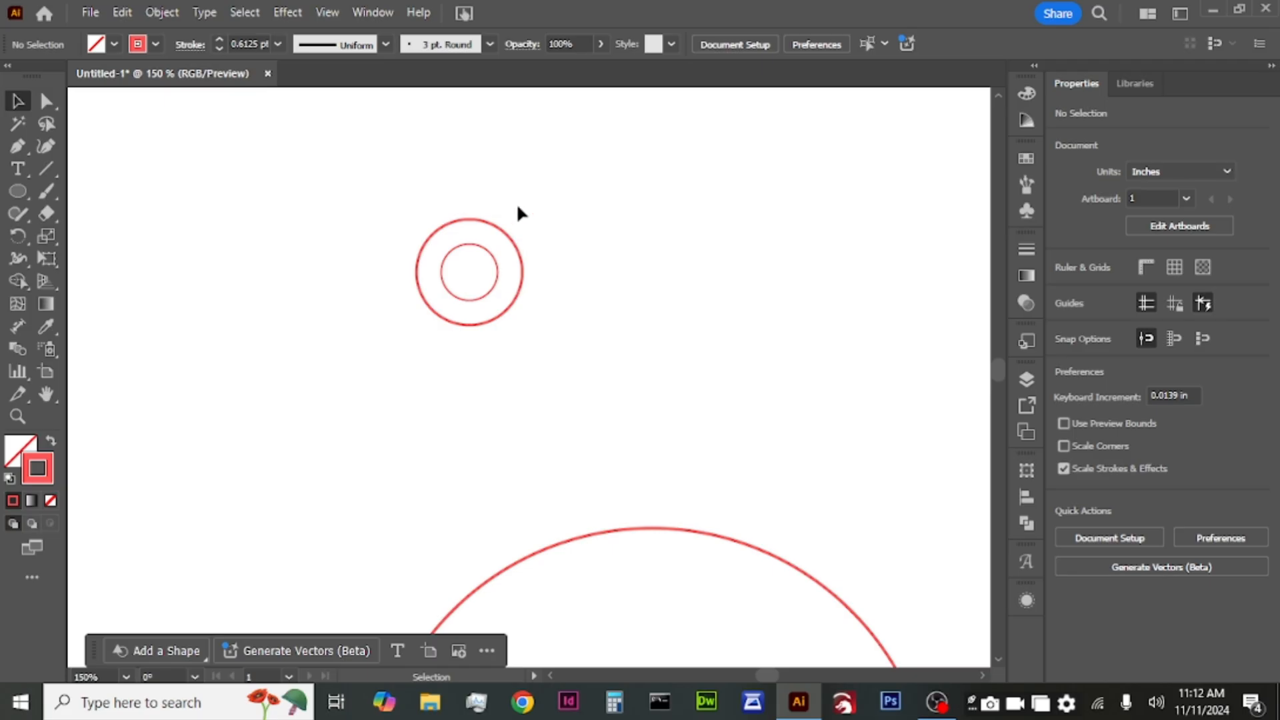
left_click(477, 267)
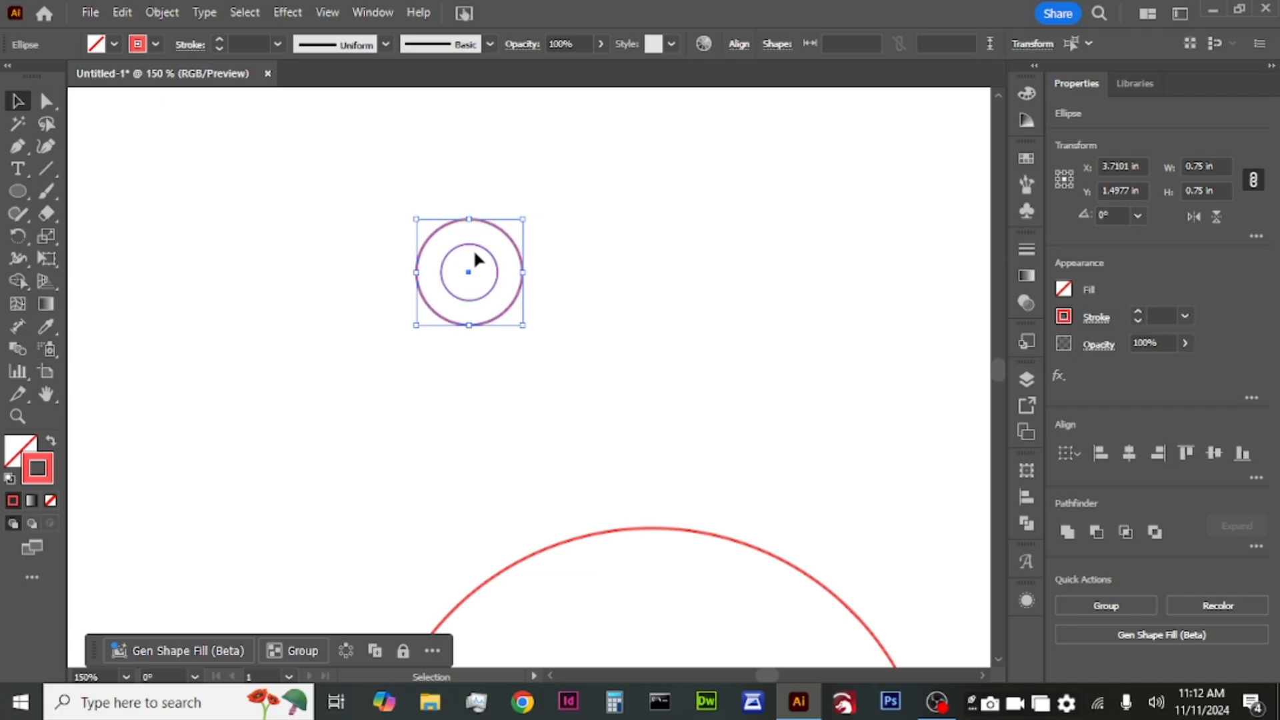
right_click(486, 243)
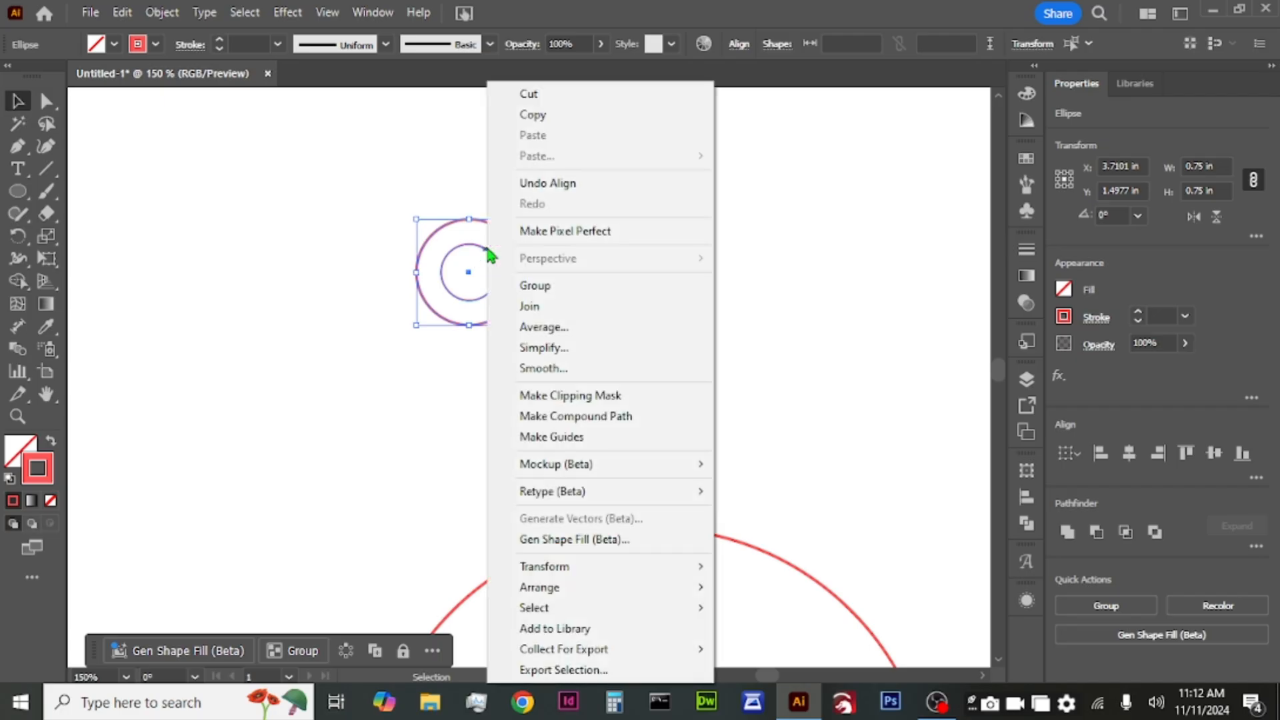
left_click(662, 427)
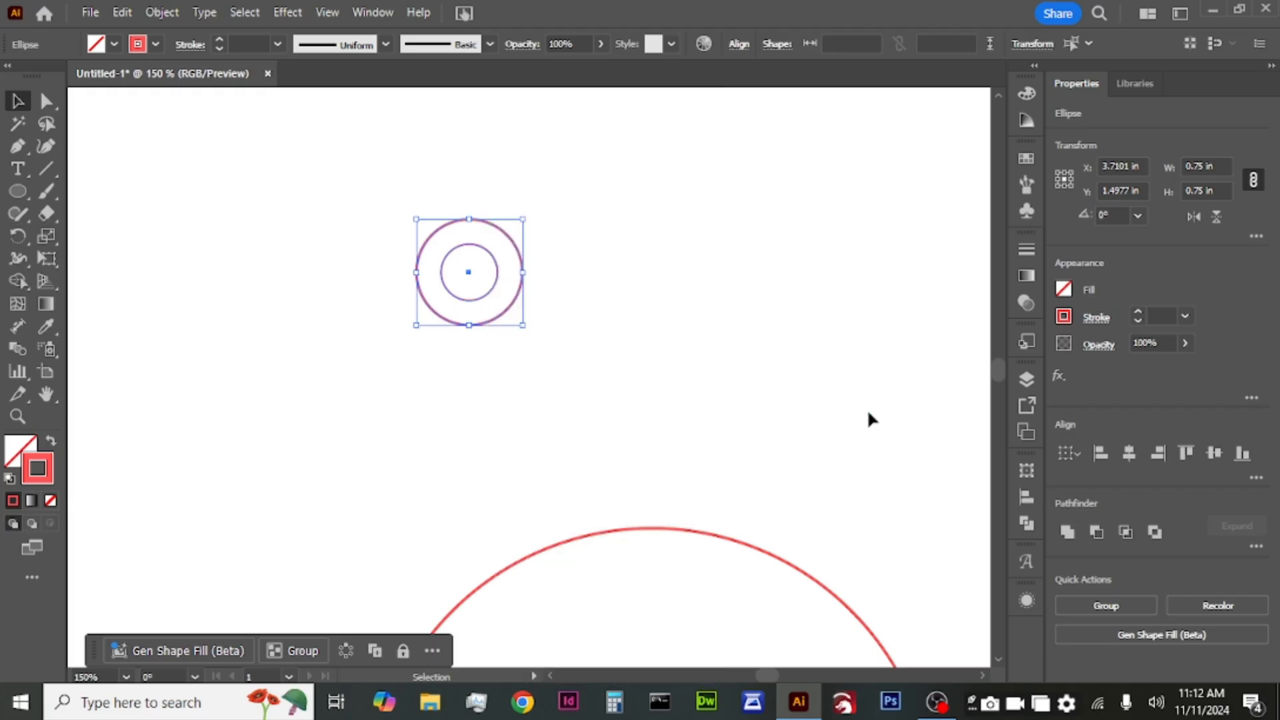
Try uniting the two small concentric circles with Pathfinder, and undo the result
left_click(536, 218)
left_click_drag(563, 213, 473, 269)
left_click(1066, 532)
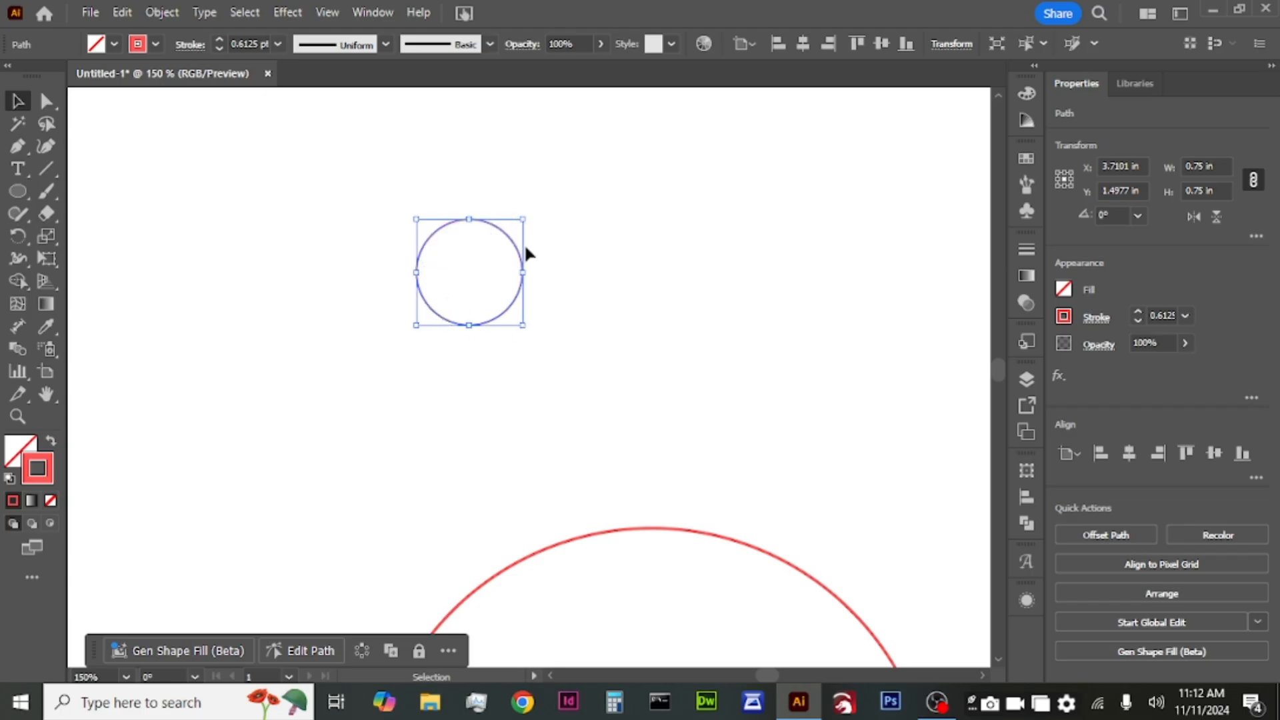
key("ctrl+z")
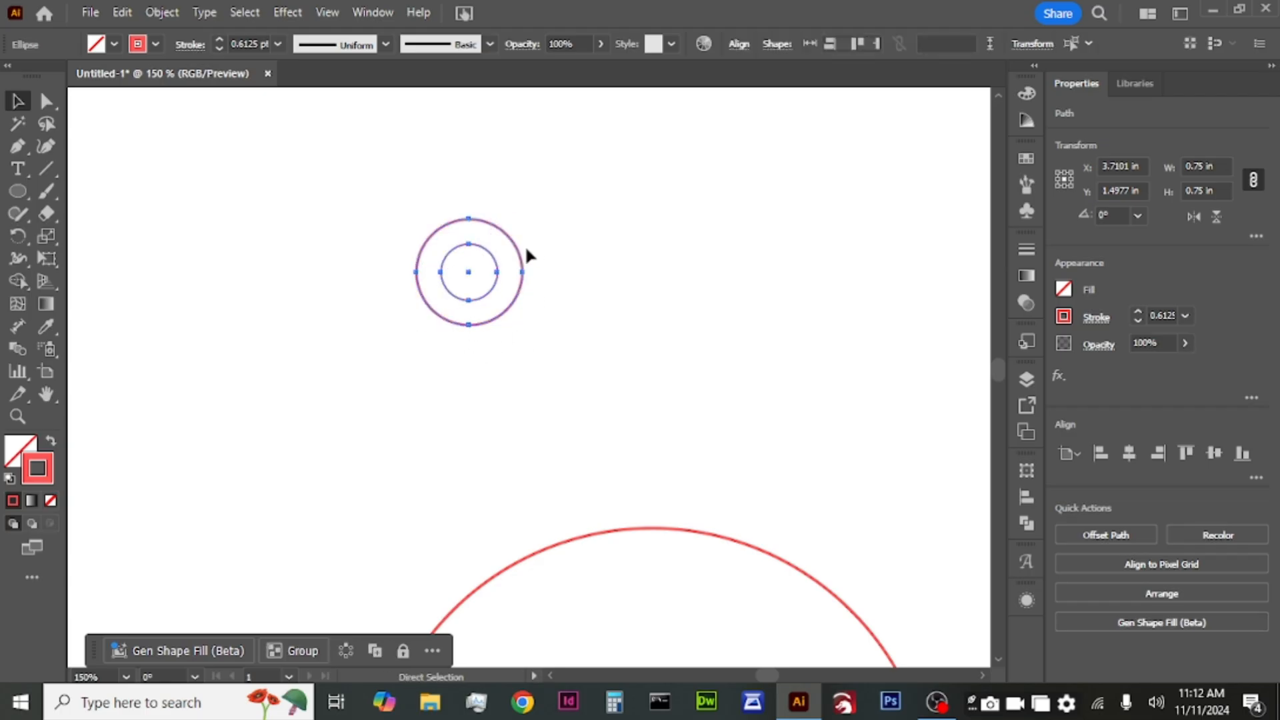
Make the two small concentric circles into a compound path and deselect it
right_click(492, 263)
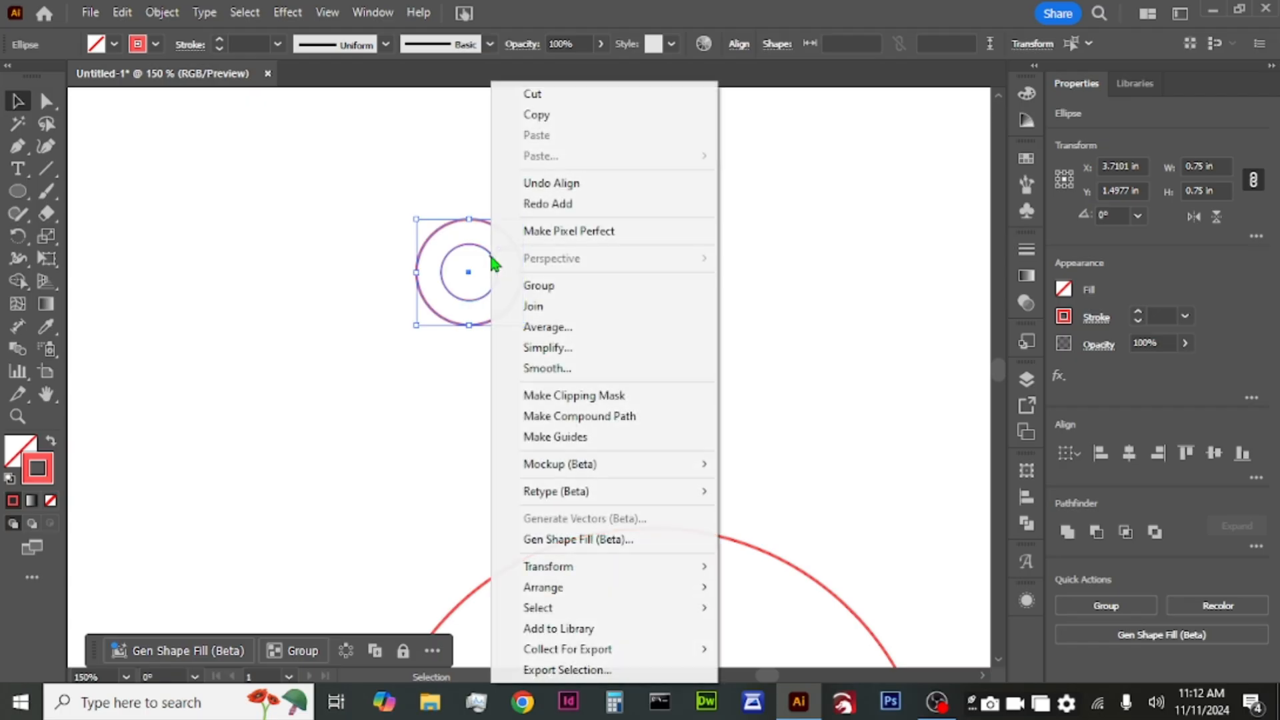
left_click(624, 416)
left_click(631, 385)
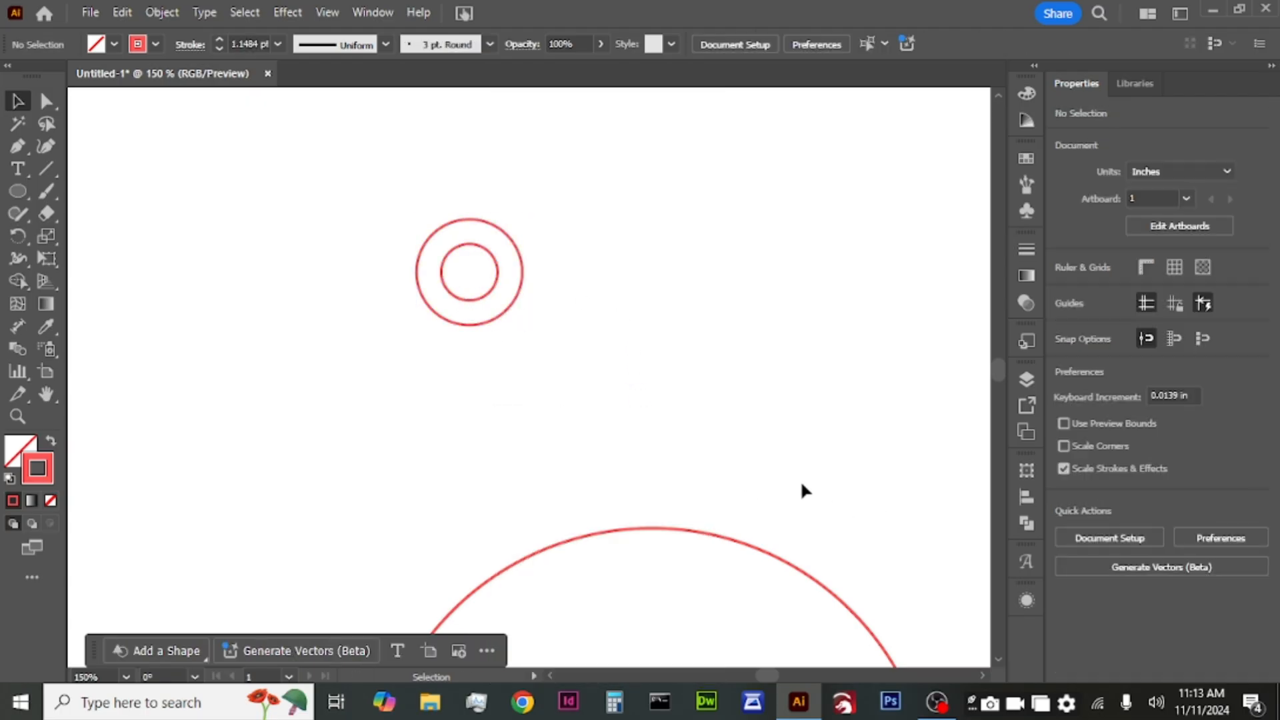
Duplicate the large 4 in circle slightly above the original and reduce the copy's diameter to 3.625 in
scroll(799, 479, "down", 2)
scroll(801, 482, "down", 3)
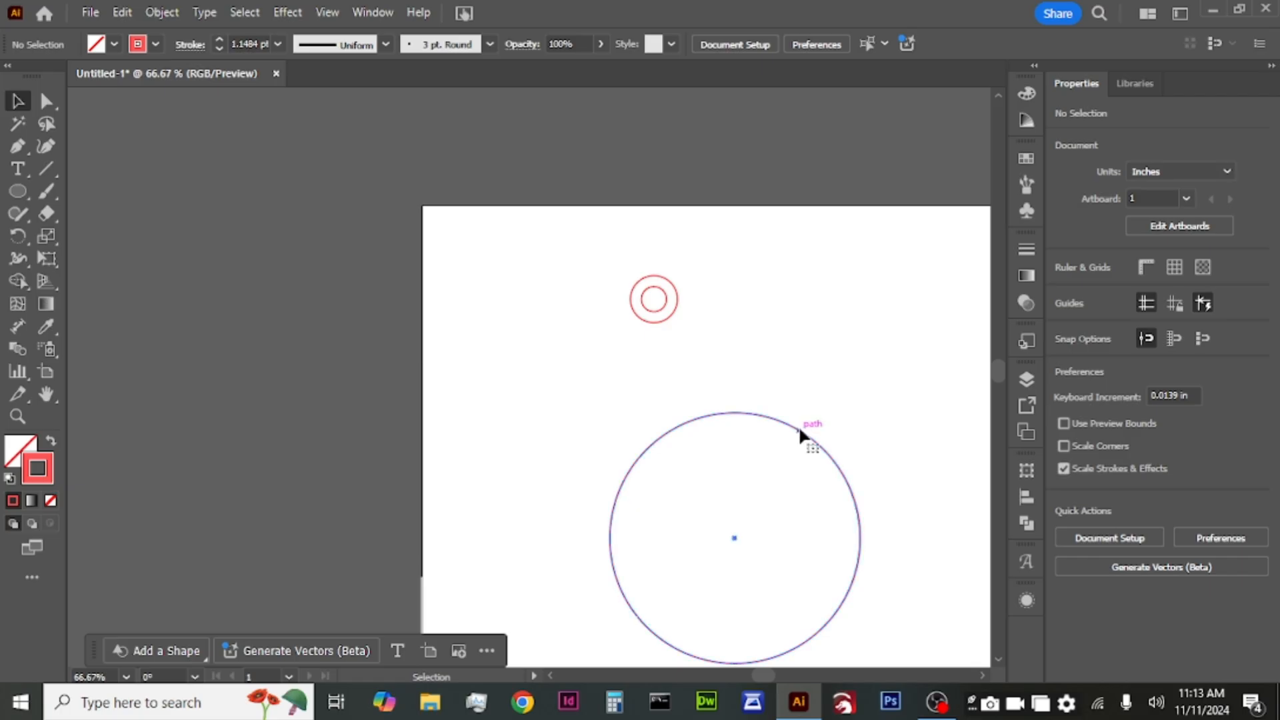
left_click(798, 425)
left_click_drag(798, 425, 825, 356)
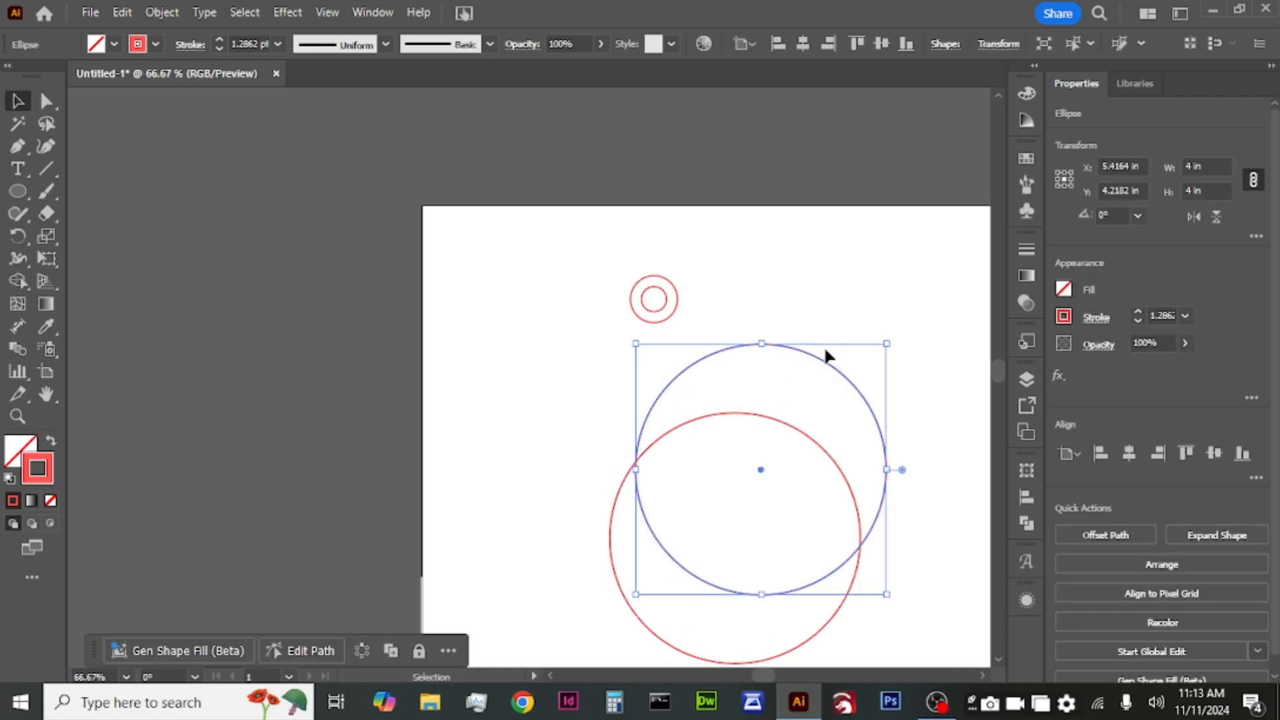
left_click(1206, 191)
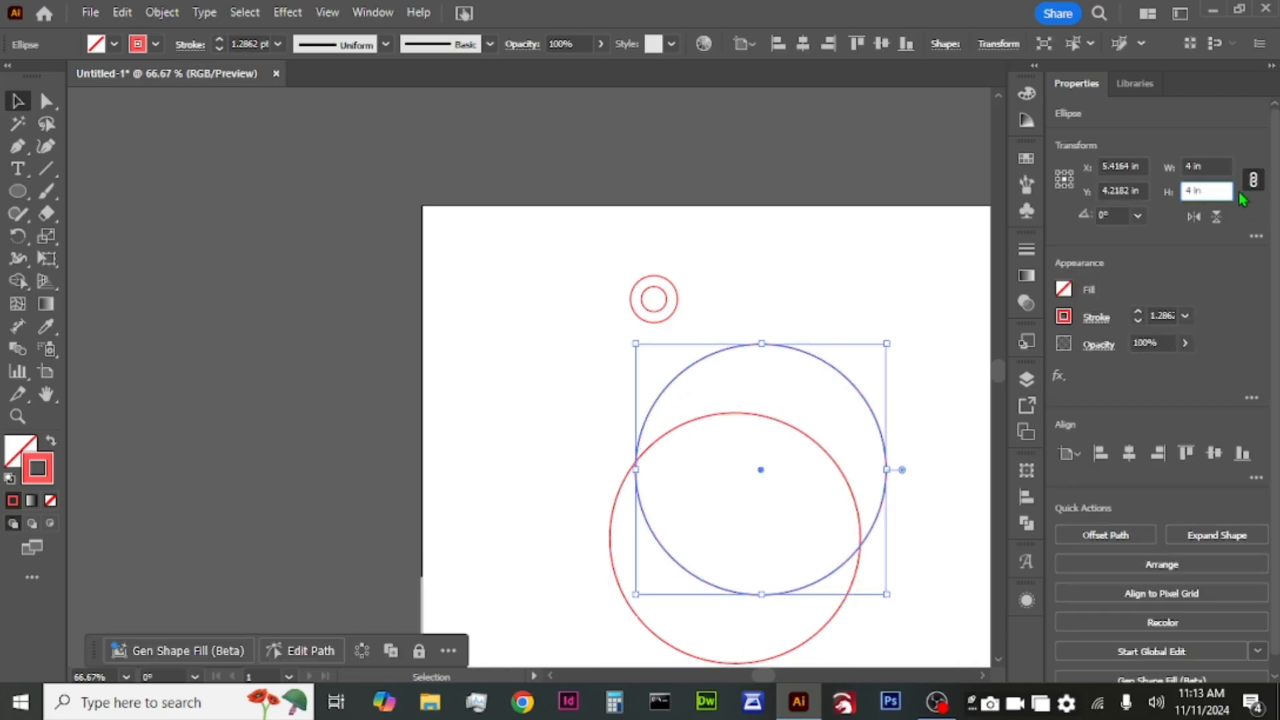
key("Down")
key("Down")
key("Down")
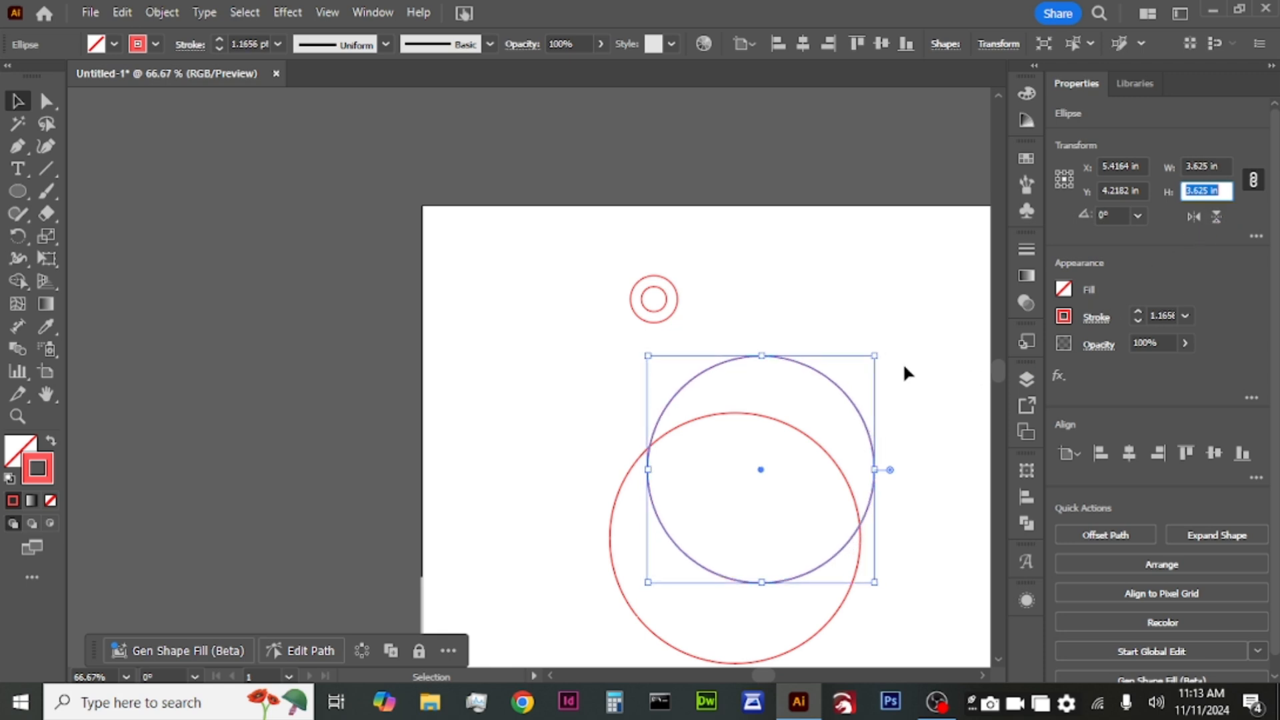
key("Return")
Align the two large circles on their horizontal and vertical centres to form a ring
left_click_drag(927, 438, 776, 547)
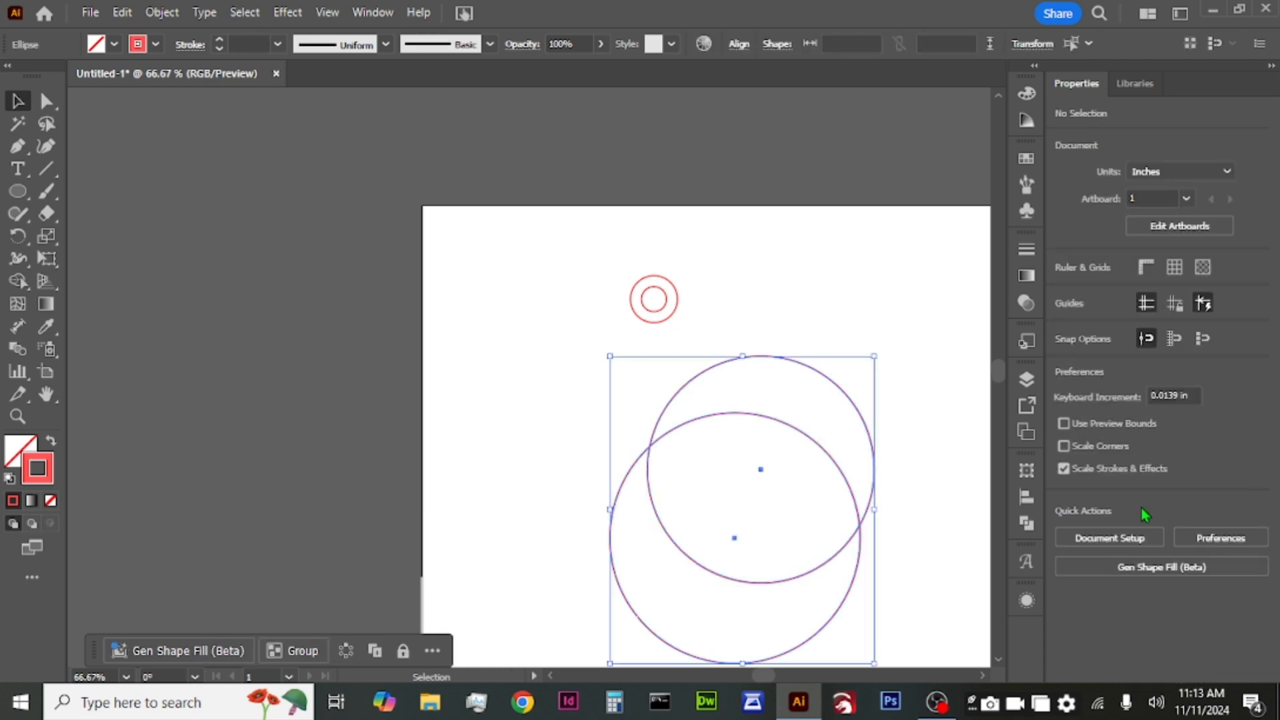
key("ctrl+shift+a")
left_click_drag(929, 484, 805, 564)
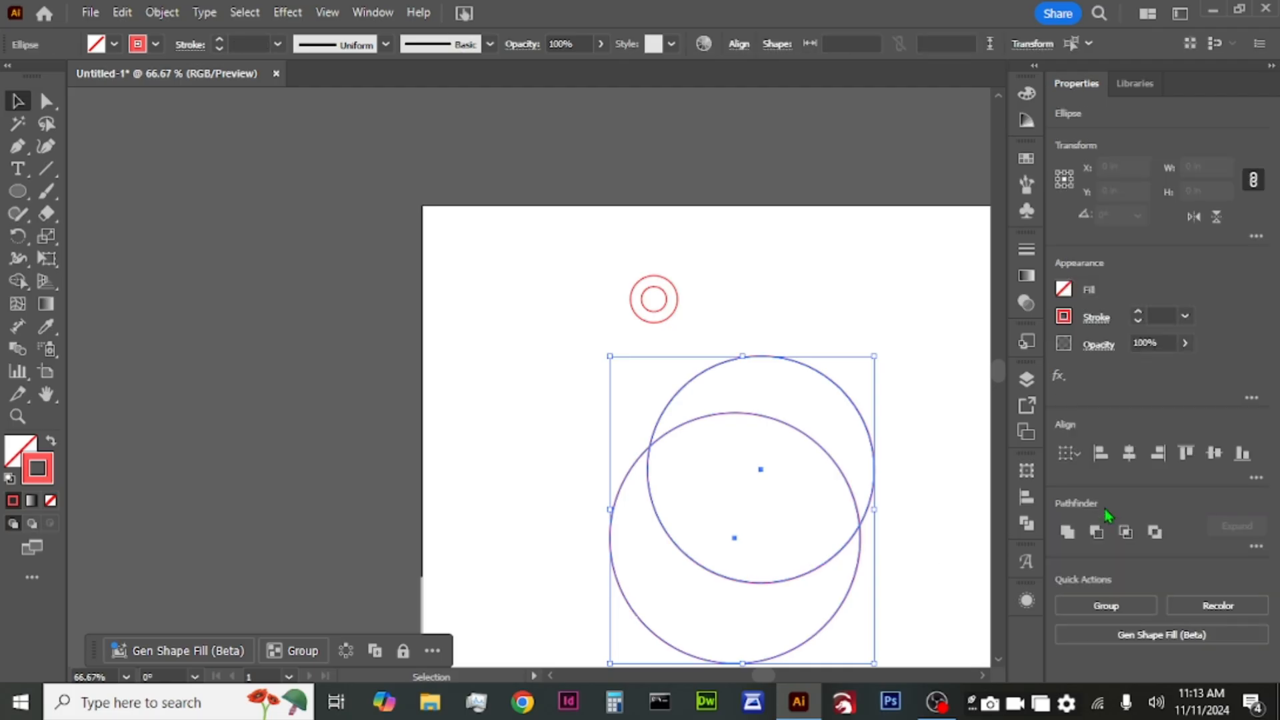
left_click(1129, 454)
left_click(1214, 456)
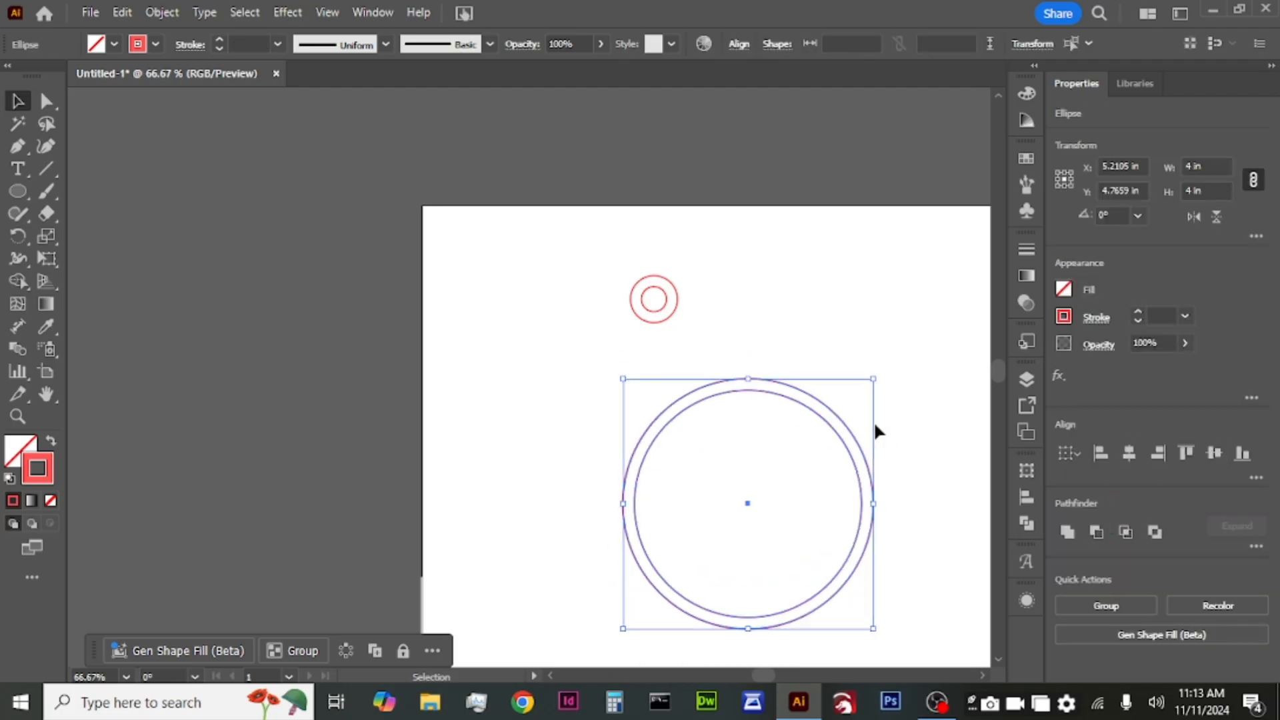
left_click(910, 425)
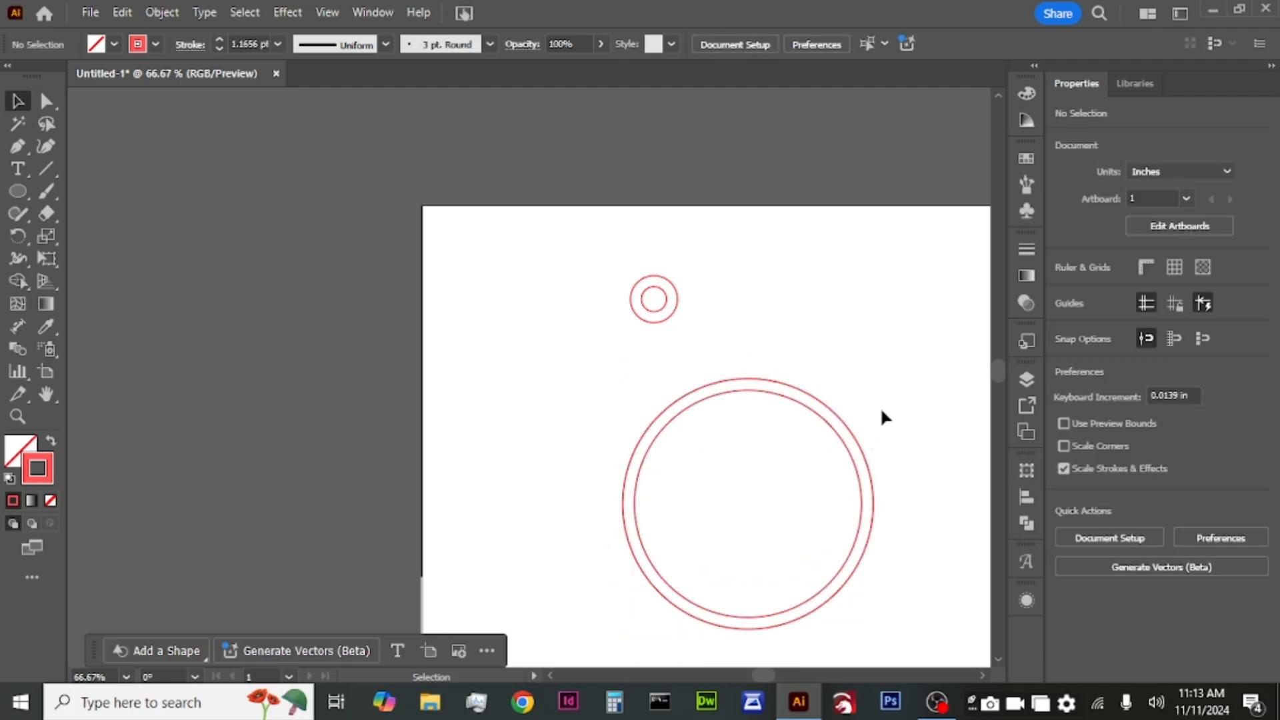
Try uniting the two large concentric circles with Pathfinder, and undo the result
left_click_drag(880, 417, 798, 472)
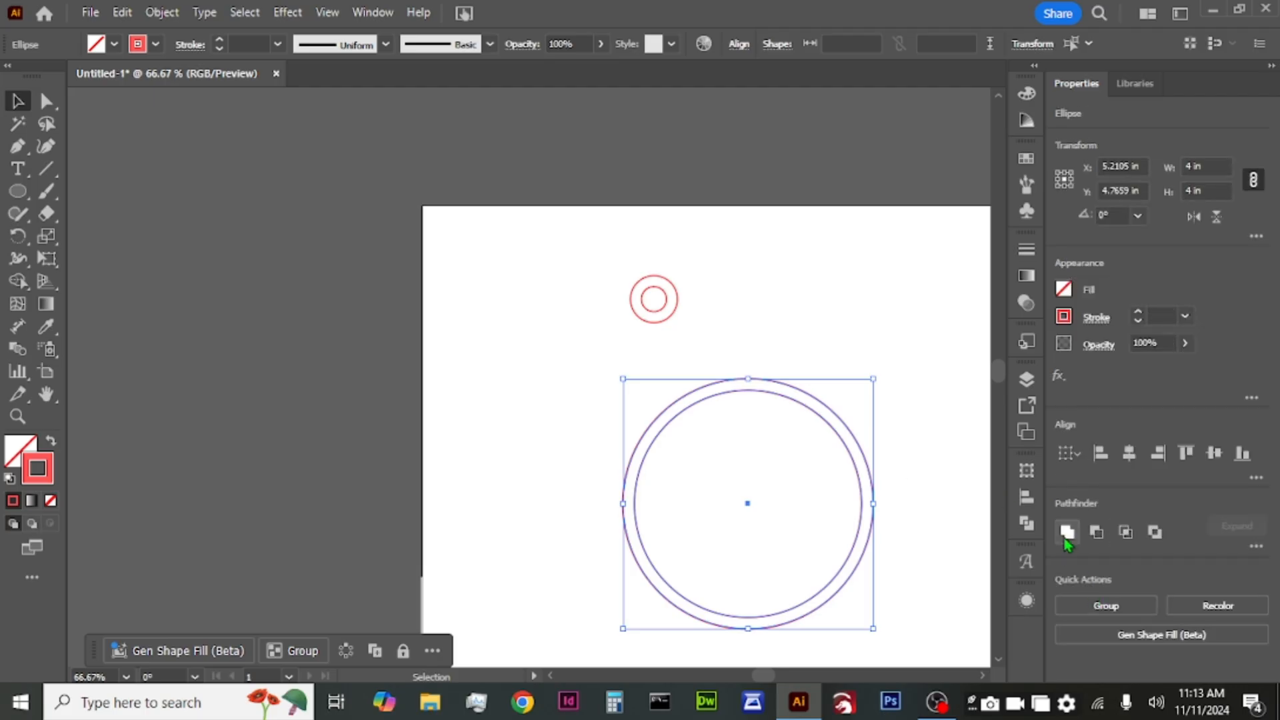
left_click(1067, 533)
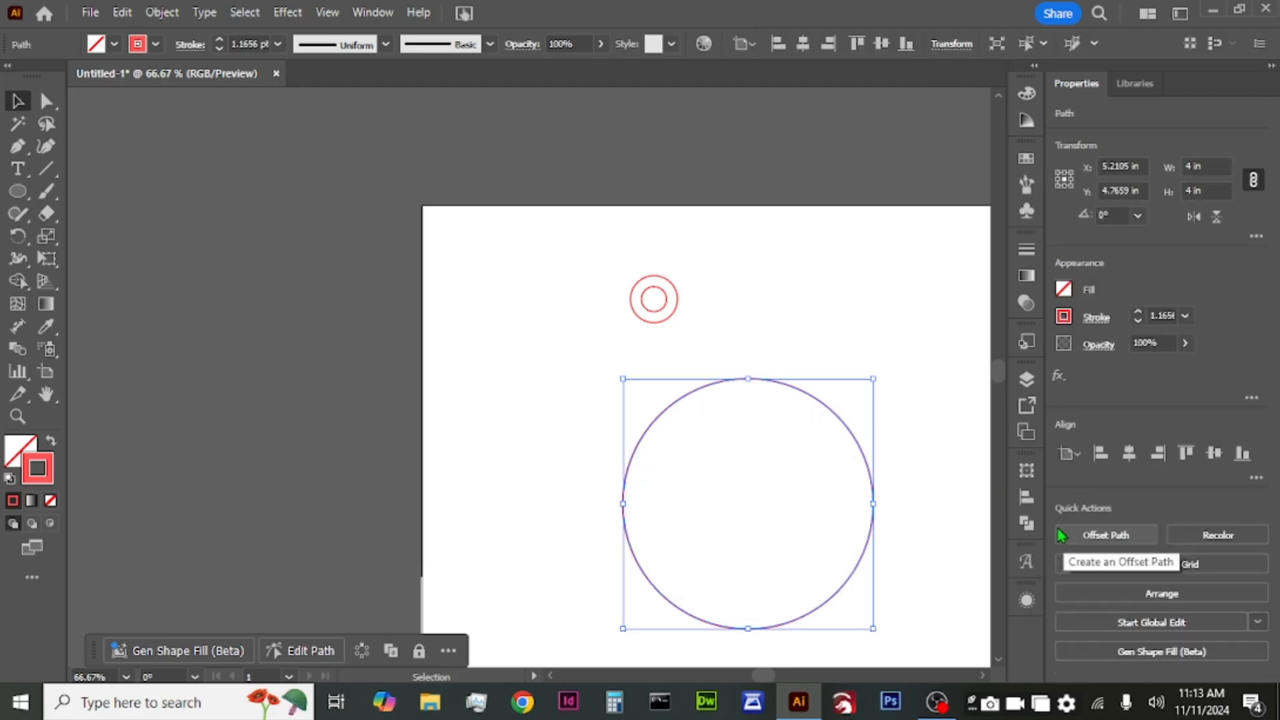
left_click(1060, 533)
Make the two large concentric circles into a compound path and deselect it
right_click(859, 477)
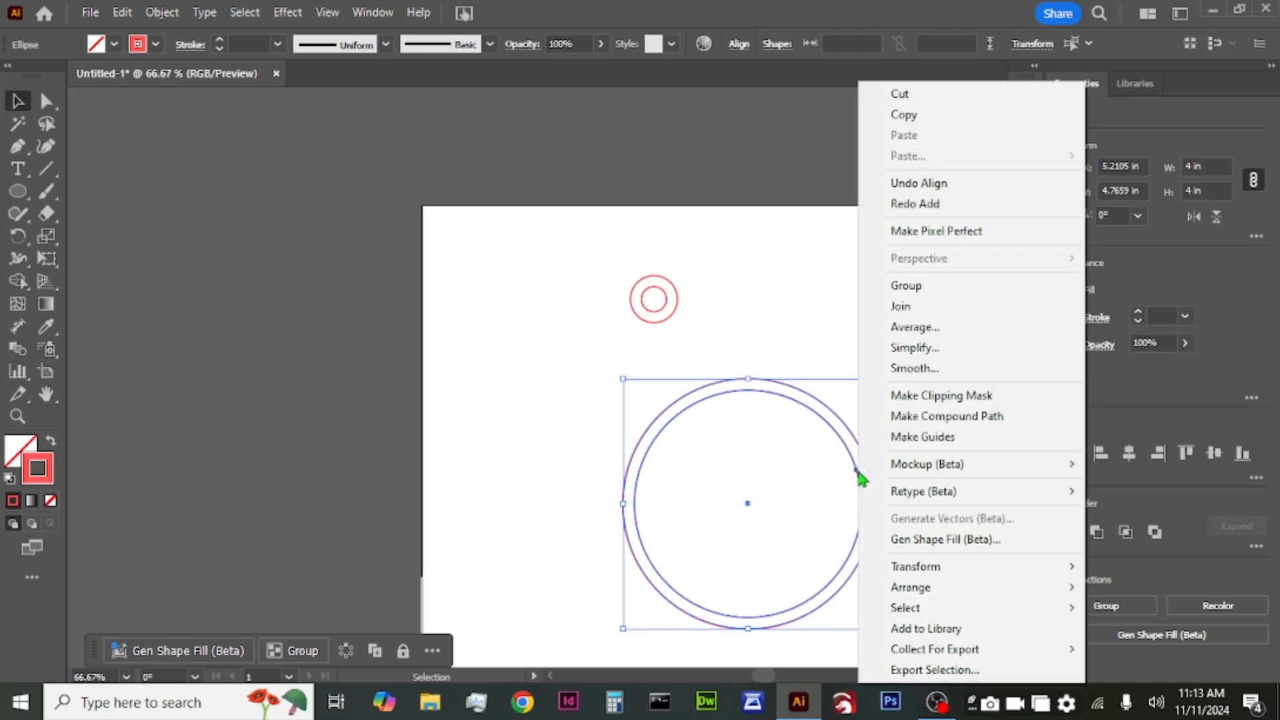
left_click(968, 429)
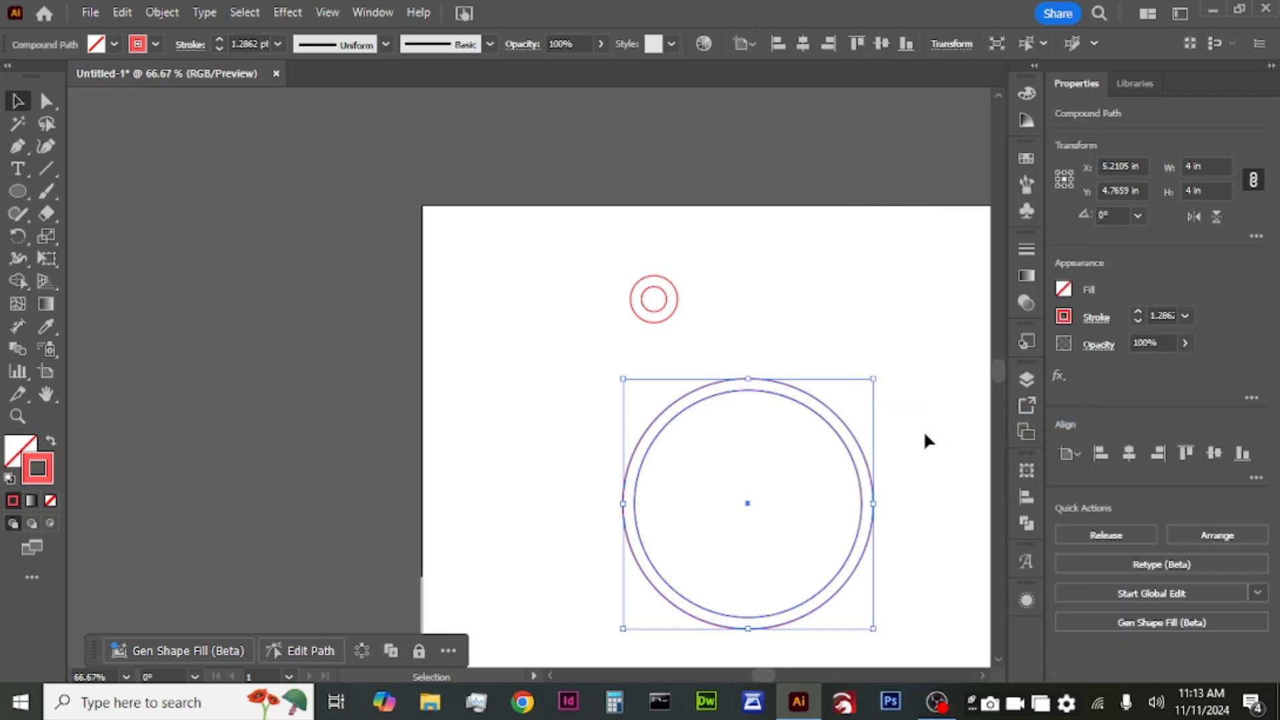
left_click(923, 430)
Move the small ring onto the top of the large ring and align the two on their horizontal centres
left_click(667, 312)
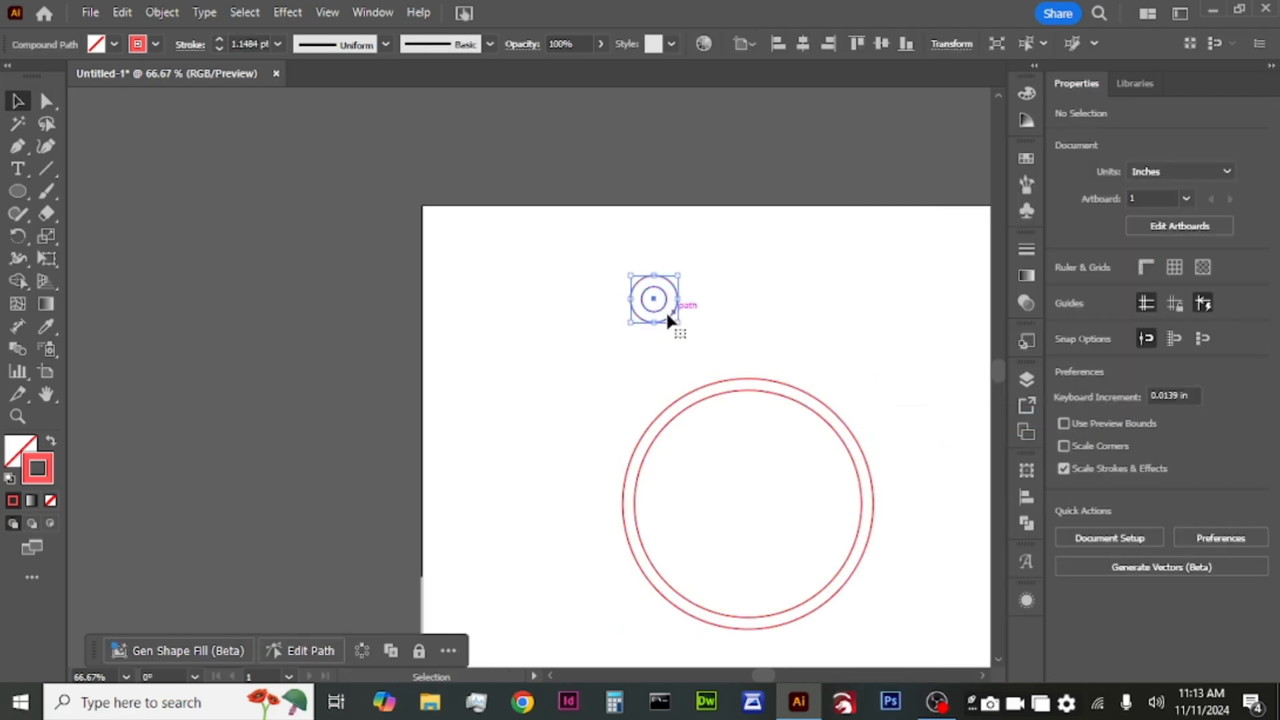
left_click_drag(666, 311, 725, 350)
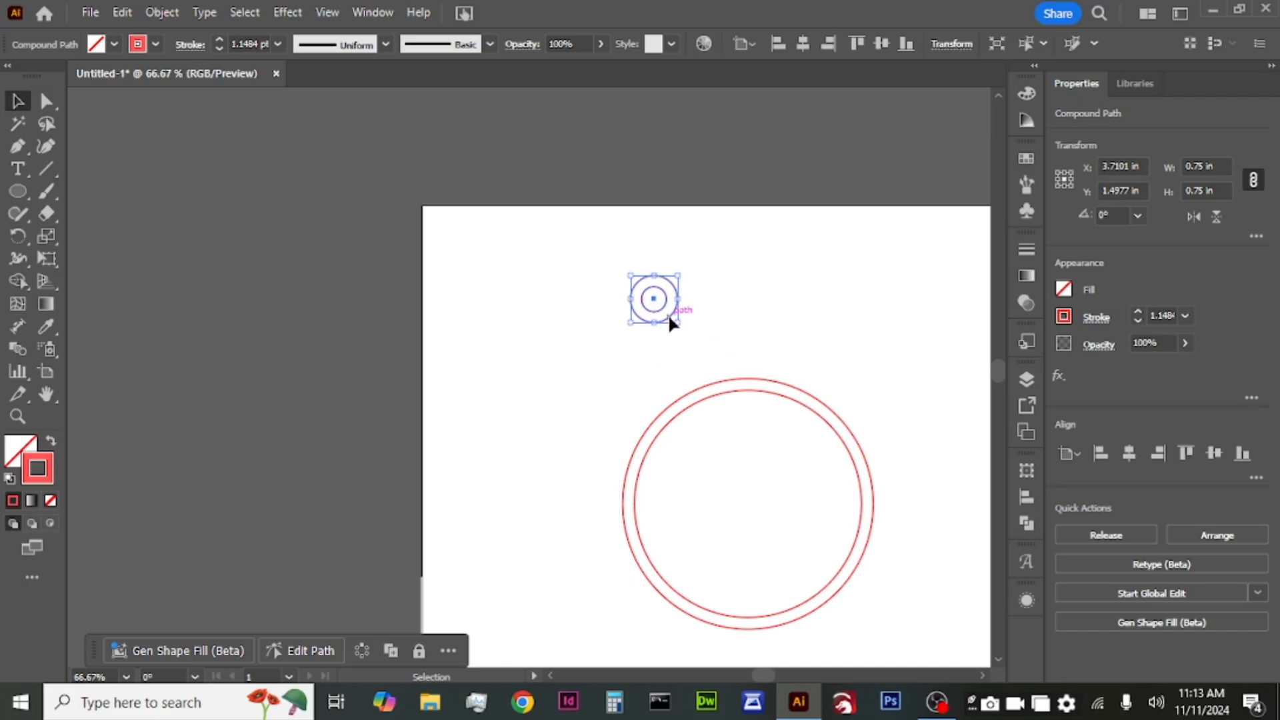
left_click_drag(667, 313, 763, 386)
left_click(812, 418, "shift")
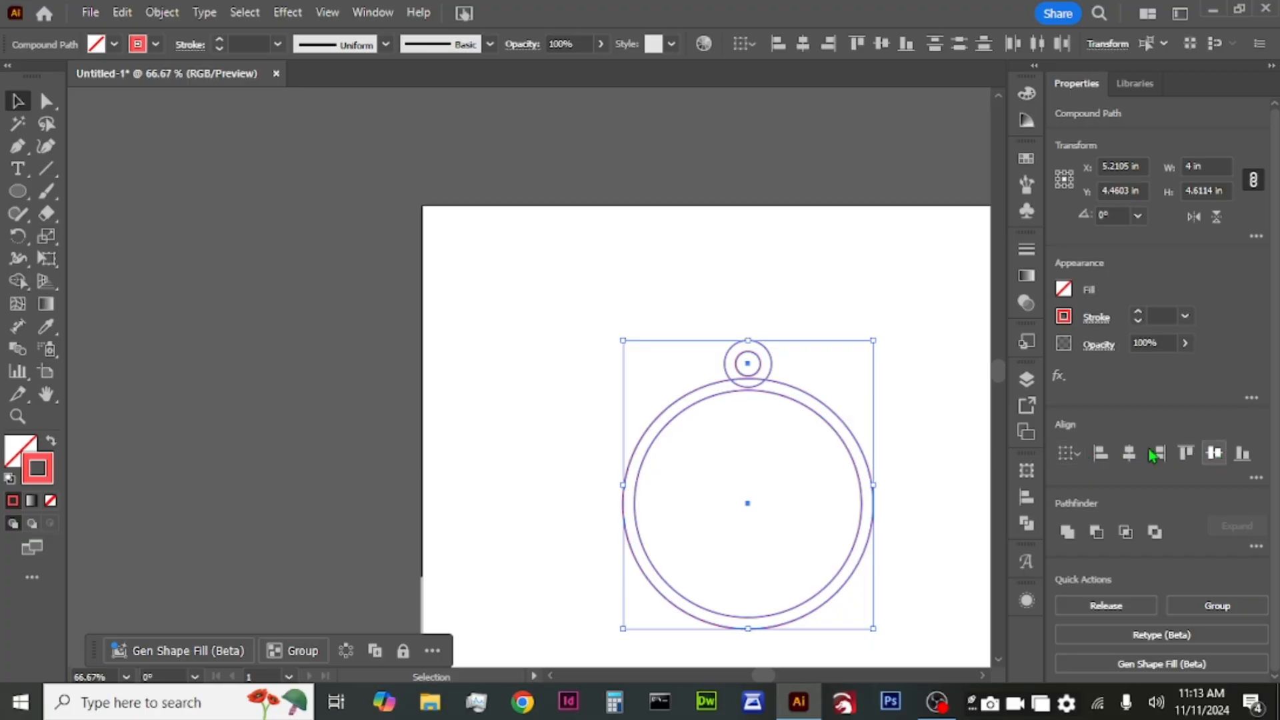
left_click(893, 389)
Lower the small ring until the bottom of its inner hole touches the large ring's outer edge
scroll(765, 383, "up", 5)
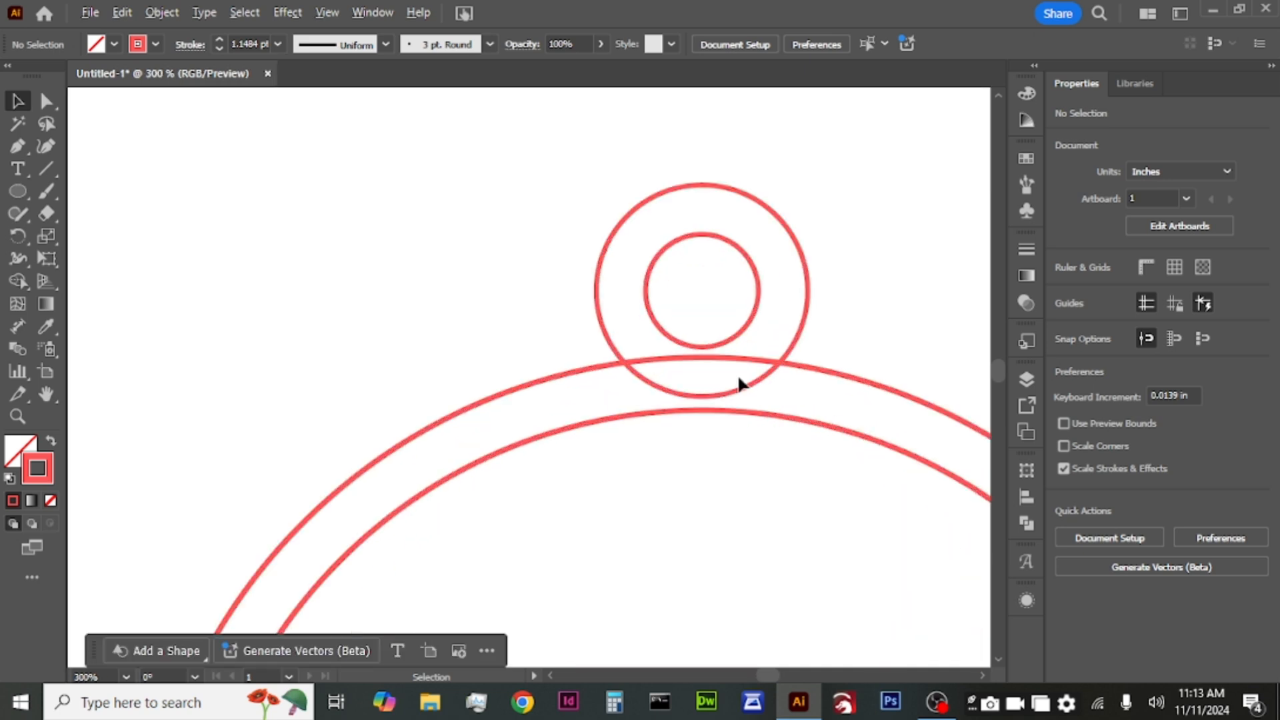
scroll(737, 374, "up", 4)
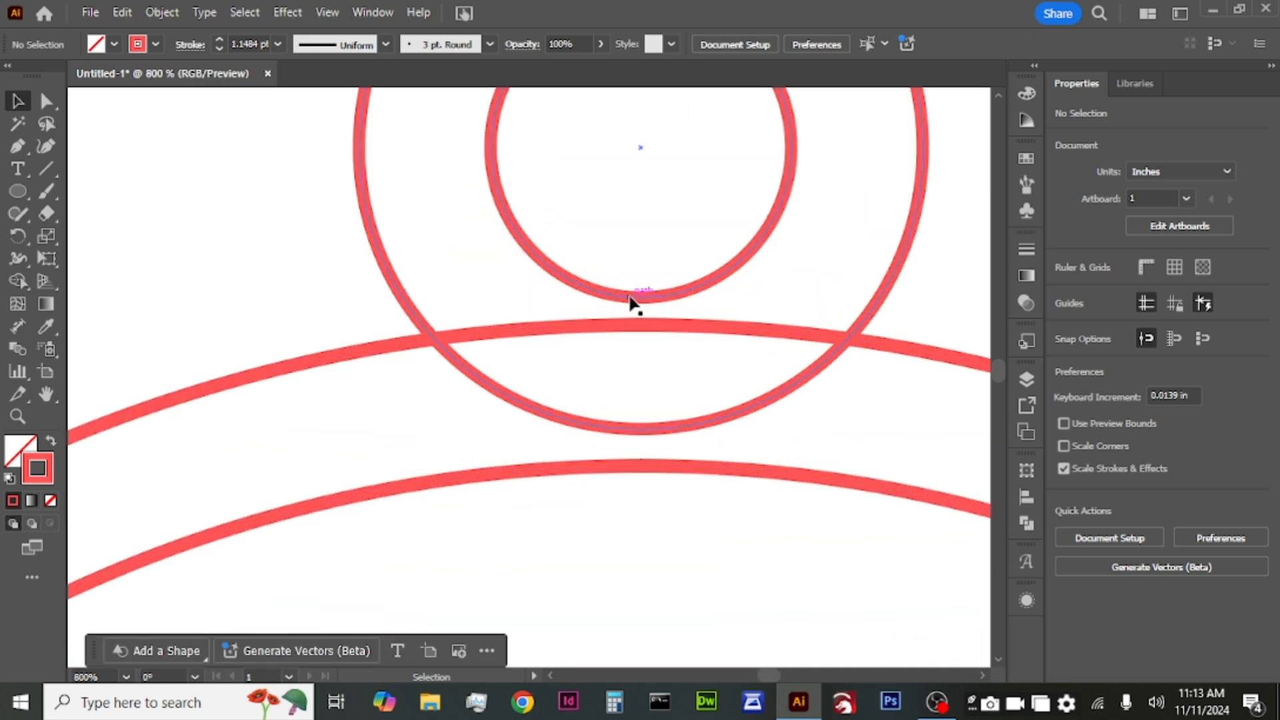
left_click_drag(633, 301, 638, 330)
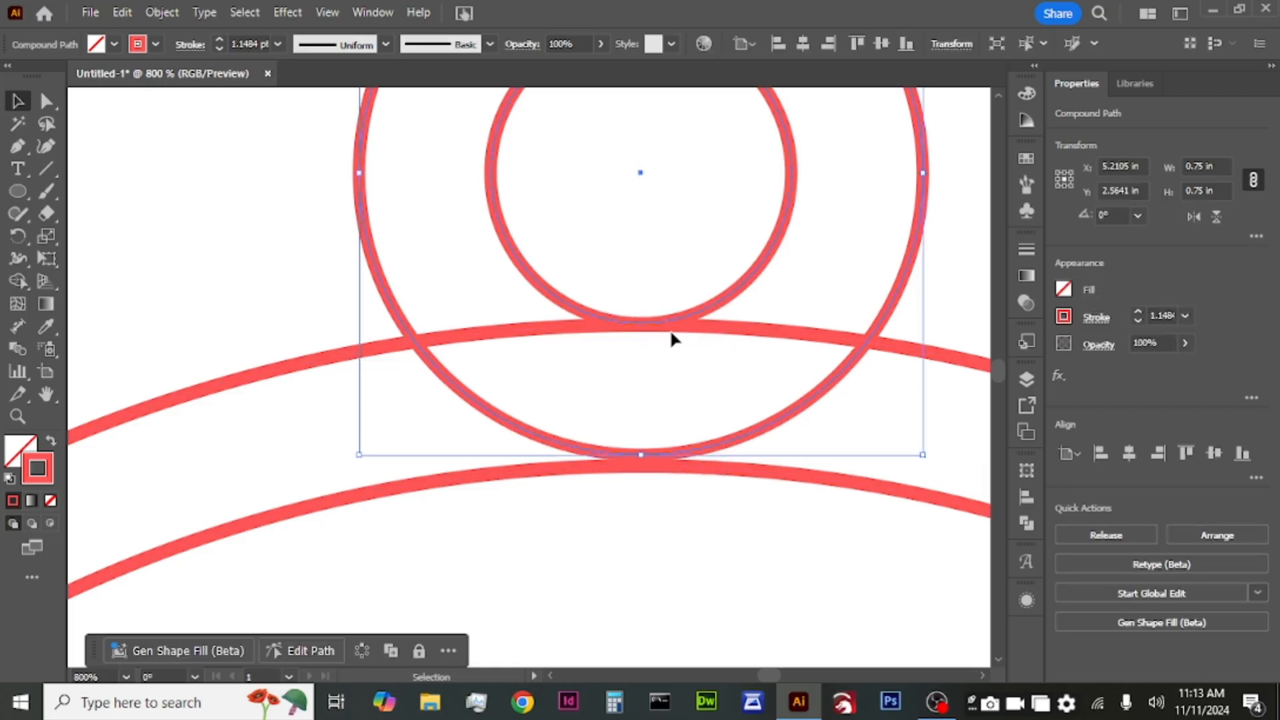
key("ctrl+1")
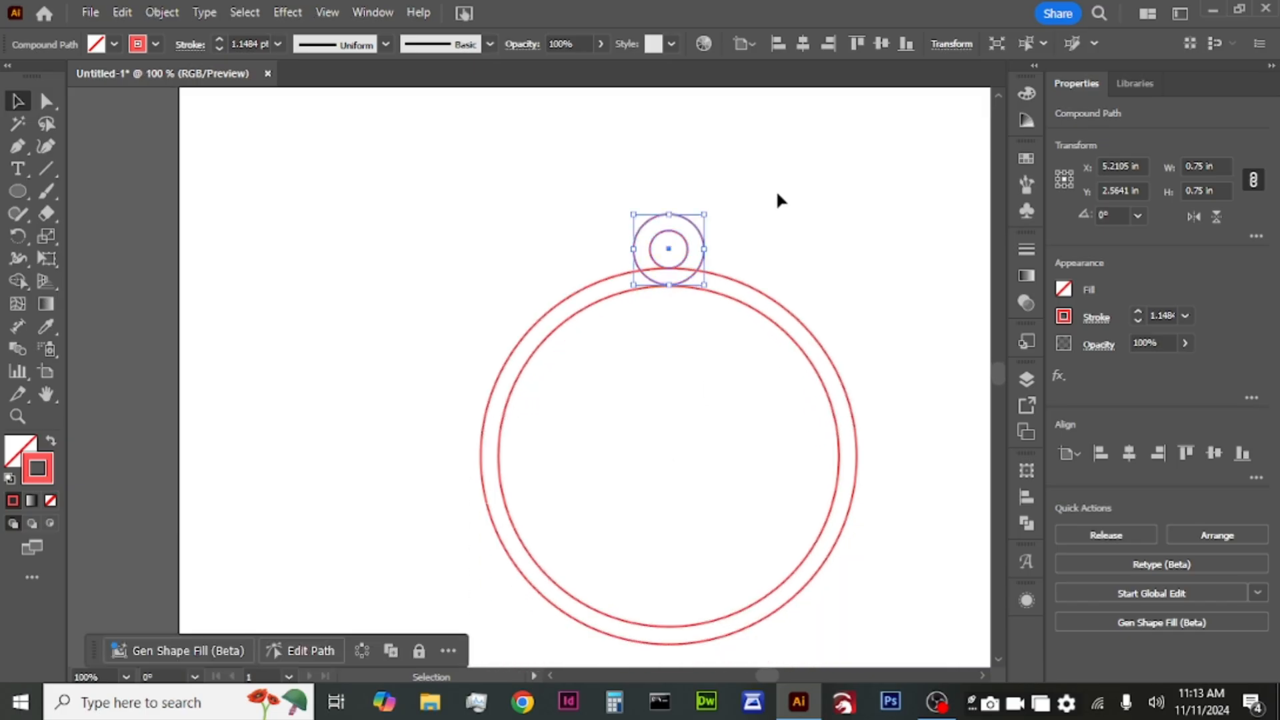
Try uniting the small and large rings with Pathfinder, and undo the union
left_click_drag(776, 189, 573, 360)
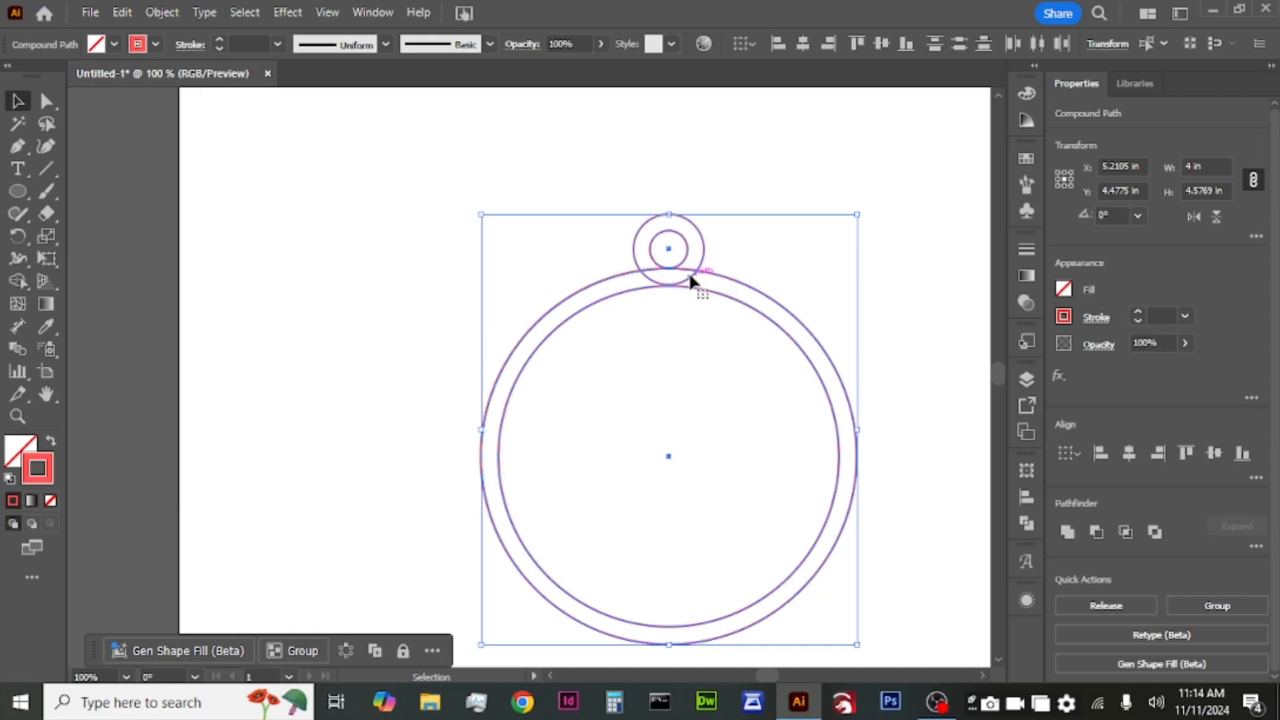
left_click(1067, 531)
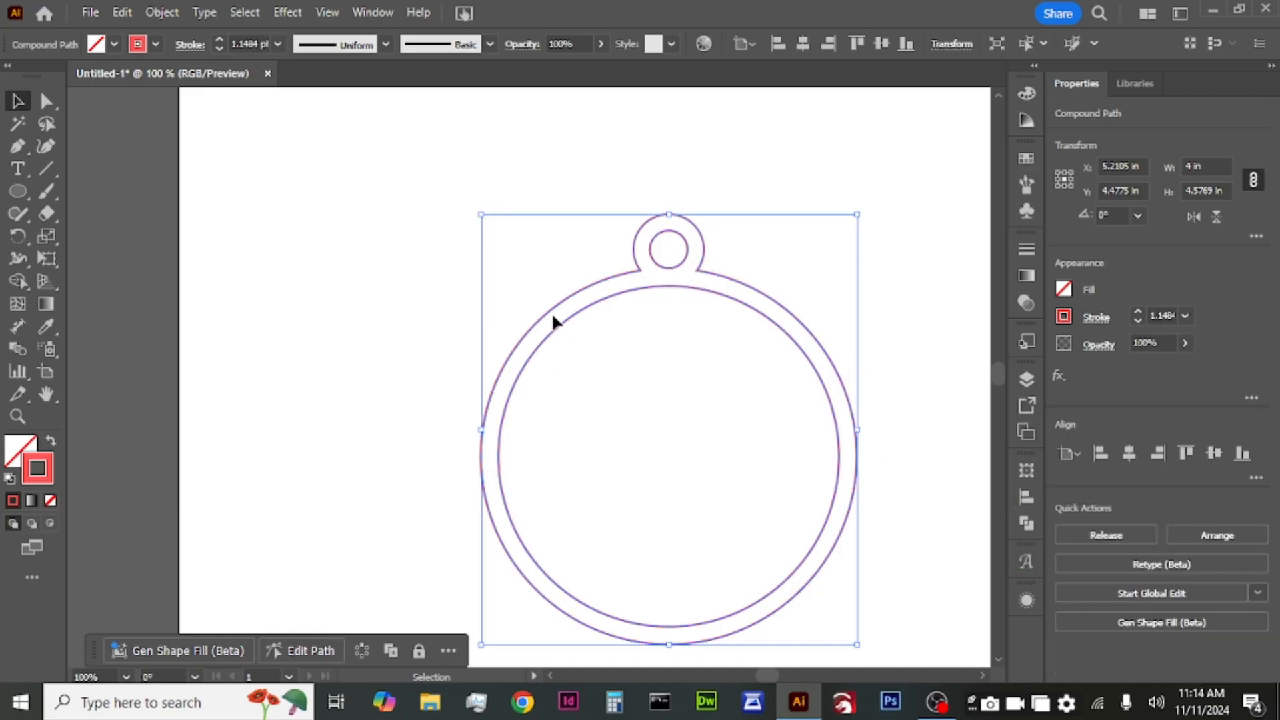
key("ctrl+z")
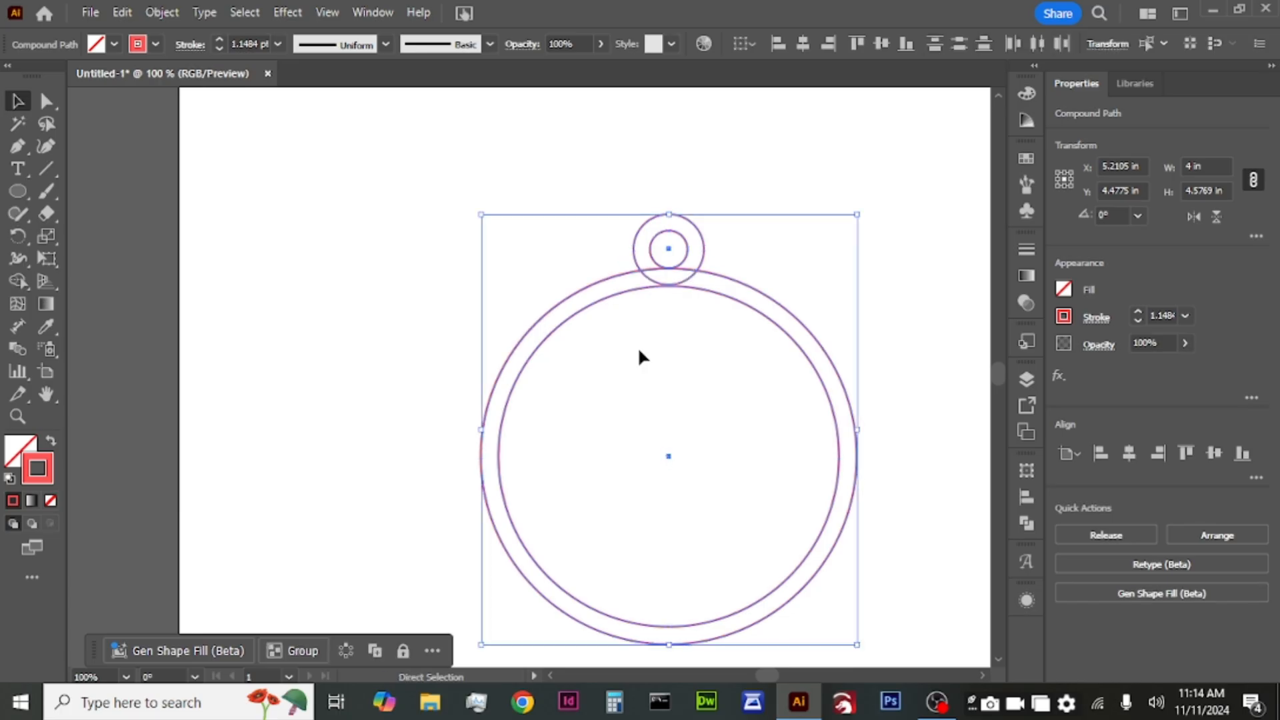
Lower the small ring so its hole overlaps the large ring's band, unite both rings as a test, and undo the union
left_click(689, 253)
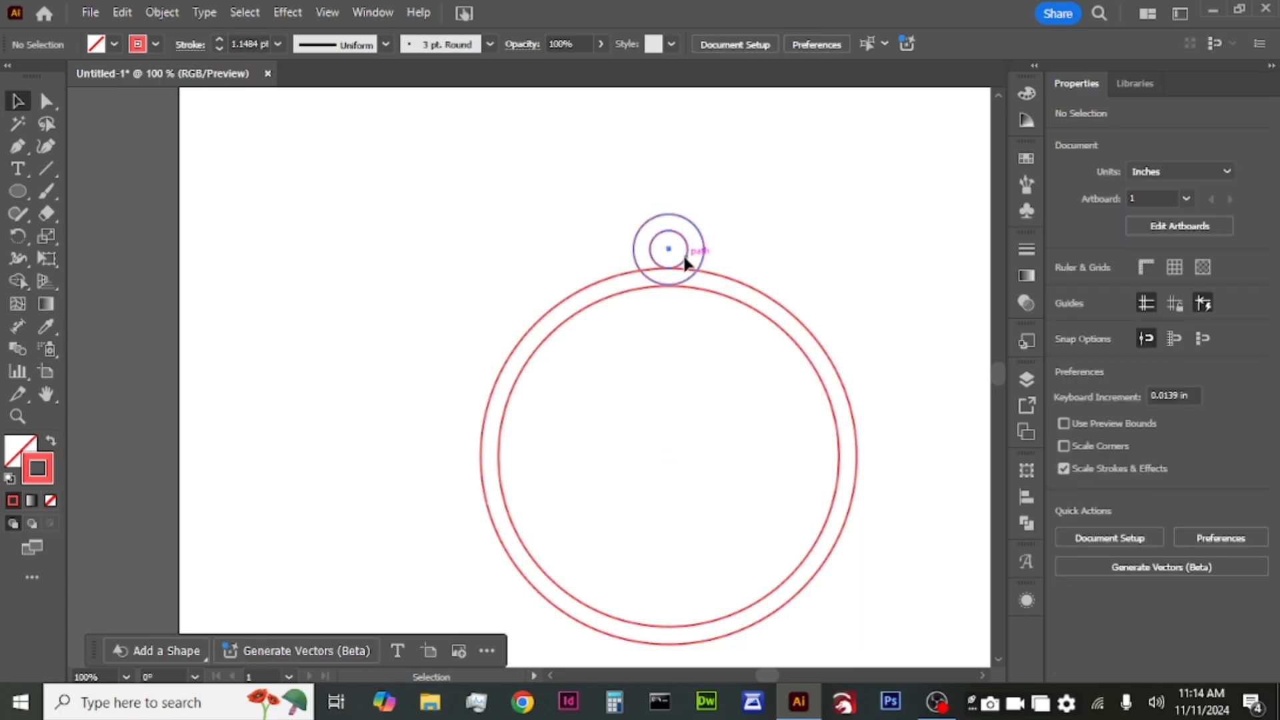
left_click_drag(682, 253, 686, 278)
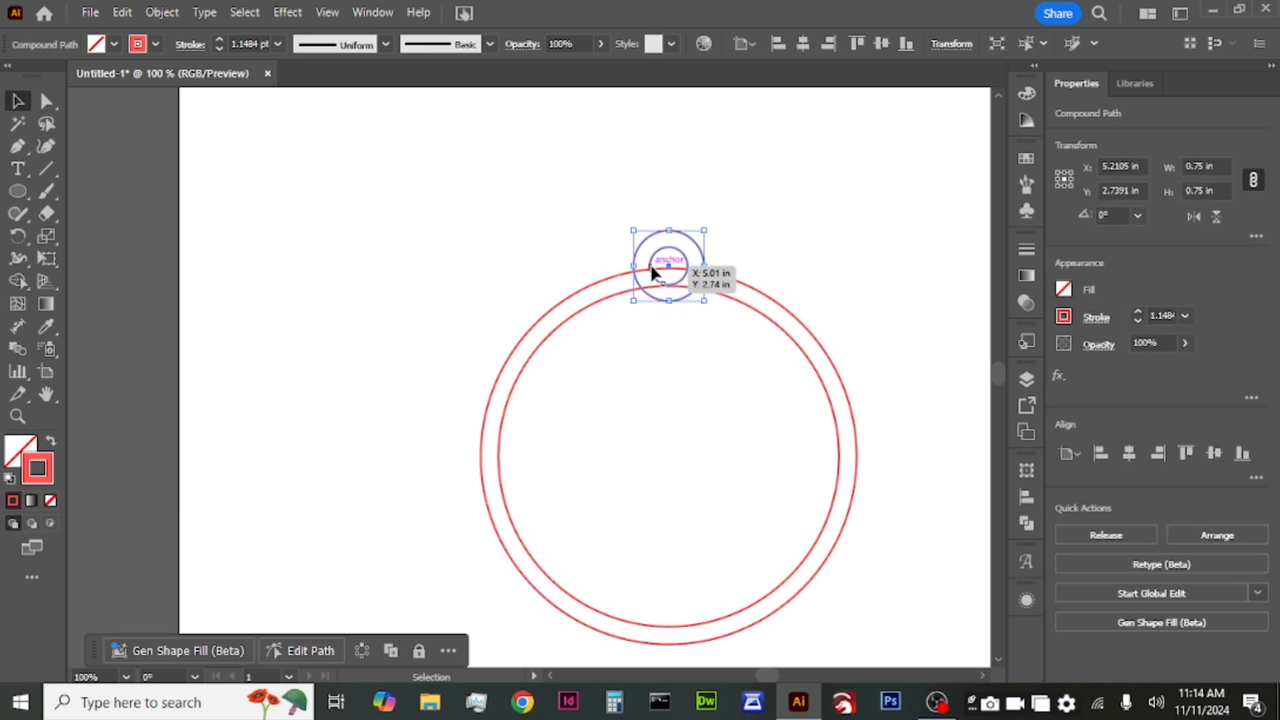
left_click_drag(747, 212, 626, 310)
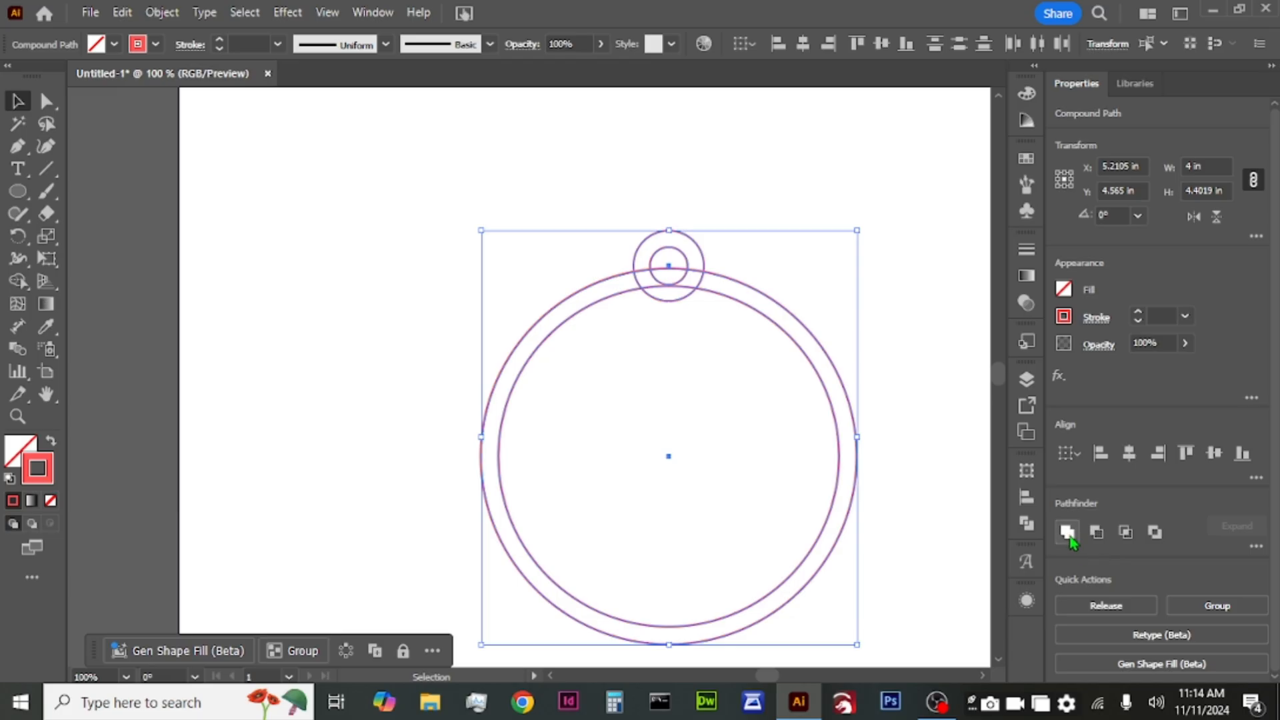
left_click(1064, 533)
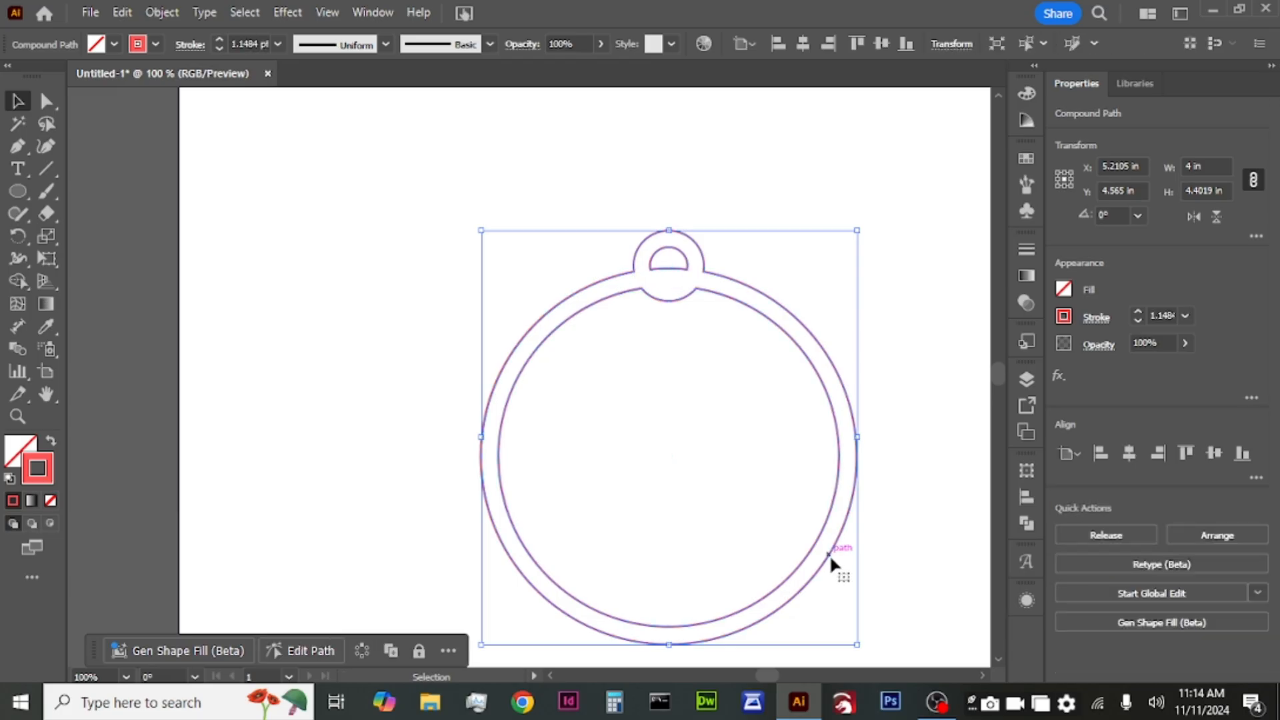
key("ctrl+z")
Undo the small ring's test move, putting its hole back just touching the large ring's outer edge
left_click(726, 424)
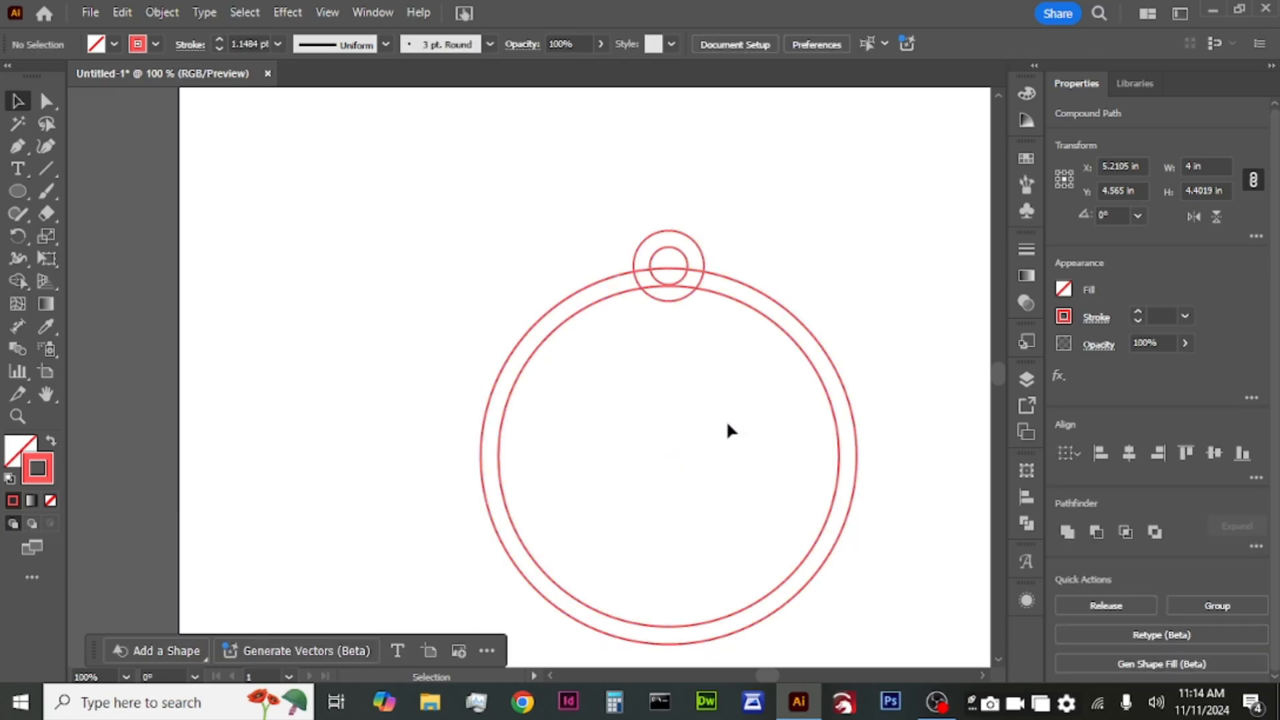
left_click_drag(667, 245, 667, 245)
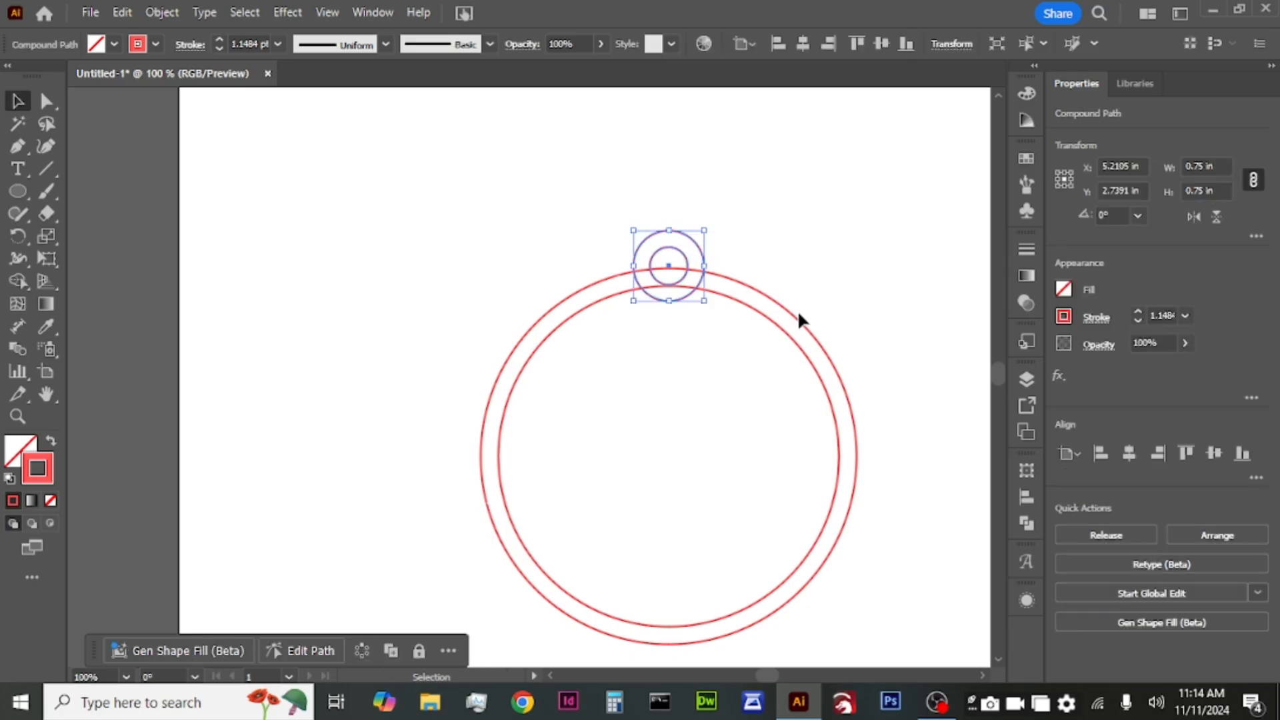
key("ctrl+z")
key("ctrl+z")
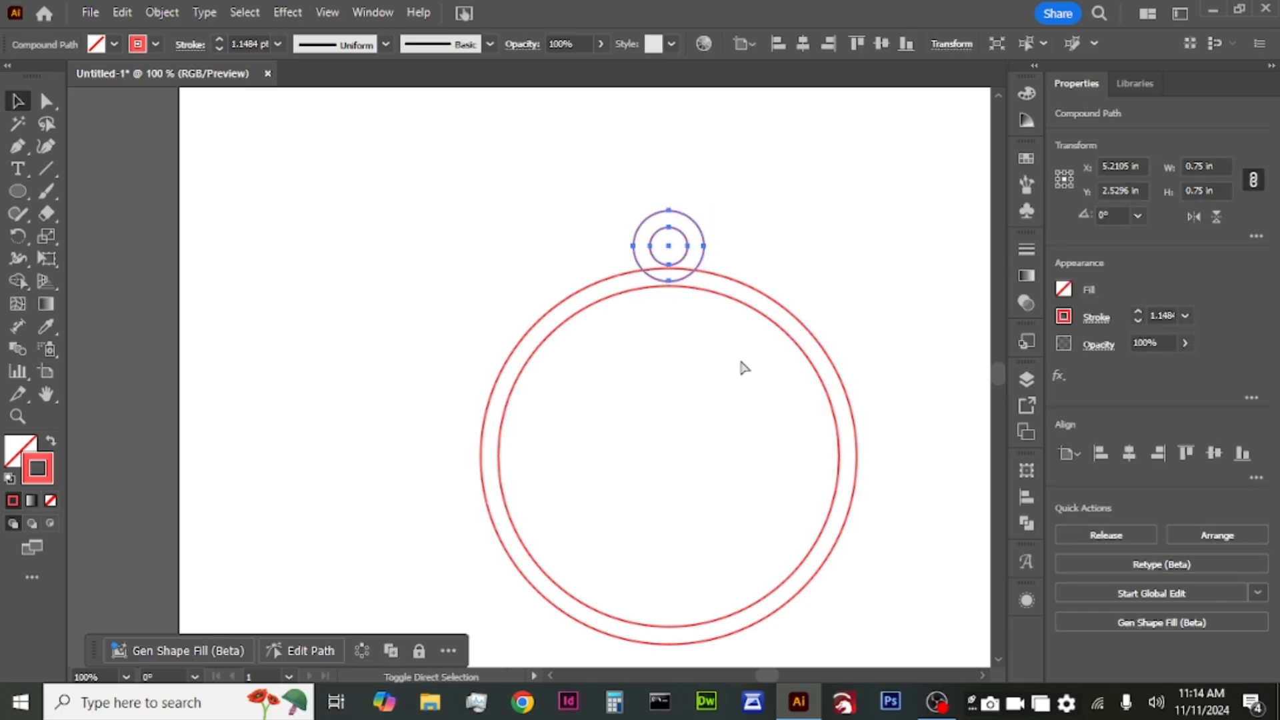
key("ctrl+shift+z")
left_click(738, 357)
Unite the small and large rings into one ornament outline with Pathfinder and deselect it
key("ctrl+a")
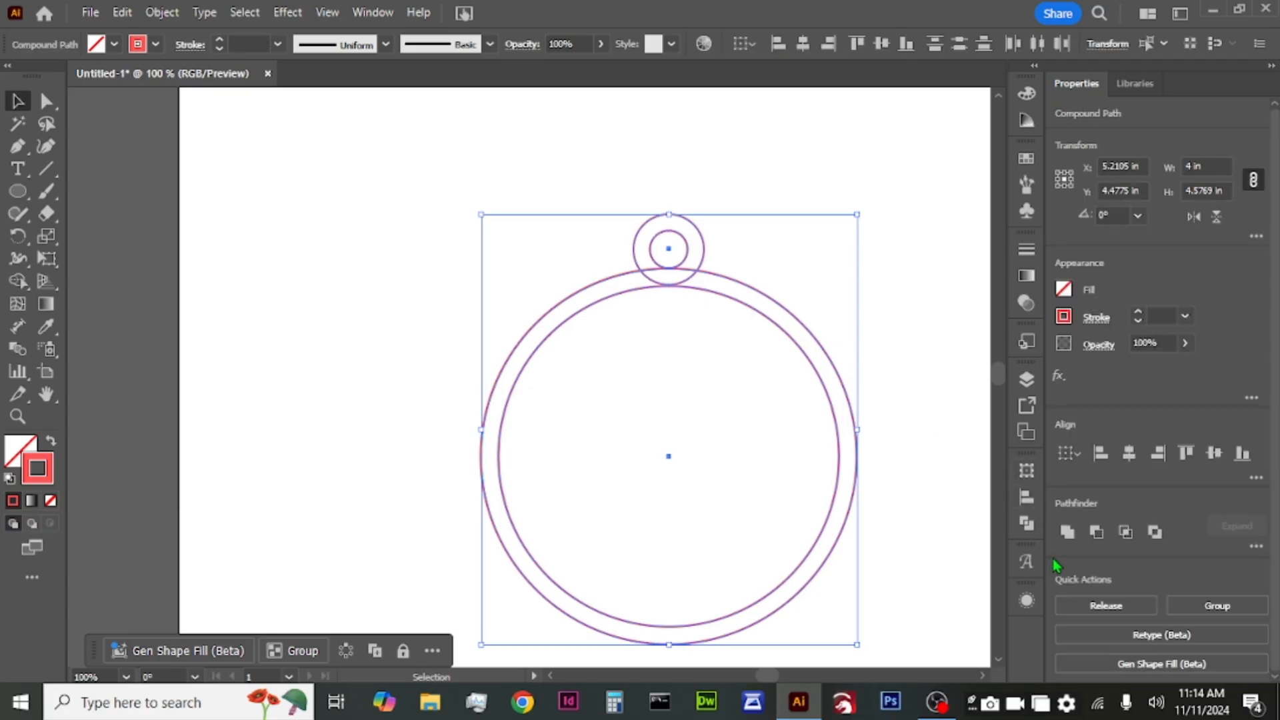
left_click(1071, 539)
left_click(693, 430)
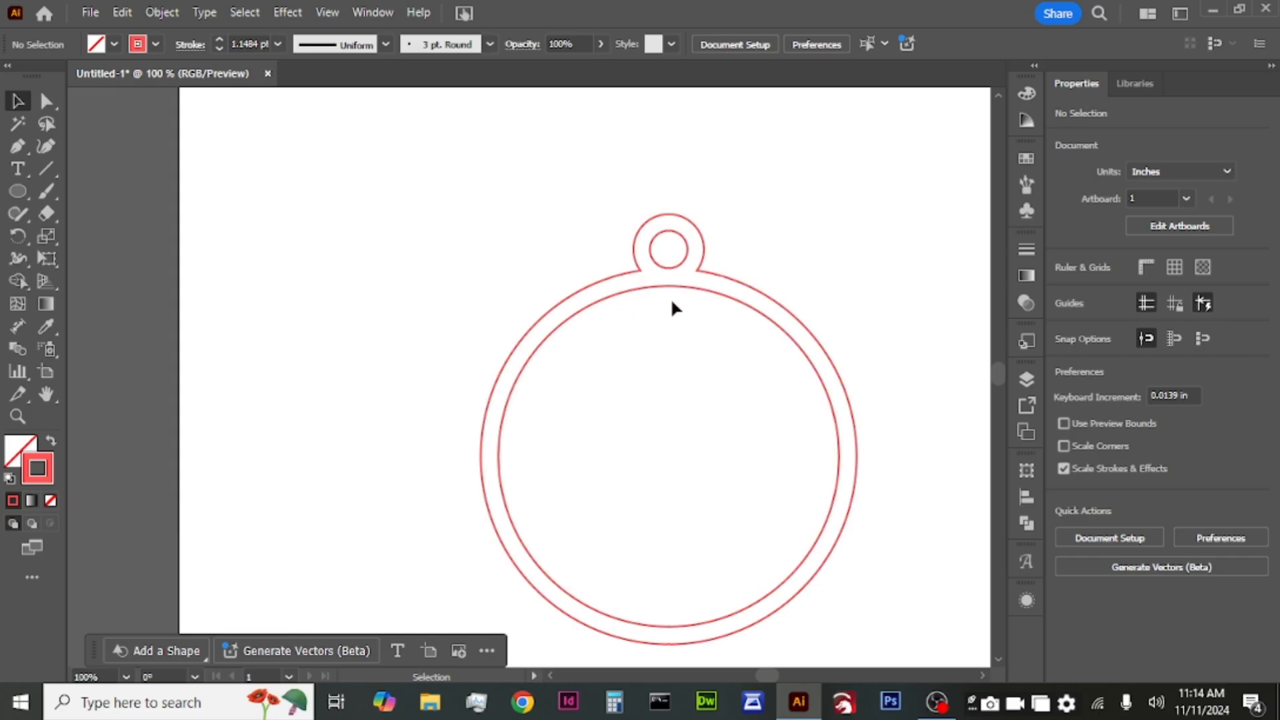
left_click(766, 298)
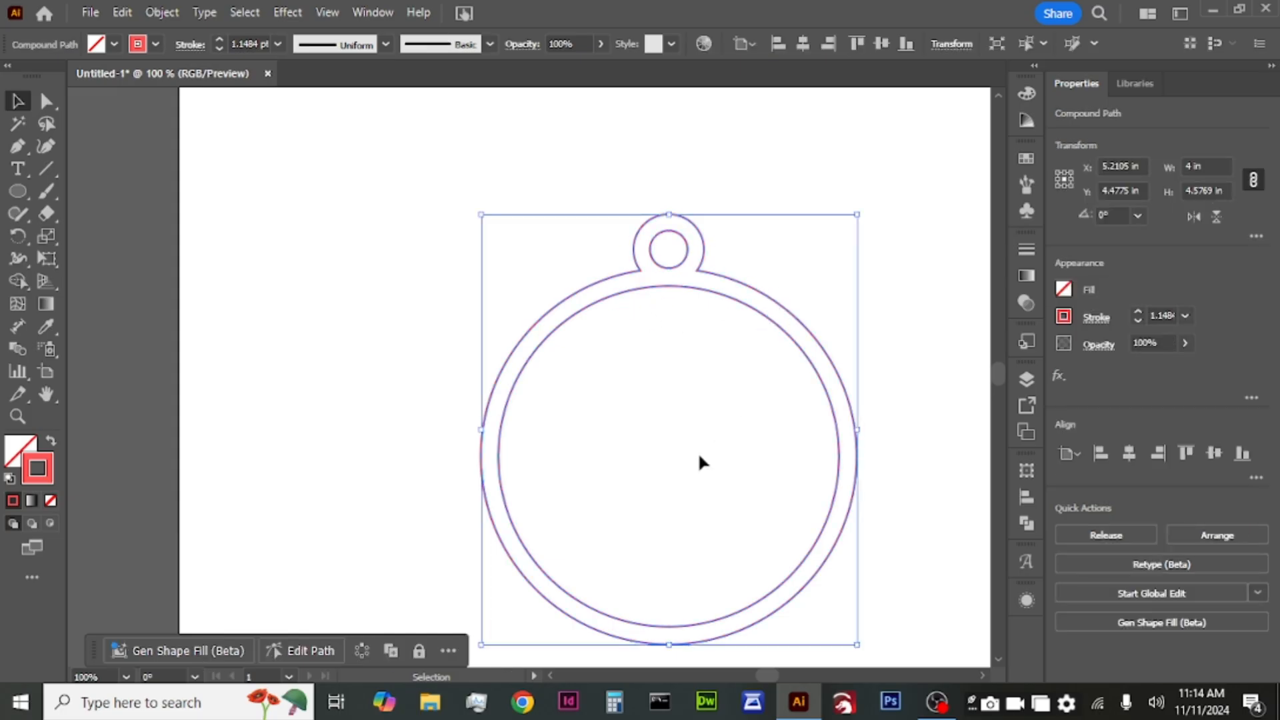
left_click(698, 451)
Add a text box beside the ornament containing the number 24 in Jersey M54 at 122 pt
scroll(698, 451, "right", 2)
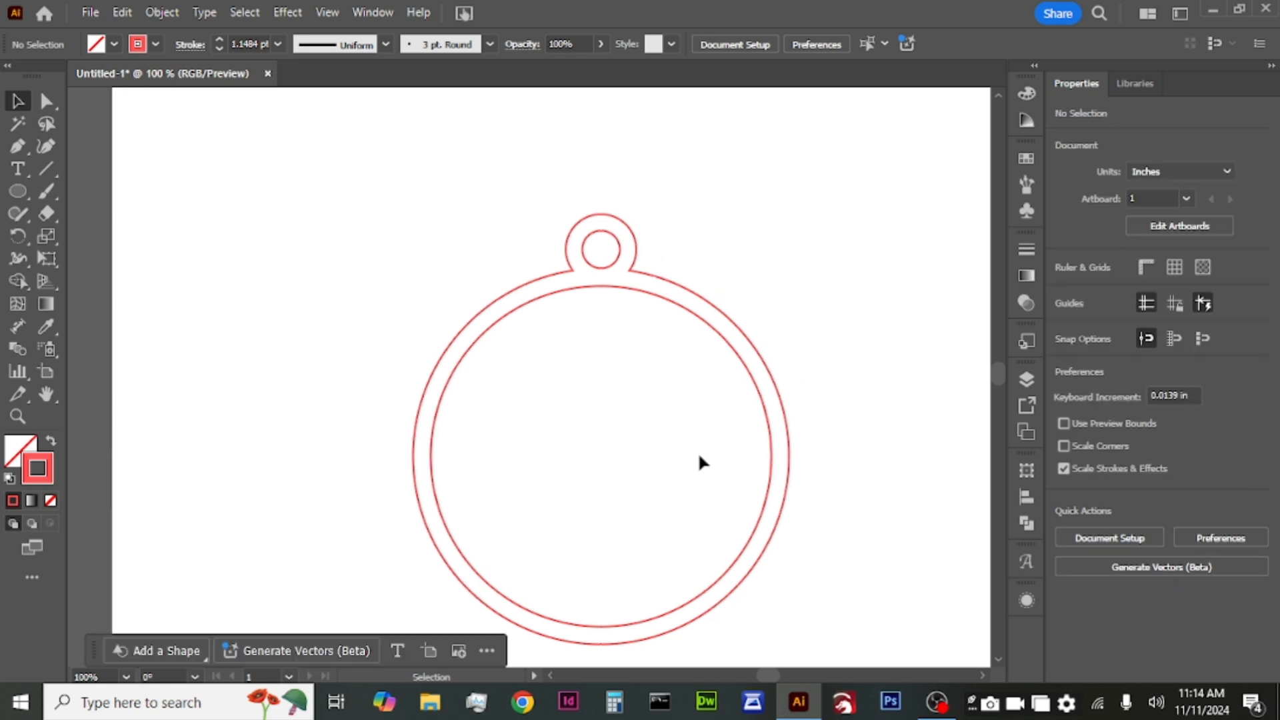
scroll(698, 456, "down", 2)
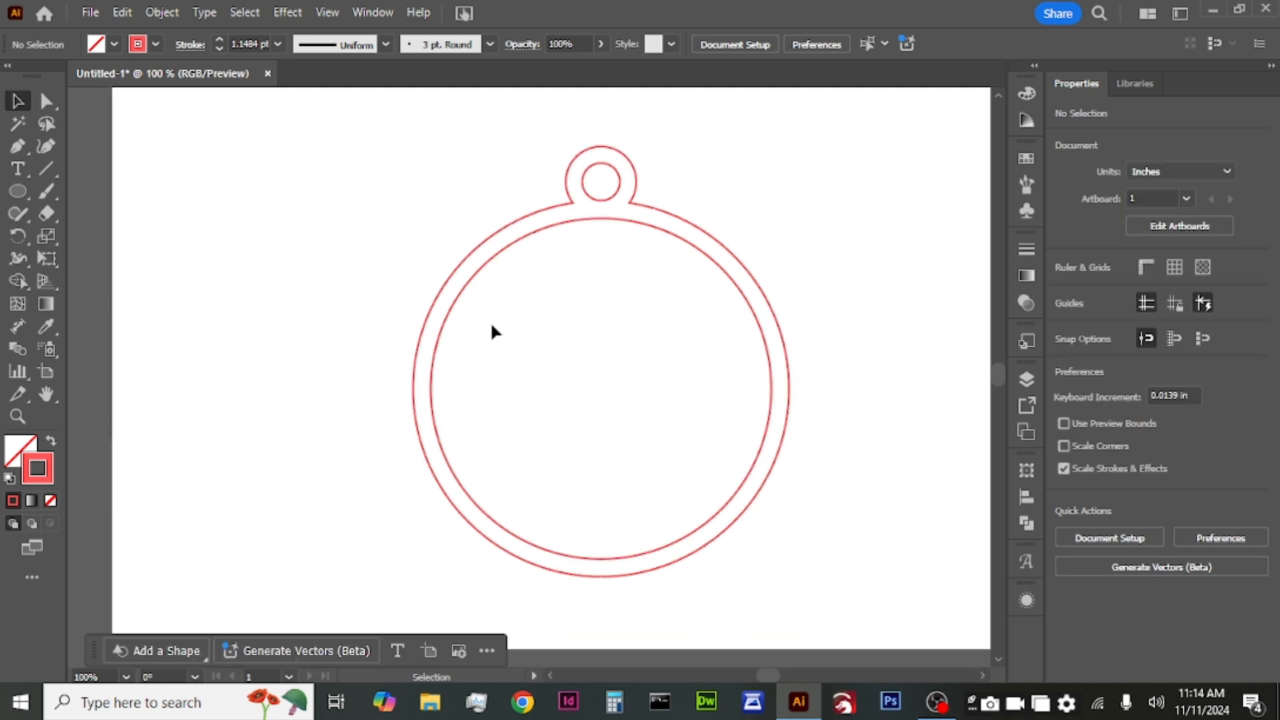
left_click(17, 171)
left_click_drag(148, 130, 431, 261)
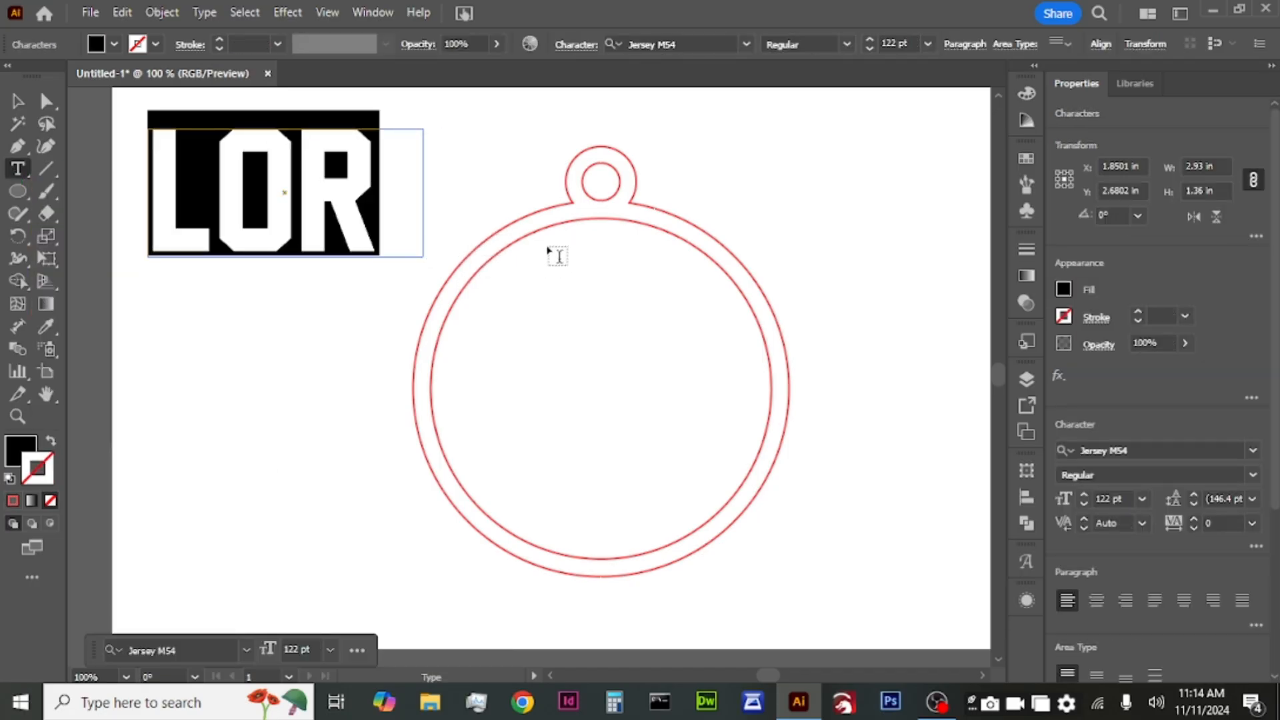
type("24")
left_click(17, 101)
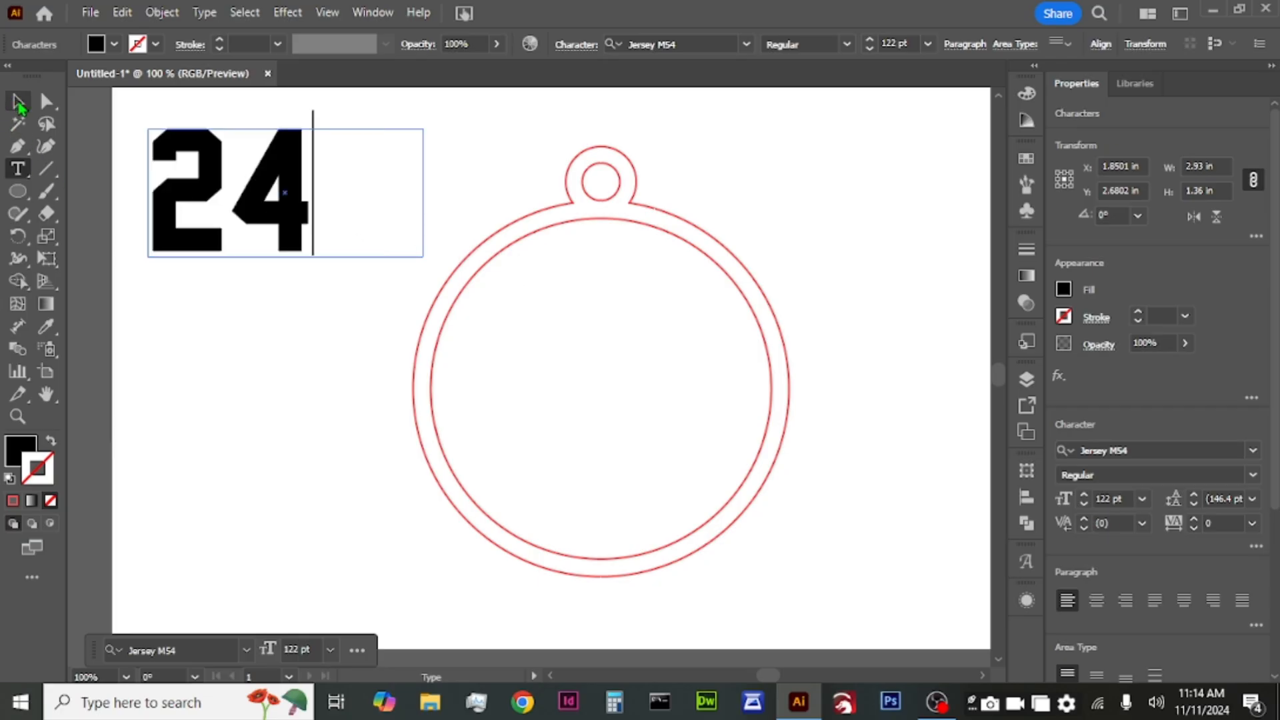
Convert the number 24 to outlines, move it inside the large ring and enlarge it to about 1.93 in high
right_click(306, 197)
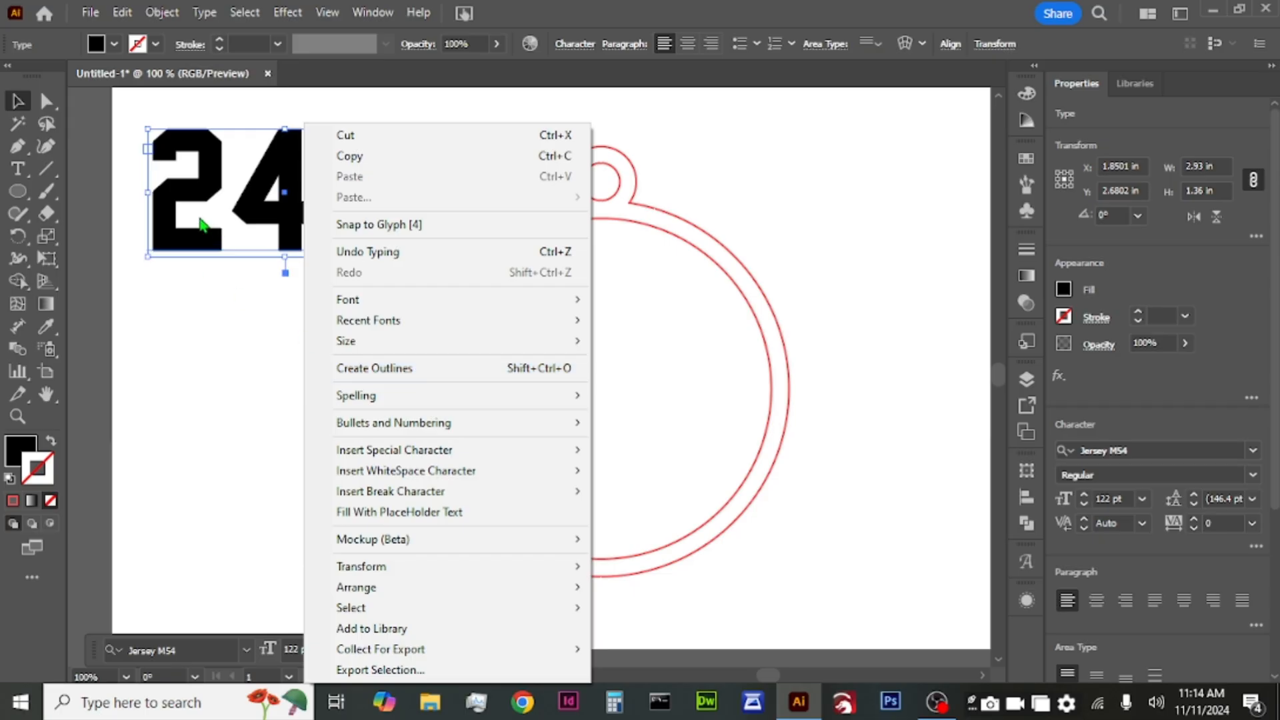
left_click(388, 369)
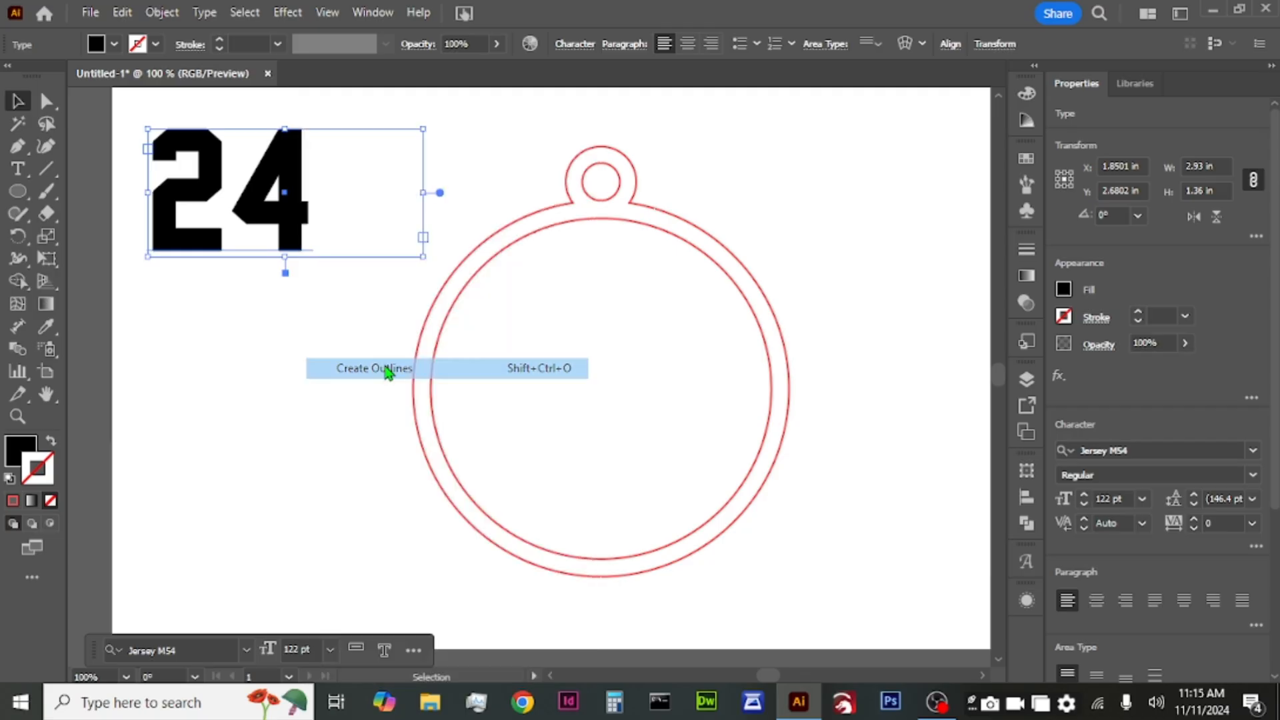
left_click_drag(260, 223, 587, 435)
left_click(734, 442)
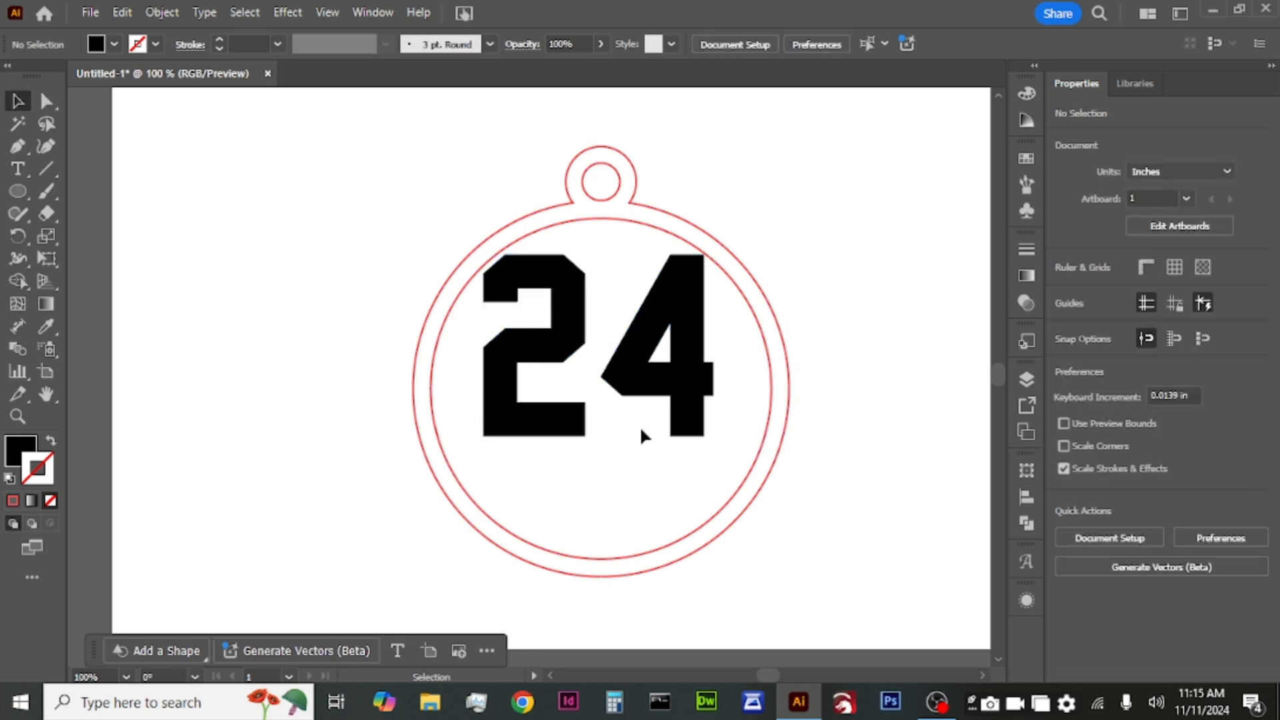
Align the number and the ornament outline on their horizontal centres and deselect them
key("ctrl+a")
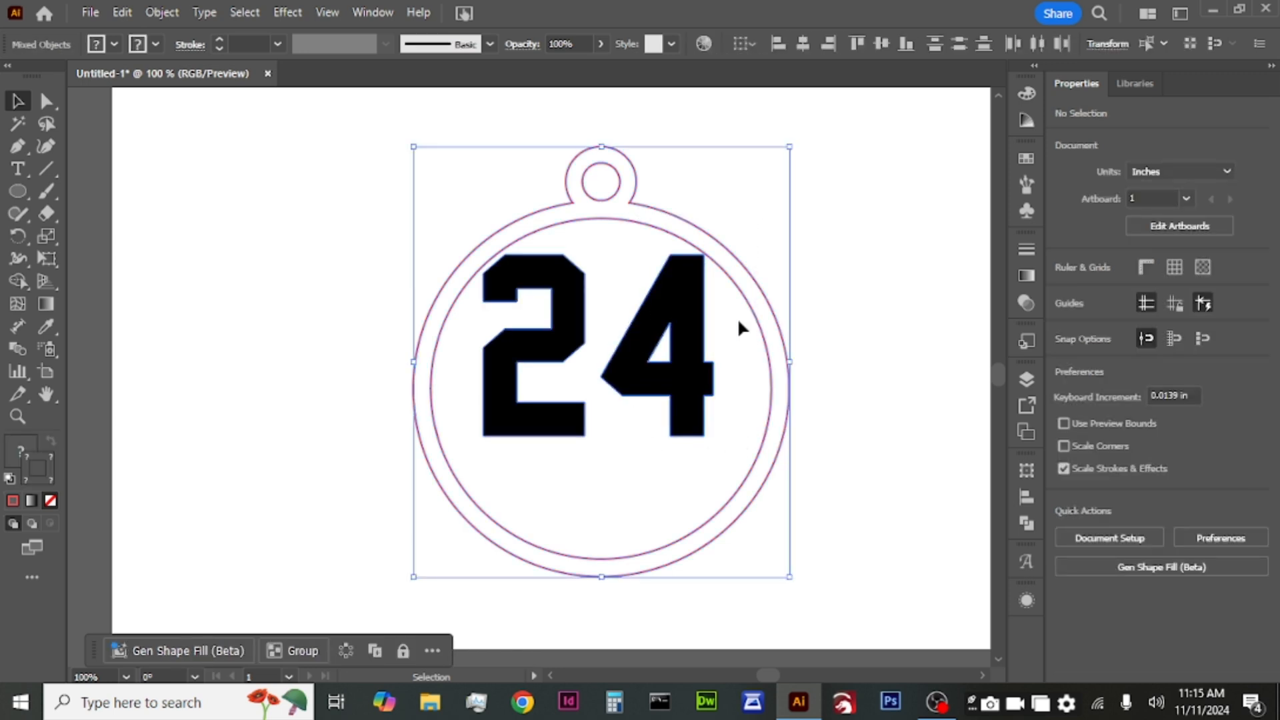
left_click(1128, 465)
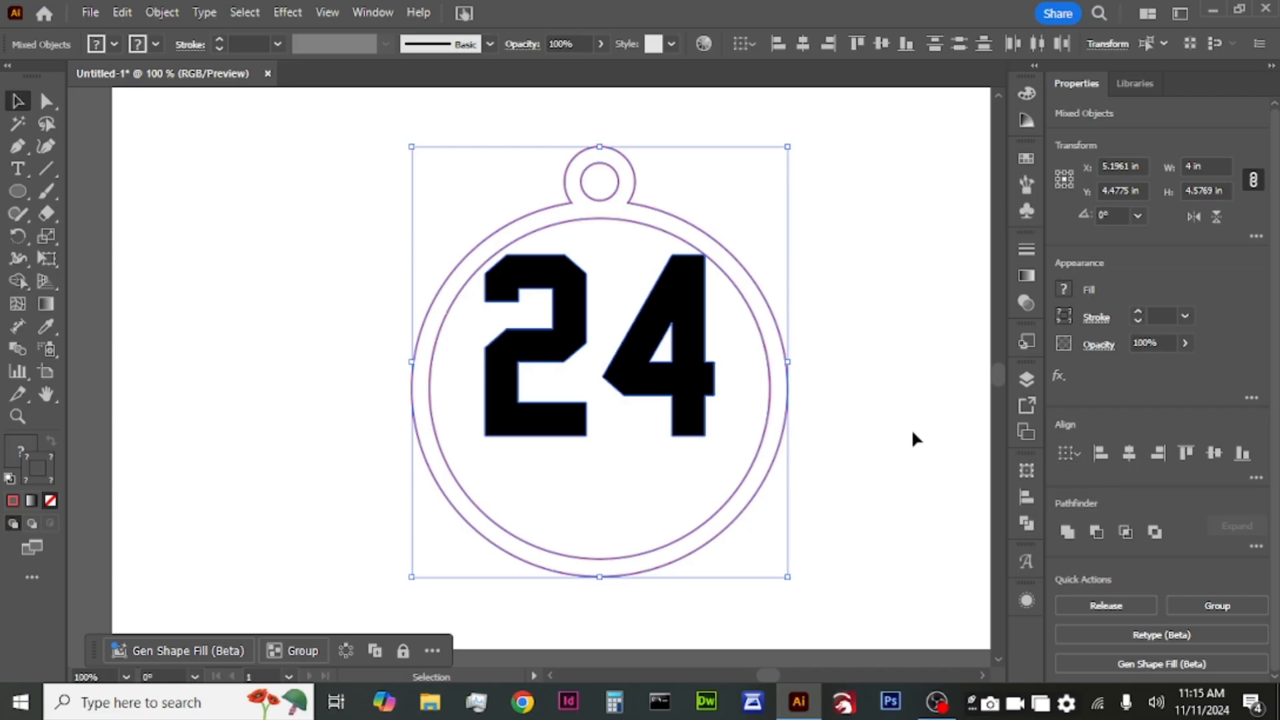
left_click(893, 426)
Isolate the number group and nudge the digit 4 slightly closer to the 2
double_click(697, 354)
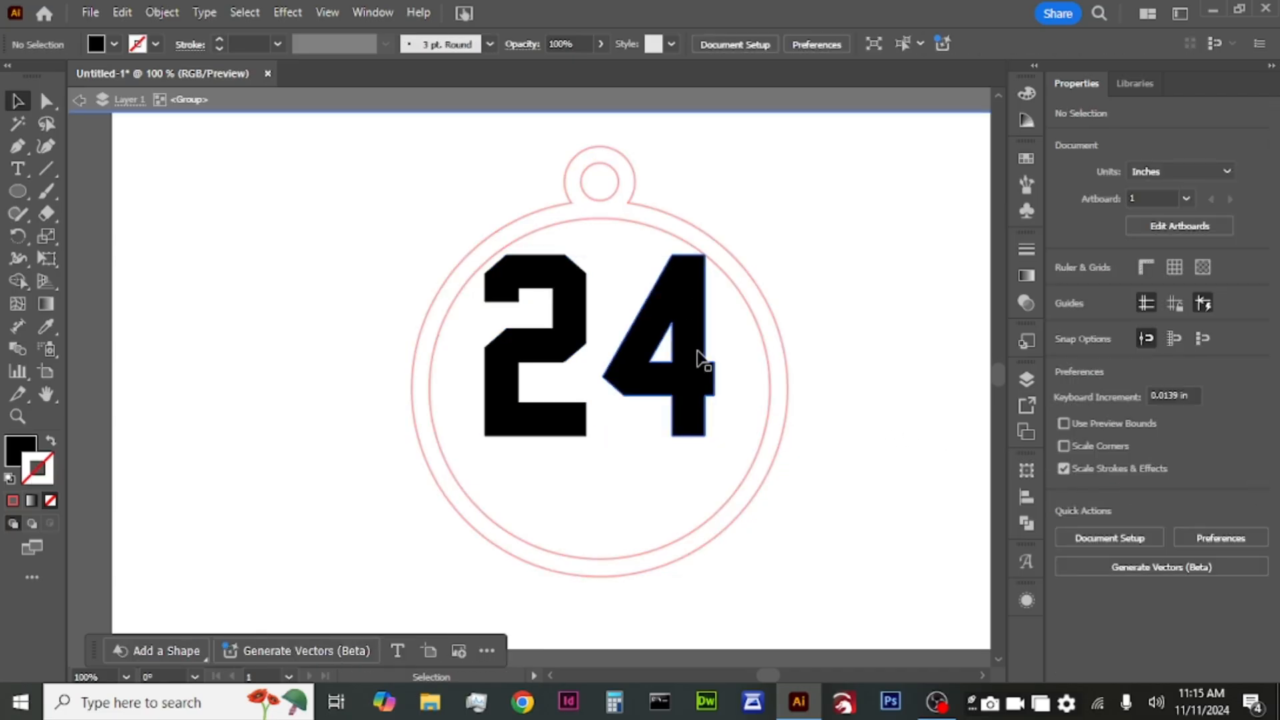
key("Left")
key("Left")
key("Left")
key("Left")
key("Left")
key("Left")
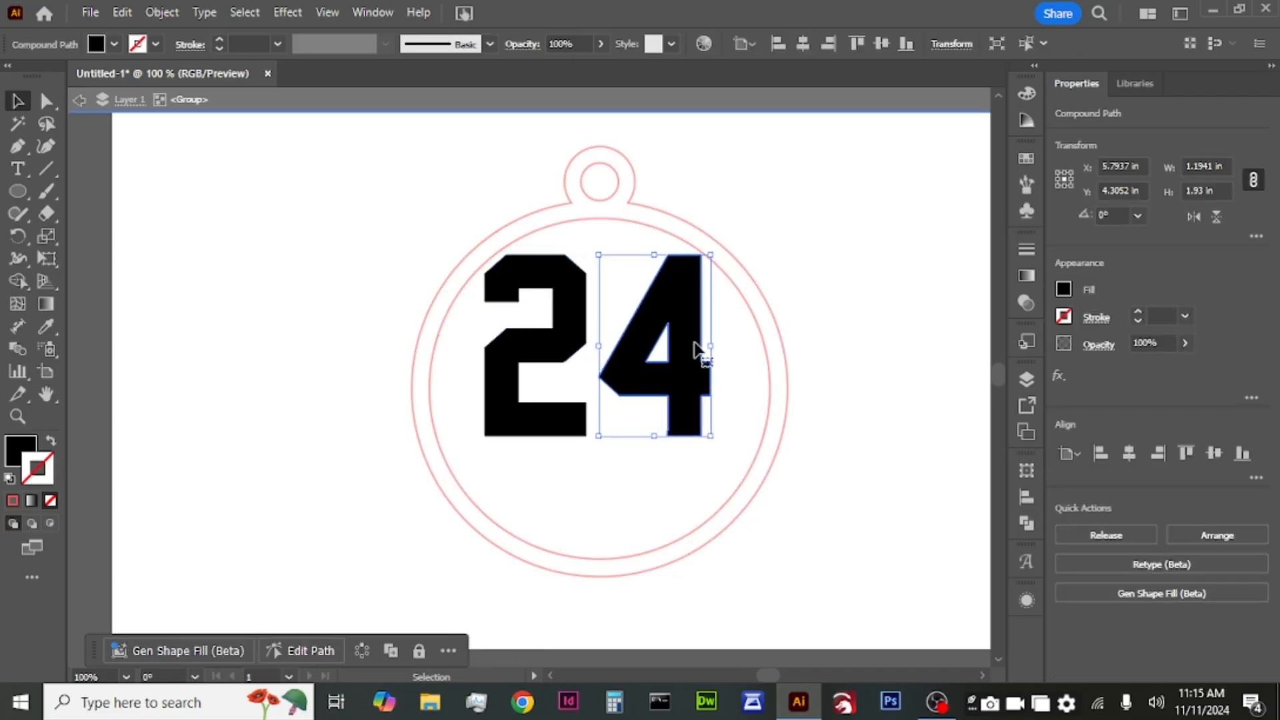
Nudge the digit 4 left until it meets the 2, then exit the number group's isolation
key("Left")
key("Left")
key("Left")
key("Left")
key("Left")
key("Left")
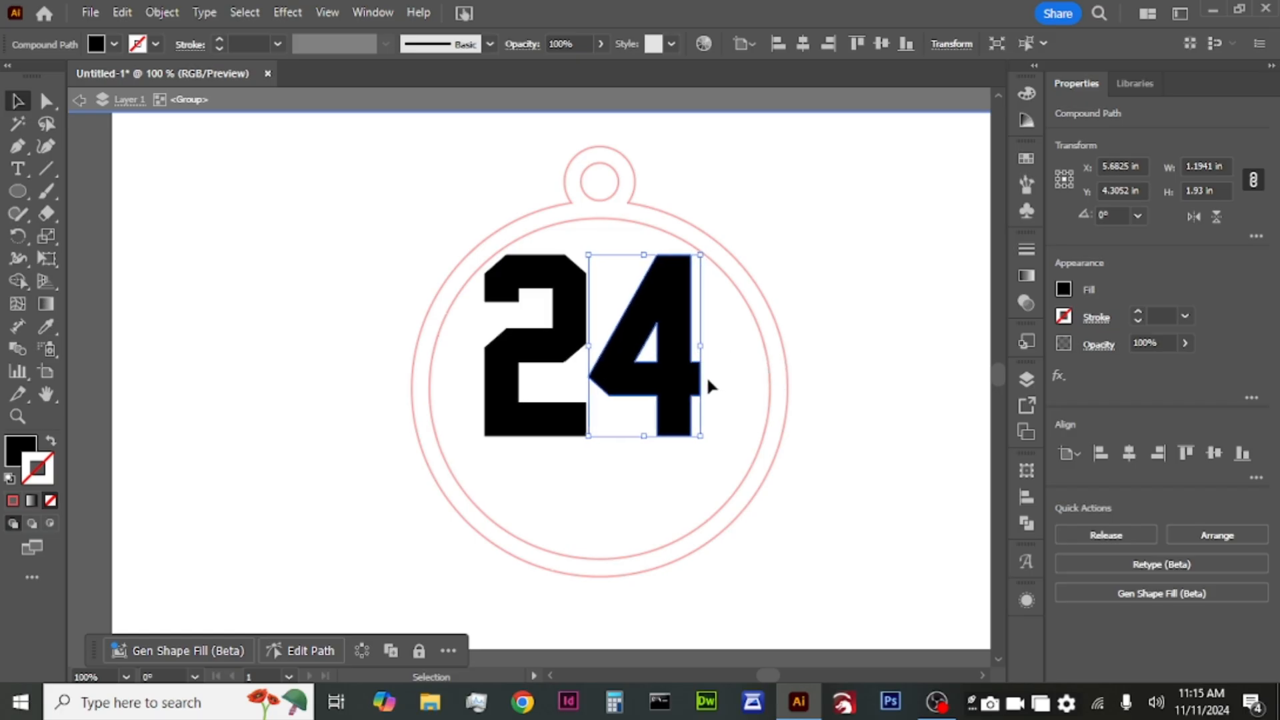
left_click(718, 395)
left_click_drag(717, 366, 530, 345)
left_click_drag(786, 240, 645, 293)
double_click(824, 242)
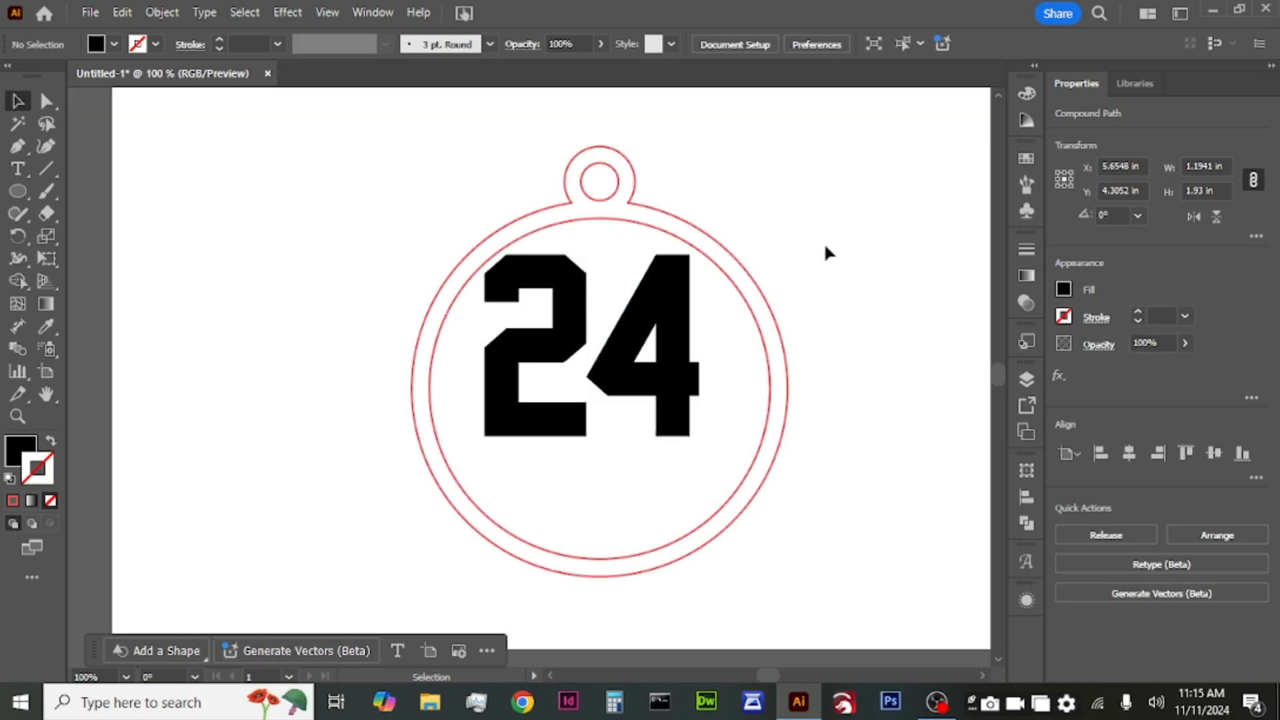
Align the number and the ornament outline on their horizontal centres again and deselect them
key("ctrl+a")
key("Left")
key("Left")
key("Left")
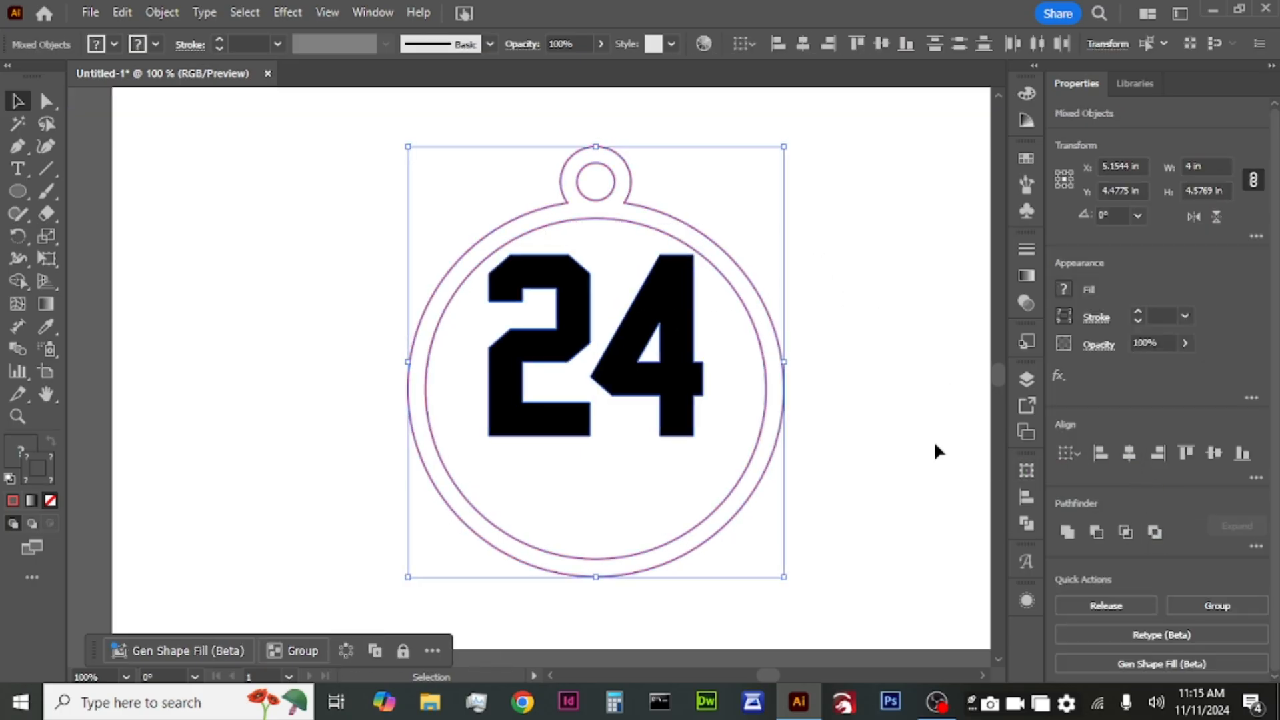
left_click(858, 378)
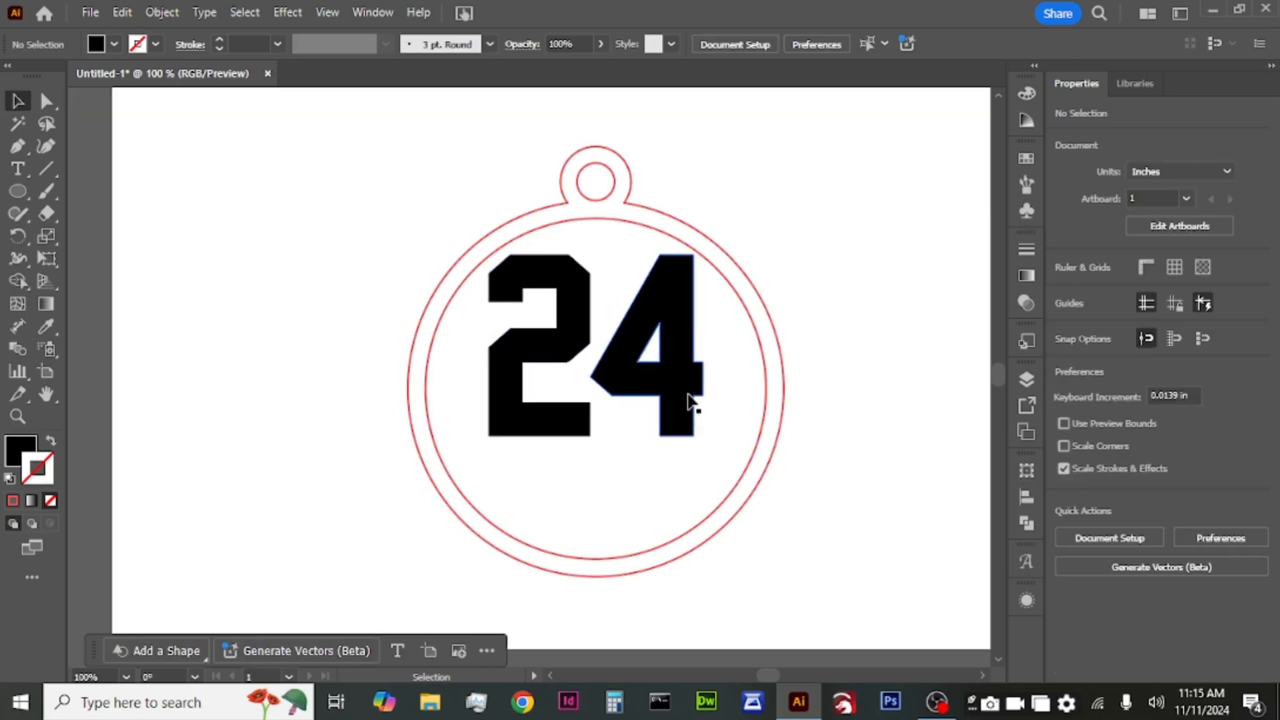
Swap the number's fill and stroke so it has no fill and a 1 pt black outline
left_click(689, 403)
left_click(51, 443)
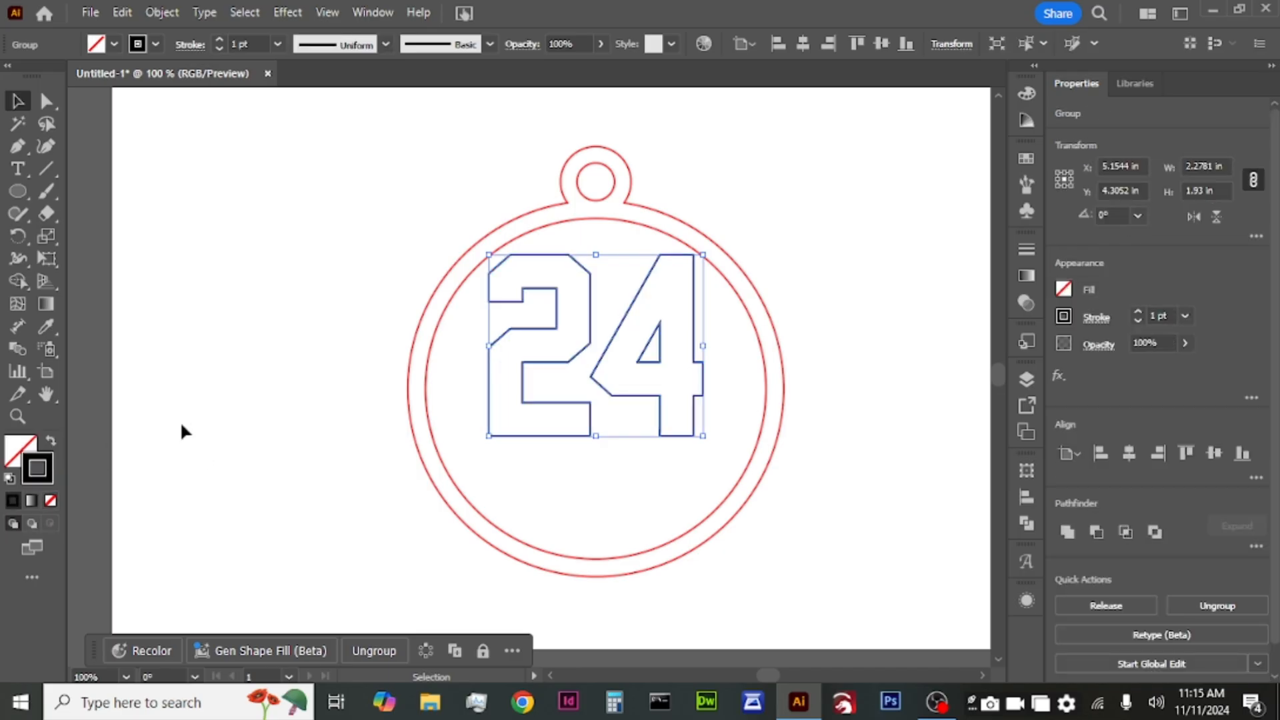
left_click(181, 425)
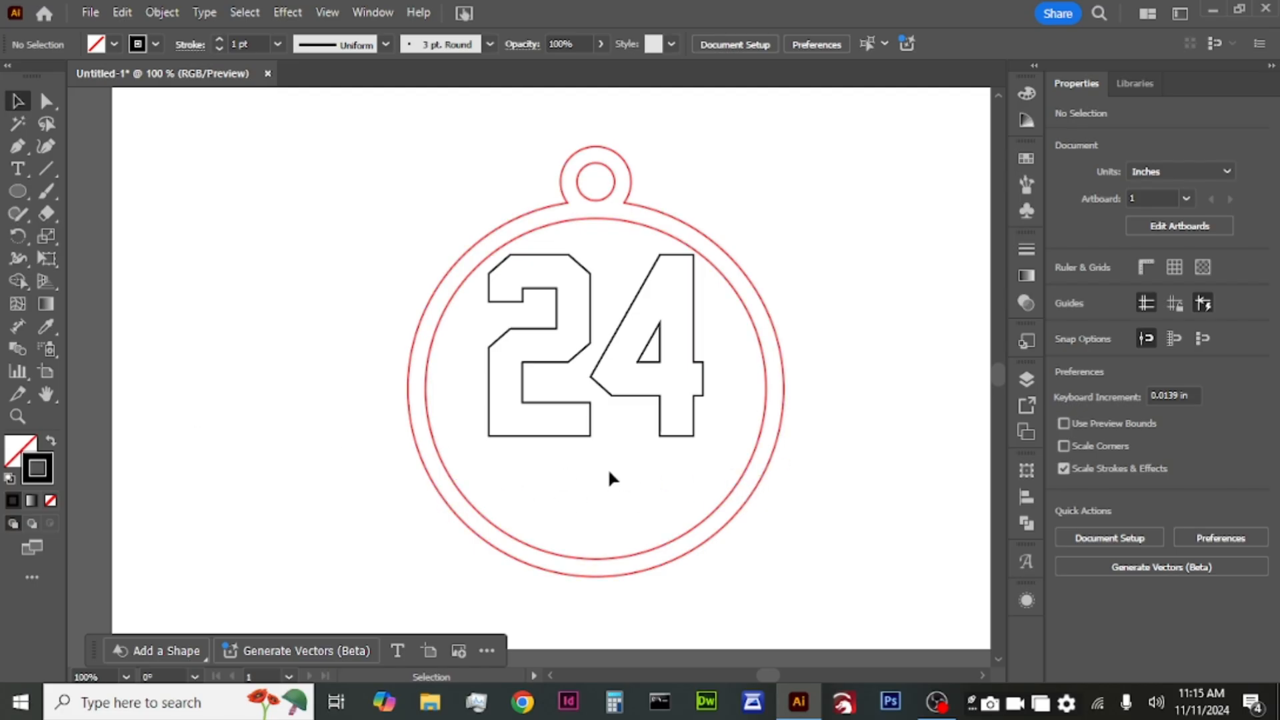
Draw a closed Pen path with a straight horizontal edge below the number and its lower points following the band between the ornament's two circles
left_click(18, 146)
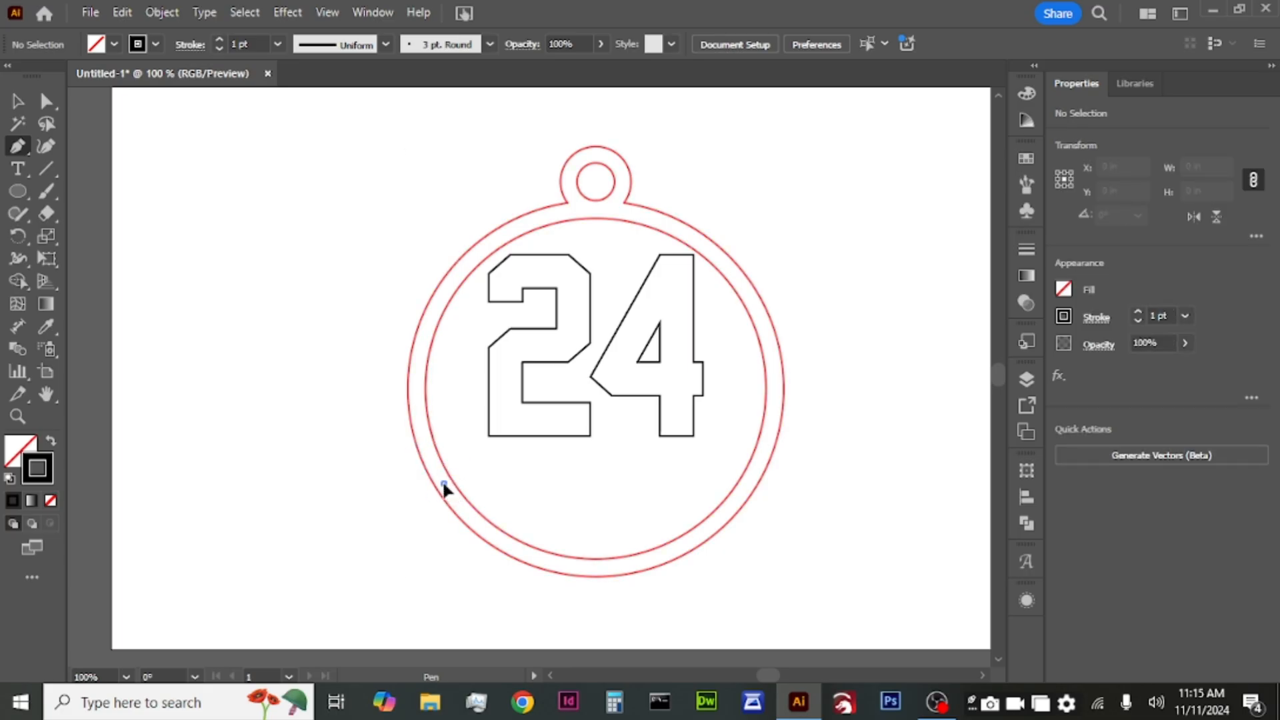
left_click(443, 483)
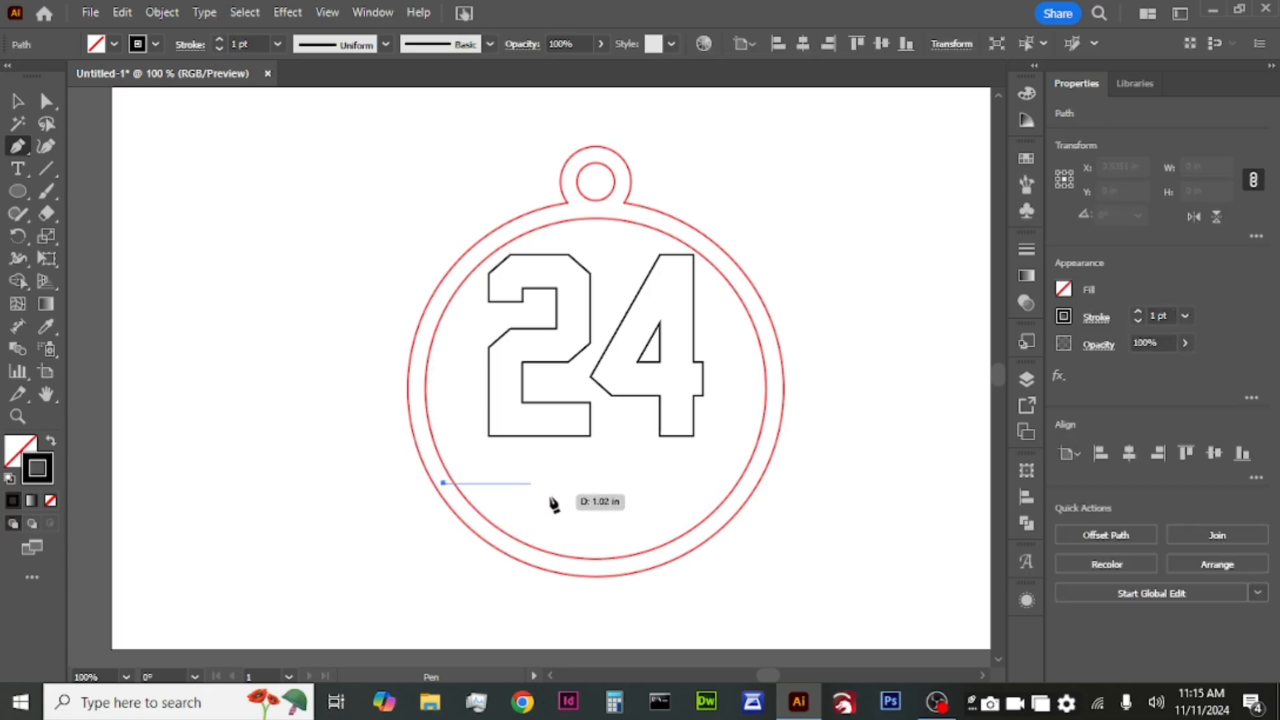
left_click(749, 483)
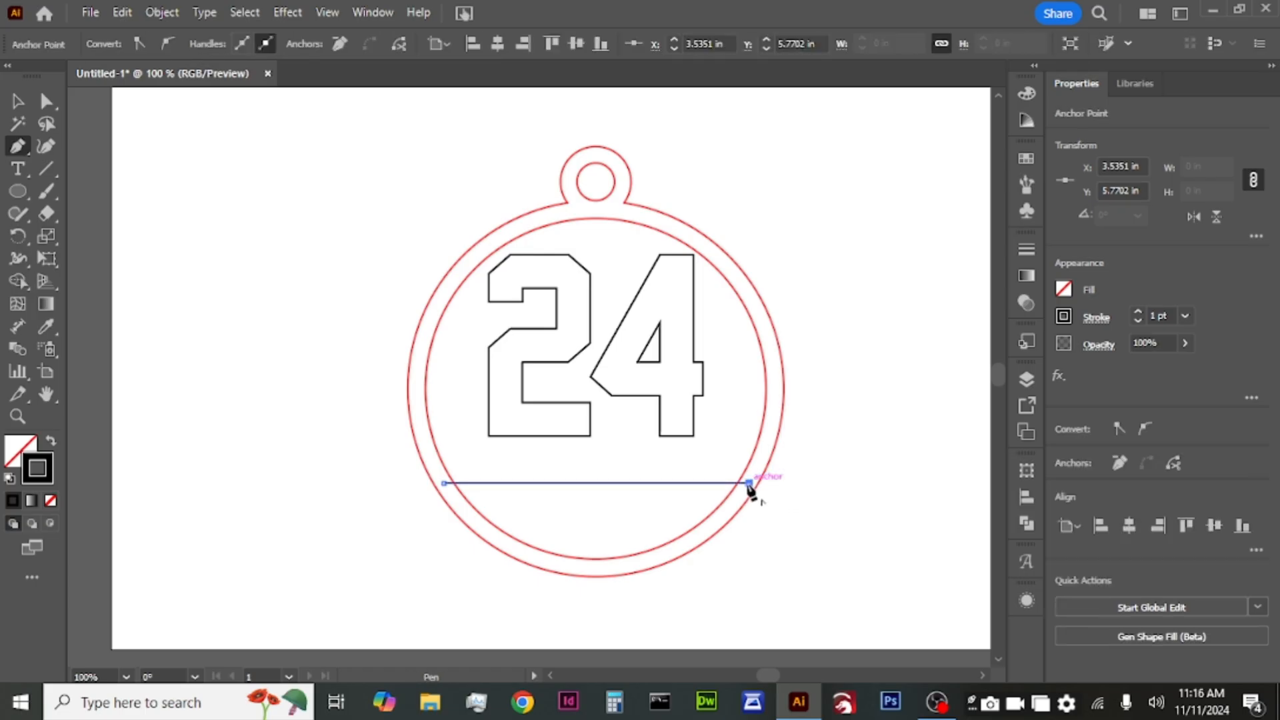
left_click(703, 537)
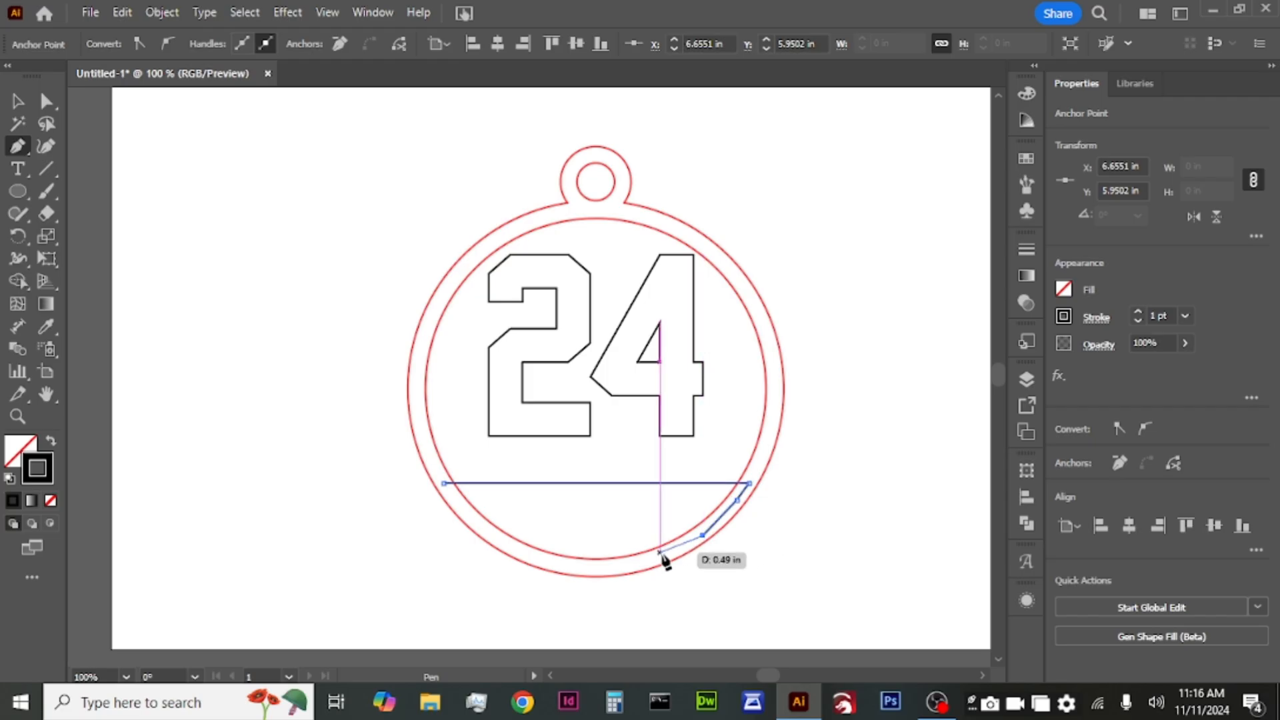
left_click(659, 554)
left_click(601, 572, "ctrl")
left_click(601, 568)
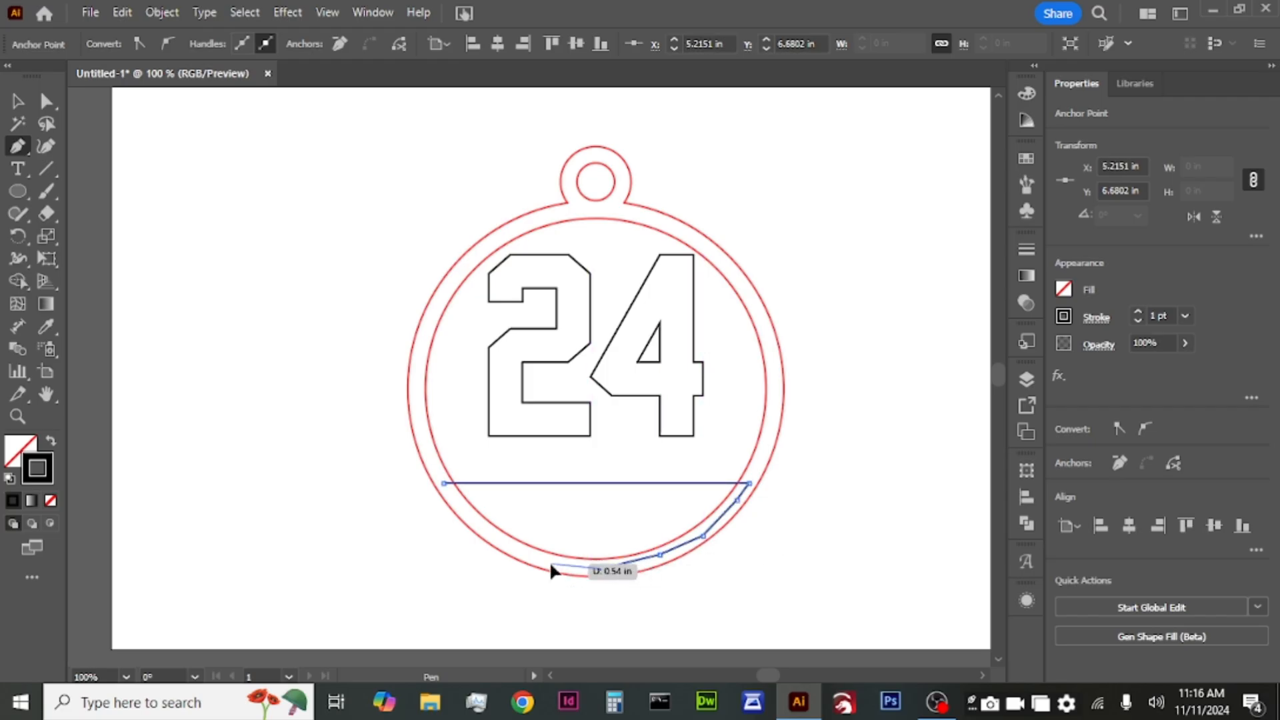
left_click(551, 564)
left_click(505, 545)
left_click(476, 522)
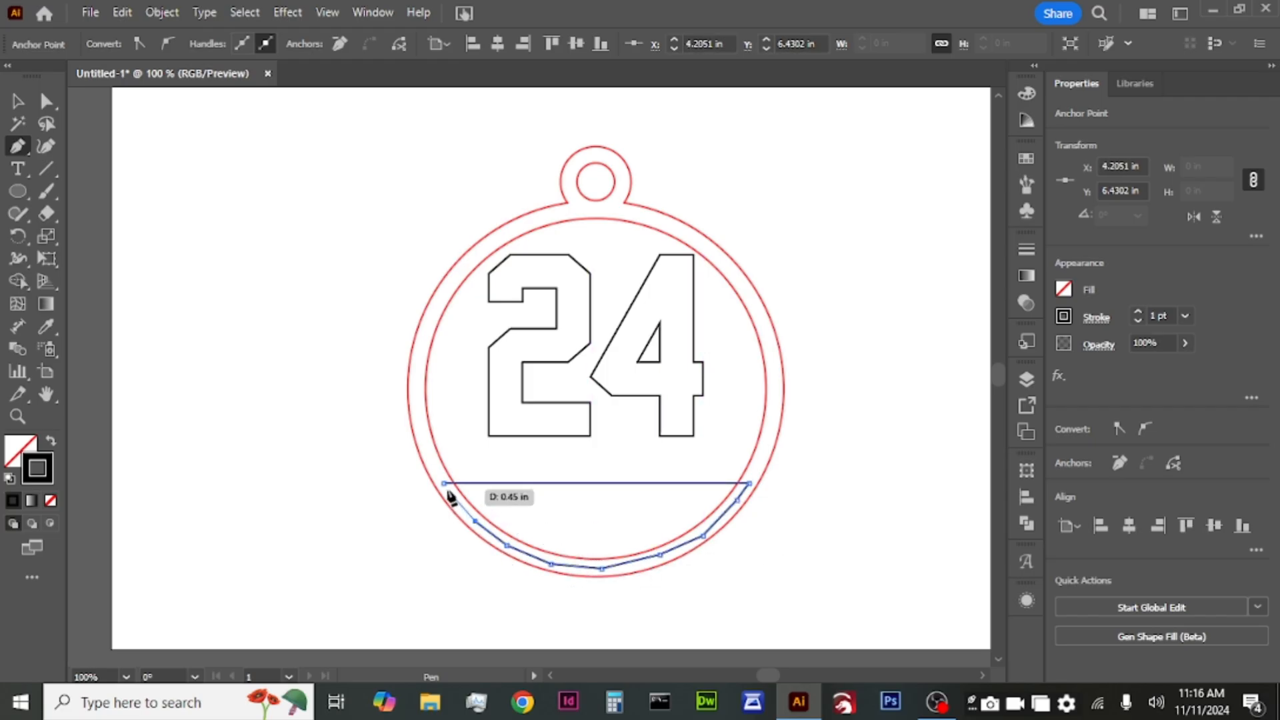
left_click(444, 484)
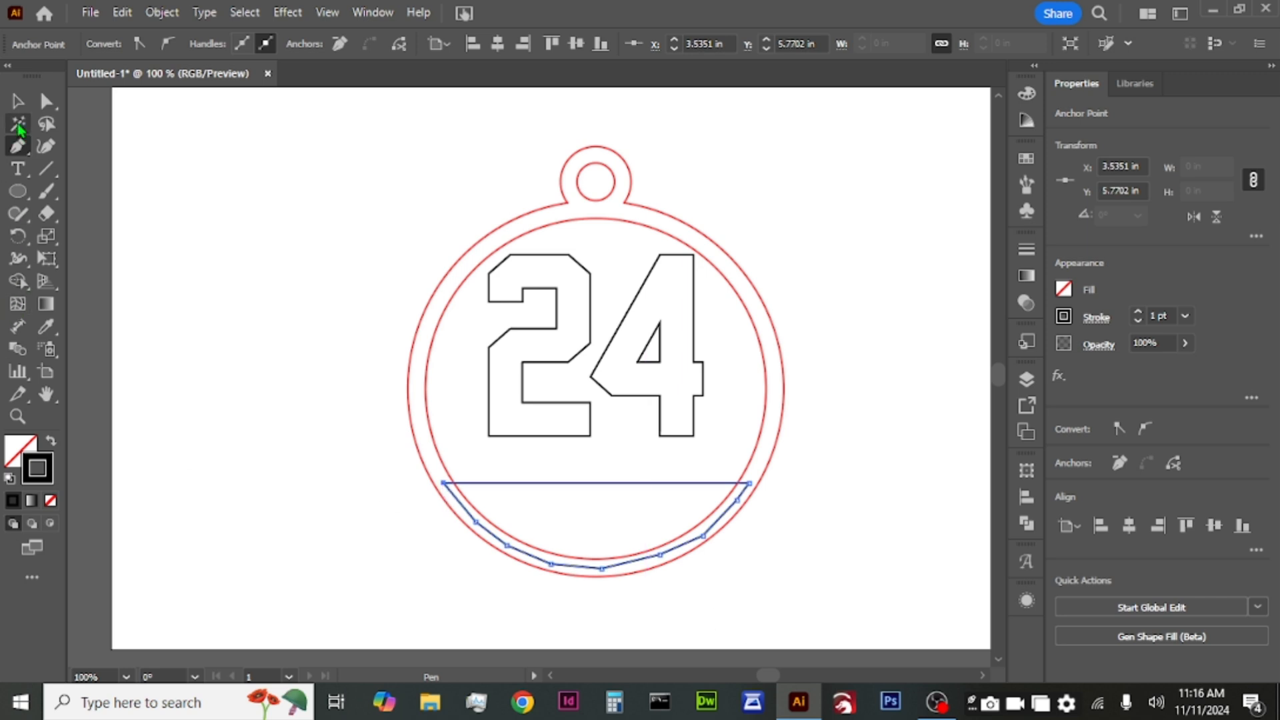
left_click(17, 101)
left_click(294, 474)
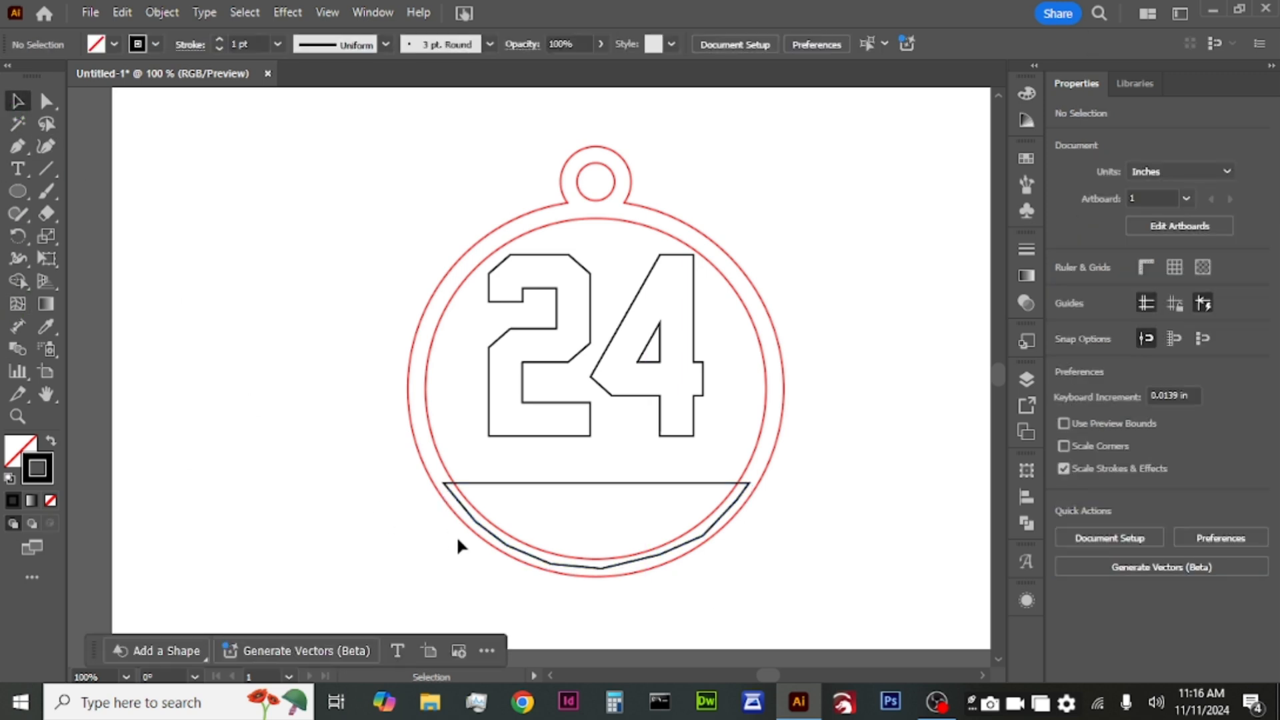
Try to unite the drawn lower segment with the ornament outline, then undo the union
left_click_drag(502, 508, 578, 510)
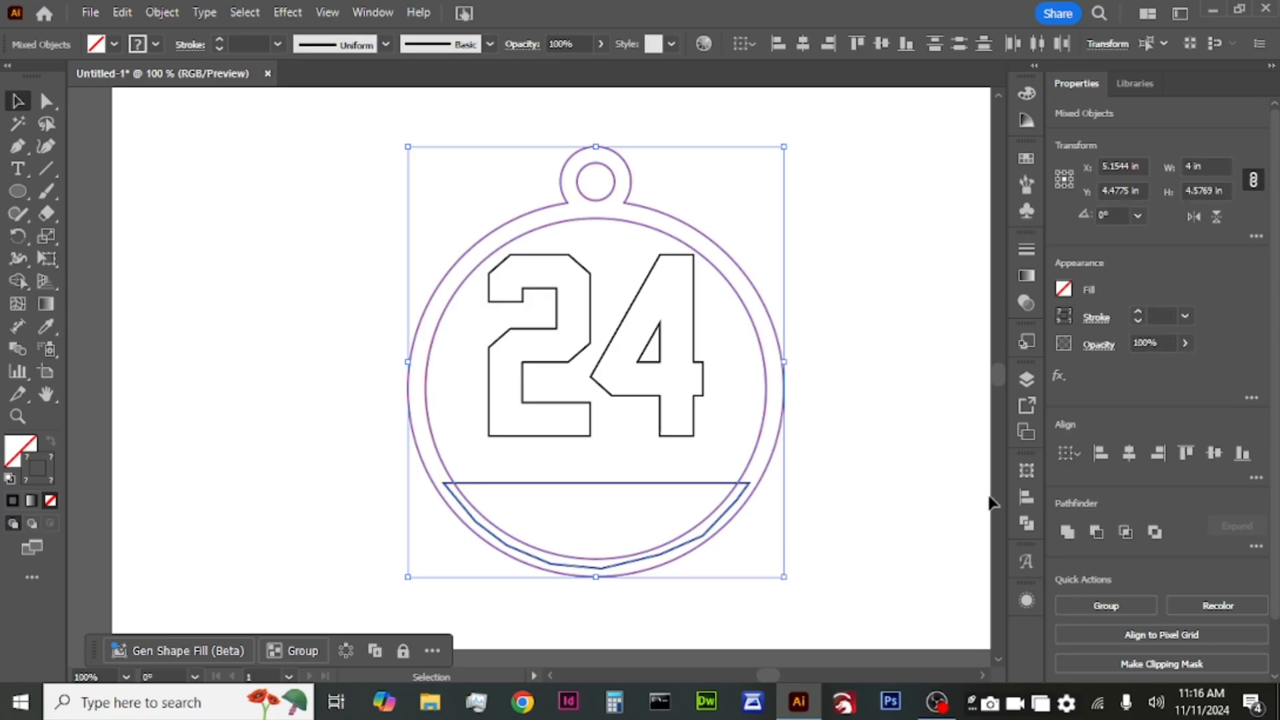
left_click(1068, 533)
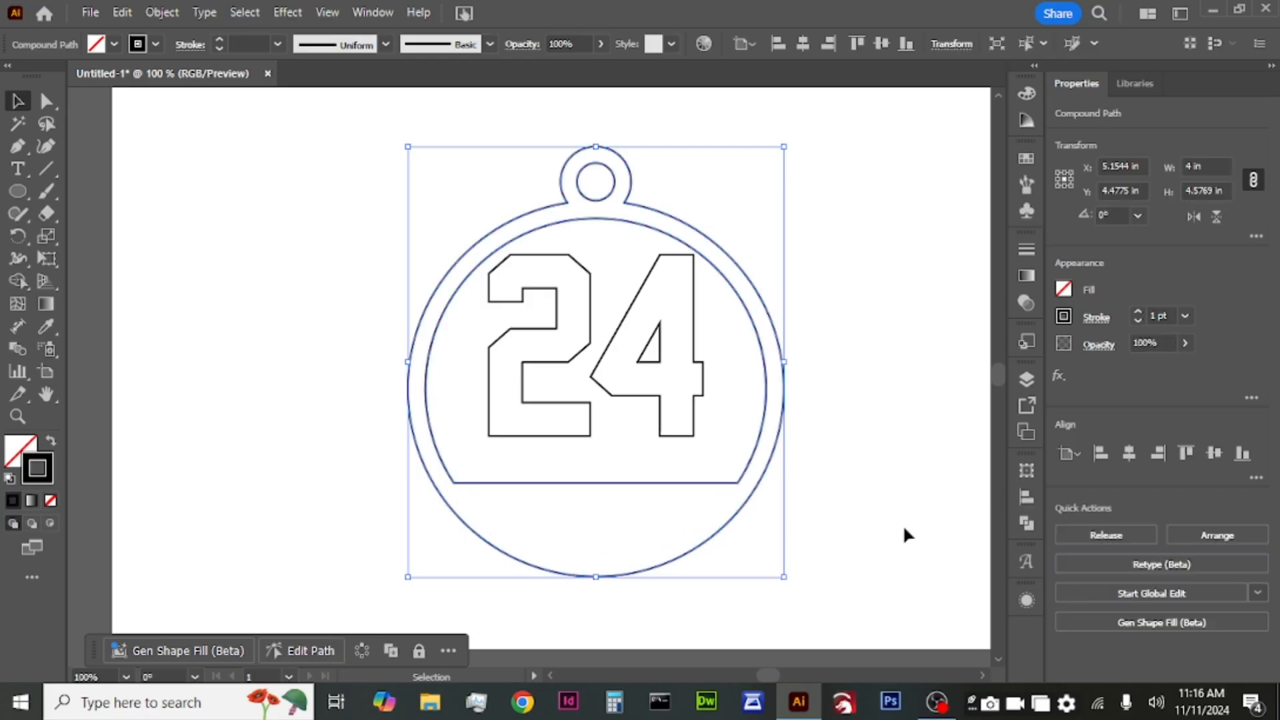
left_click(865, 533)
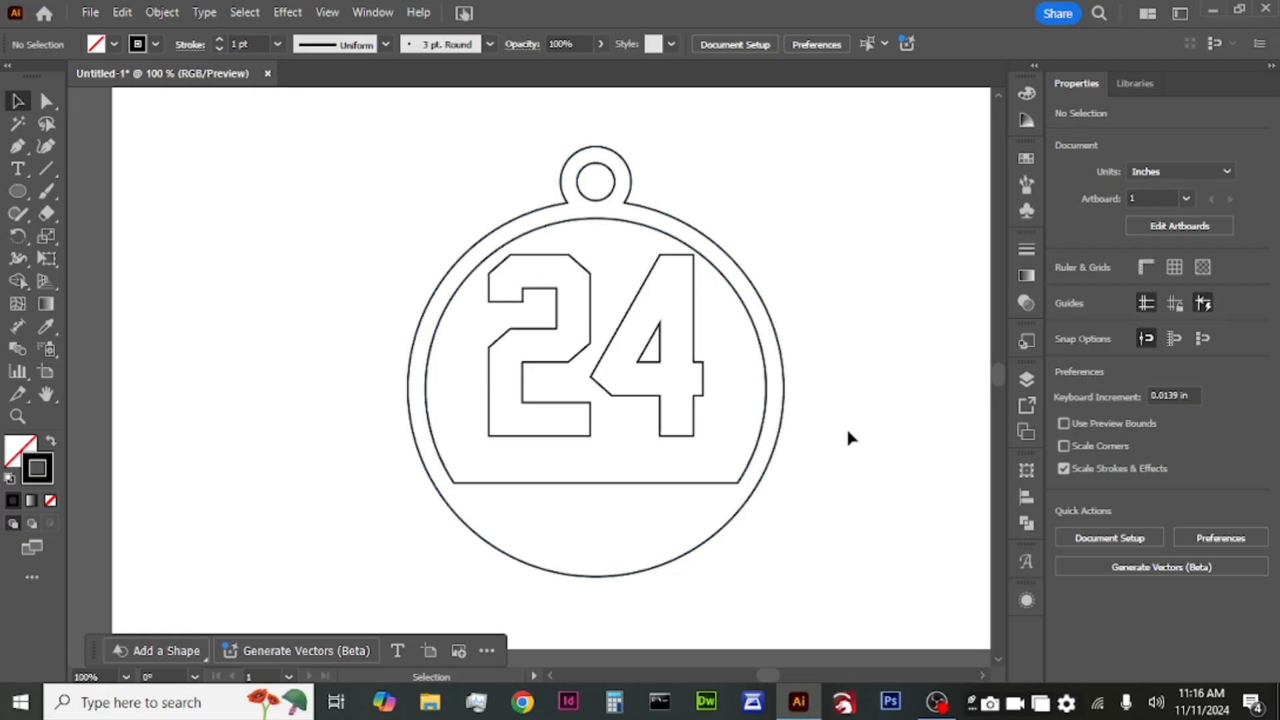
key("ctrl+a")
left_click(792, 431)
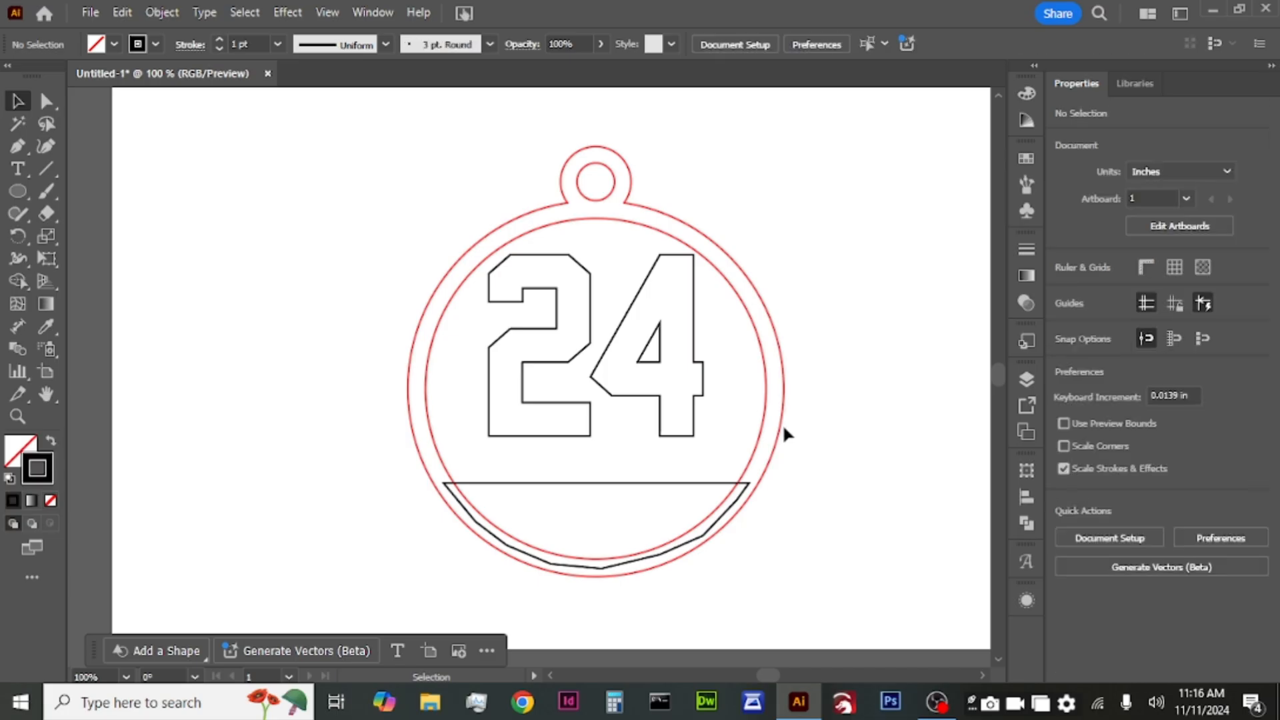
Bring the red ornament outline to the front, dismiss the Retype hint and deselect
right_click(779, 426)
mouse_move(829, 586)
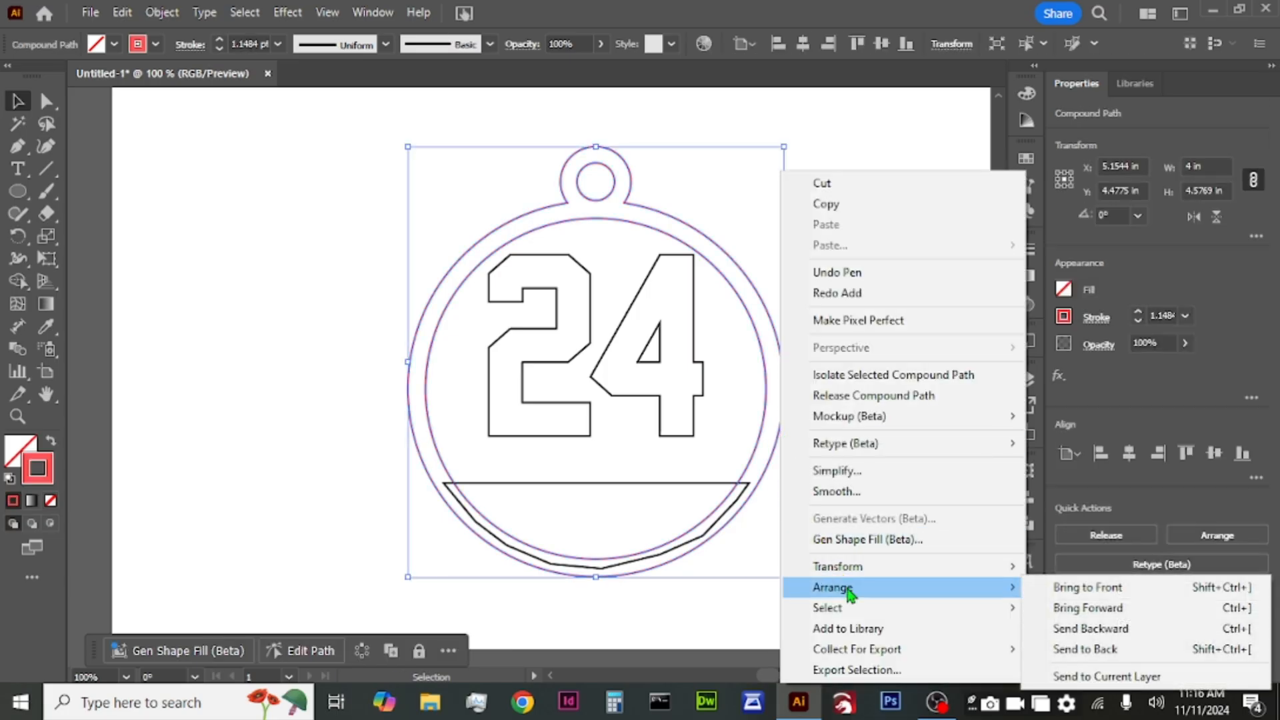
left_click(1153, 589)
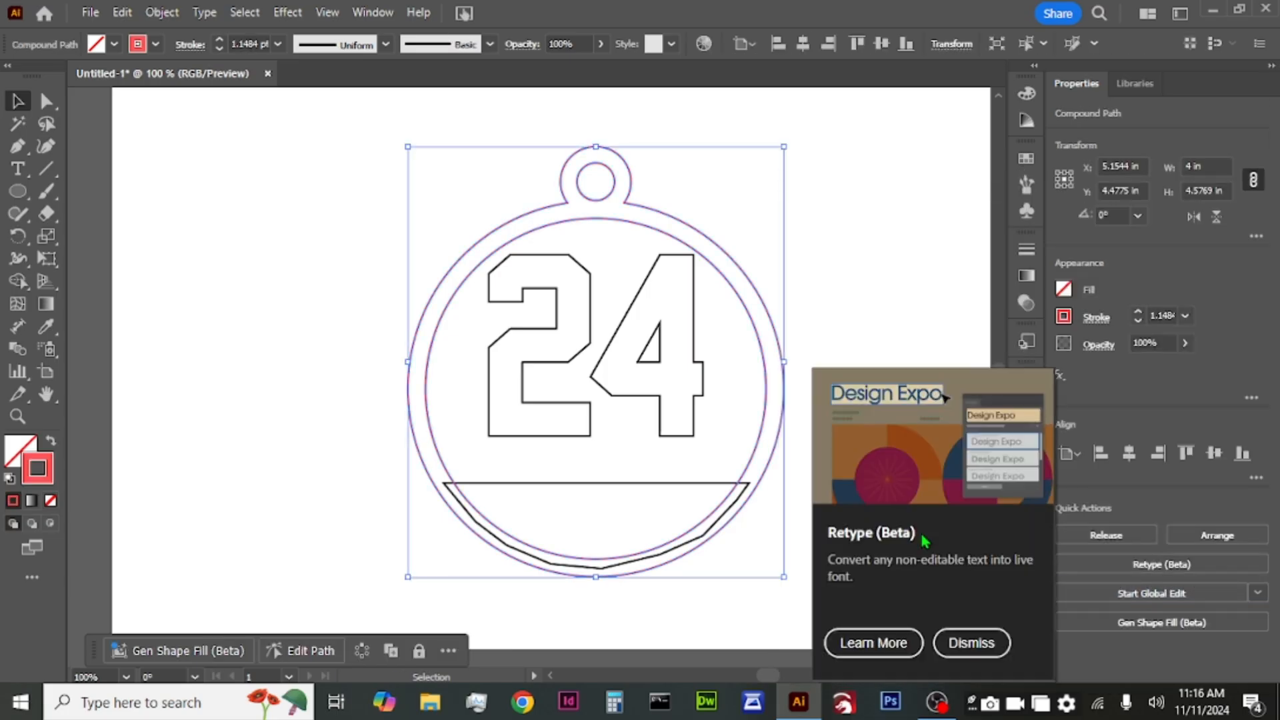
left_click(953, 643)
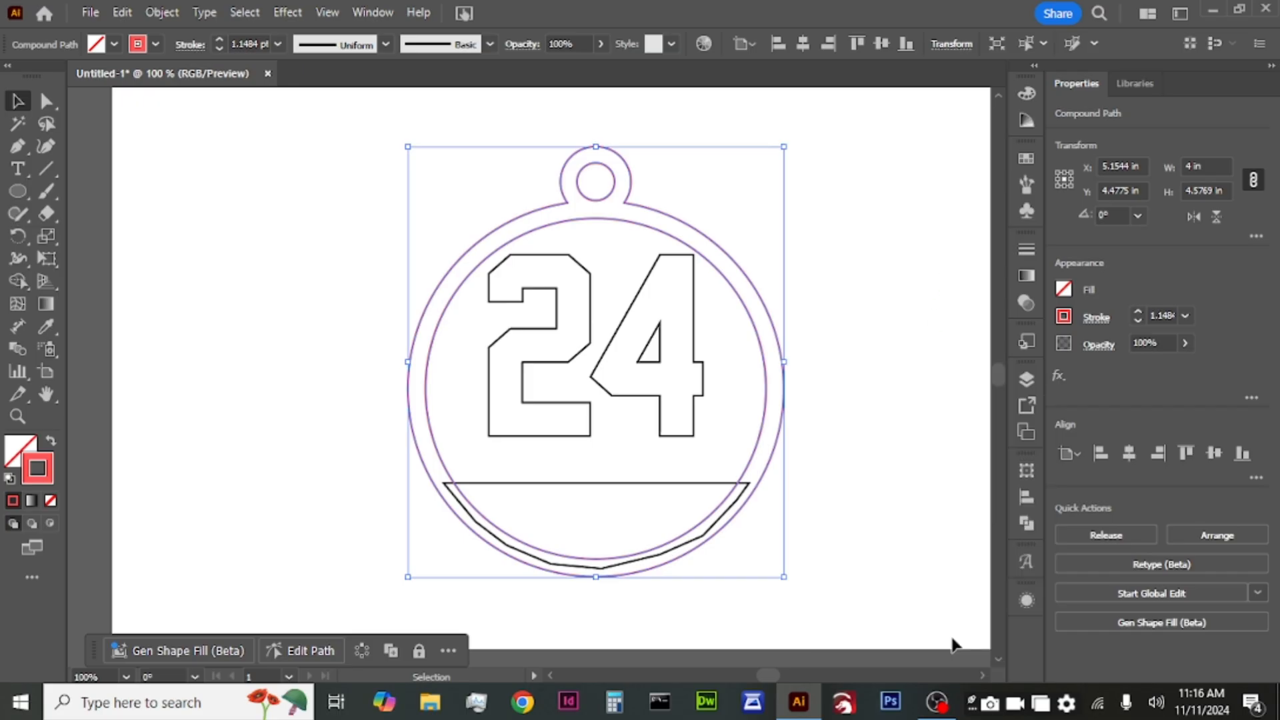
left_click(878, 525)
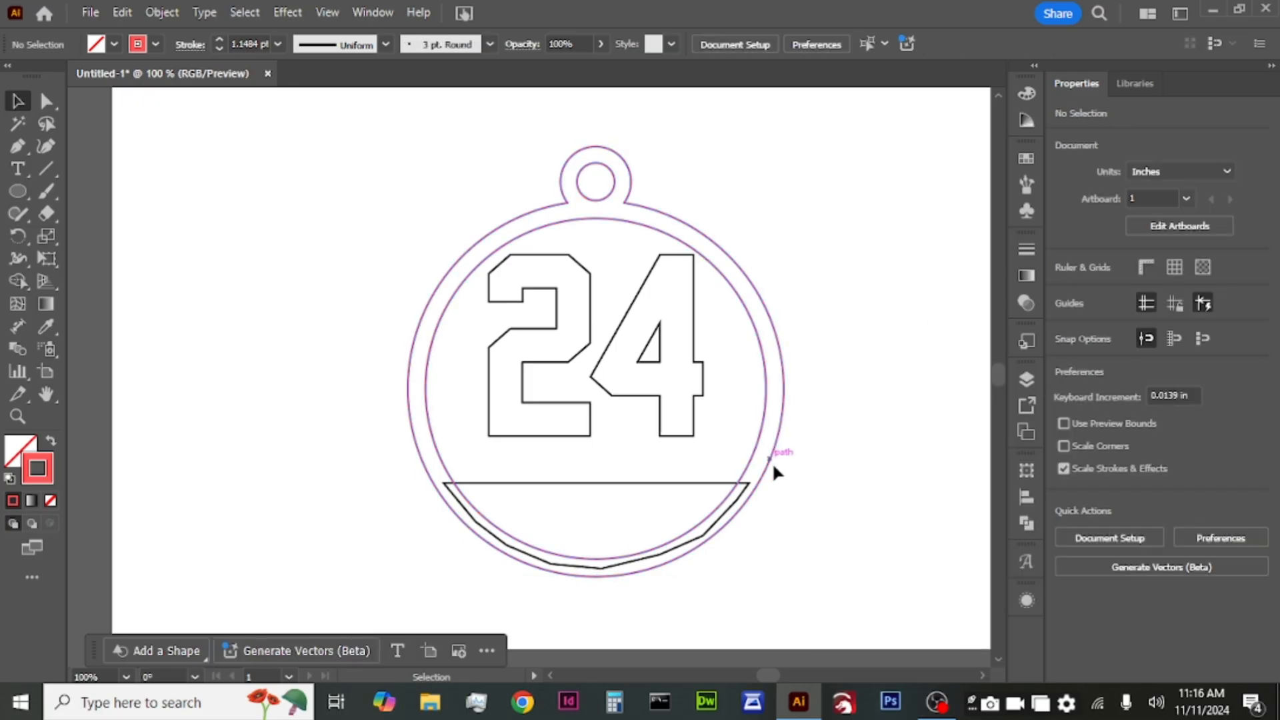
Unite the ornament outline with the drawn lower segment and deselect the result
left_click_drag(723, 508, 681, 523)
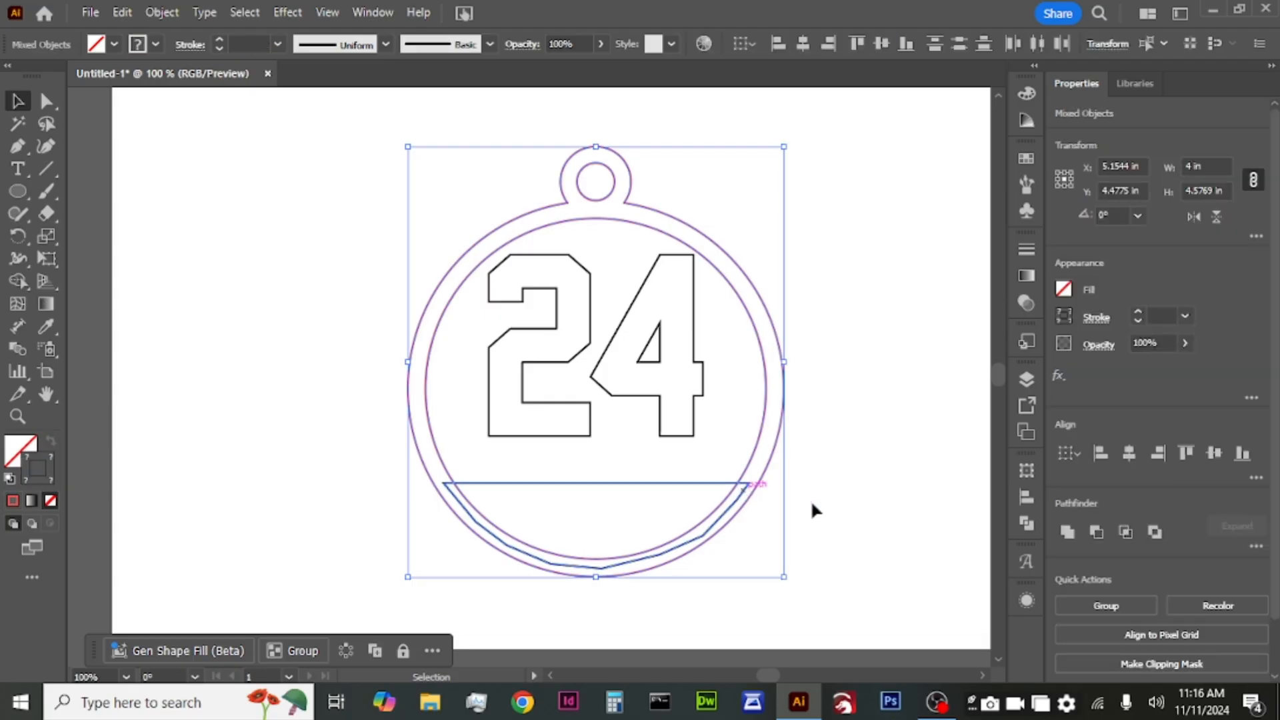
left_click(1067, 532)
left_click(554, 585)
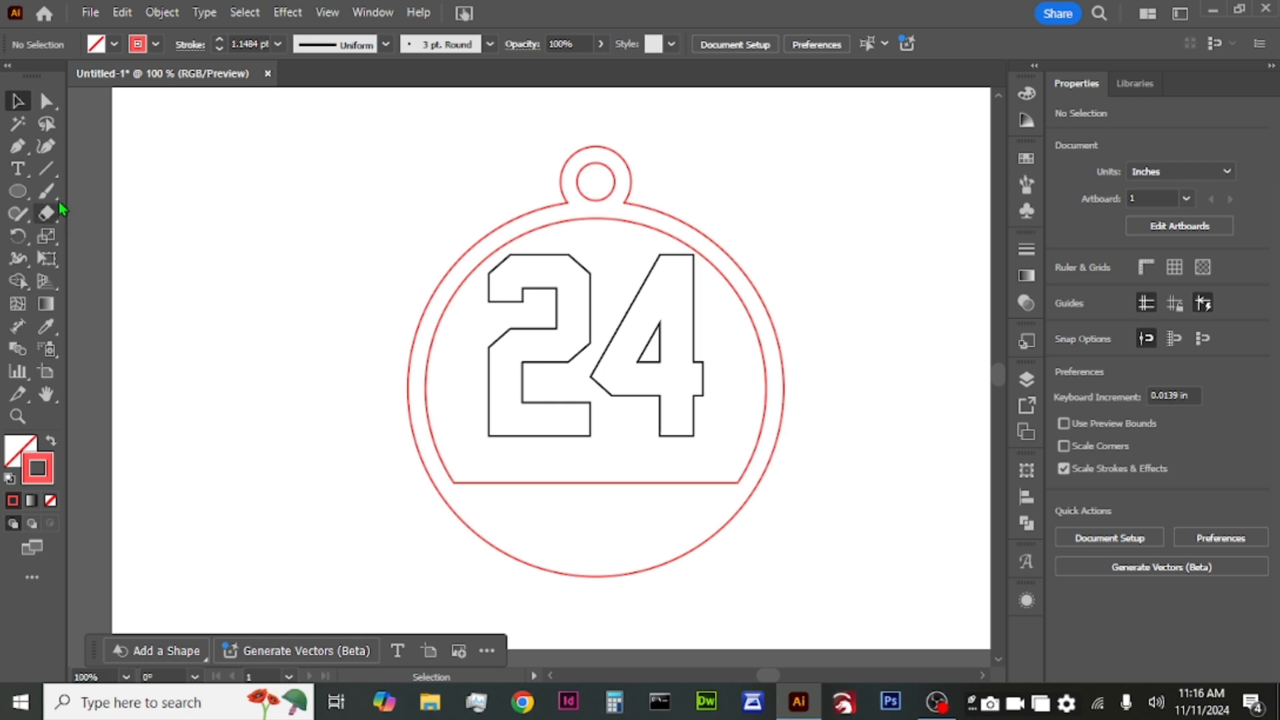
Add a text box about 4.32 by 1.24 in beside the hanging ring containing "class of" in Jersey M54 at 78 pt
left_click(20, 170)
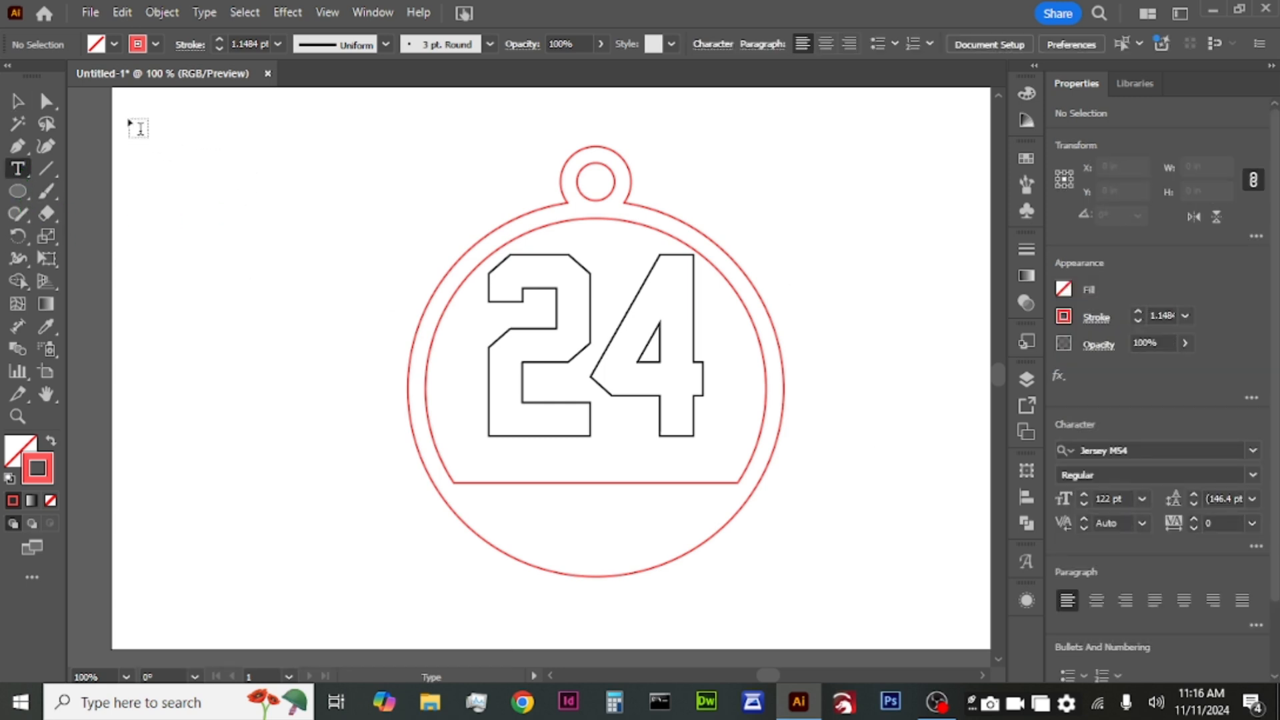
left_click_drag(134, 121, 540, 236)
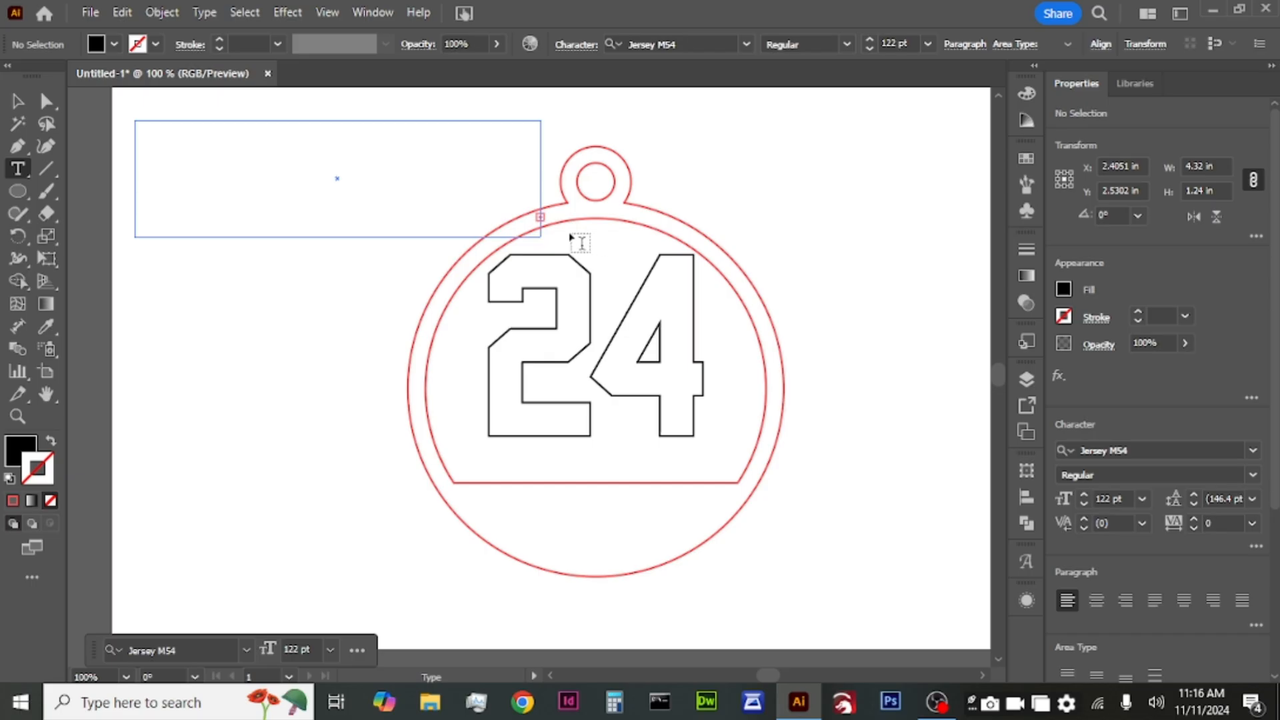
left_click(1084, 504)
left_click(1083, 504)
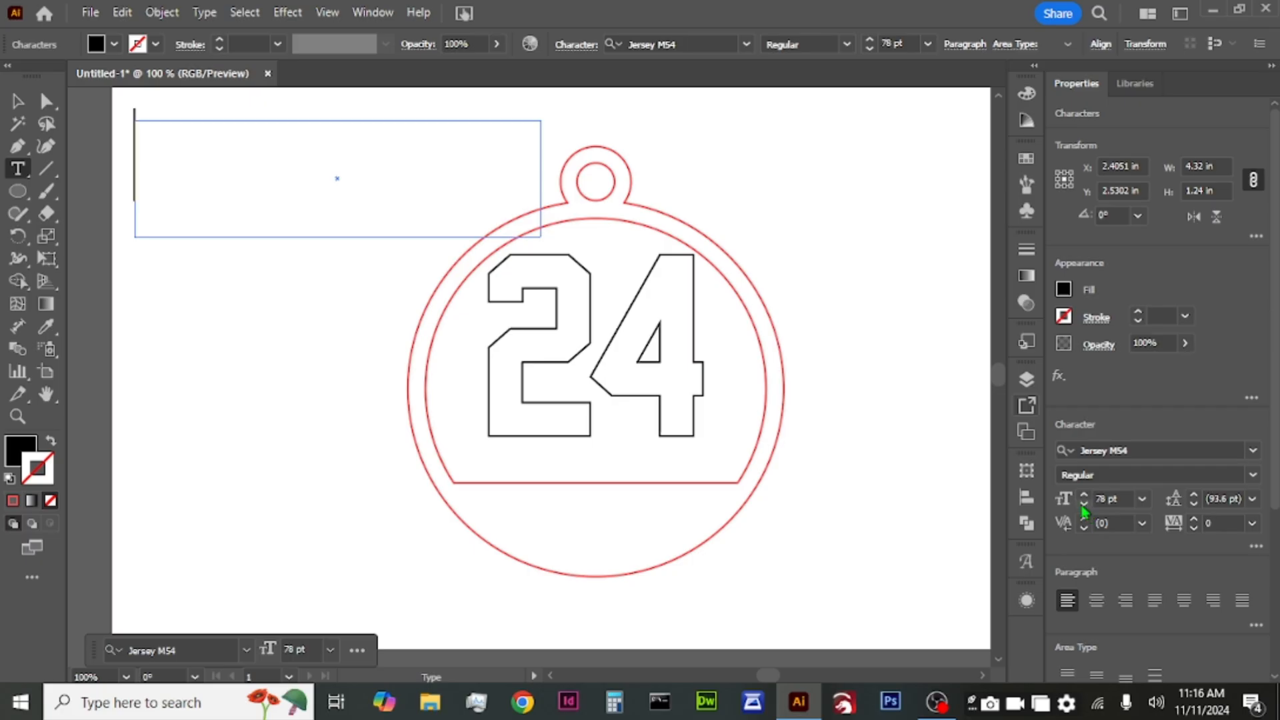
type("C")
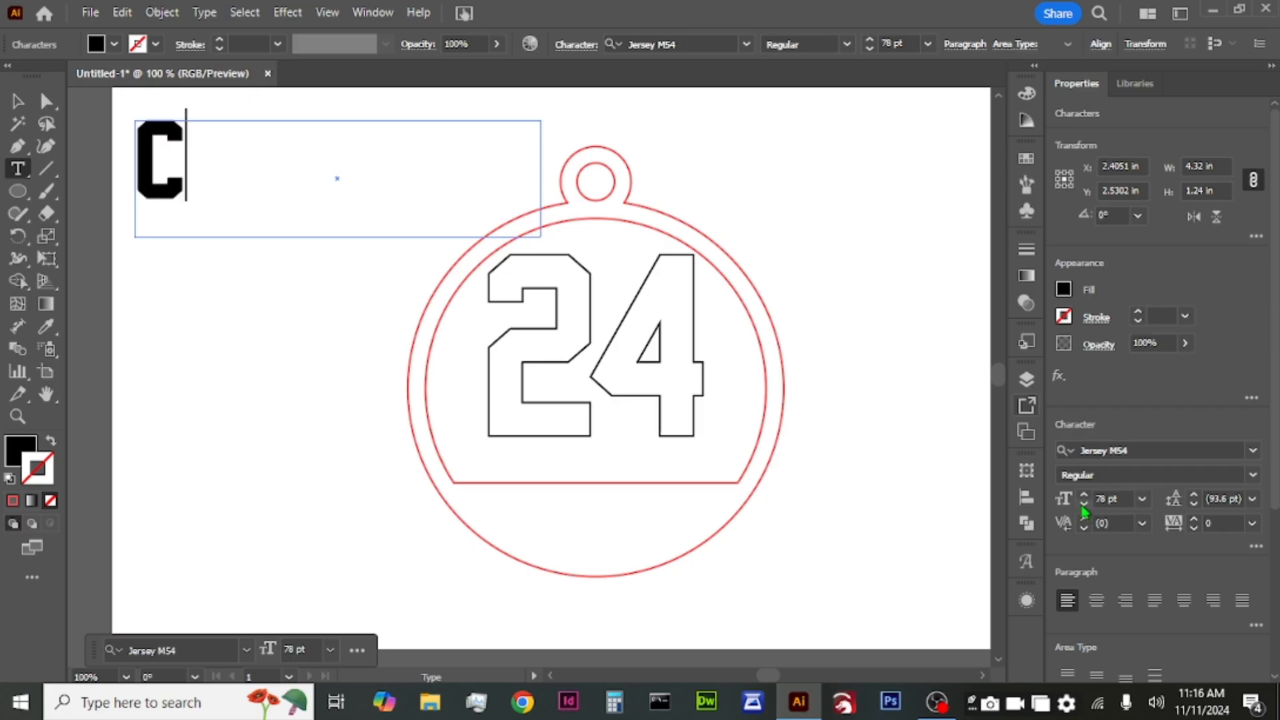
key("BackSpace")
type("CLAS")
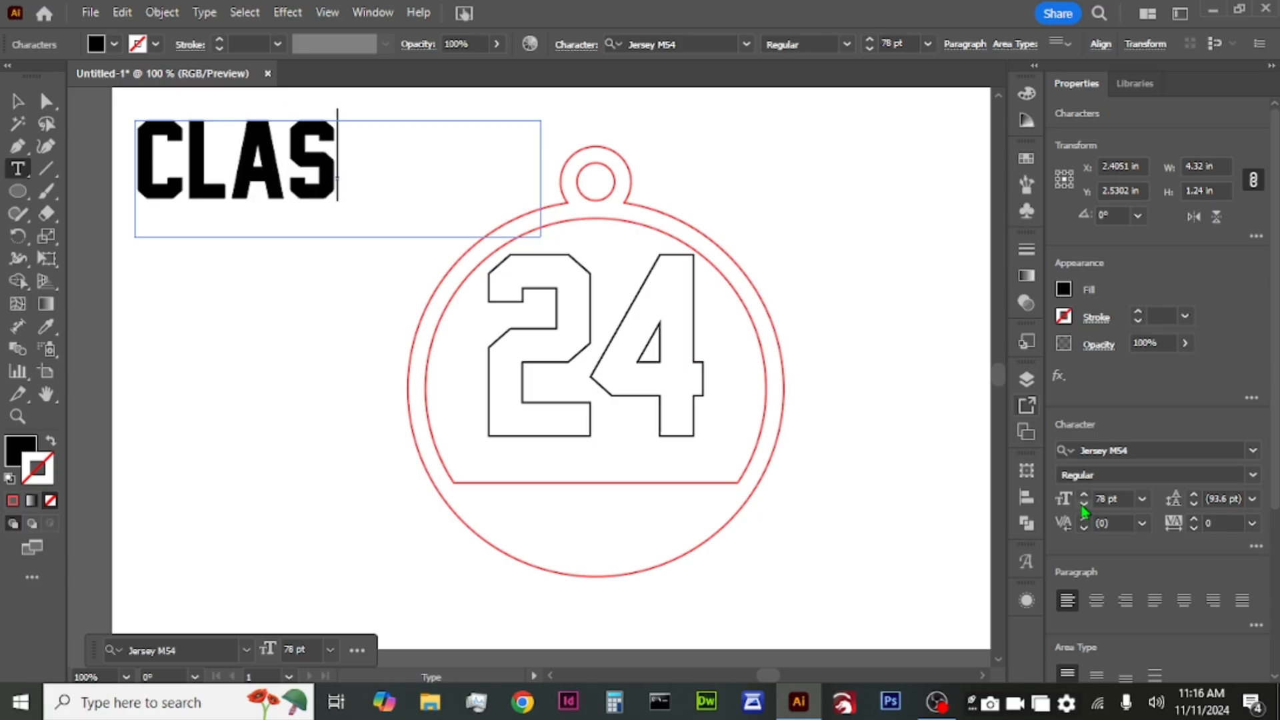
type("S OF")
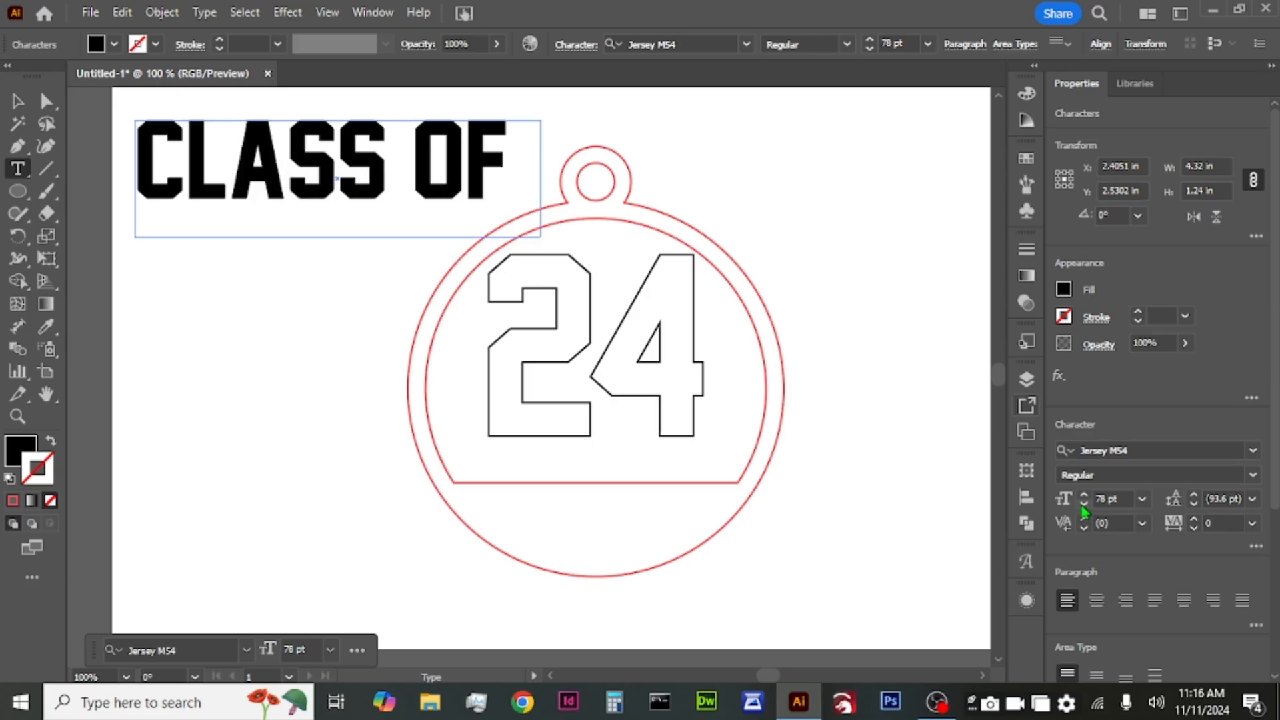
Change the font of the whole "class of" text to Antemowa
key("ctrl+a")
left_click(1108, 451)
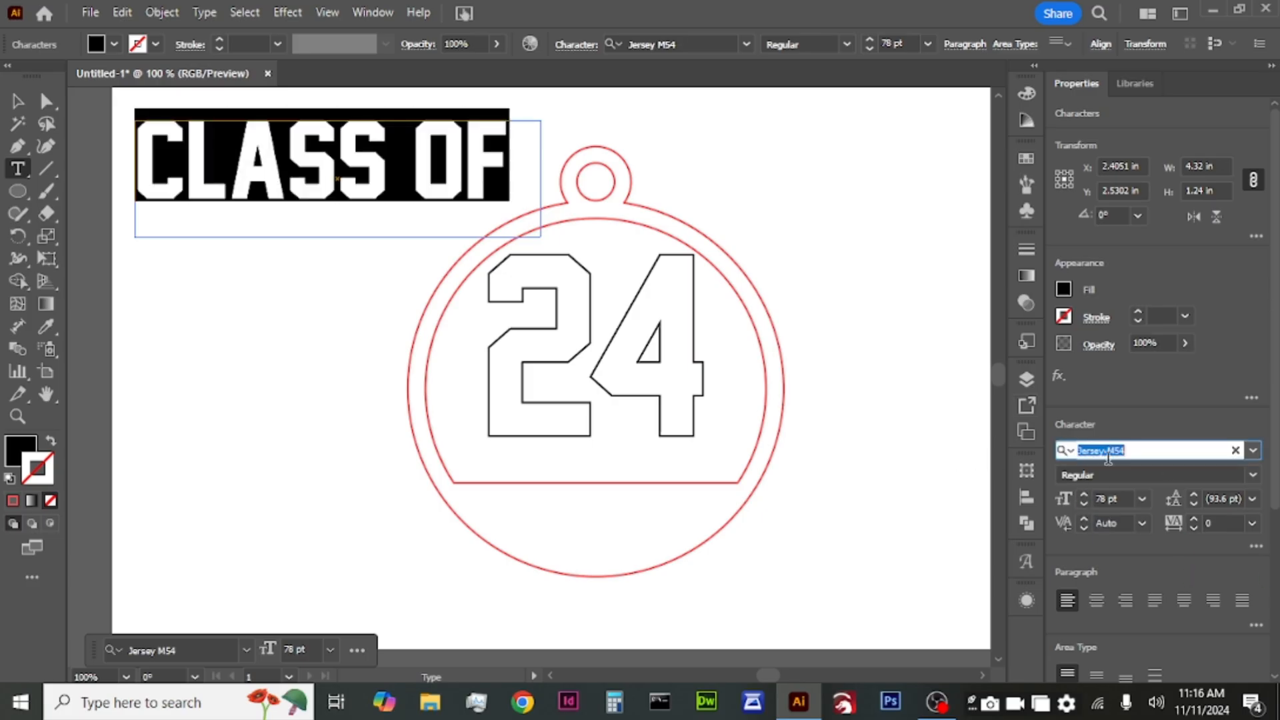
type("a")
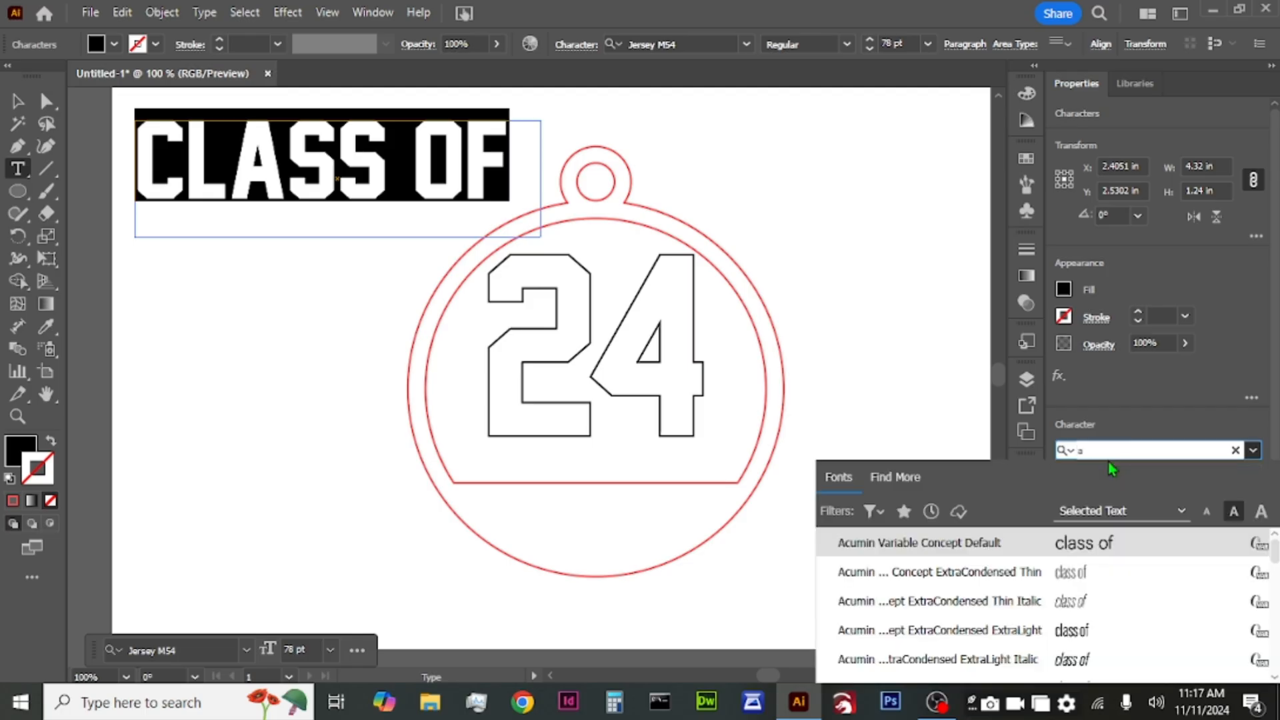
type("nt")
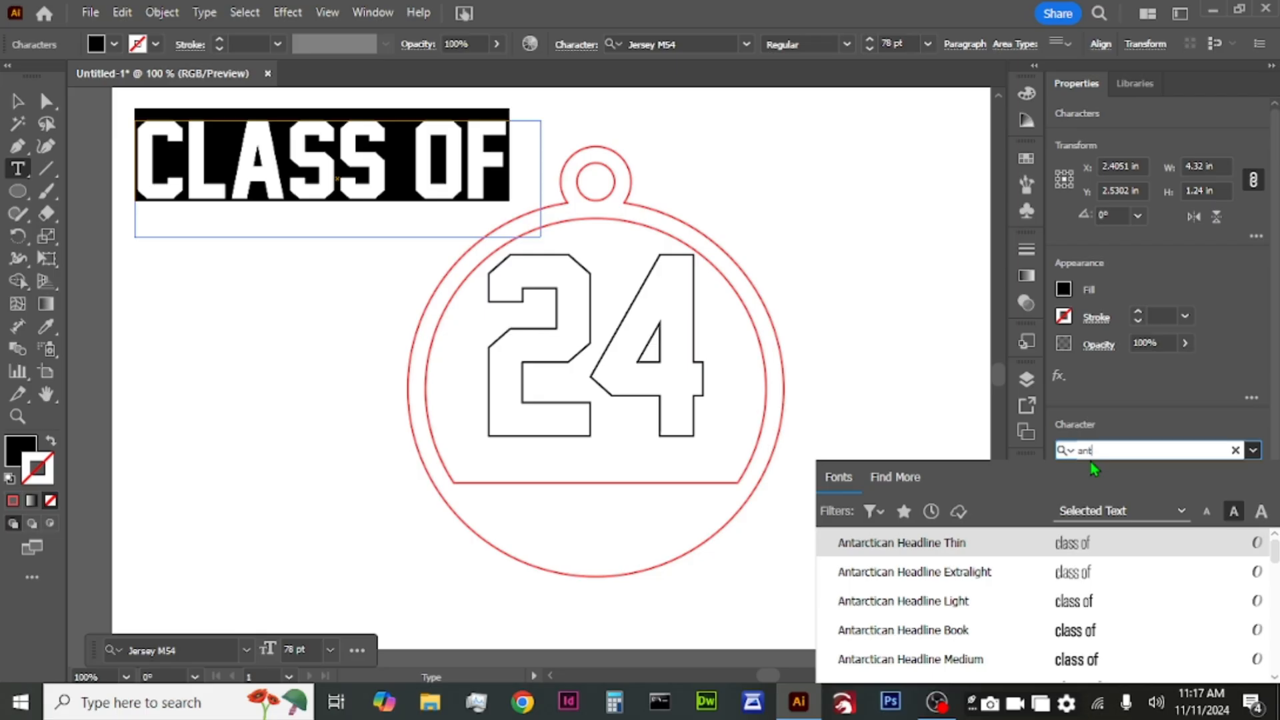
type("em")
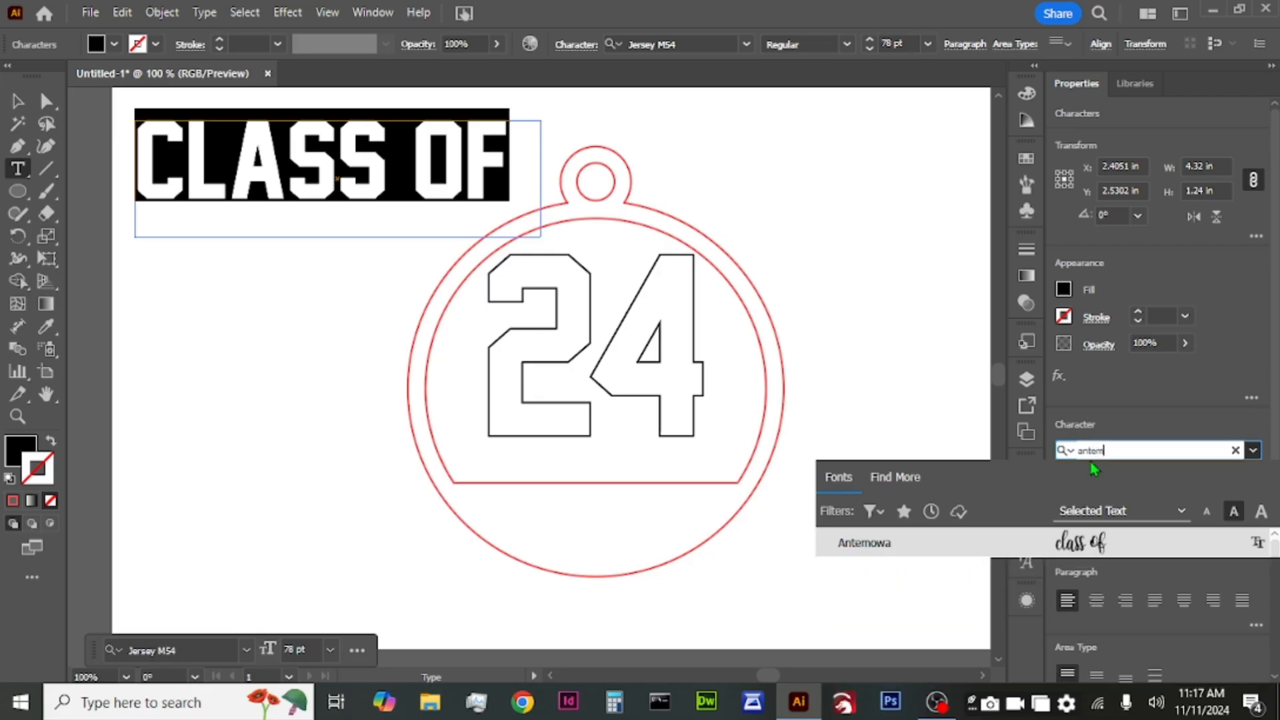
left_click(1005, 549)
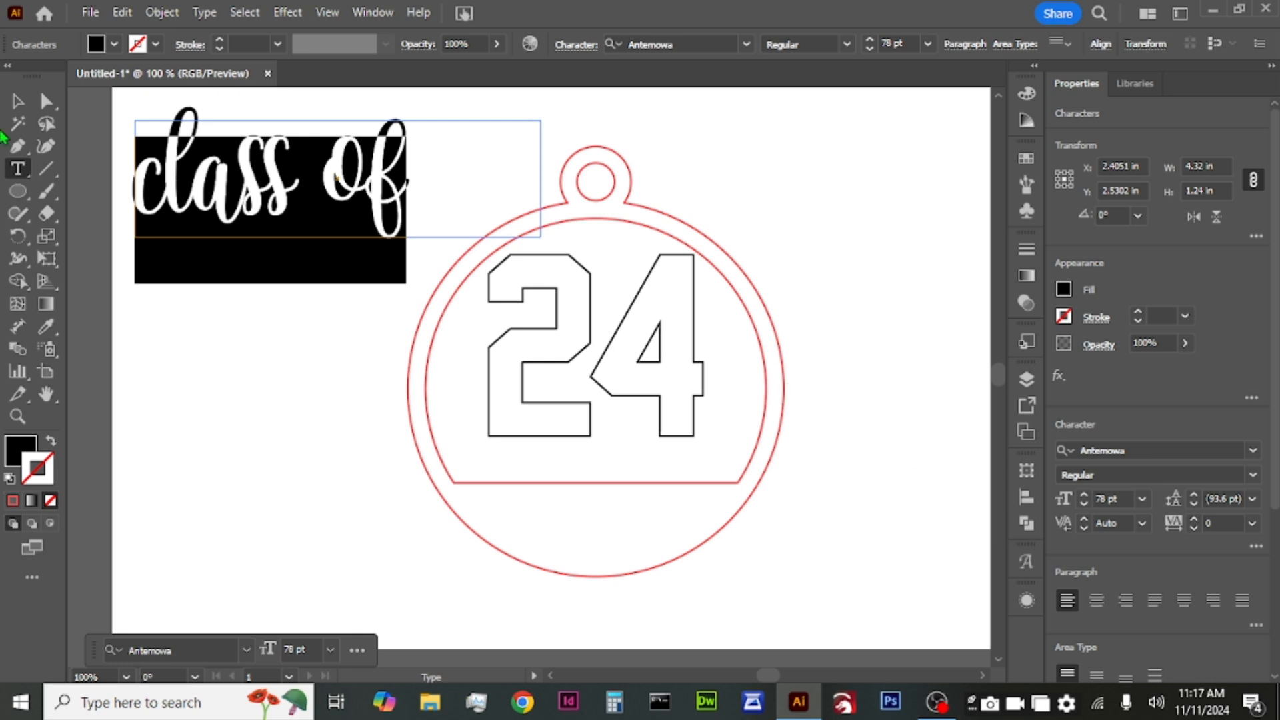
Replace the "c" of "class" with its stylistic alternate glyph that has a leading swash (ss01)
left_click(17, 101)
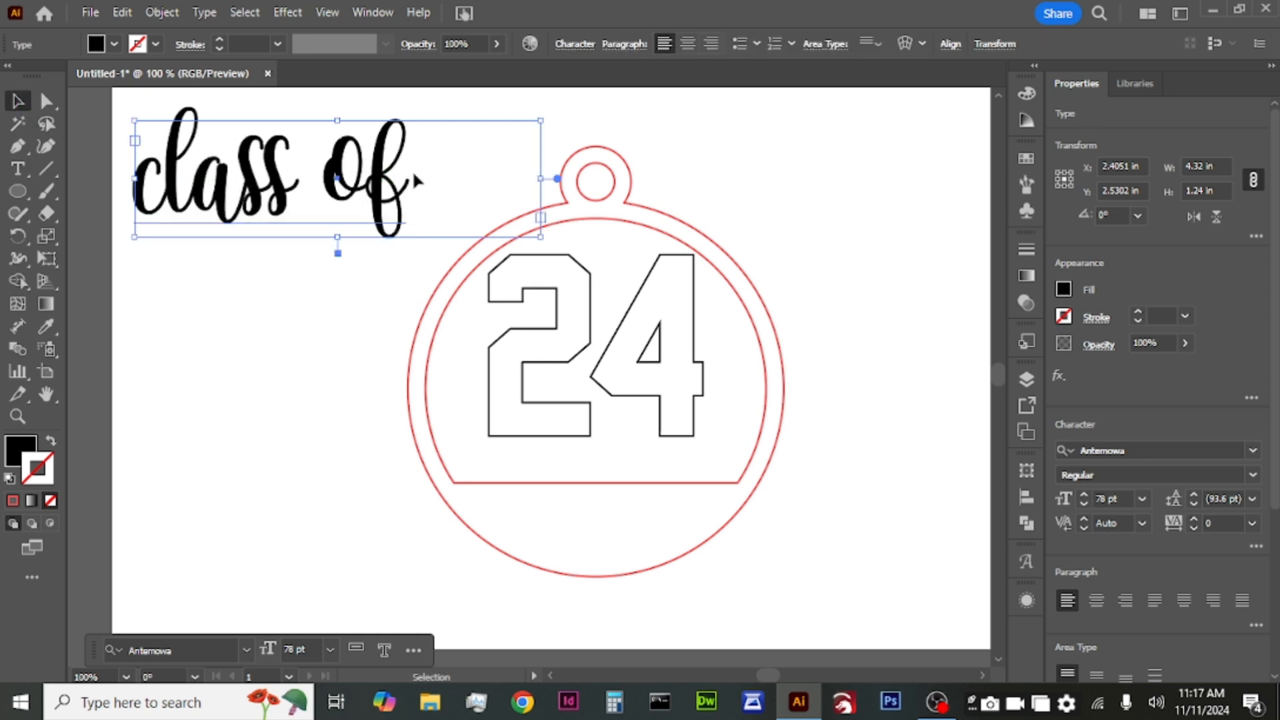
left_click_drag(200, 193, 144, 185)
key("t")
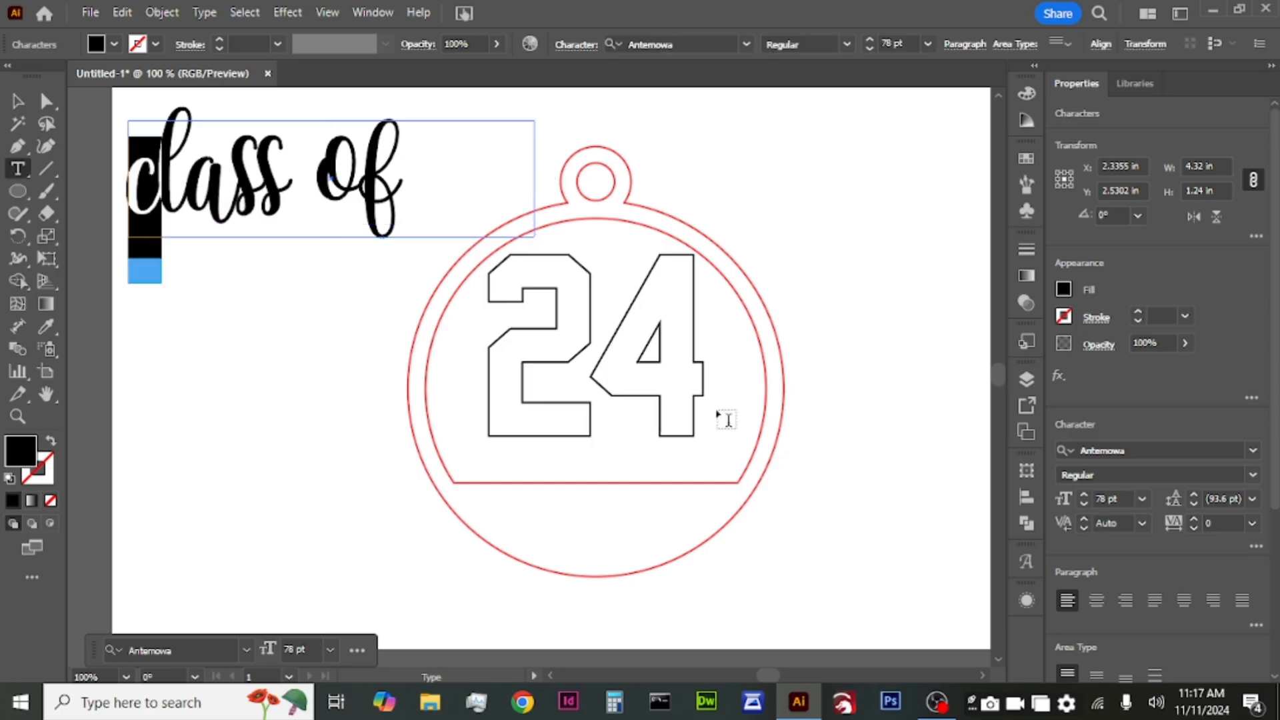
left_click(1025, 562)
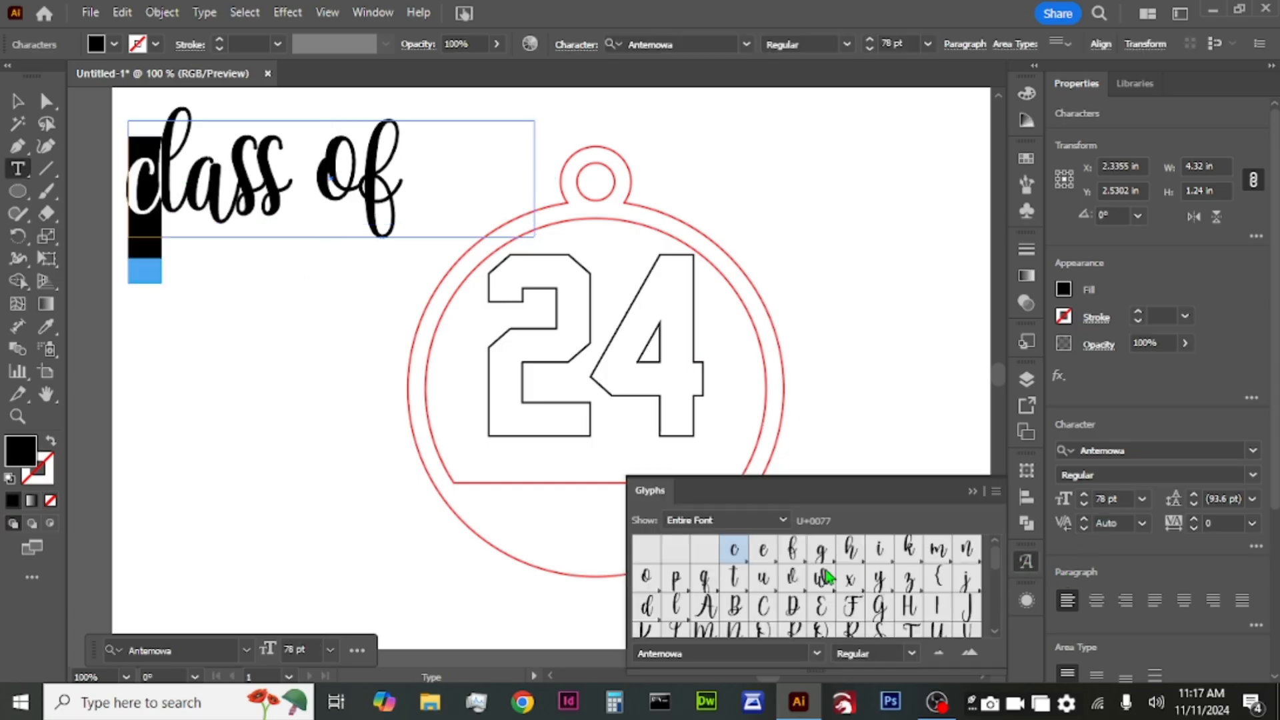
scroll(833, 579, "down", 2)
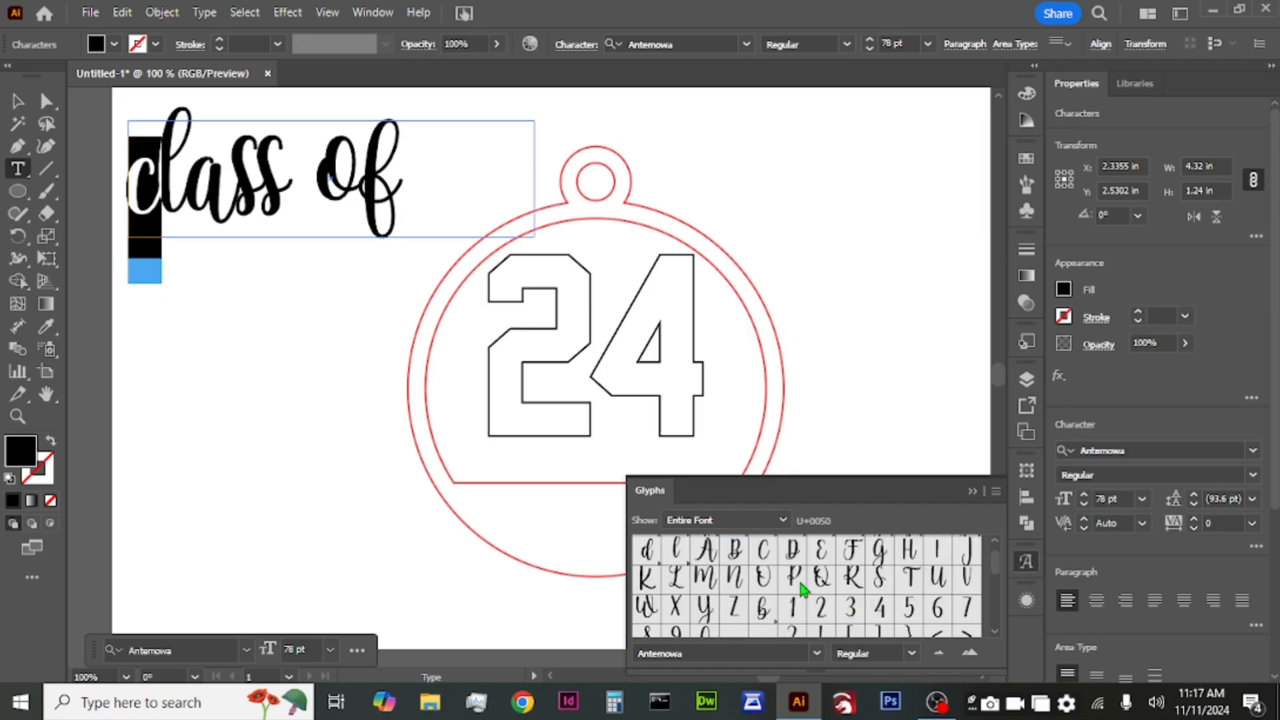
scroll(800, 586, "down", 2)
scroll(783, 588, "down", 1)
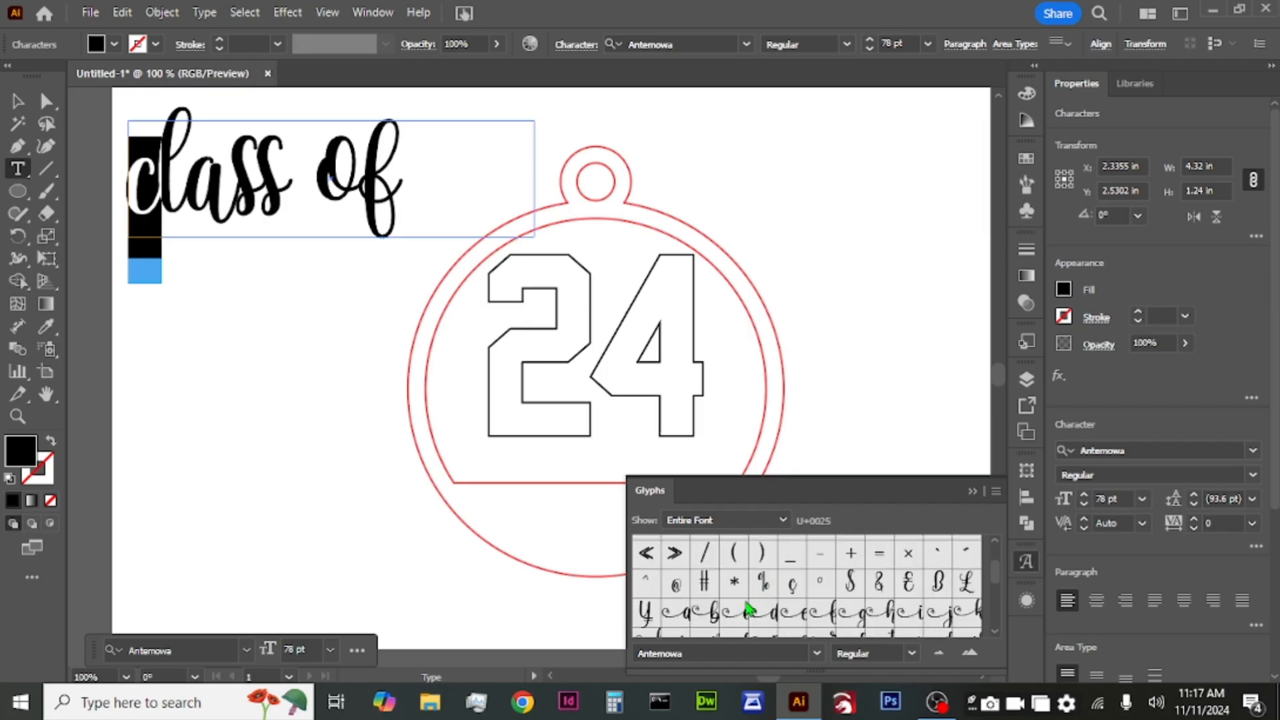
double_click(731, 620)
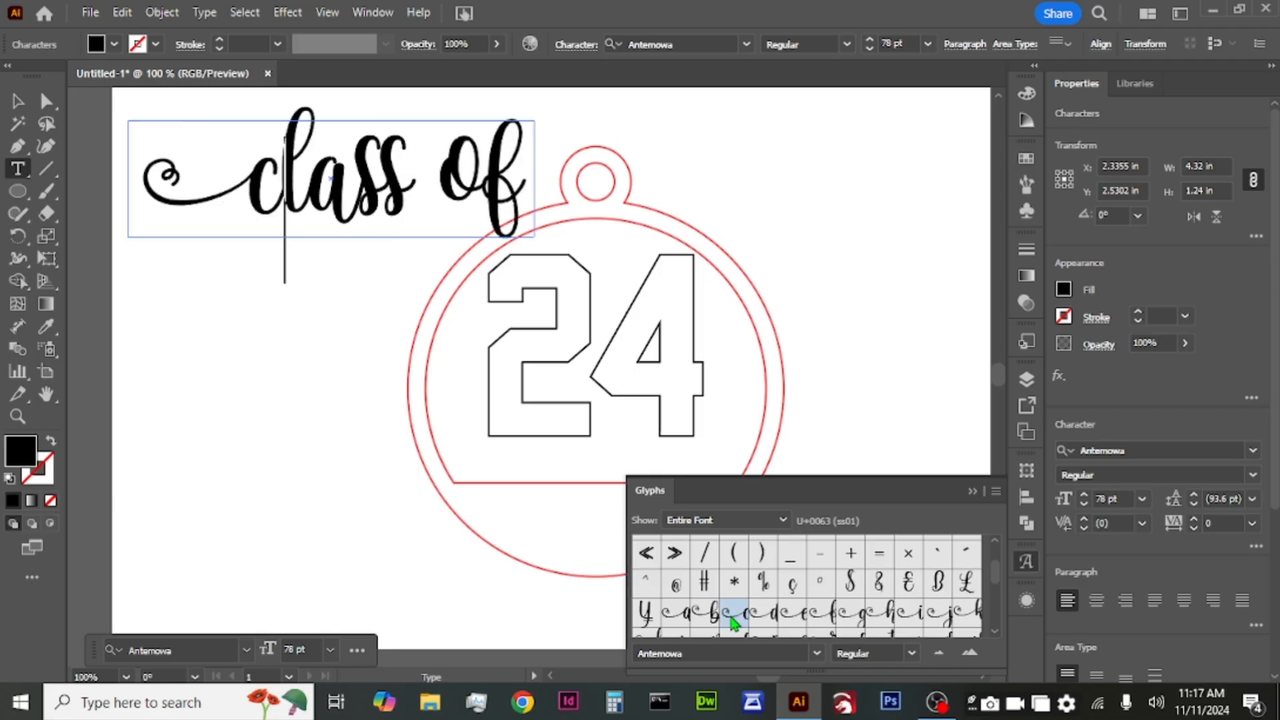
Replace the "f" of "of" with its trailing-swash alternate (ss02) and widen the text box to about 6.83 in
left_click_drag(485, 184, 526, 187)
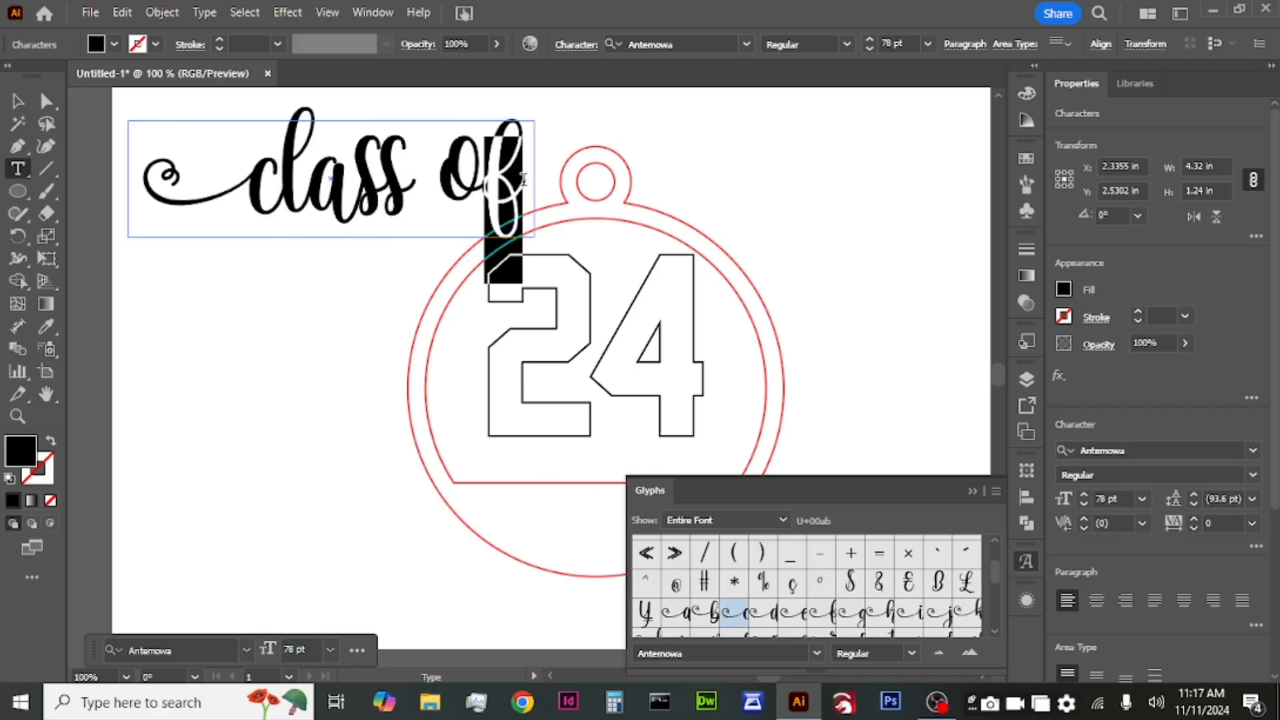
scroll(867, 583, "down", 10)
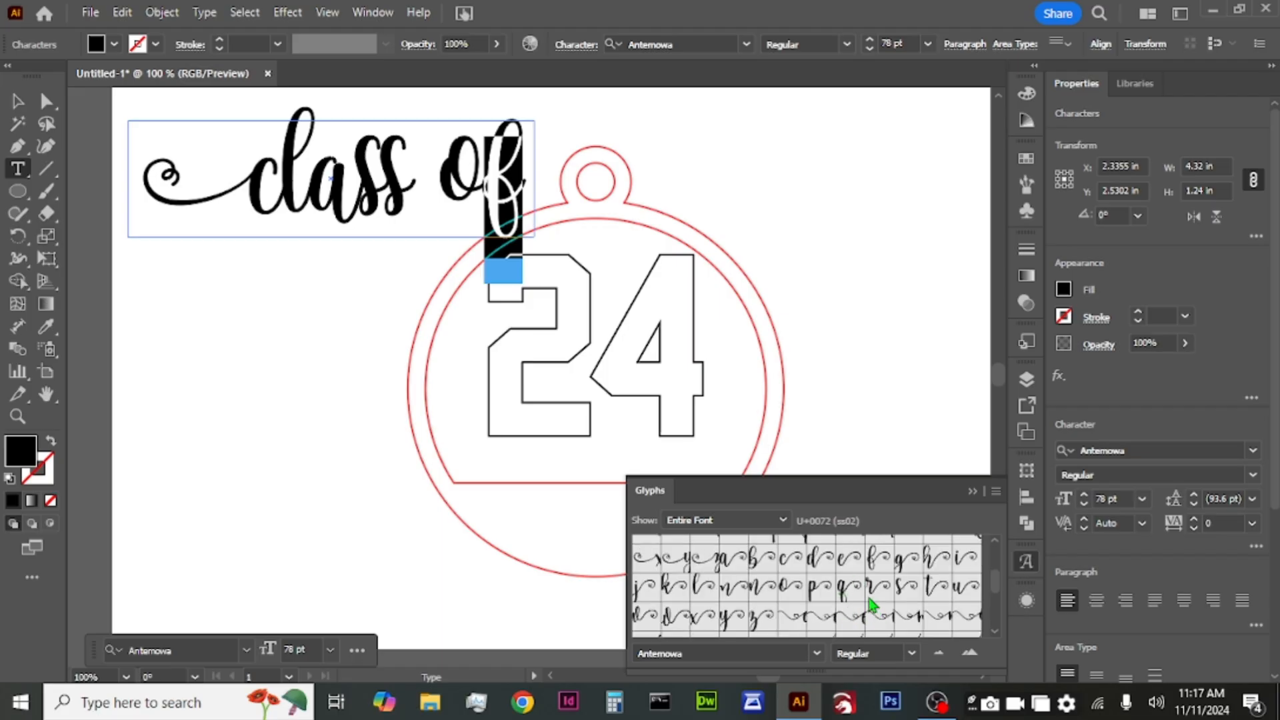
double_click(877, 562)
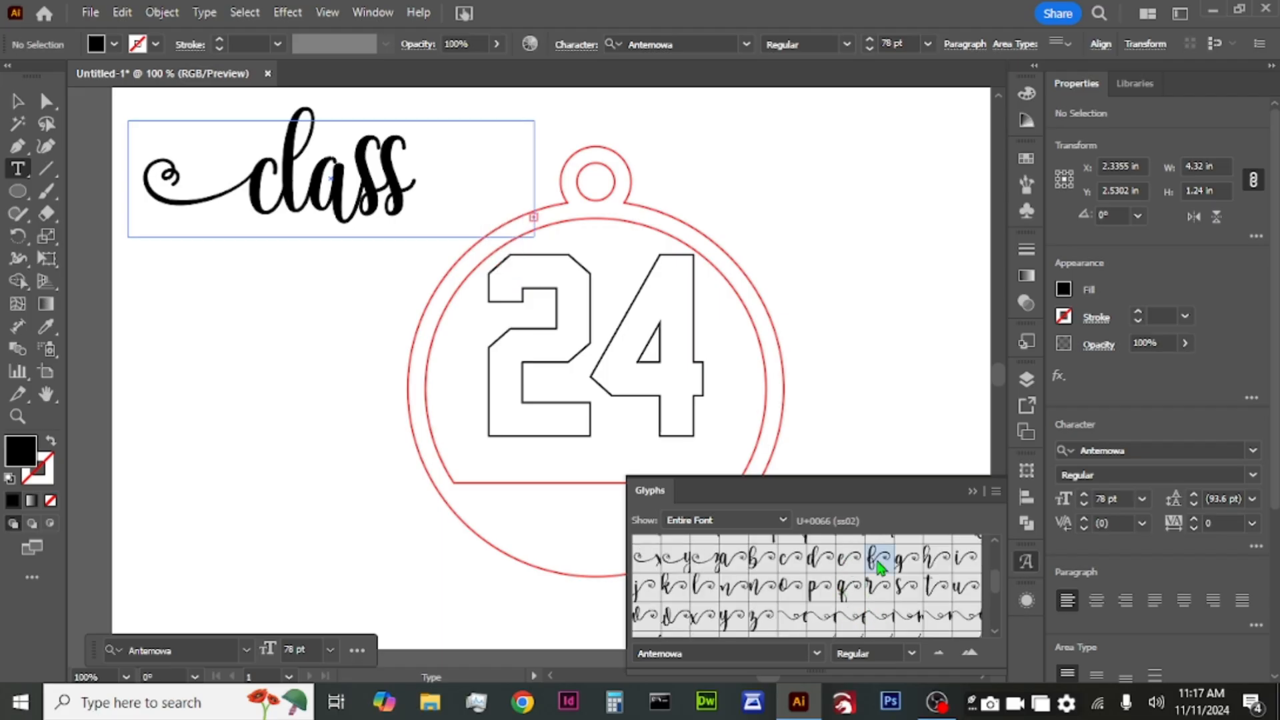
left_click(17, 101)
left_click(170, 140)
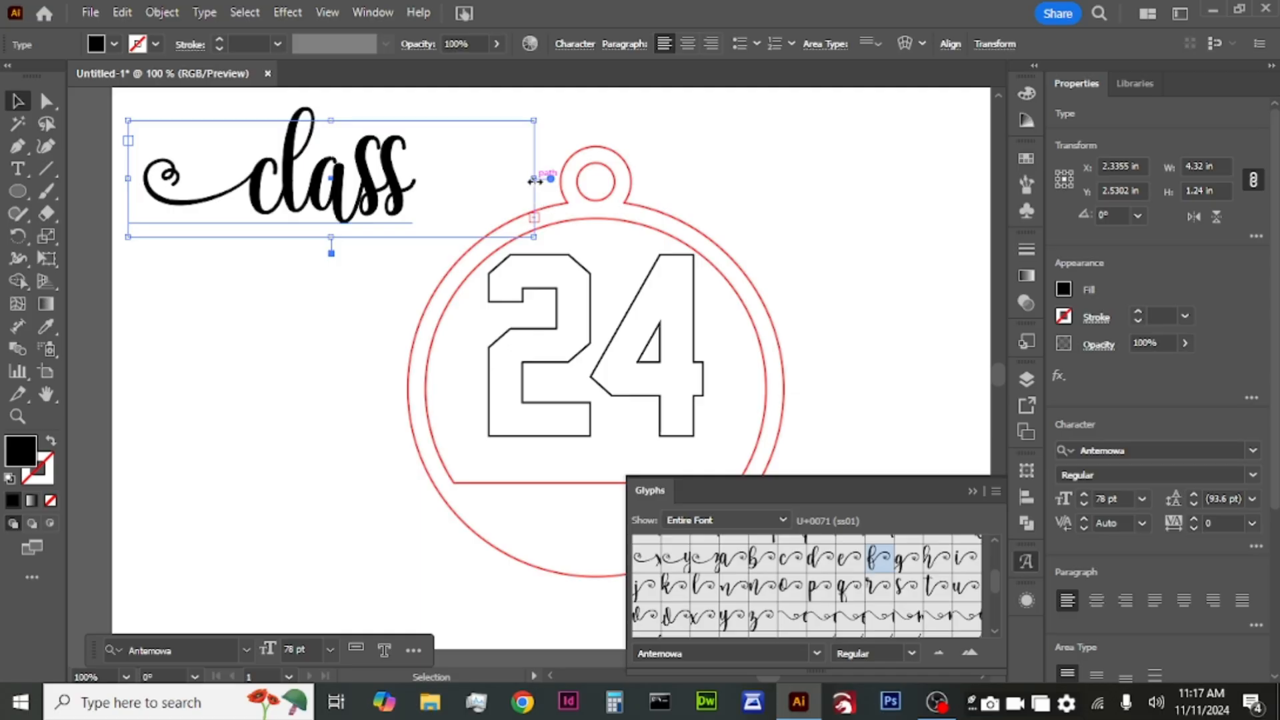
left_click_drag(533, 180, 770, 179)
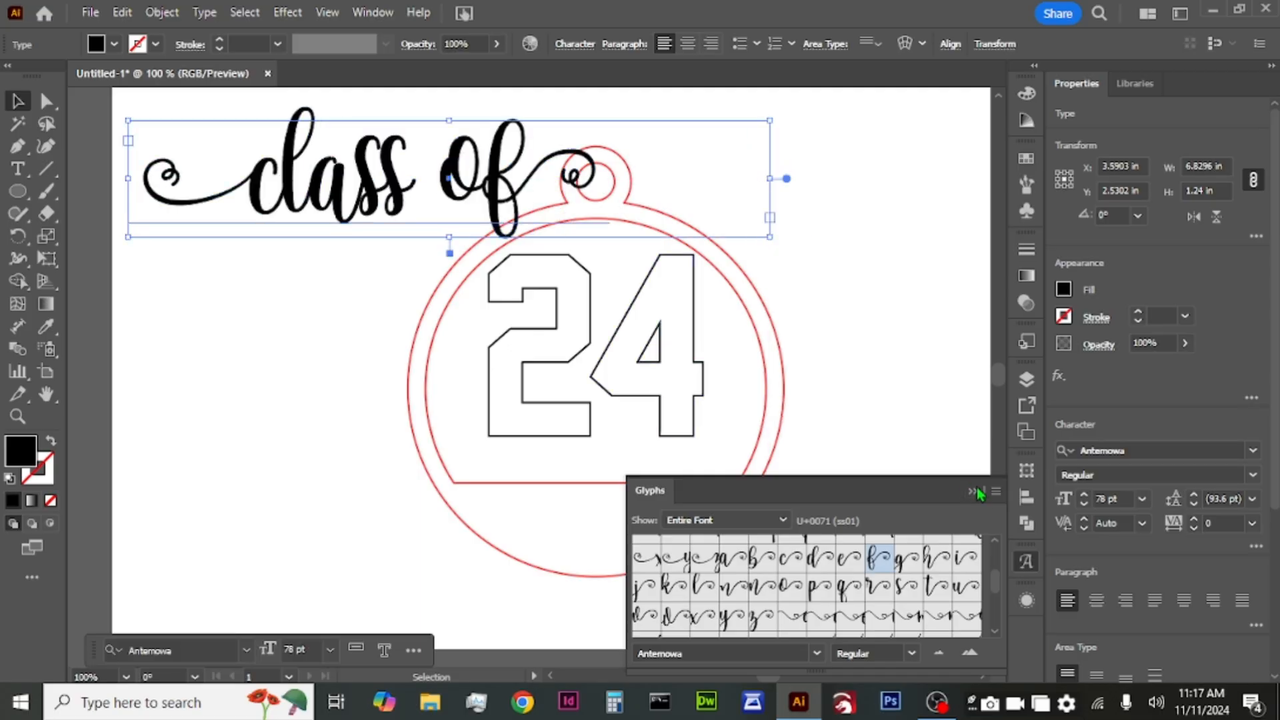
Browse the remaining alternate glyphs and ligatures of the Antemowa font, and close the glyph list
scroll(913, 587, "up", 2)
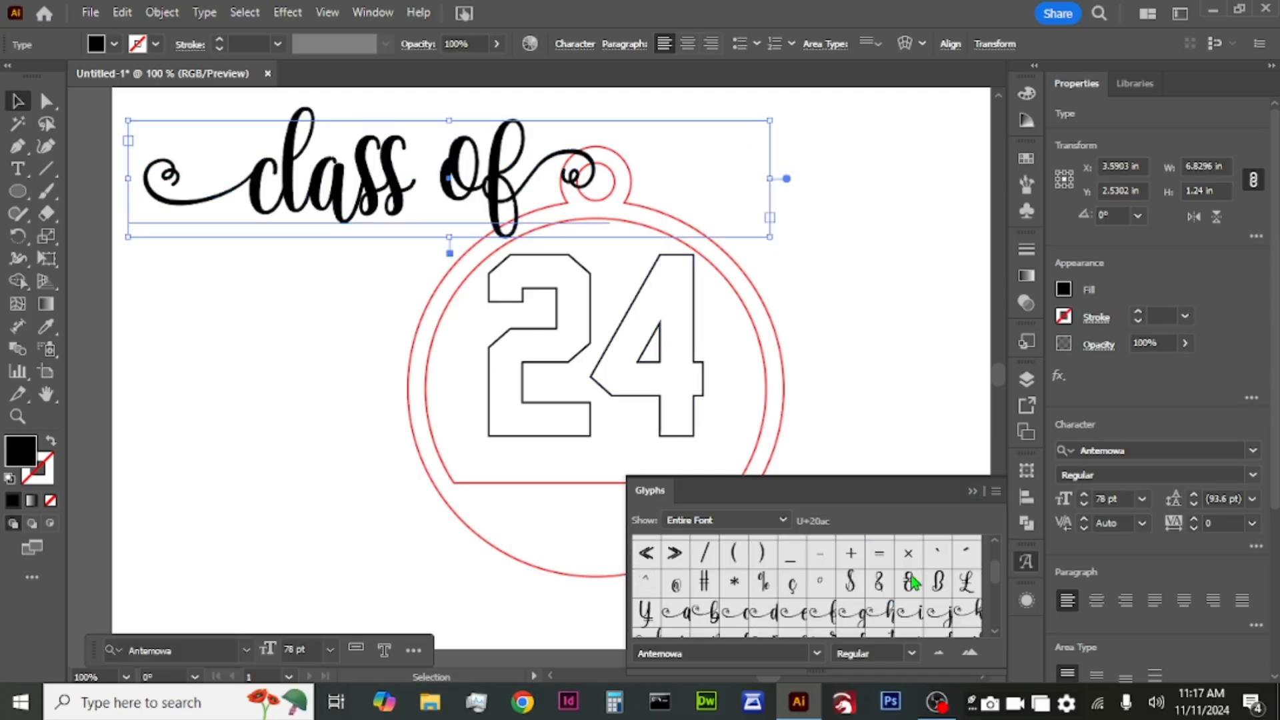
scroll(870, 581, "down", 1)
scroll(851, 585, "up", 1)
scroll(859, 618, "down", 2)
scroll(880, 607, "down", 2)
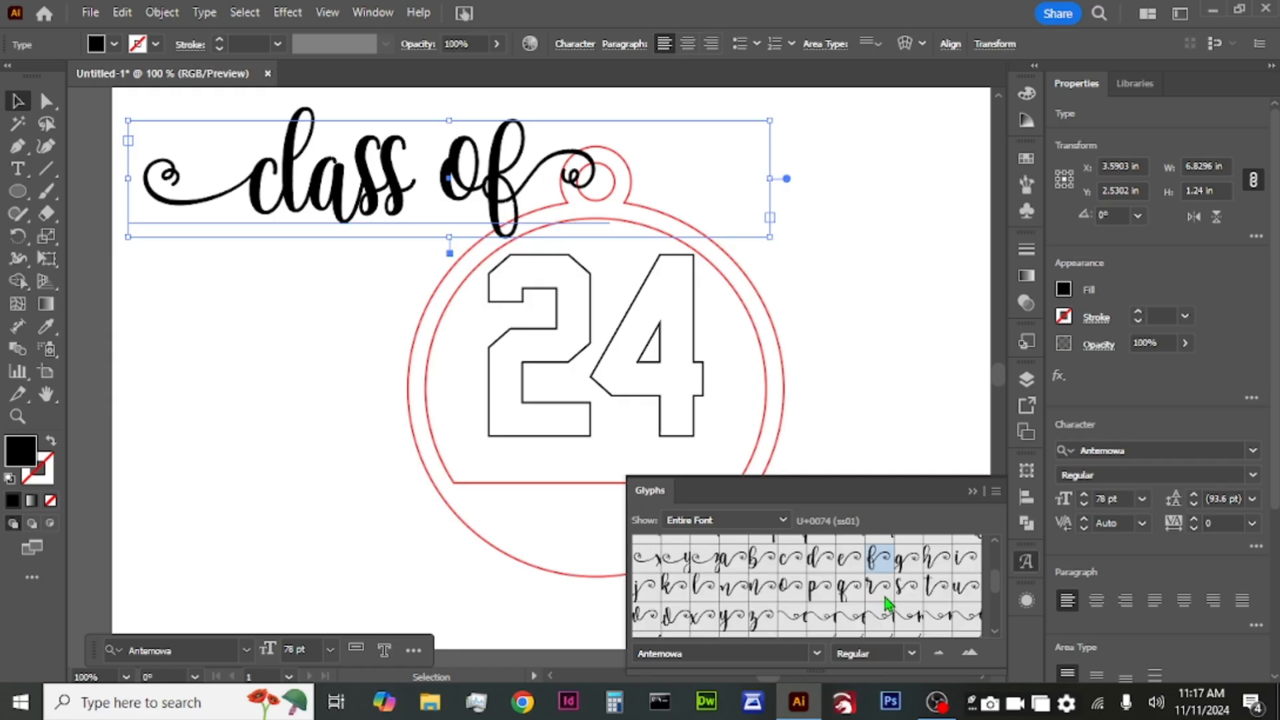
scroll(920, 607, "down", 2)
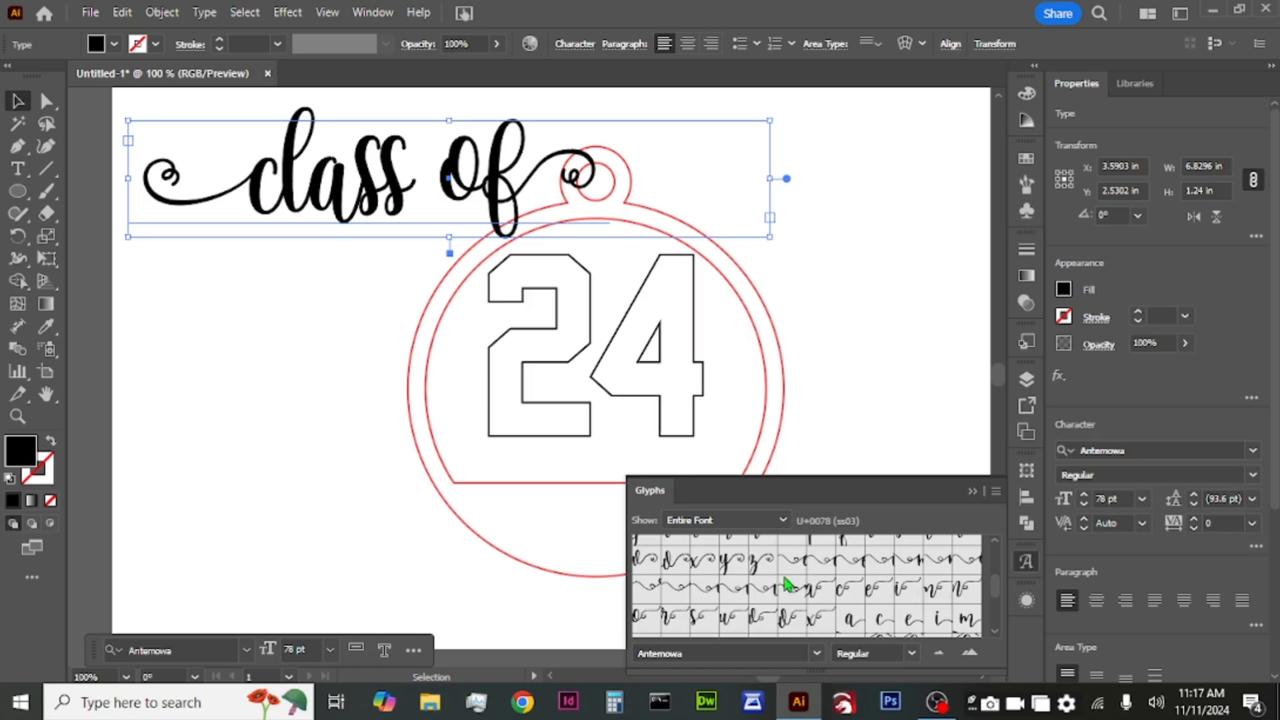
scroll(773, 613, "down", 2)
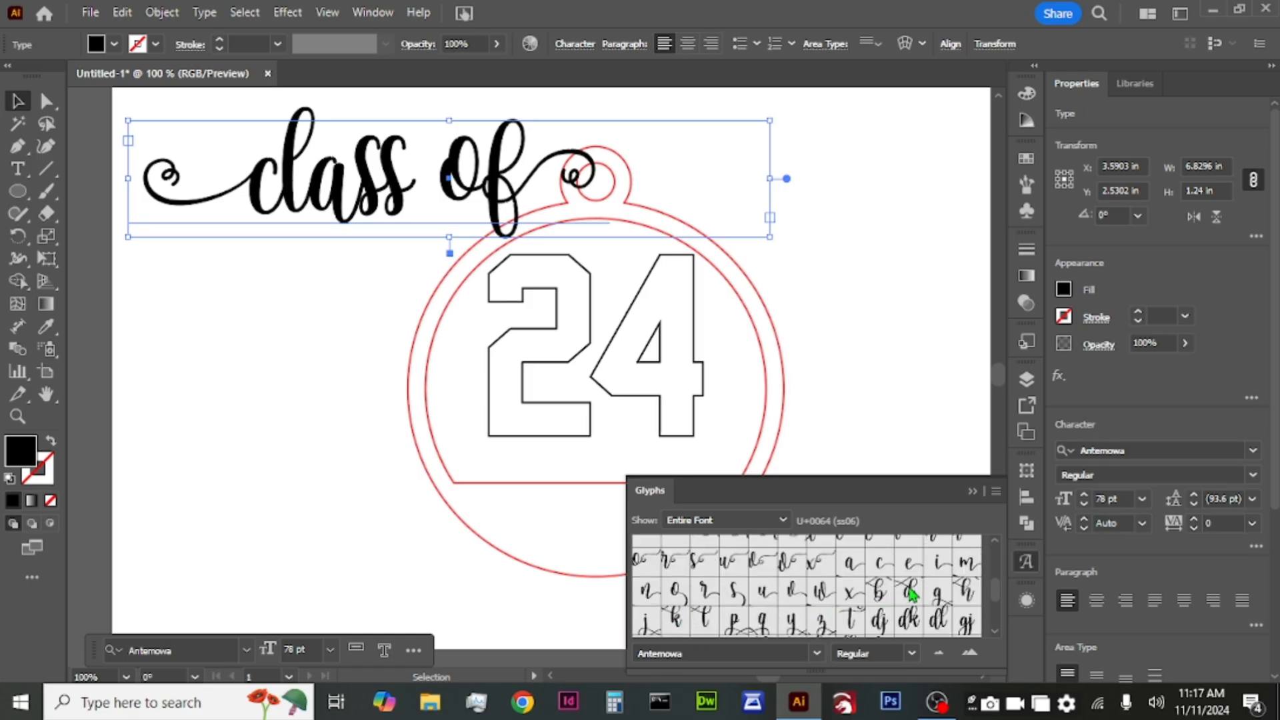
scroll(922, 603, "down", 2)
scroll(757, 620, "down", 3)
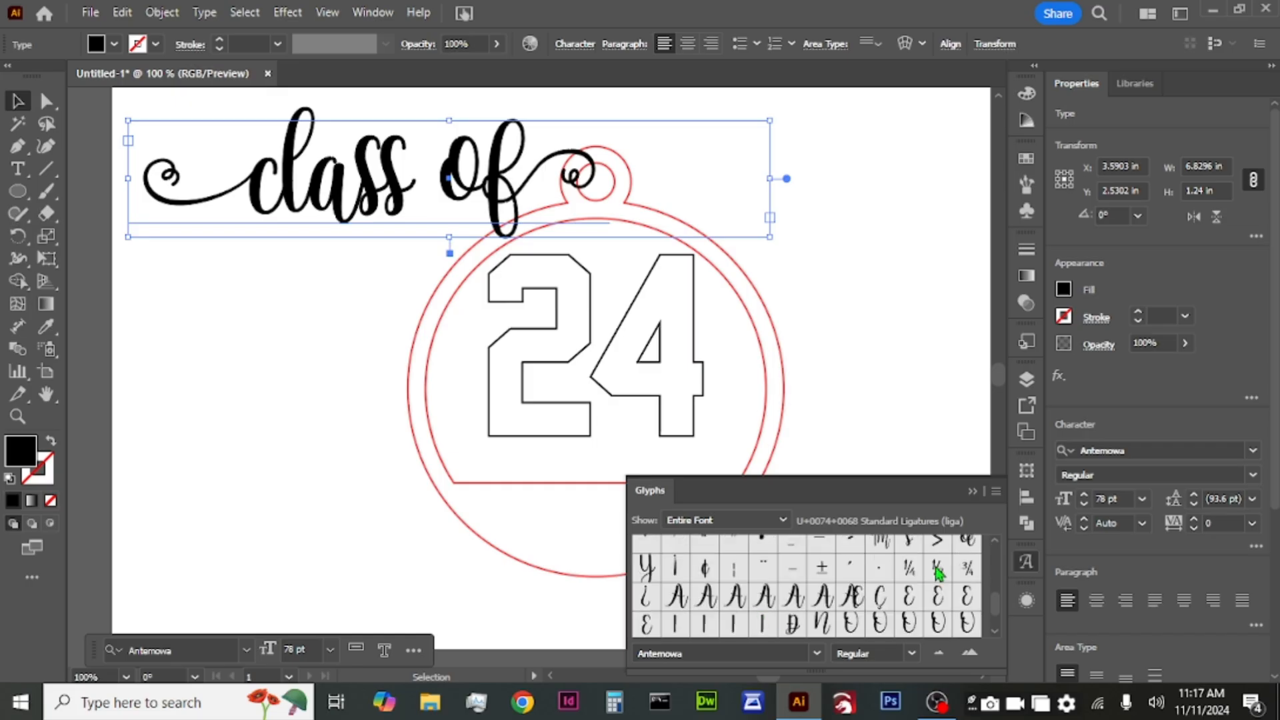
scroll(933, 573, "down", 4)
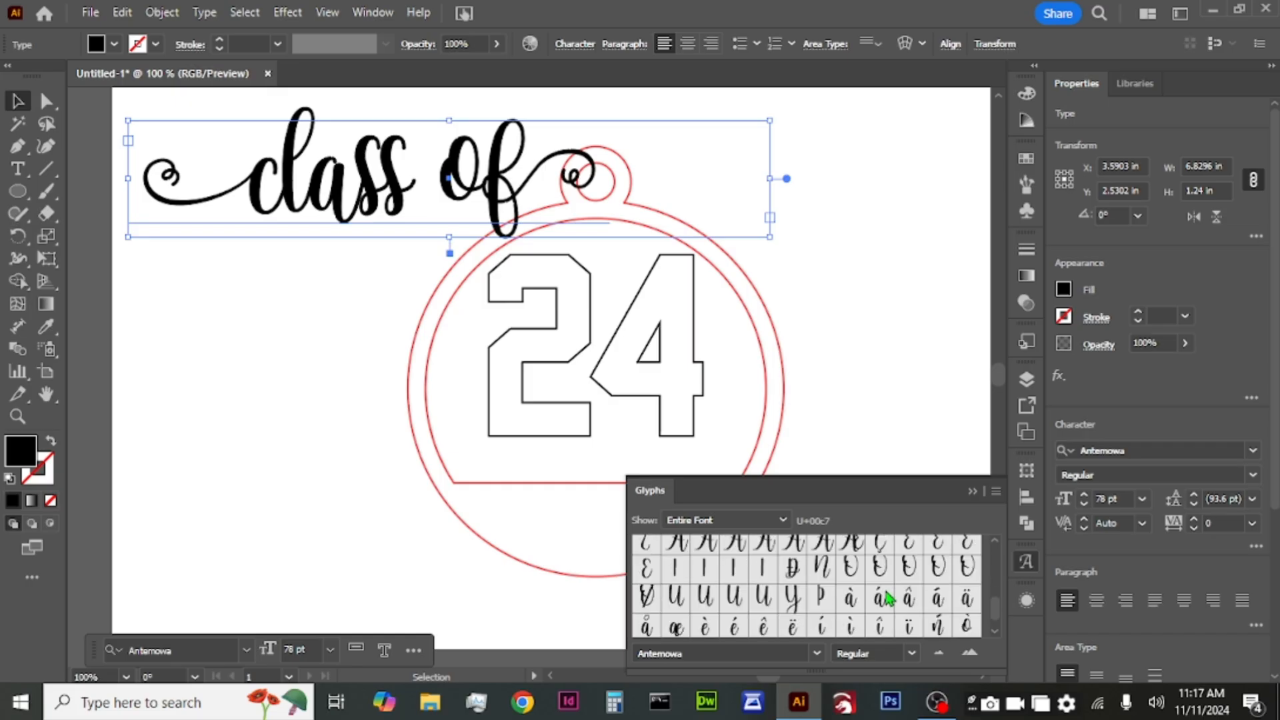
left_click(972, 492)
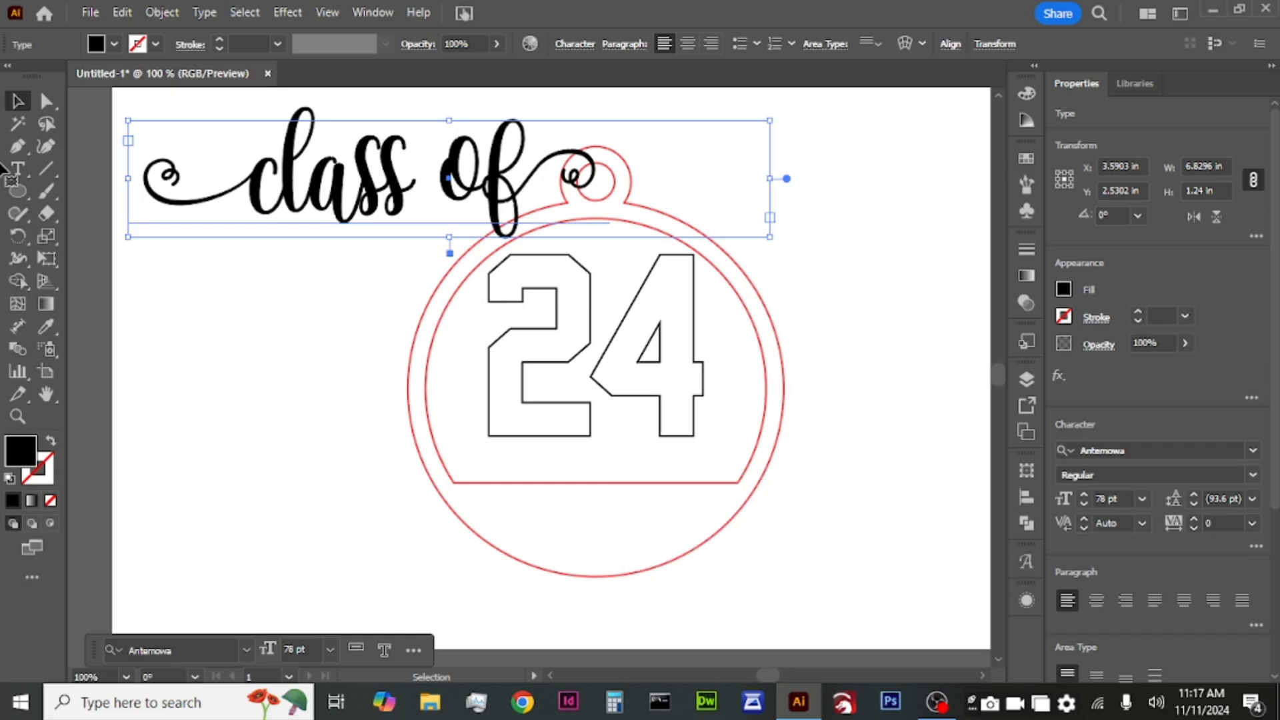
Convert the "class of" text to outlines and check the letter "o" inside the resulting group
right_click(366, 171)
left_click(429, 369)
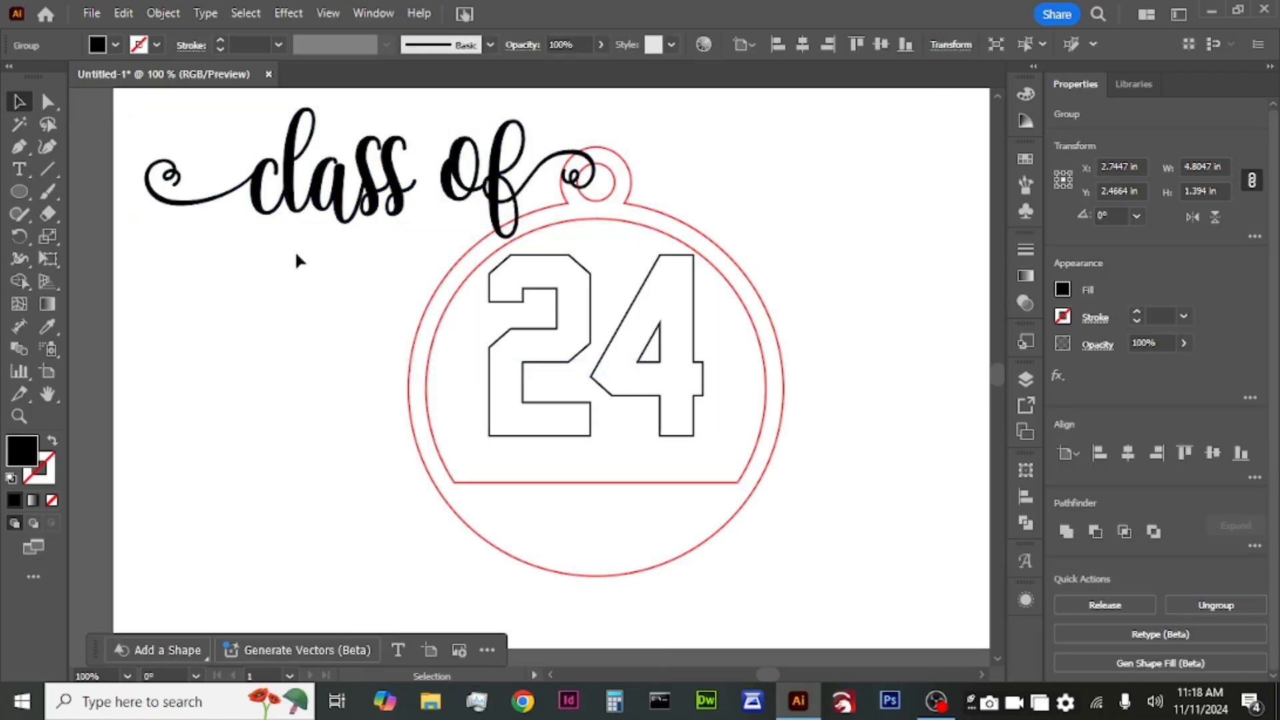
left_click(296, 260)
left_click(453, 175)
left_click(456, 175)
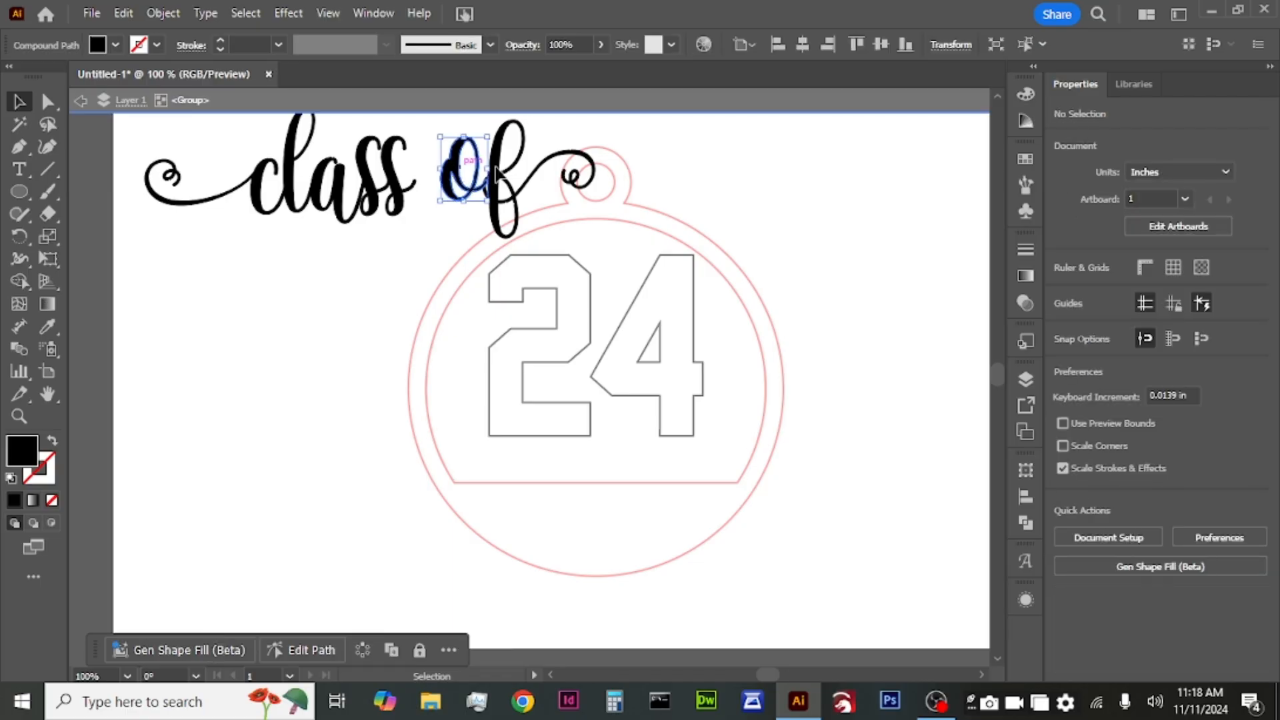
double_click(716, 161)
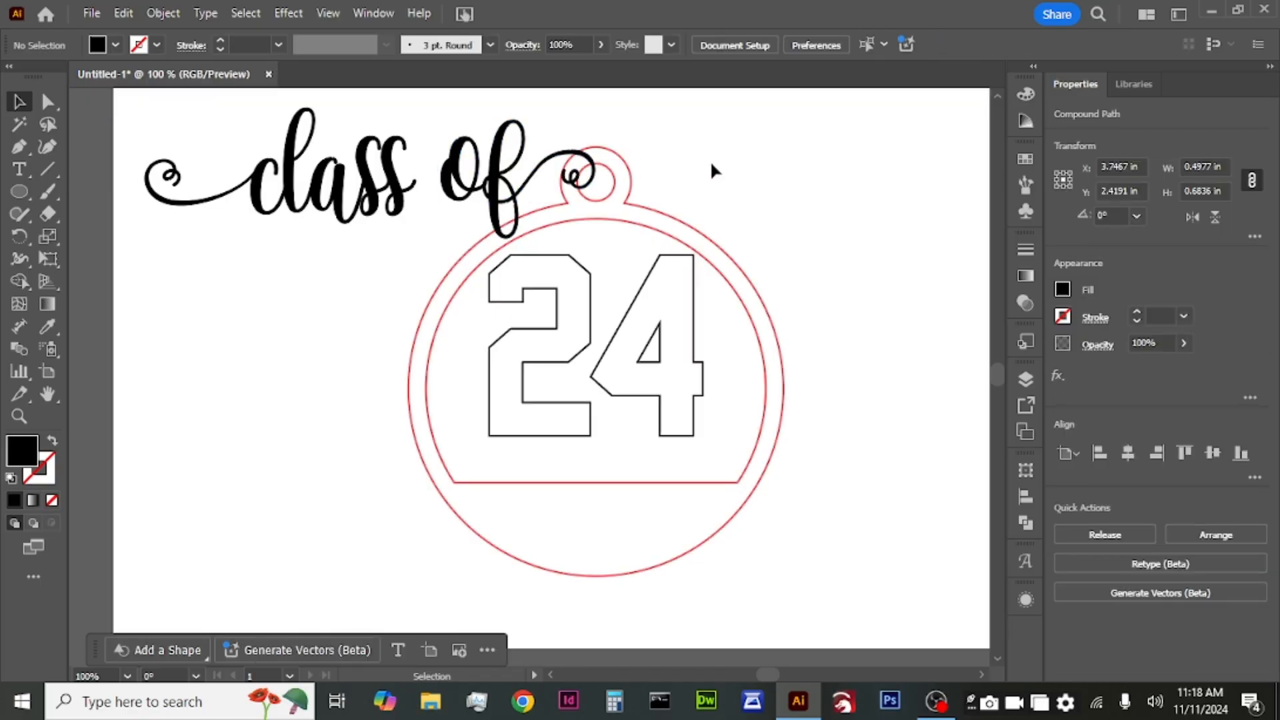
Unite the overlapping letter shapes of the outlined "class of" lettering
left_click(353, 165)
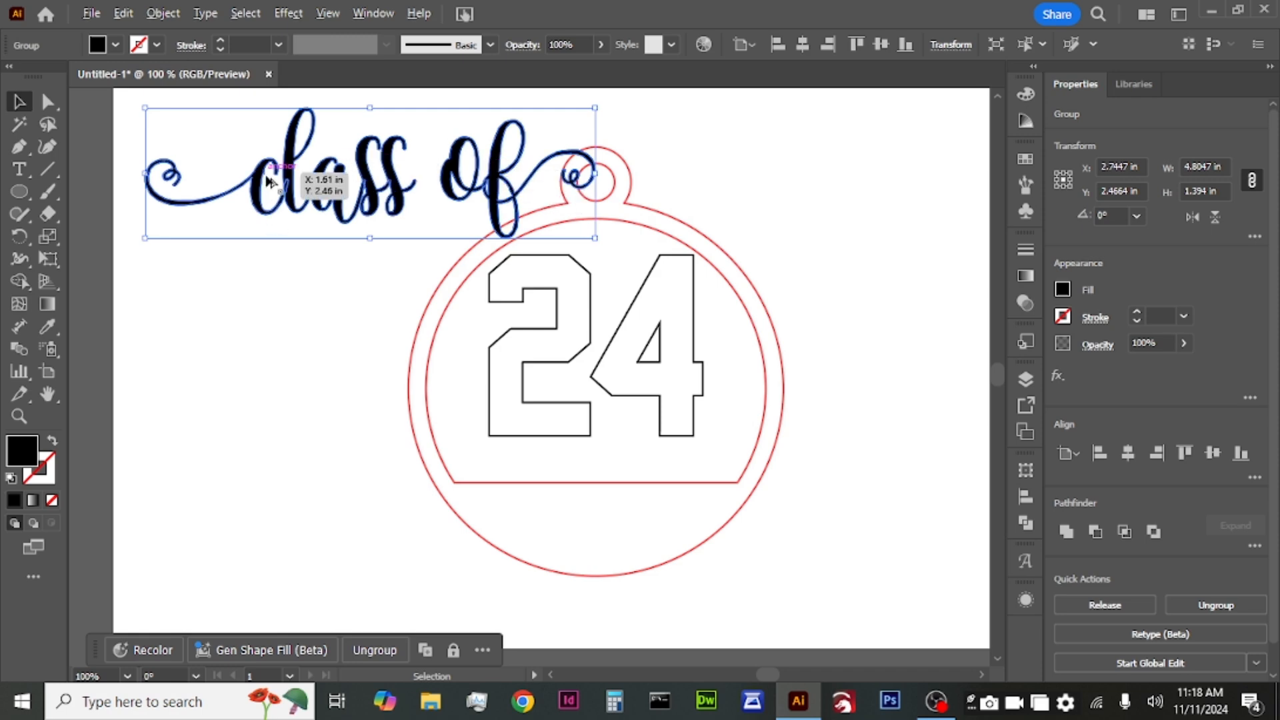
scroll(267, 180, "up", 4)
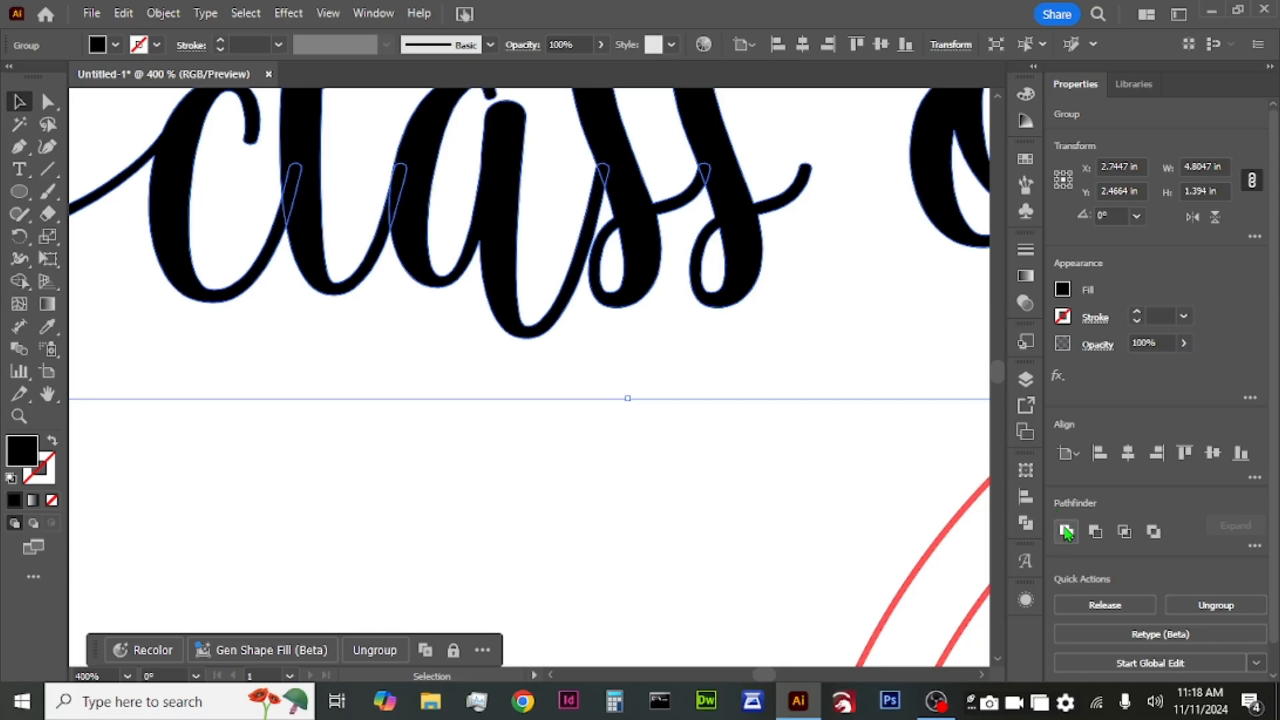
left_click(1066, 531)
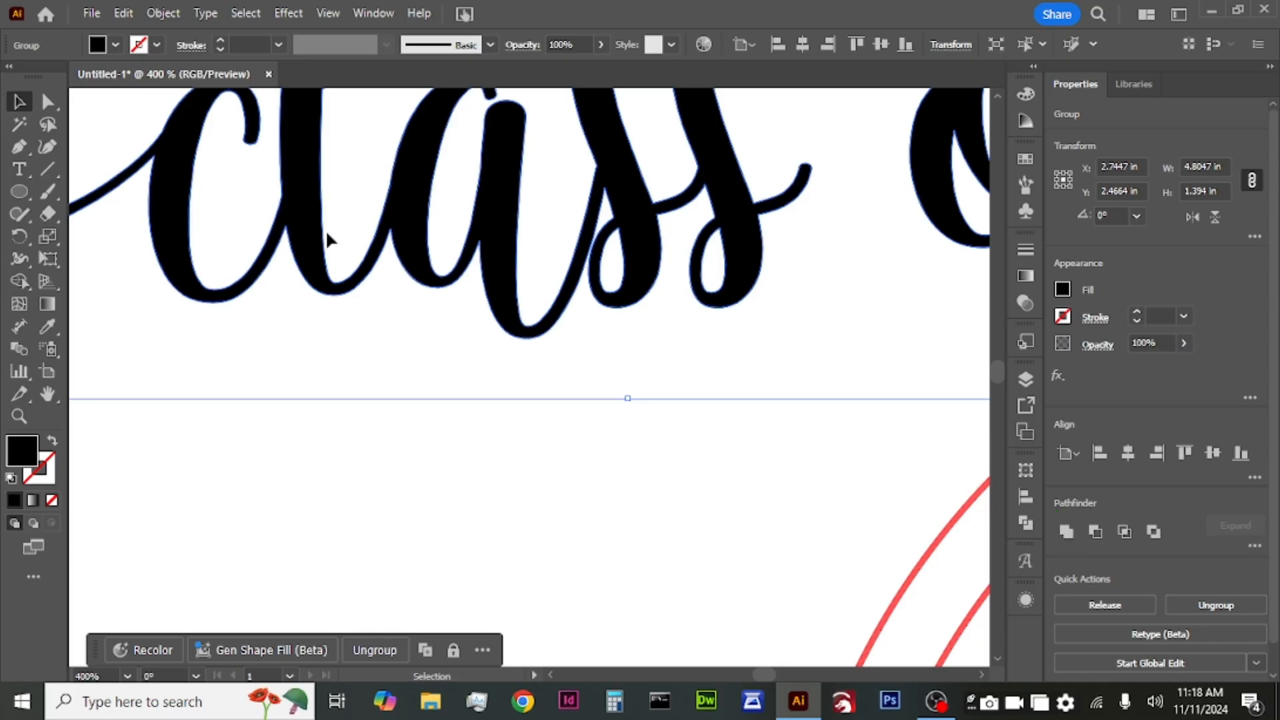
scroll(325, 230, "down", 2)
scroll(331, 238, "down", 1)
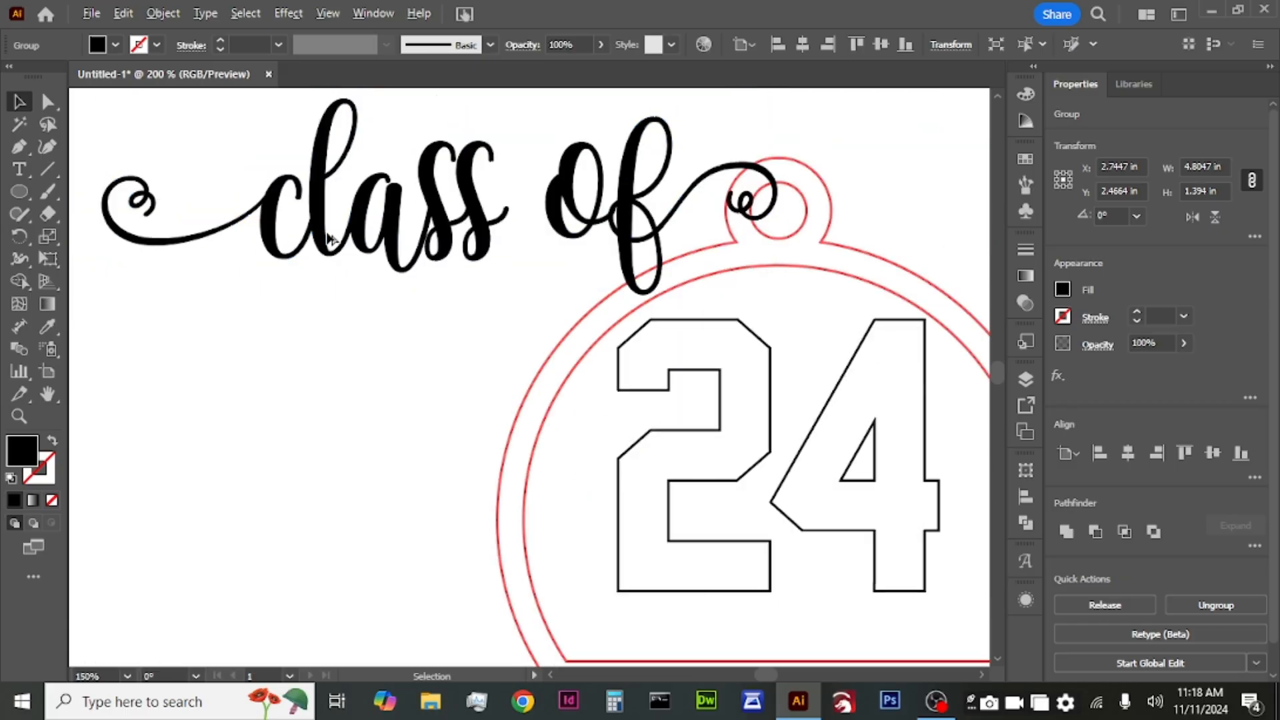
Nudge the word "of" closer to "class" within the group, to an X position of about 4.16 in, and exit group editing
left_click(479, 346)
double_click(562, 190)
left_click(562, 191)
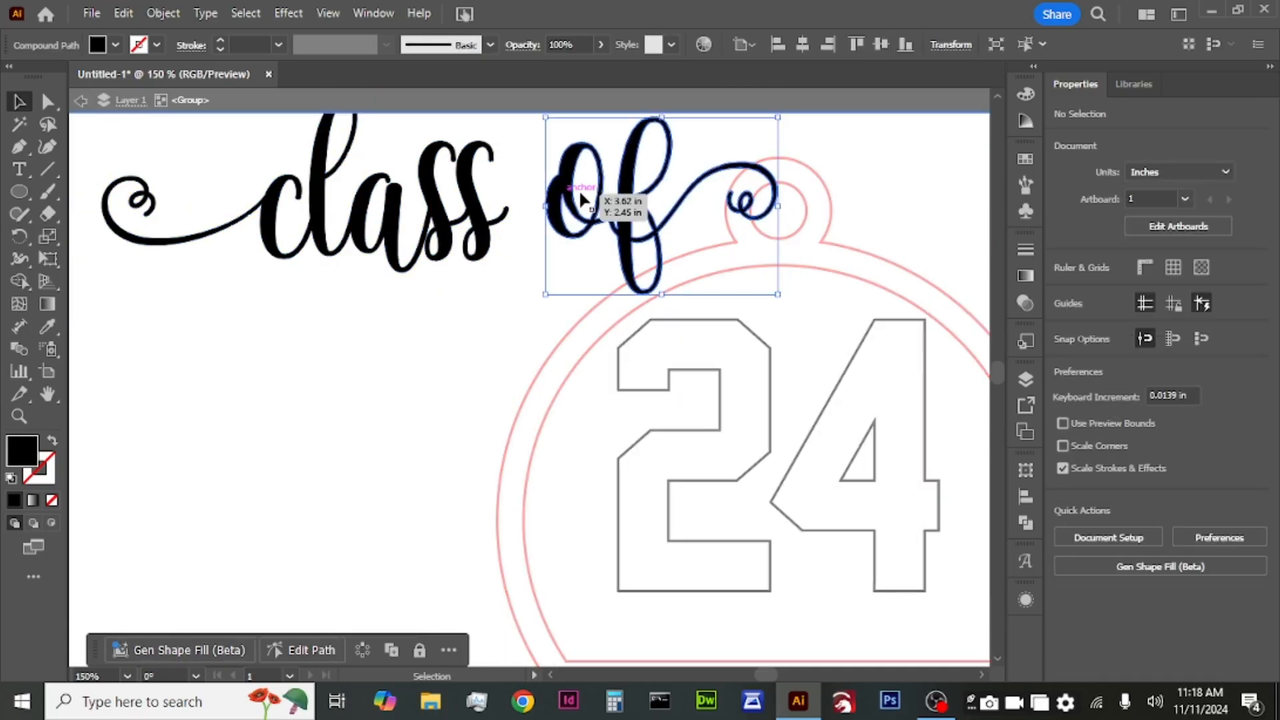
key("Left")
key("Left")
key("Left")
key("Left")
key("Left")
key("Left")
key("Left")
key("Left")
key("Left")
key("Left")
key("Left")
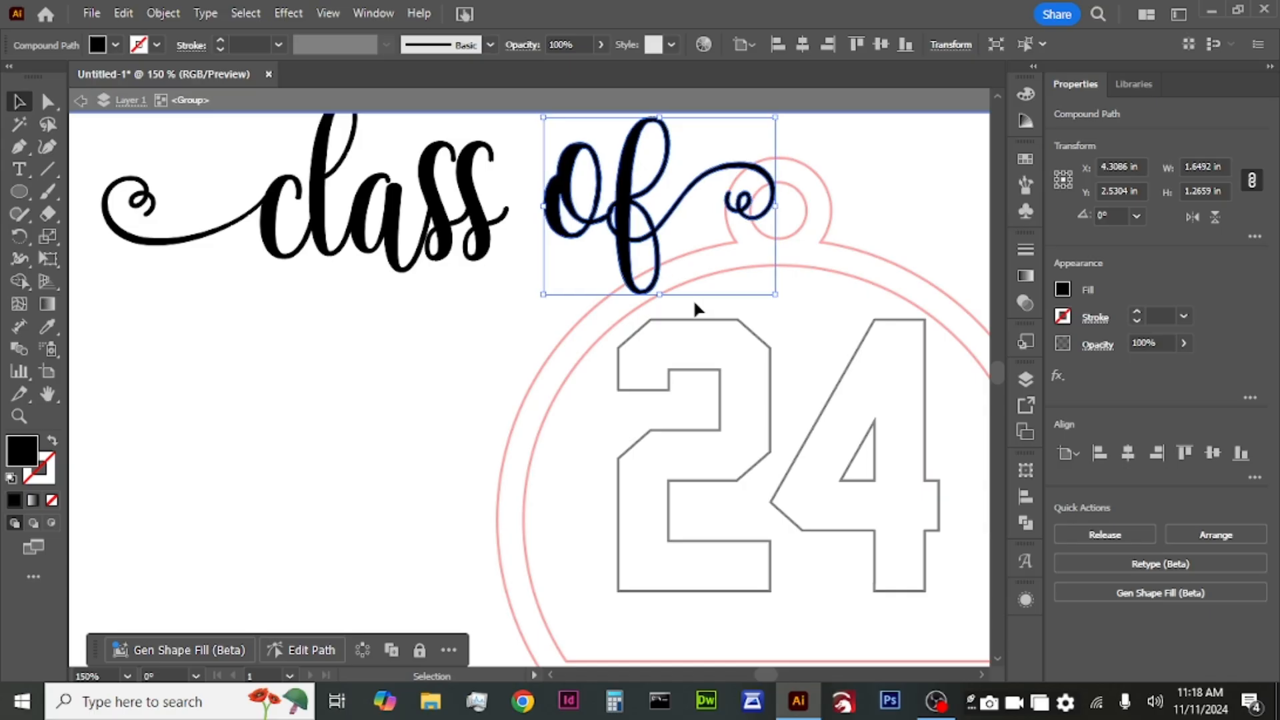
key("Left")
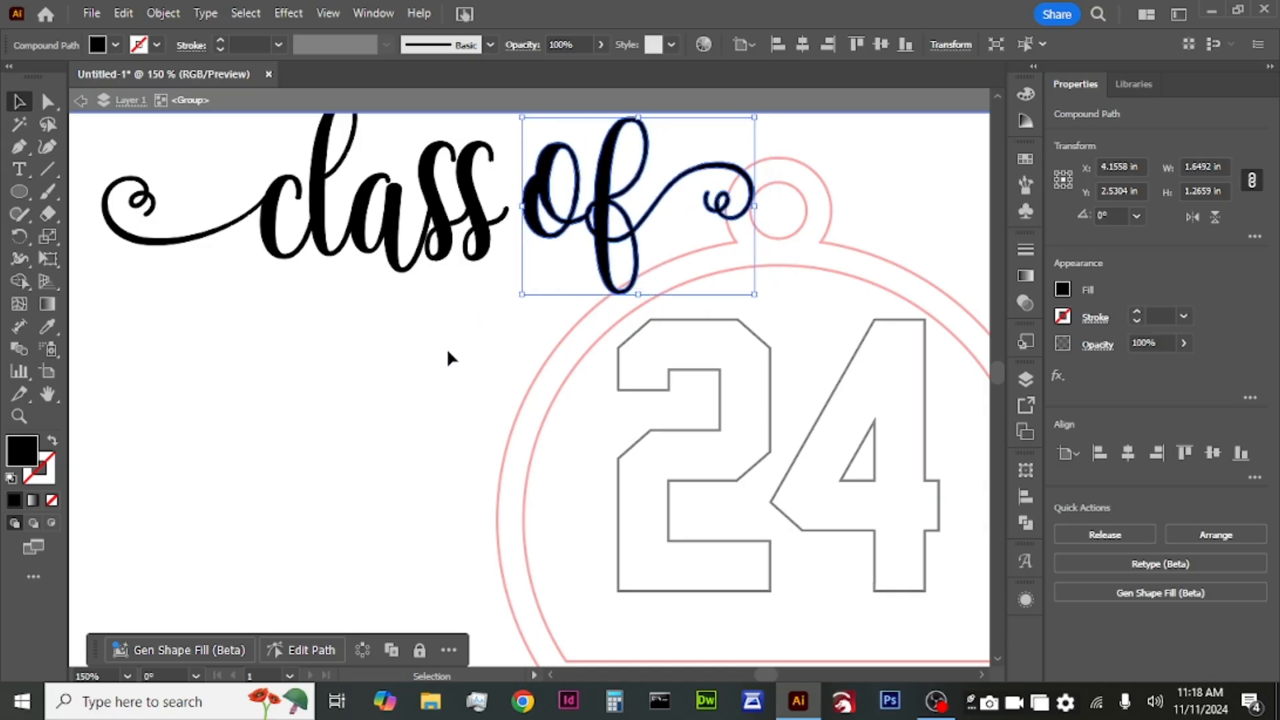
left_click(384, 349)
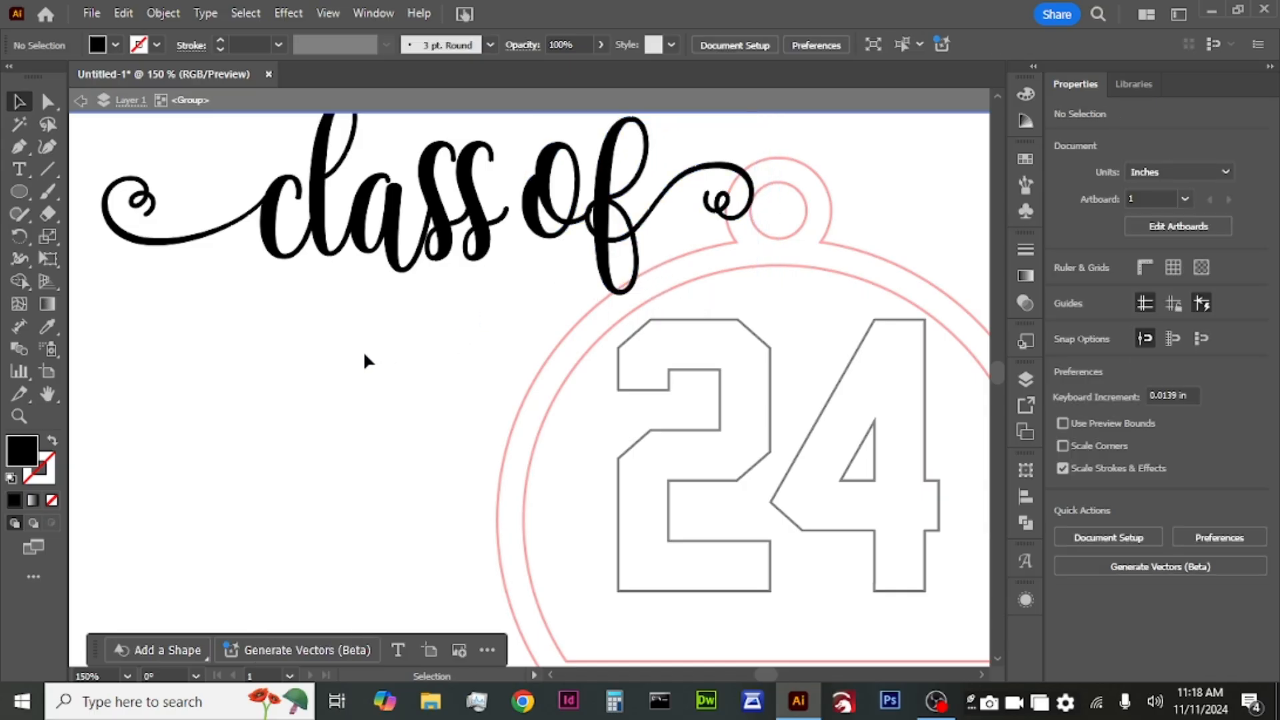
double_click(362, 350)
key("ctrl+minus")
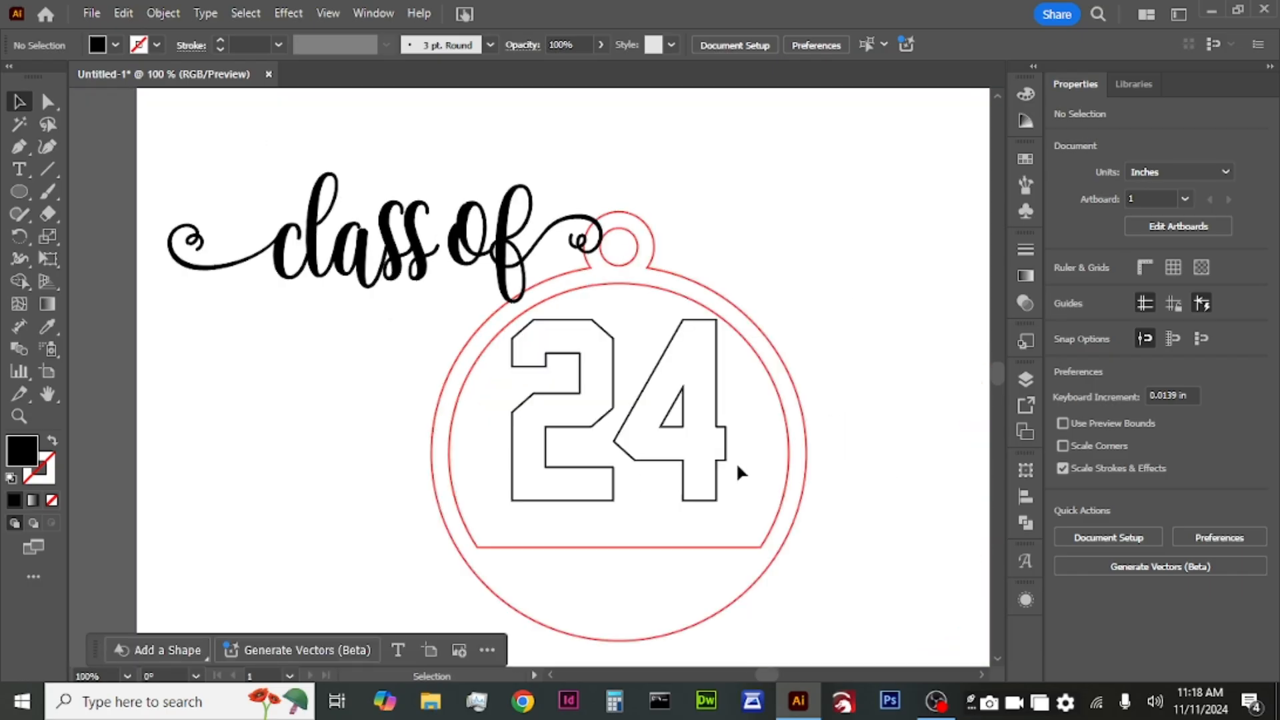
Scale the "class of" lettering to about 3.81 by 1.15 in, place it across the lower part of the 24 and deselect
left_click(480, 266)
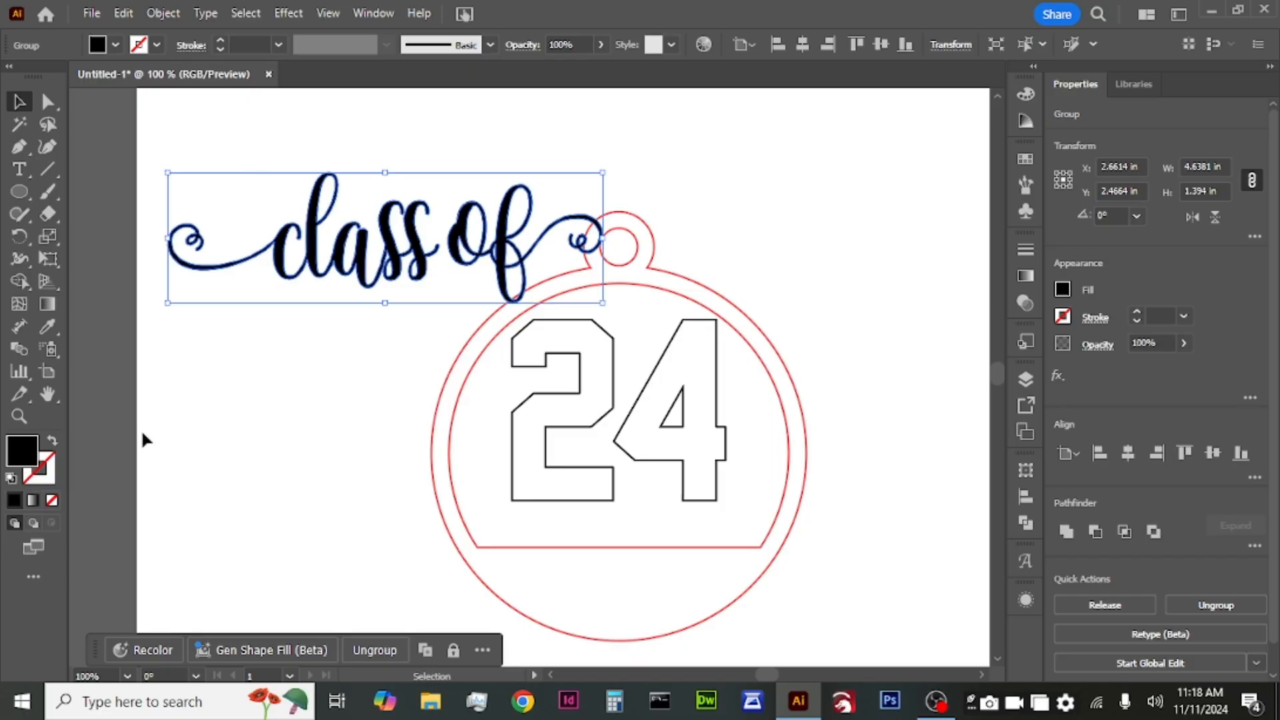
left_click(172, 20)
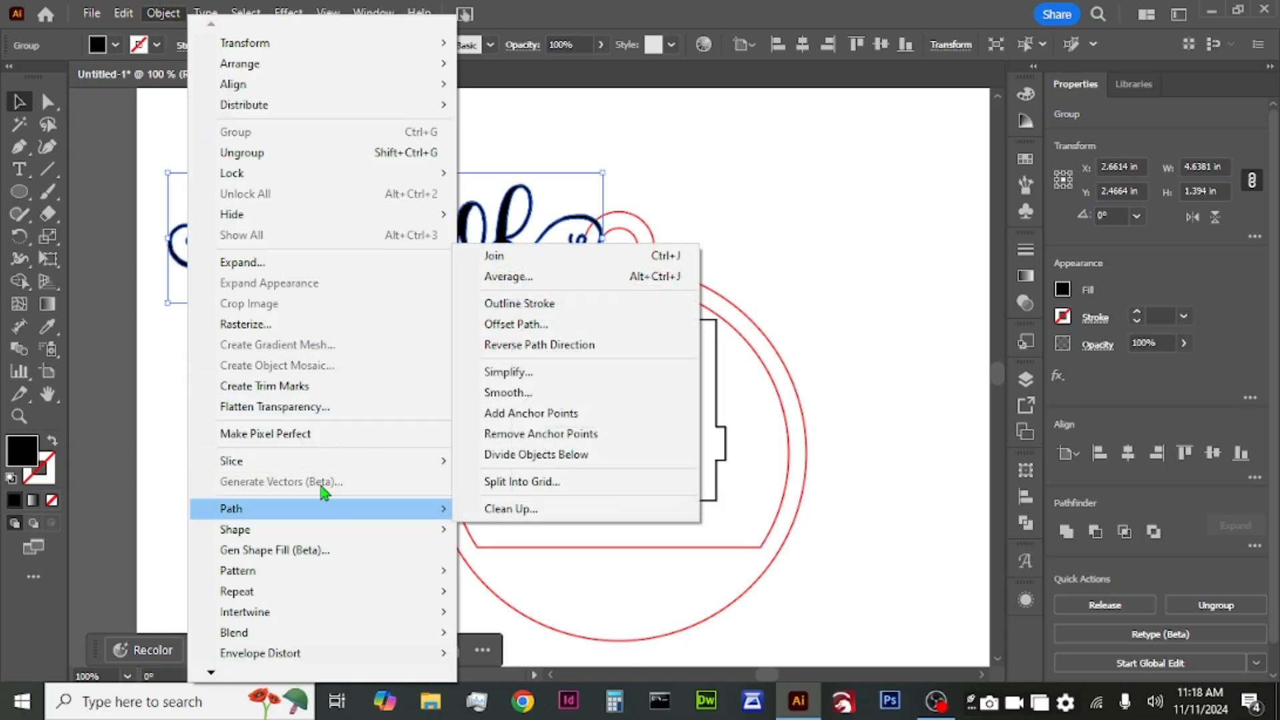
left_click(138, 361)
left_click_drag(353, 287, 645, 490)
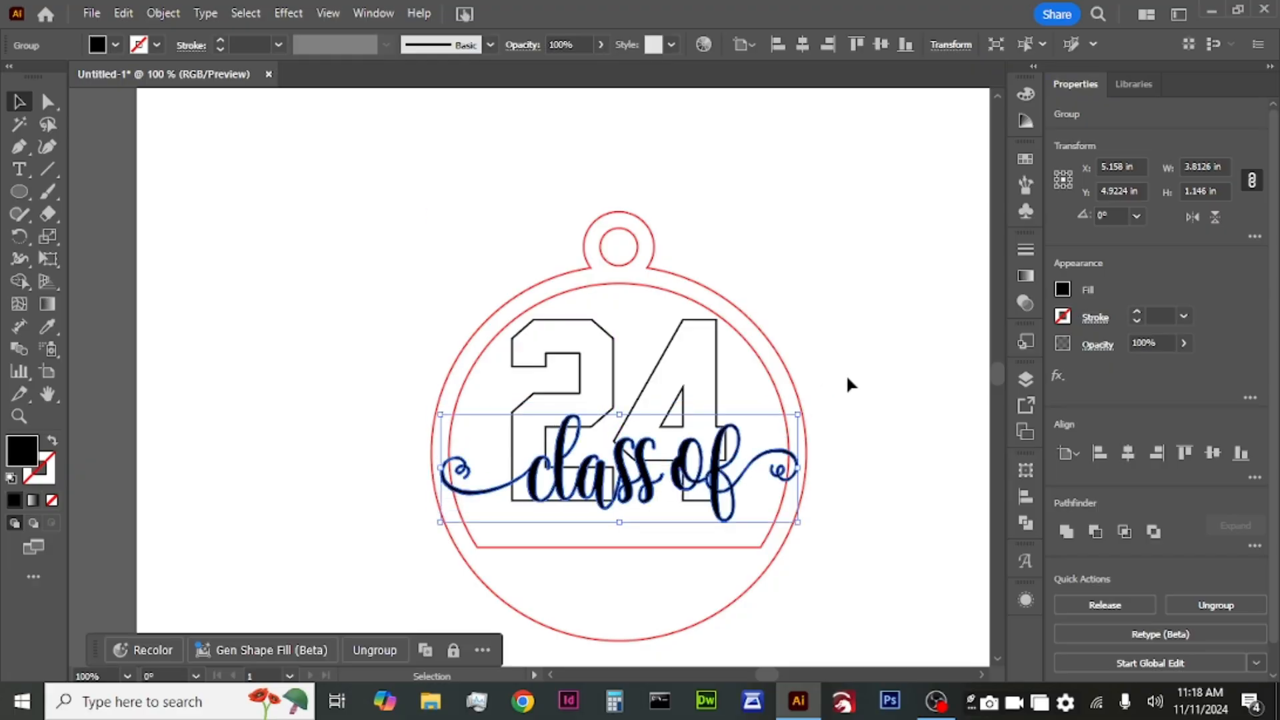
key("ctrl+a")
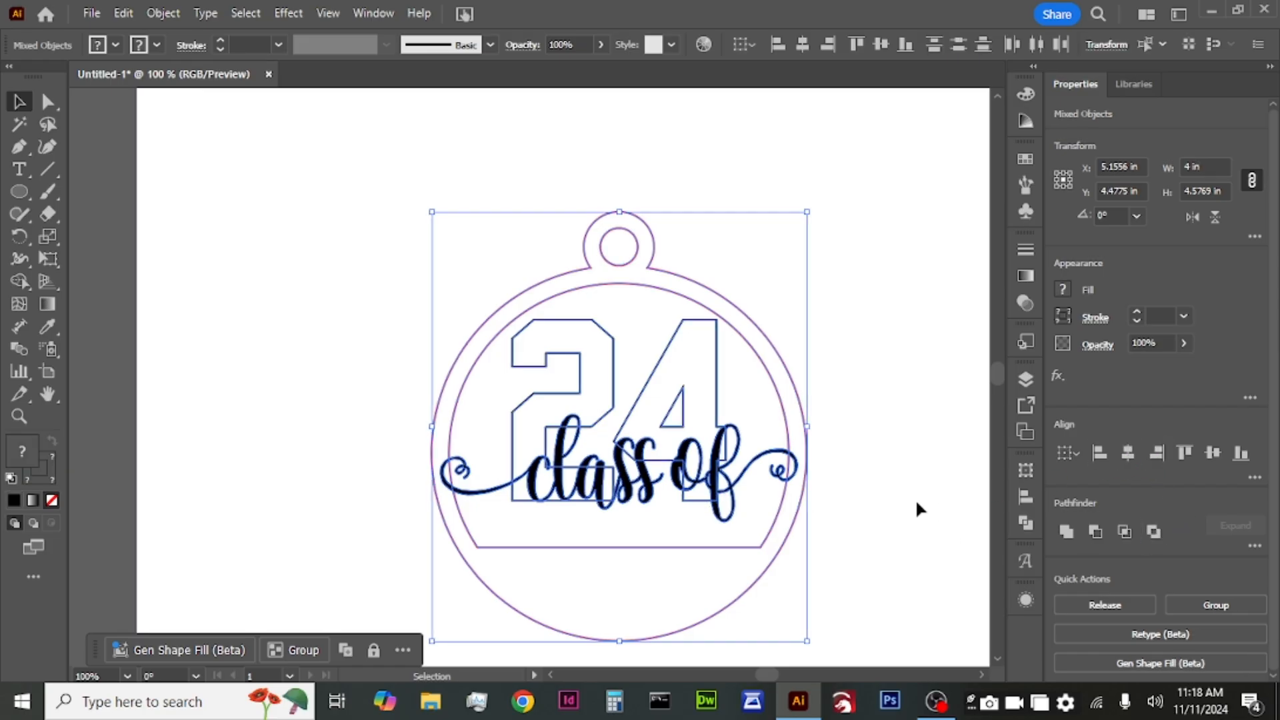
left_click(914, 500)
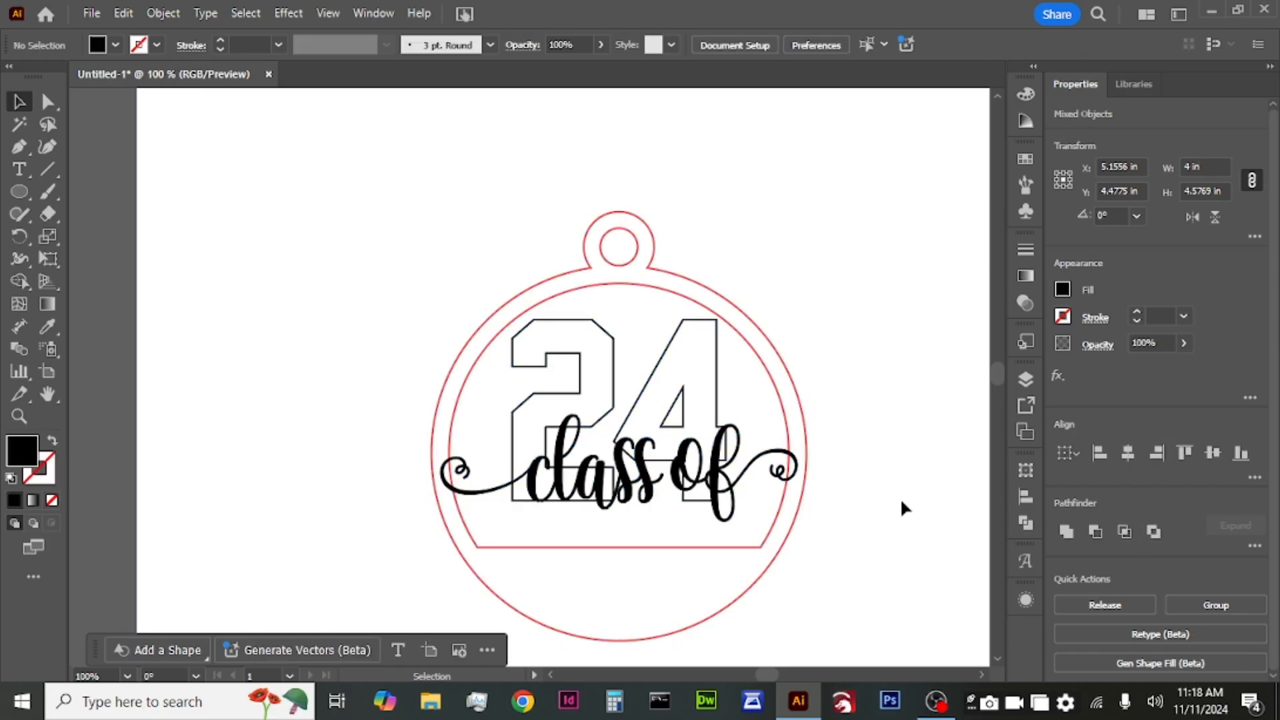
Nudge the "class of" lettering down on the ornament to a Y position of about 5.01 in
left_click(640, 477)
key("Down")
key("Down")
key("Down")
key("Down")
key("Down")
key("Down")
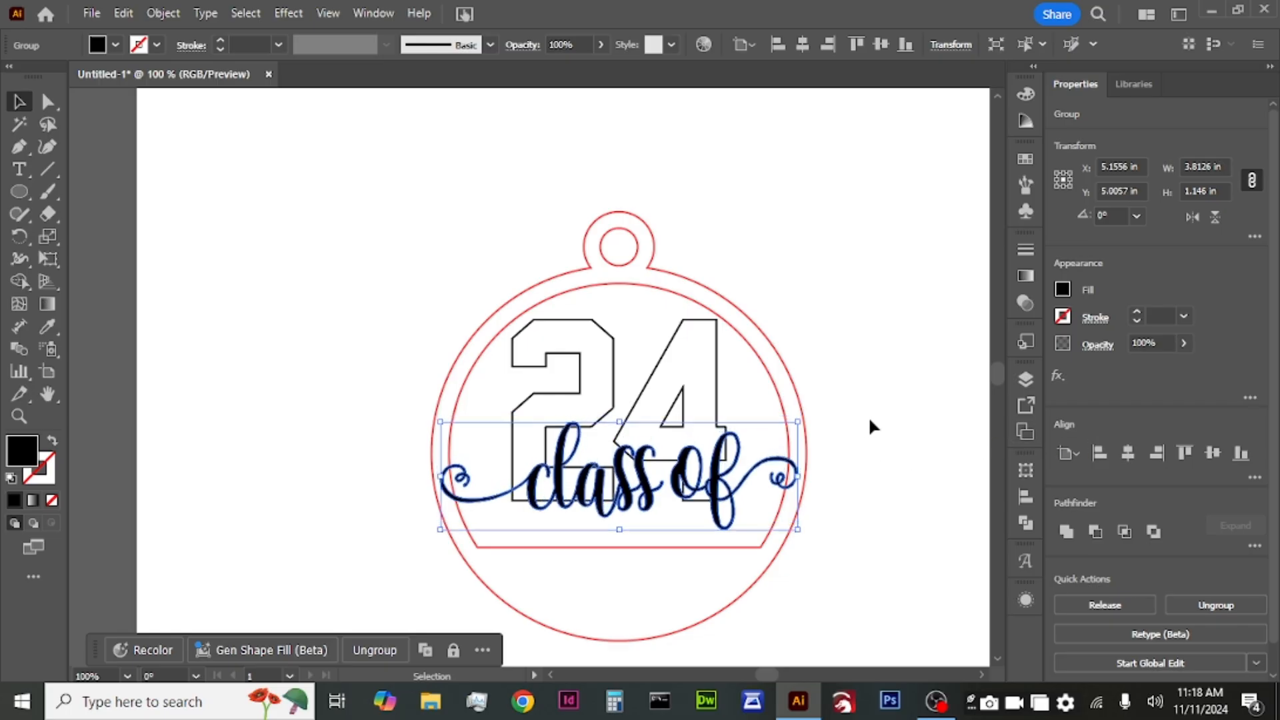
Create an offset path of 0.06 in with round joins around the "class of" lettering
left_click(162, 13)
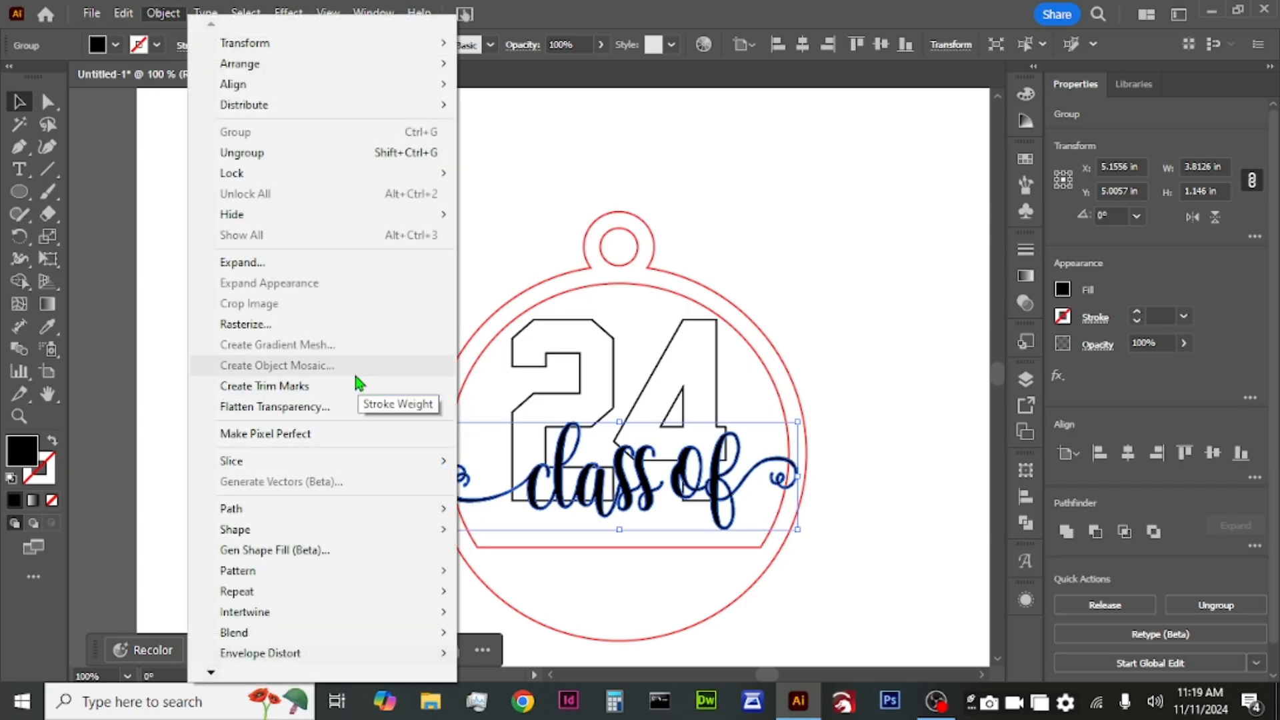
mouse_move(360, 512)
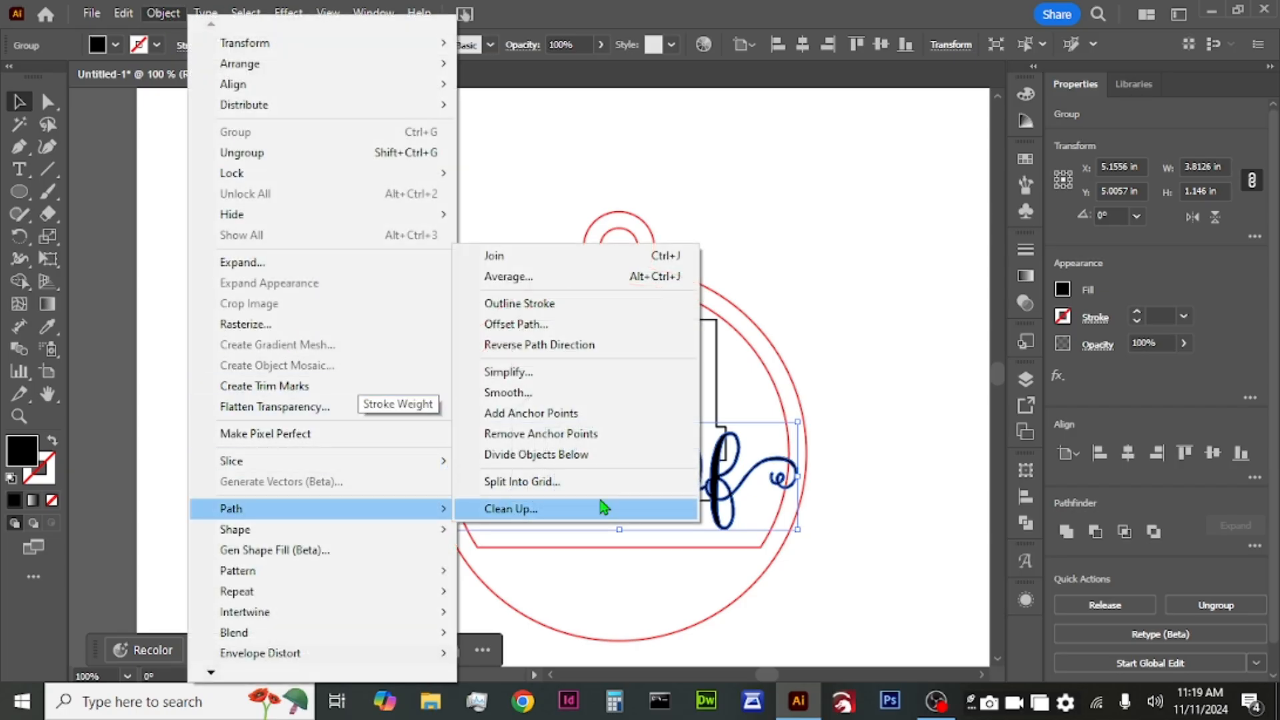
left_click(630, 327)
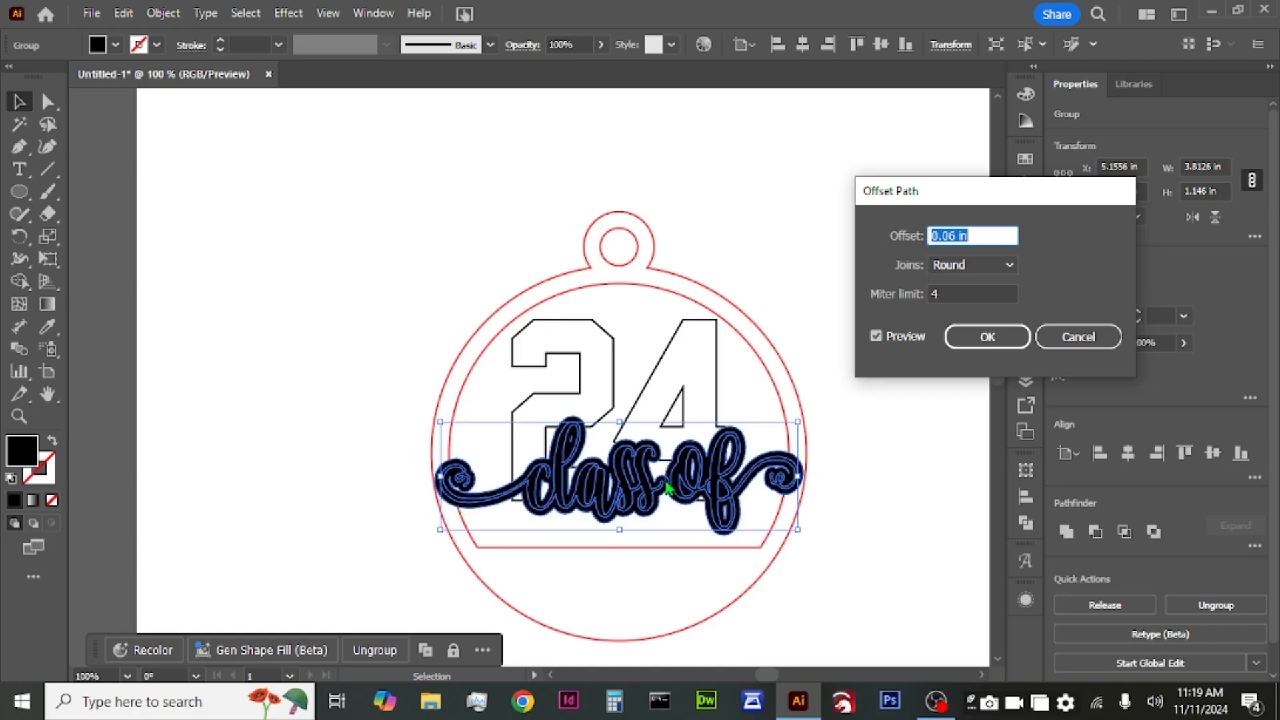
left_click(958, 267)
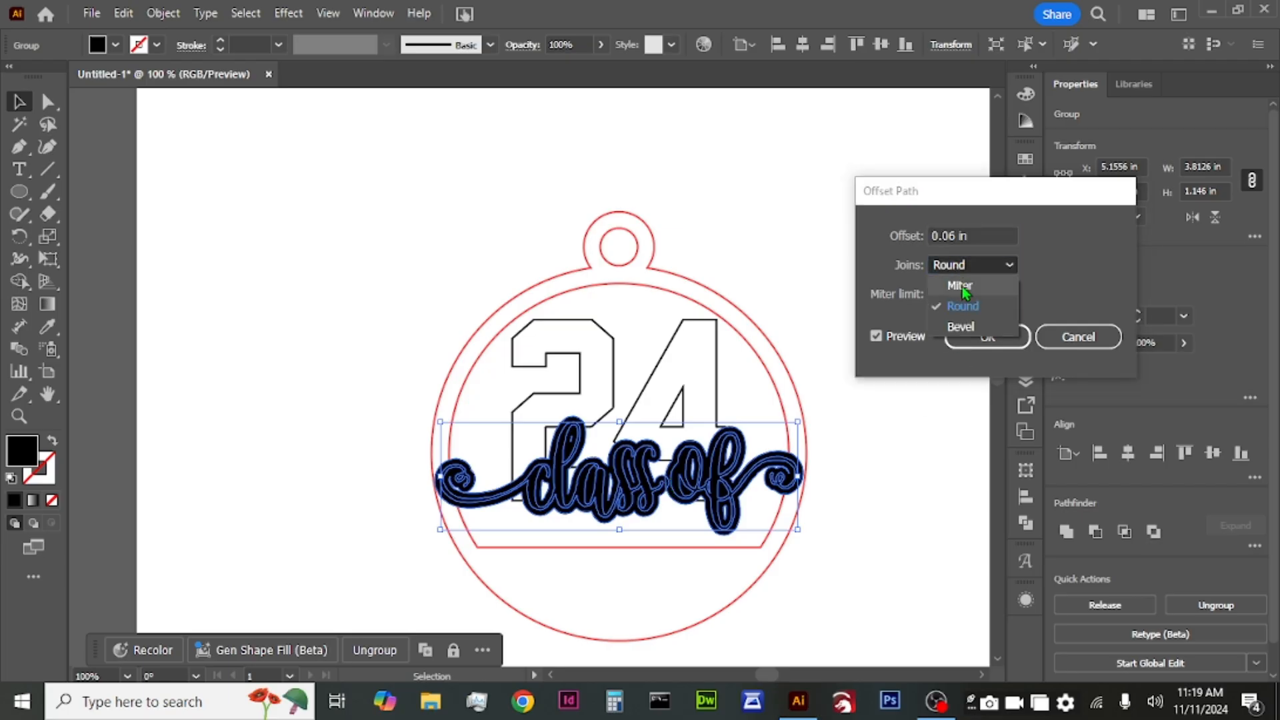
left_click(973, 310)
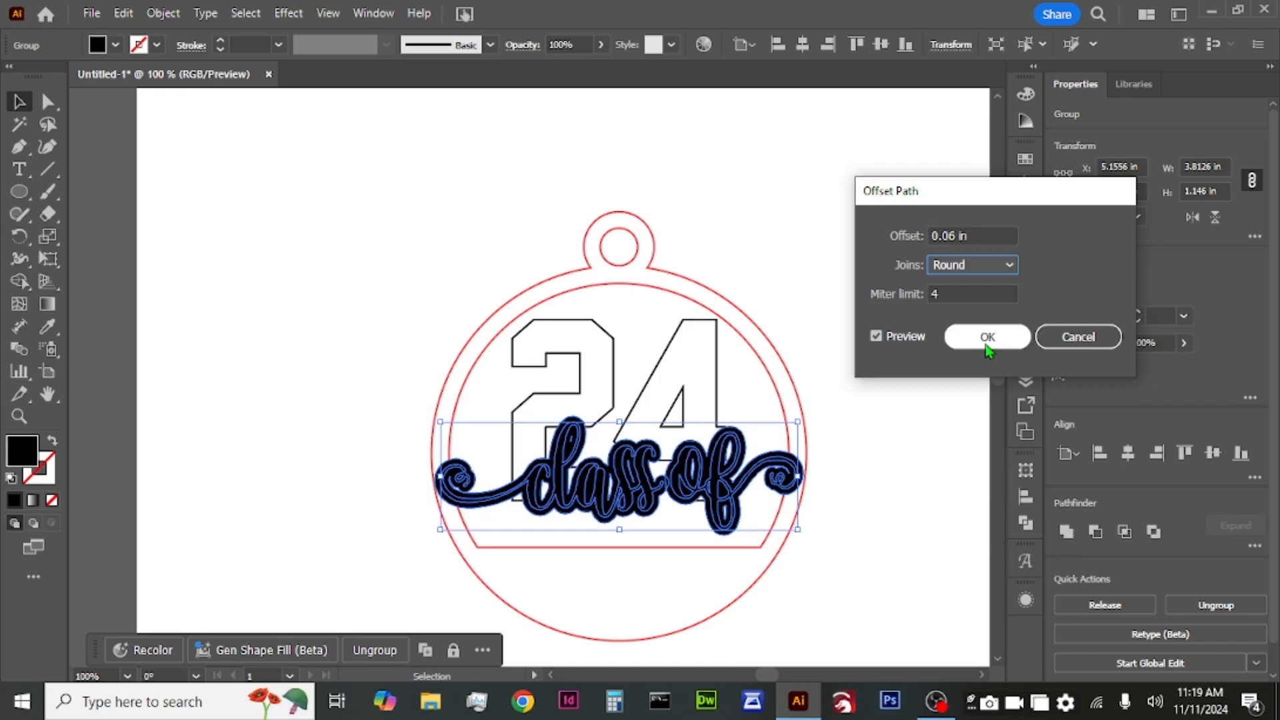
left_click(987, 338)
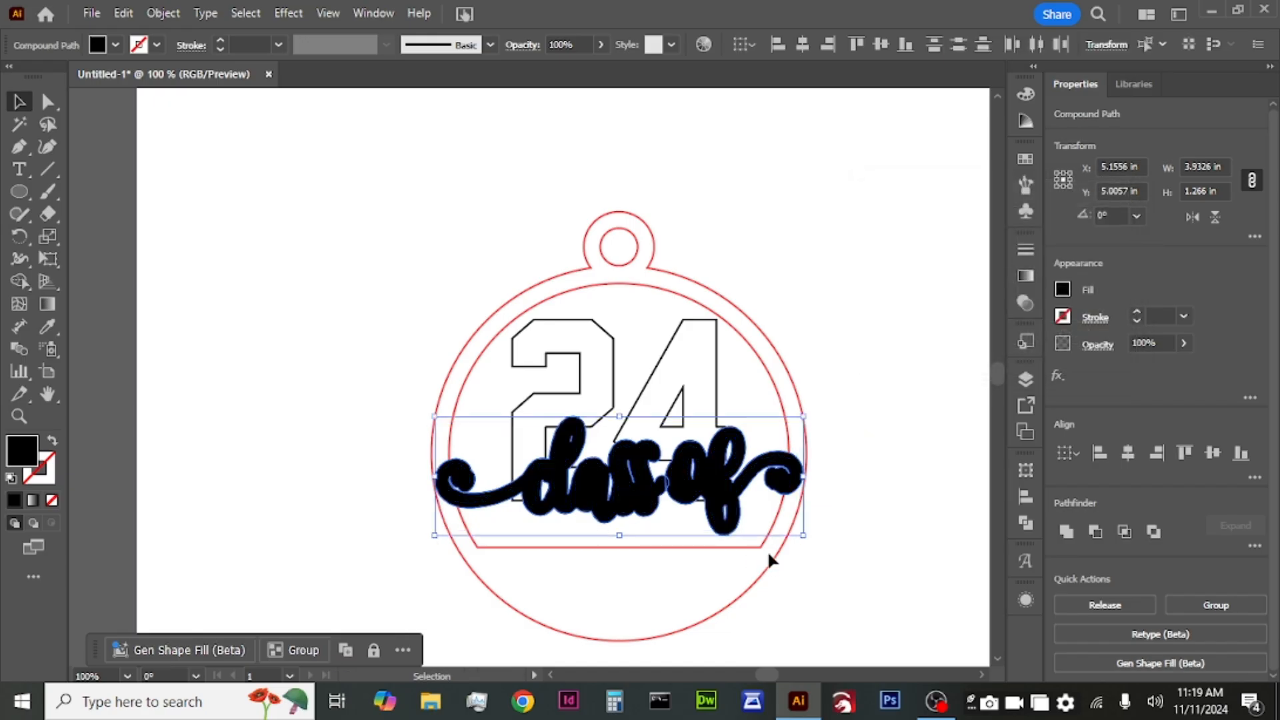
Turn the lettering's offset into one united, unfilled outline with the same red stroke as the ring hole, and deselect it
left_click(53, 444)
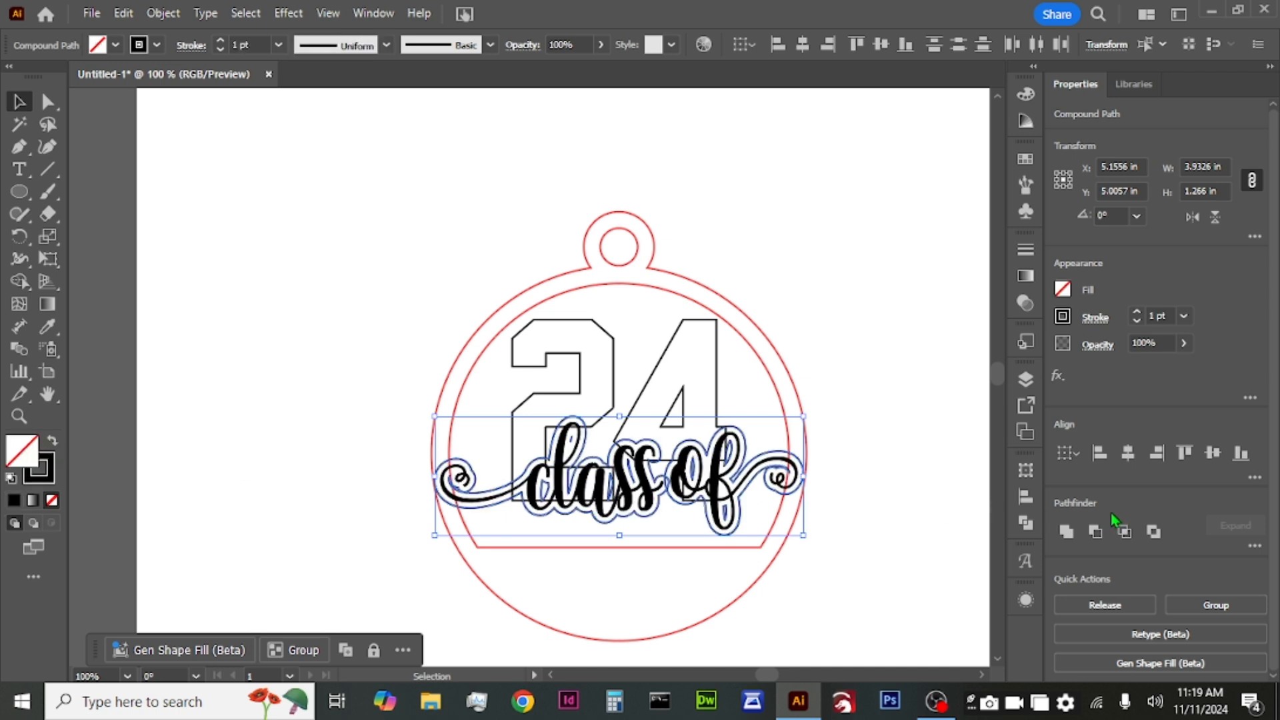
left_click(1066, 532)
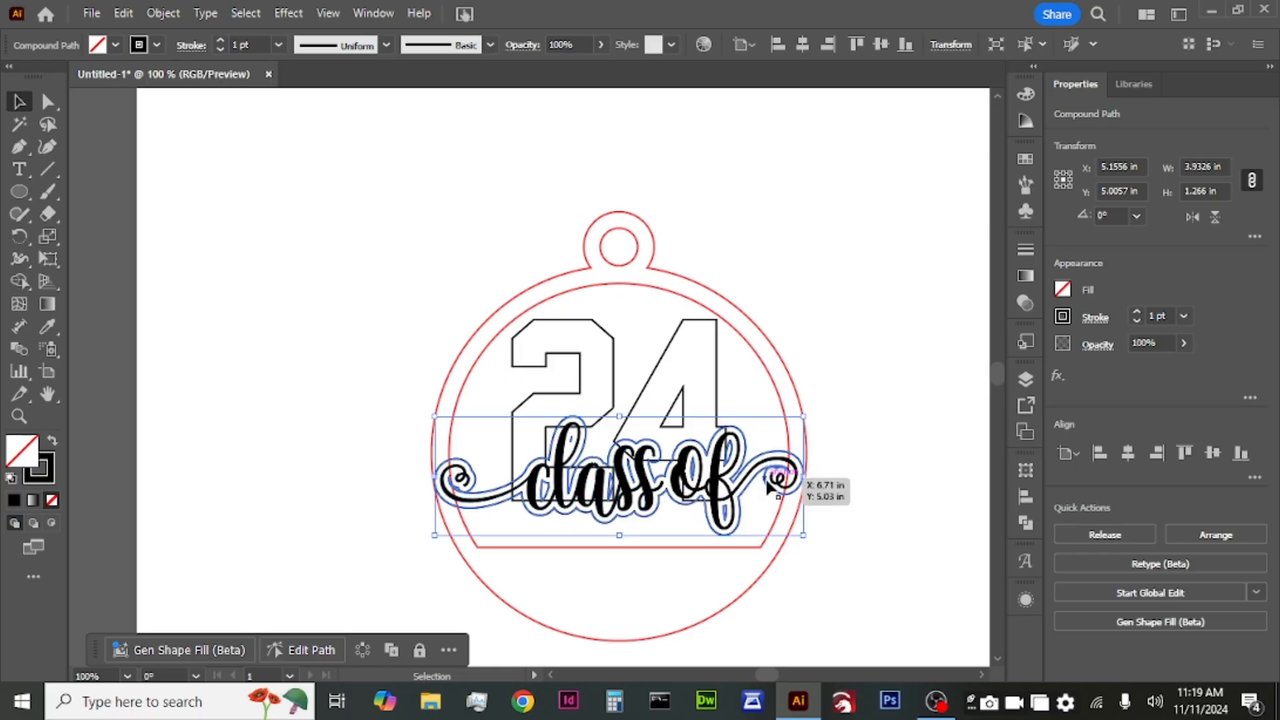
left_click(49, 329)
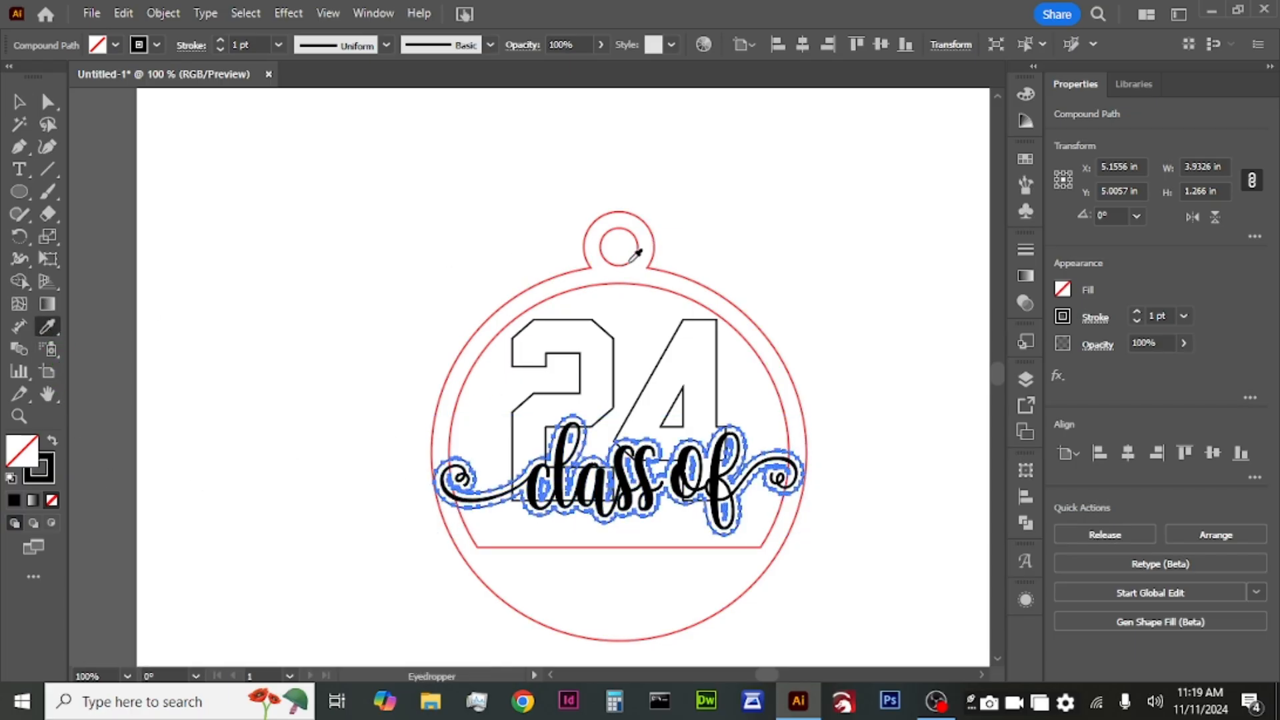
left_click(630, 261)
left_click(18, 101)
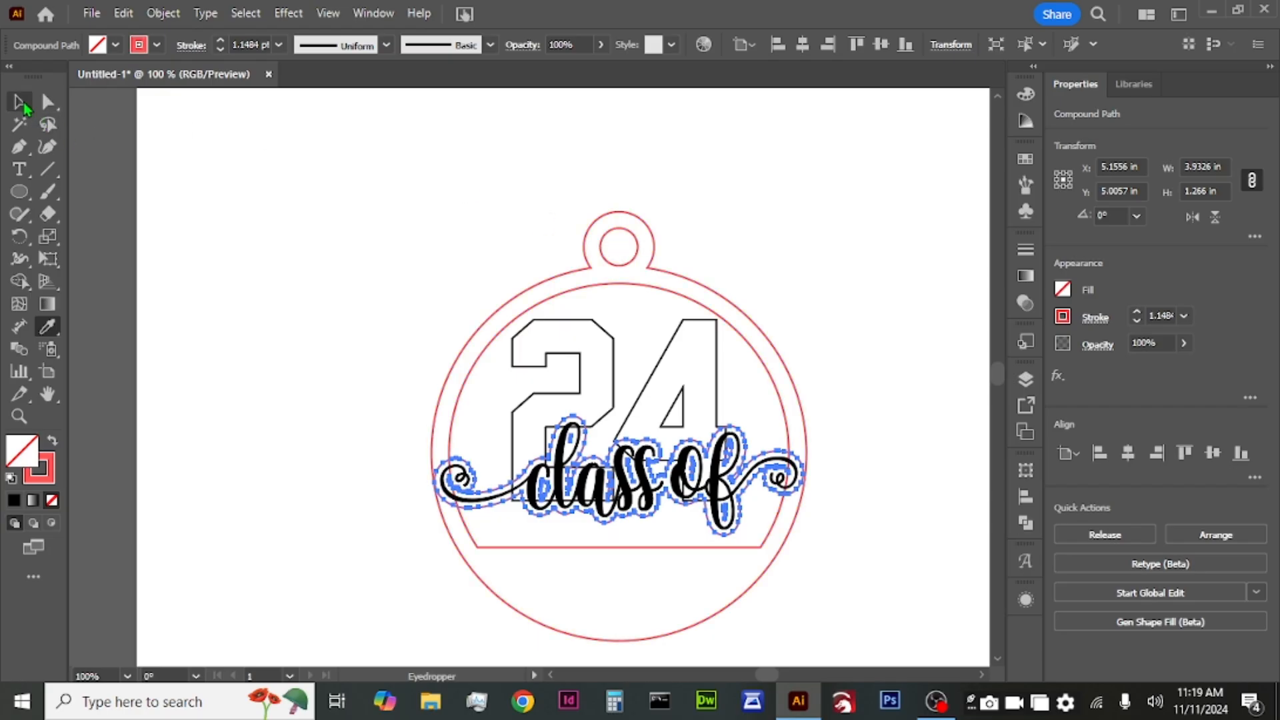
left_click(294, 172)
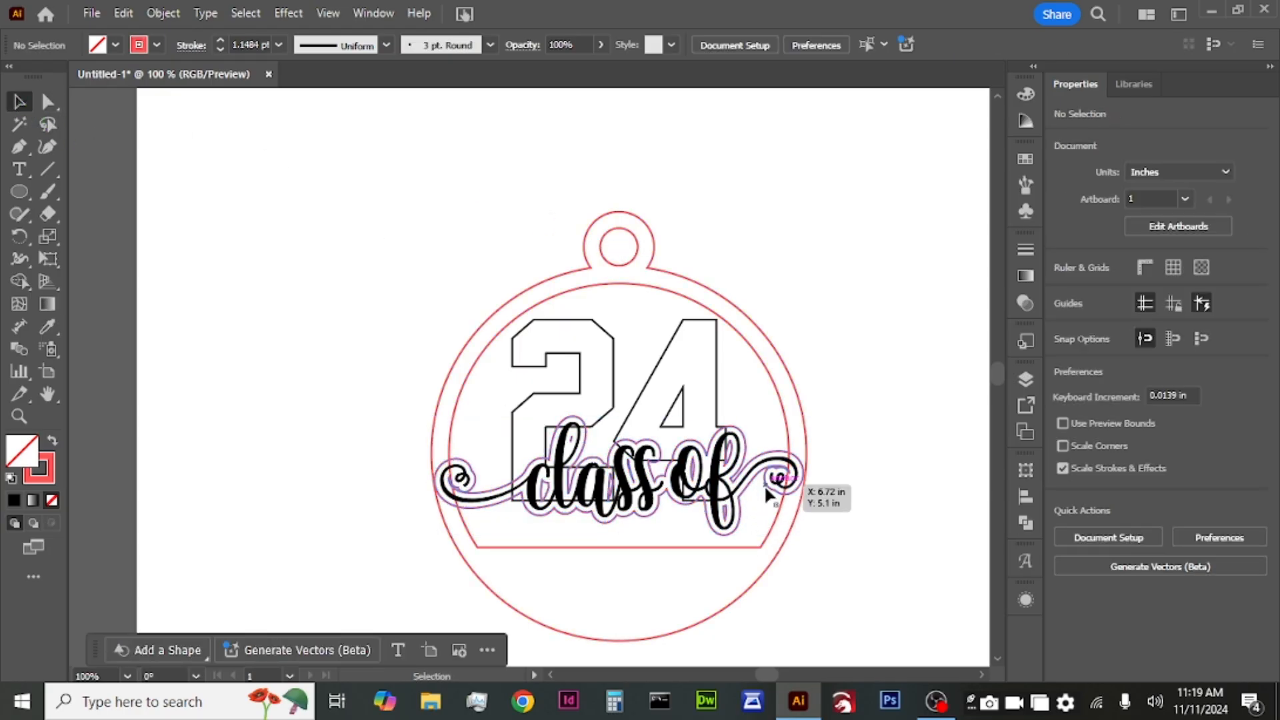
Group the "class of" lettering with its red offset outline and place a copy of the group above and beside the ornament
mouse_move(748, 484)
left_mouse_down()
mouse_move(750, 459)
mouse_move(747, 484)
left_mouse_up()
left_click(868, 502)
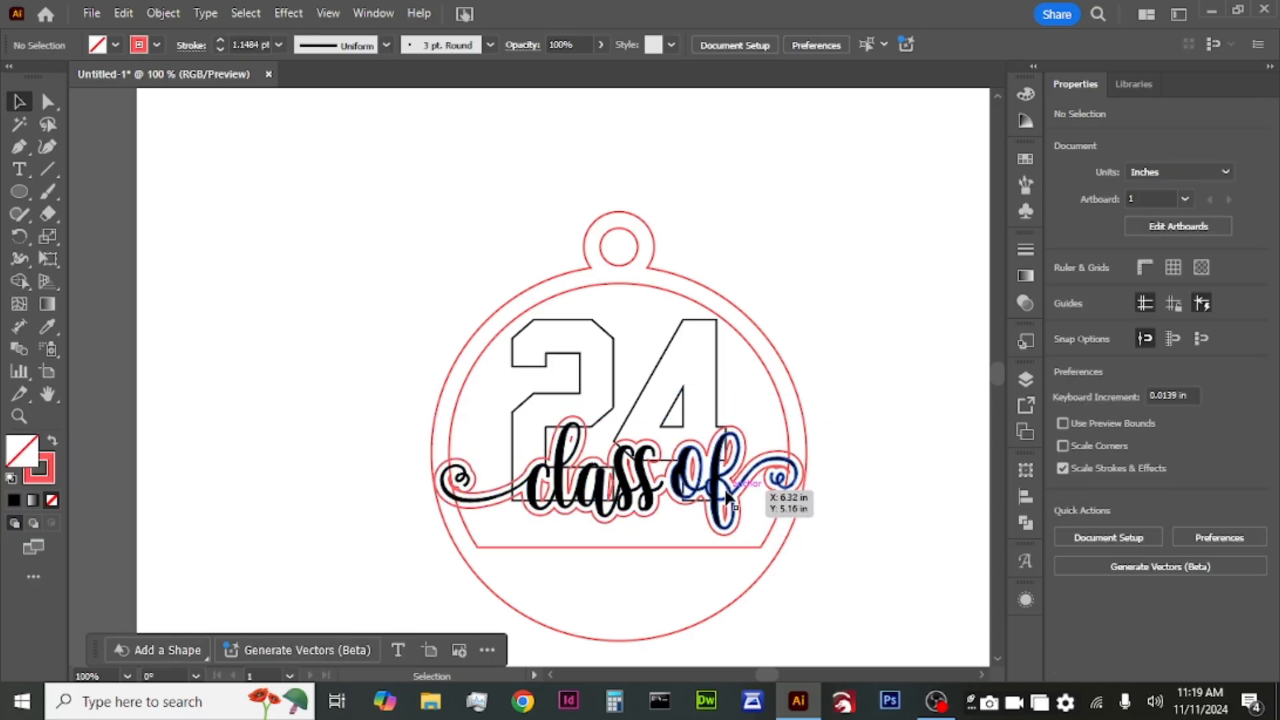
left_click(777, 470)
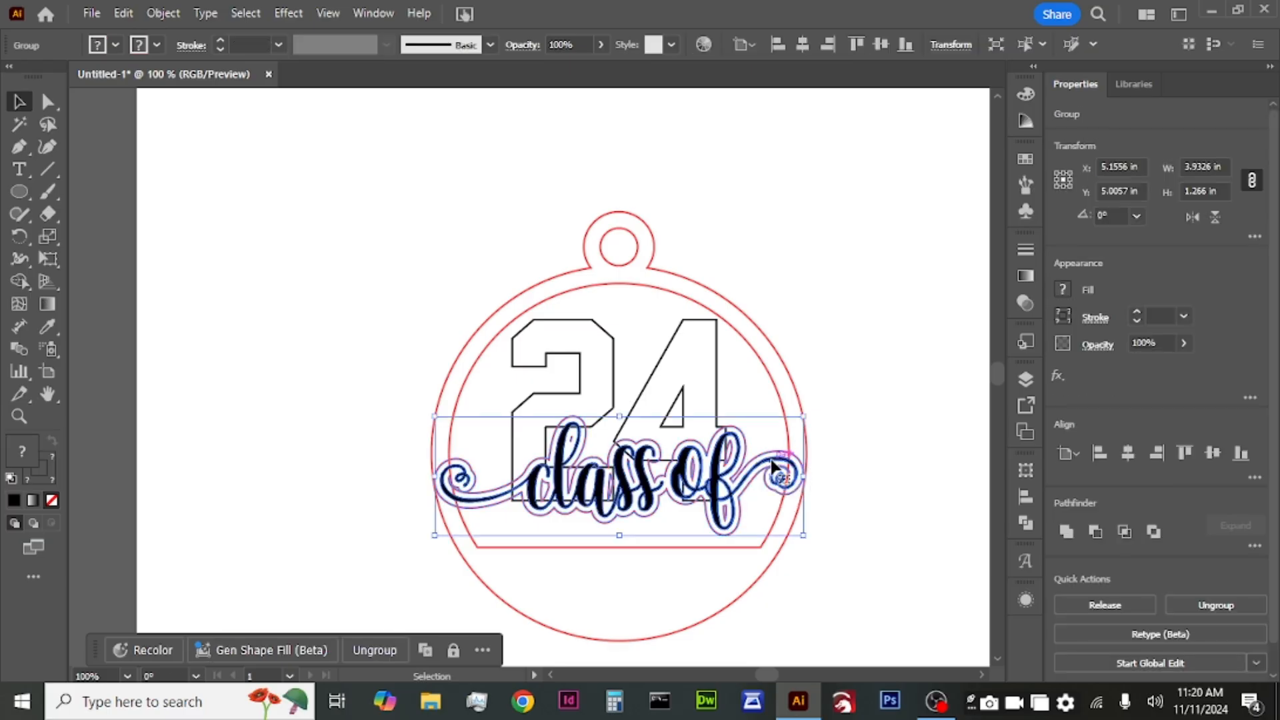
left_click_drag(774, 464, 514, 154)
left_click(708, 190)
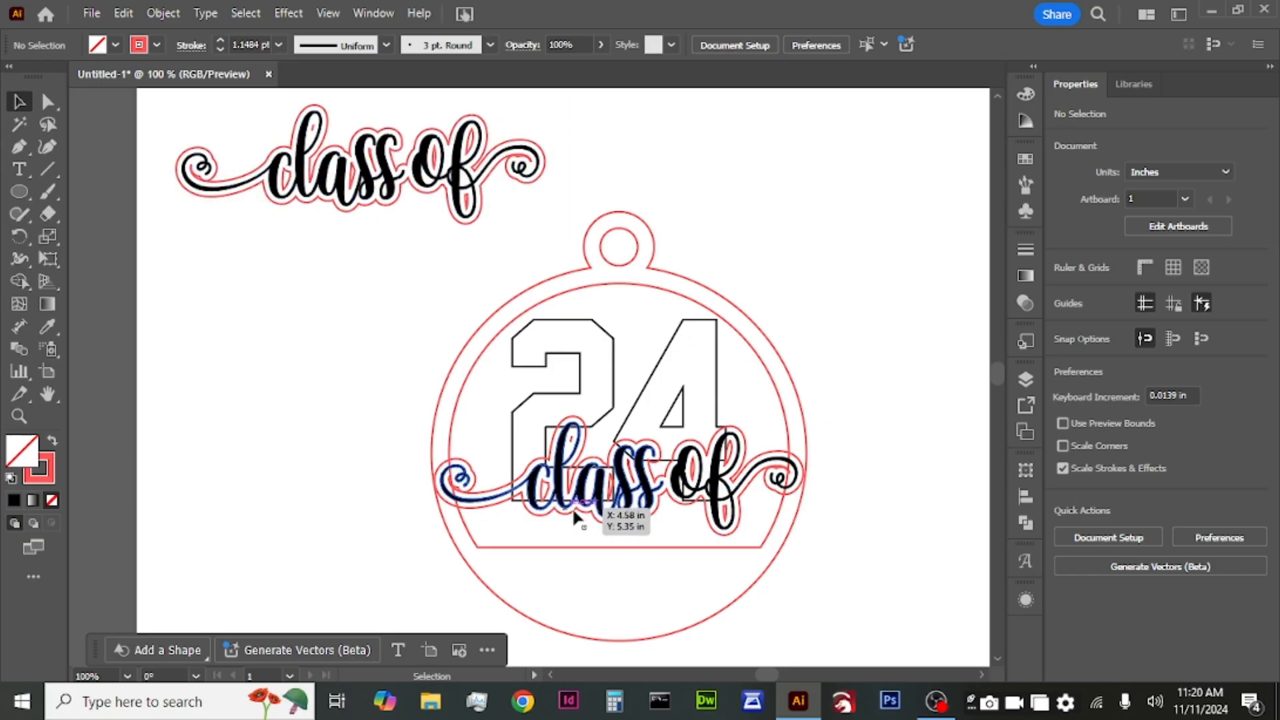
Delete the black "class" and "of" letters inside the group on the ornament, keeping only the red offset outline
scroll(678, 506, "up", 1)
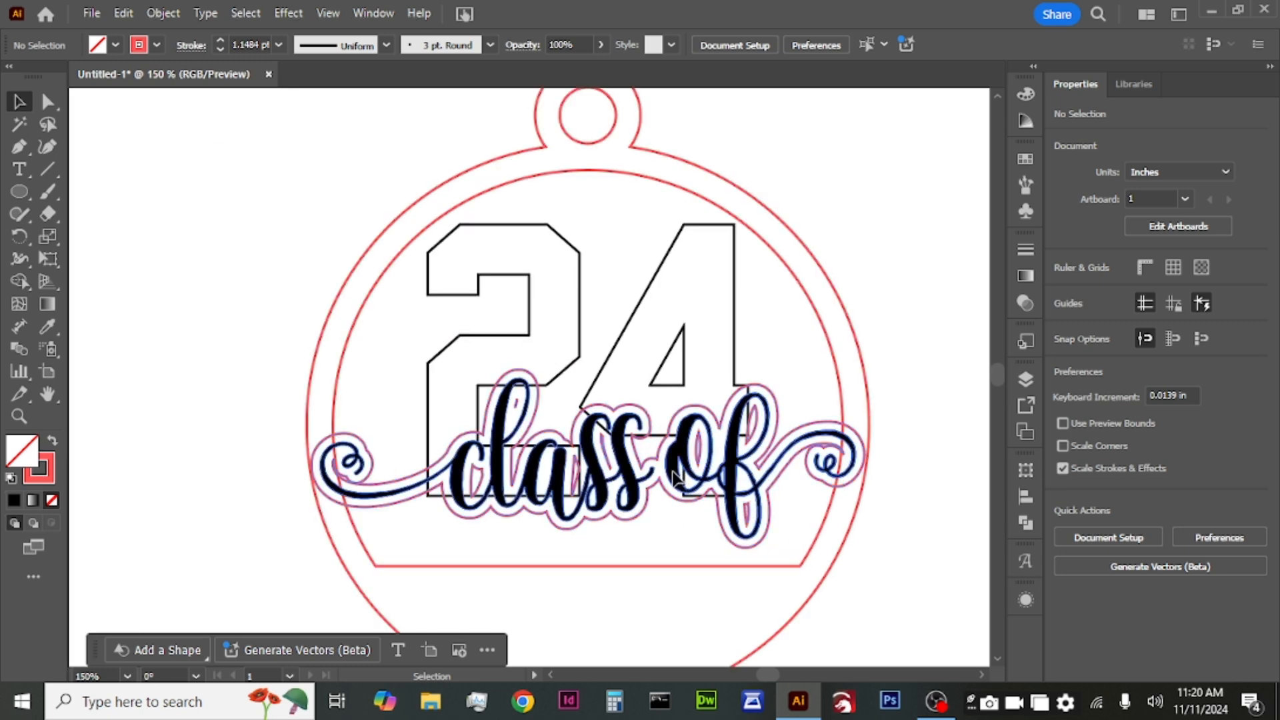
left_click(677, 477)
double_click(677, 477)
left_click(679, 473)
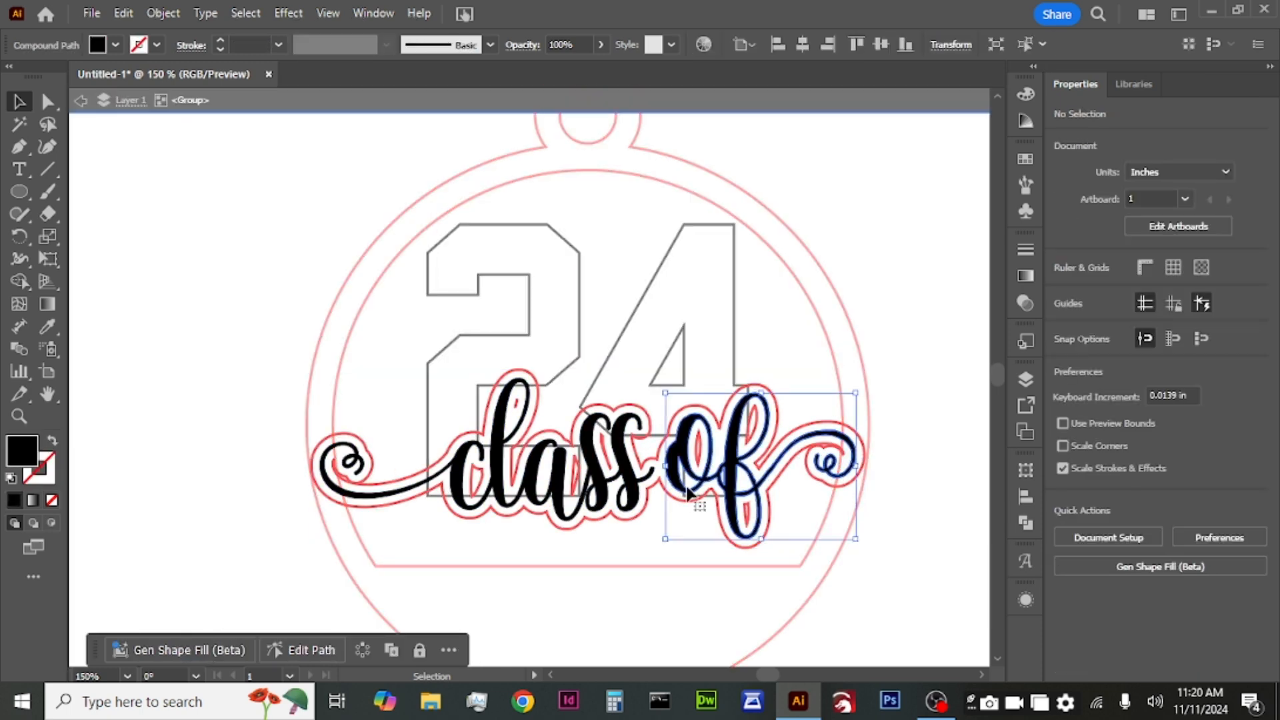
left_click(722, 577)
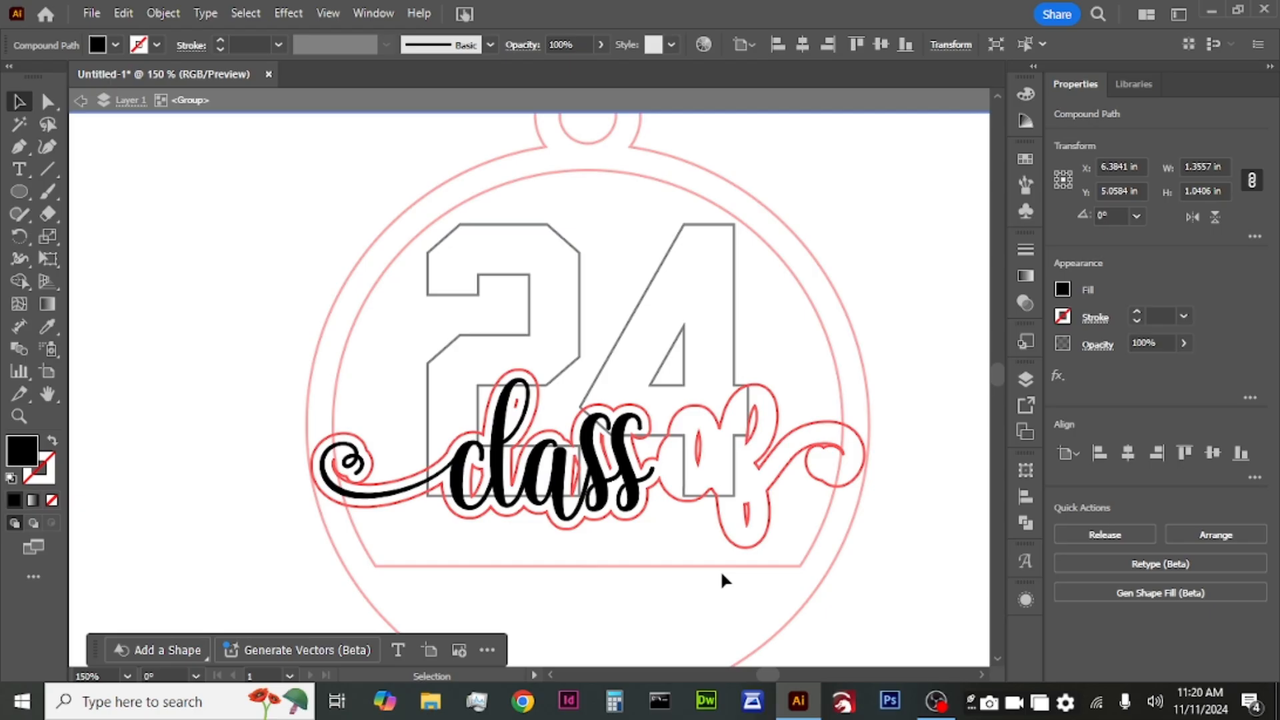
left_click(674, 499)
key("Delete")
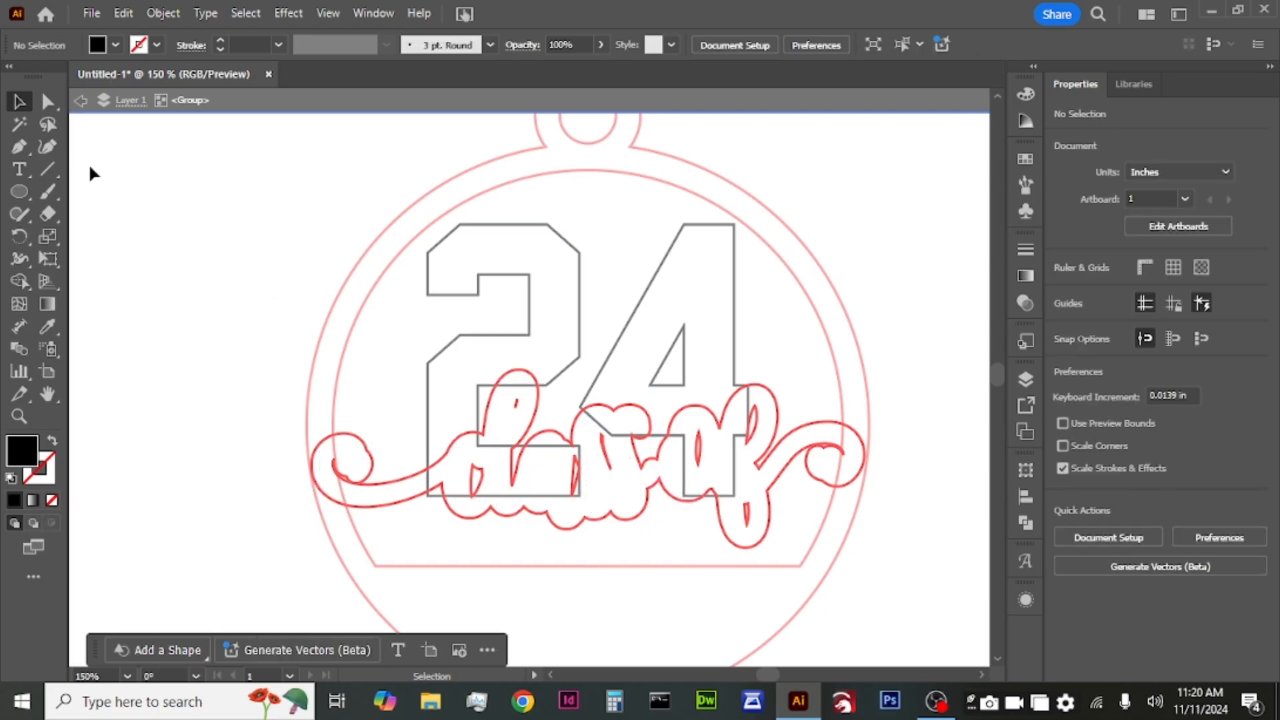
Delete the small closed inner shapes of the offset outline within the word "class"
left_click(47, 102)
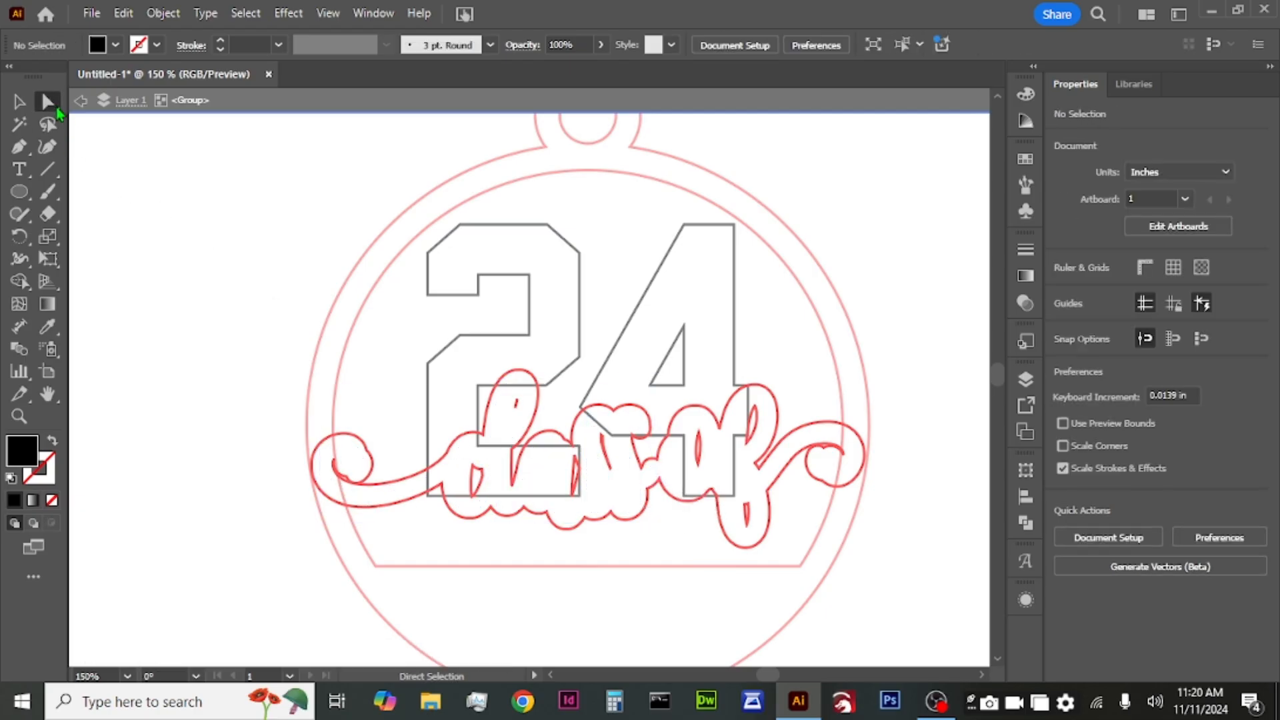
left_click(482, 480)
key("Delete")
key("Delete")
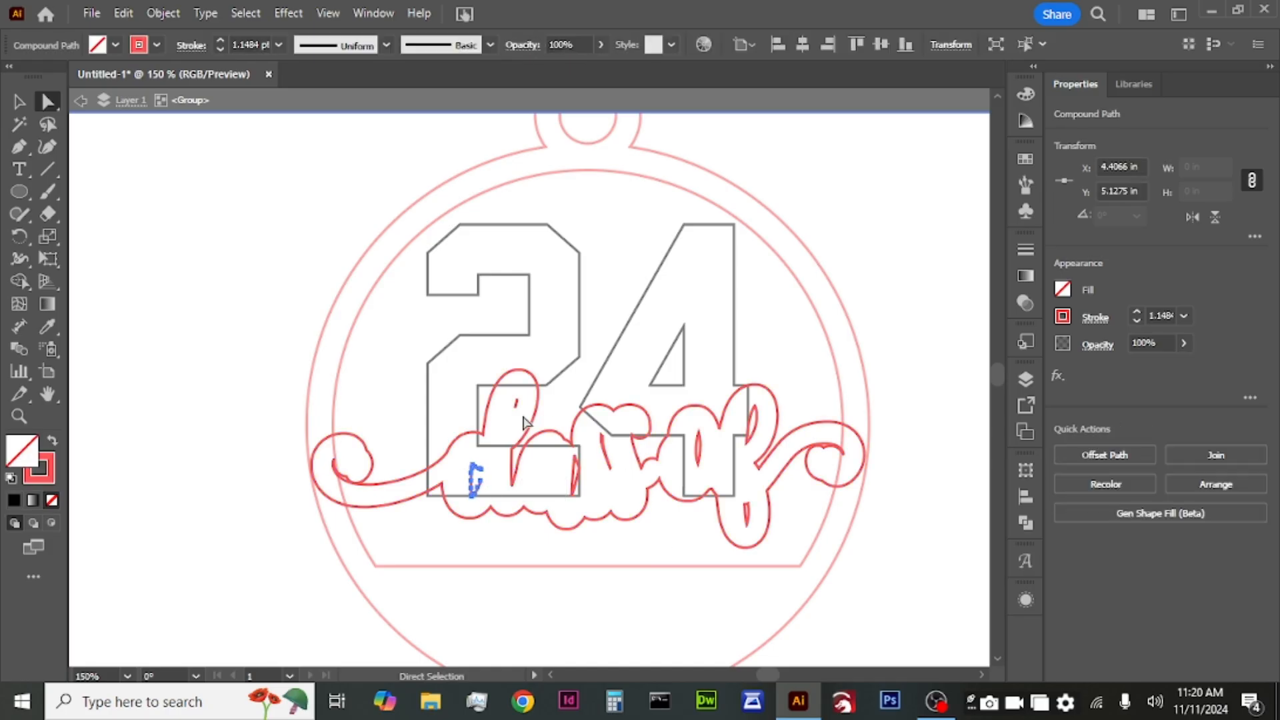
left_click(517, 404)
key("Delete")
key("Delete")
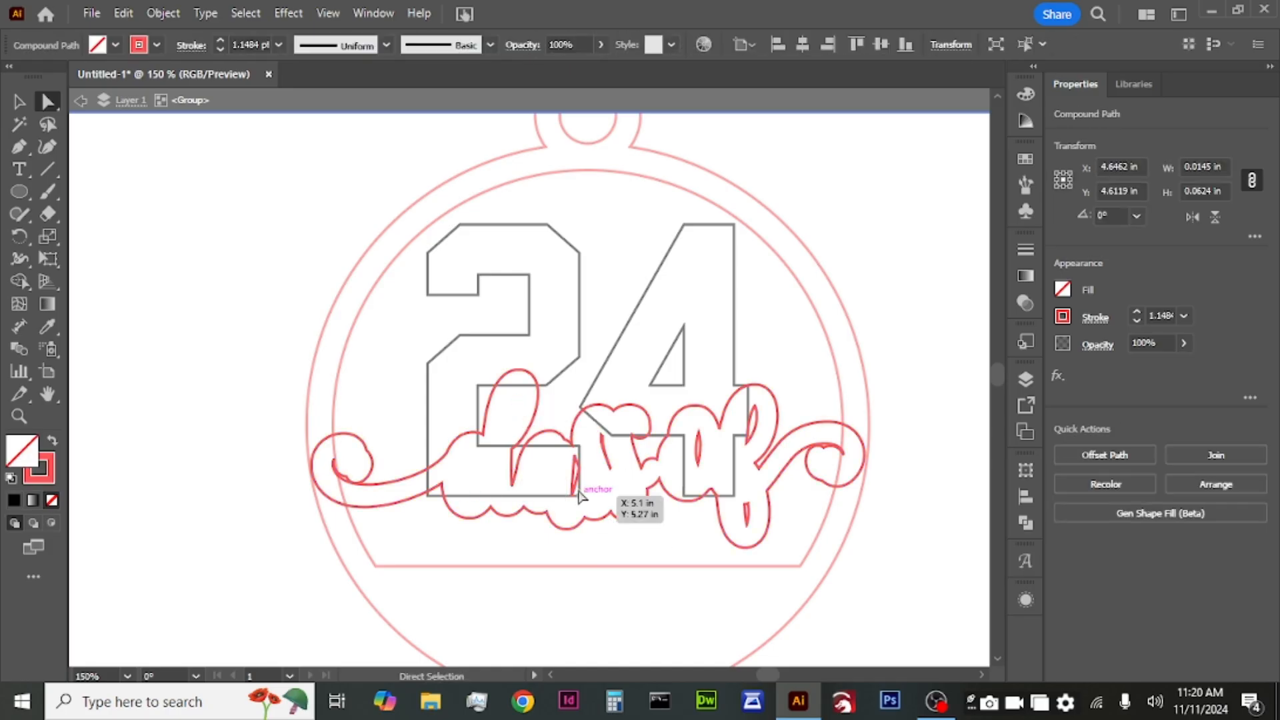
left_click(575, 481)
key("Delete")
key("Delete")
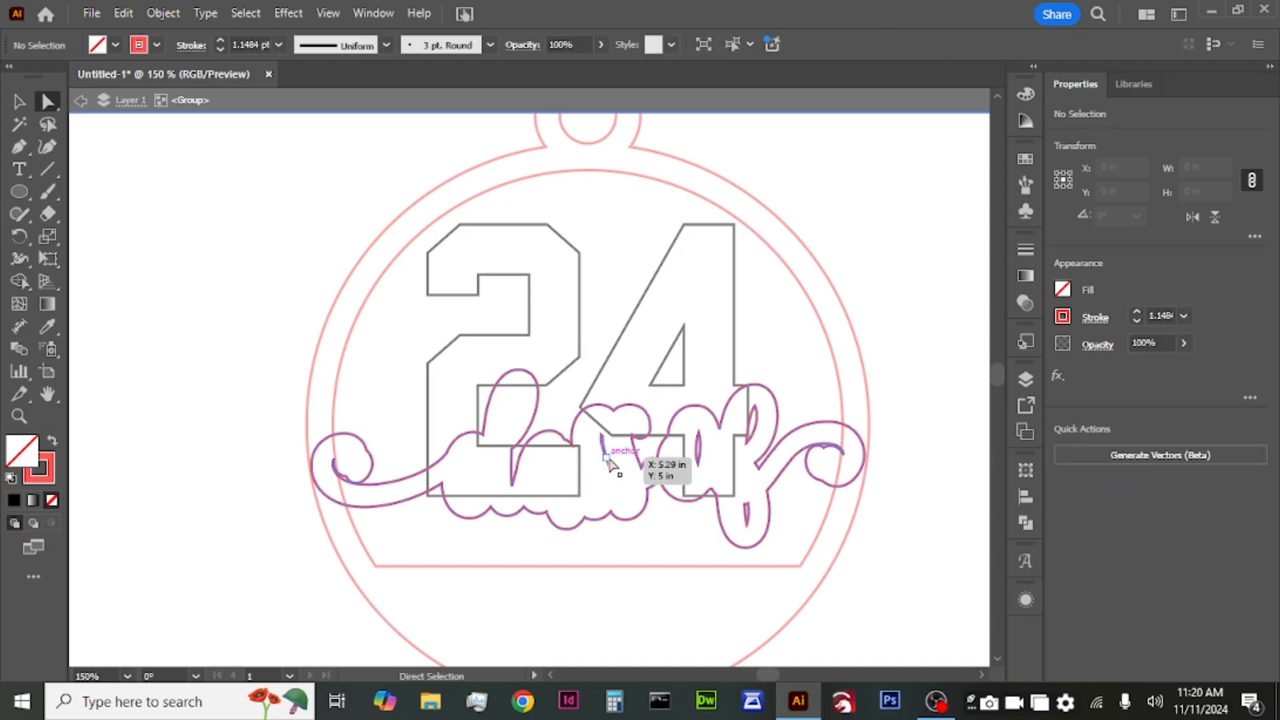
left_click(608, 453)
key("Delete")
key("Delete")
Delete the small inner shapes of the offset outline within the "o" and "f", and exit group editing
left_click(706, 456)
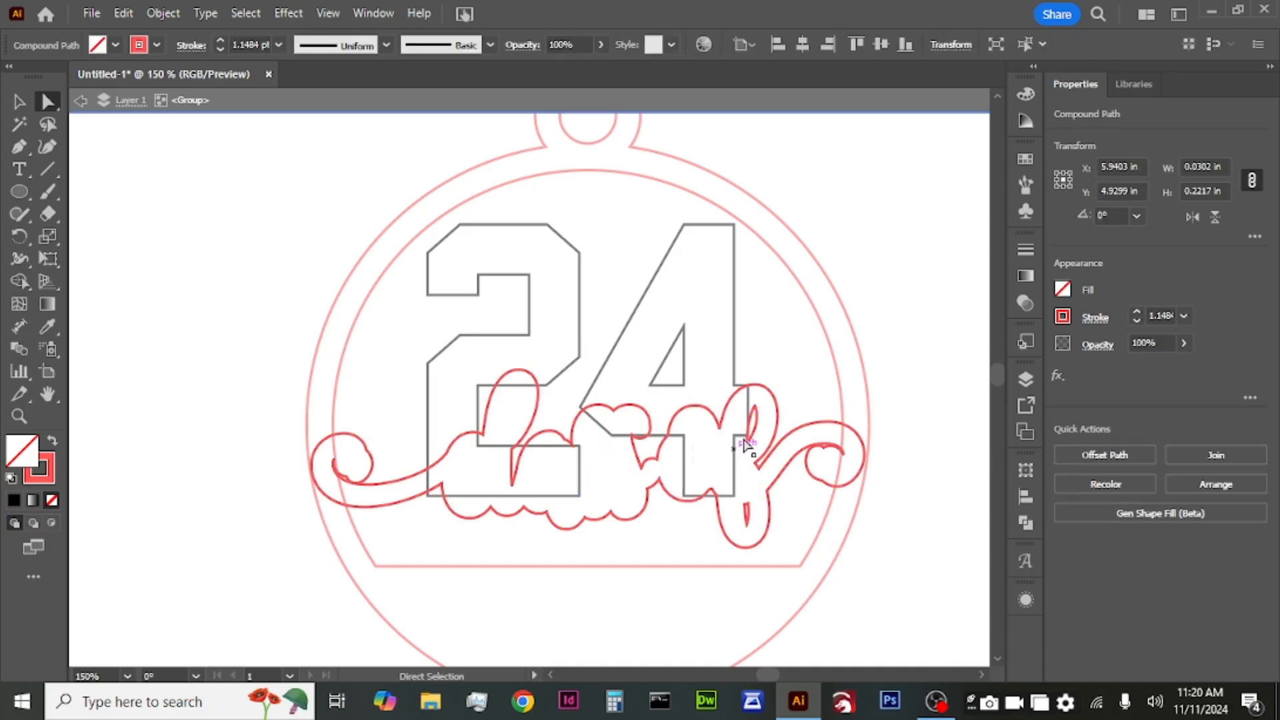
key("Delete")
left_click(749, 420)
key("Delete")
left_click(746, 514)
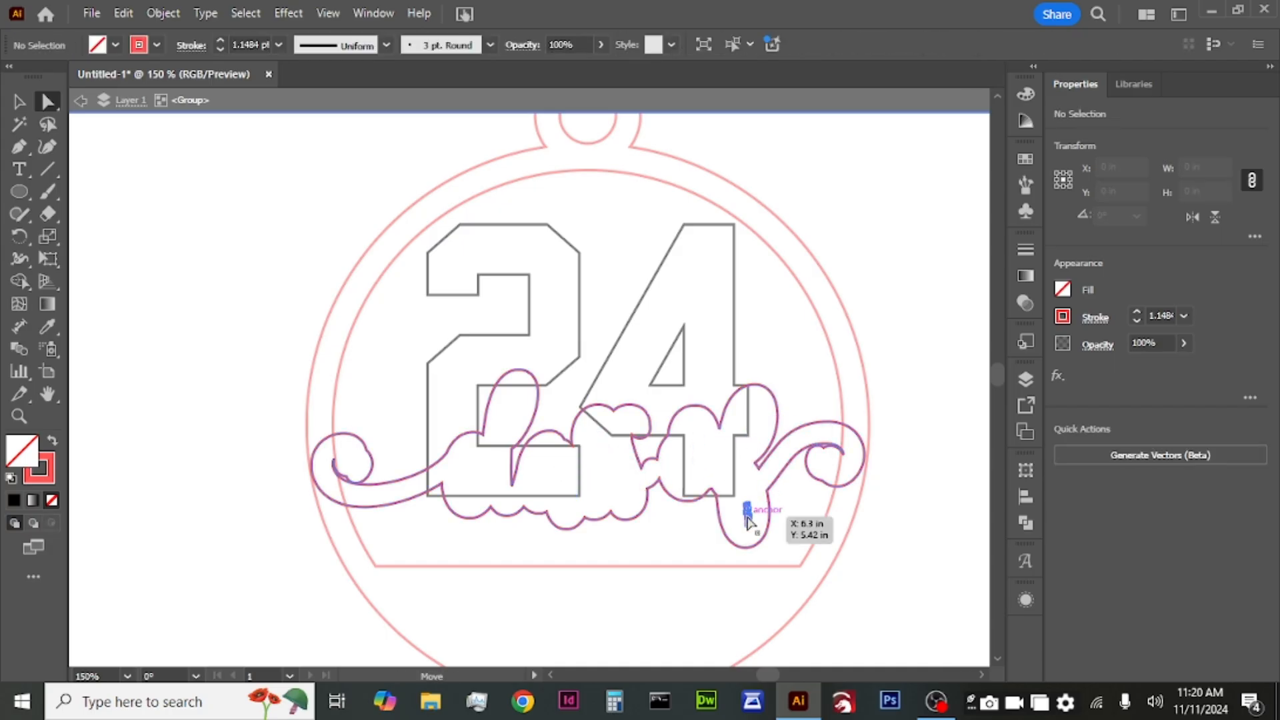
key("Delete")
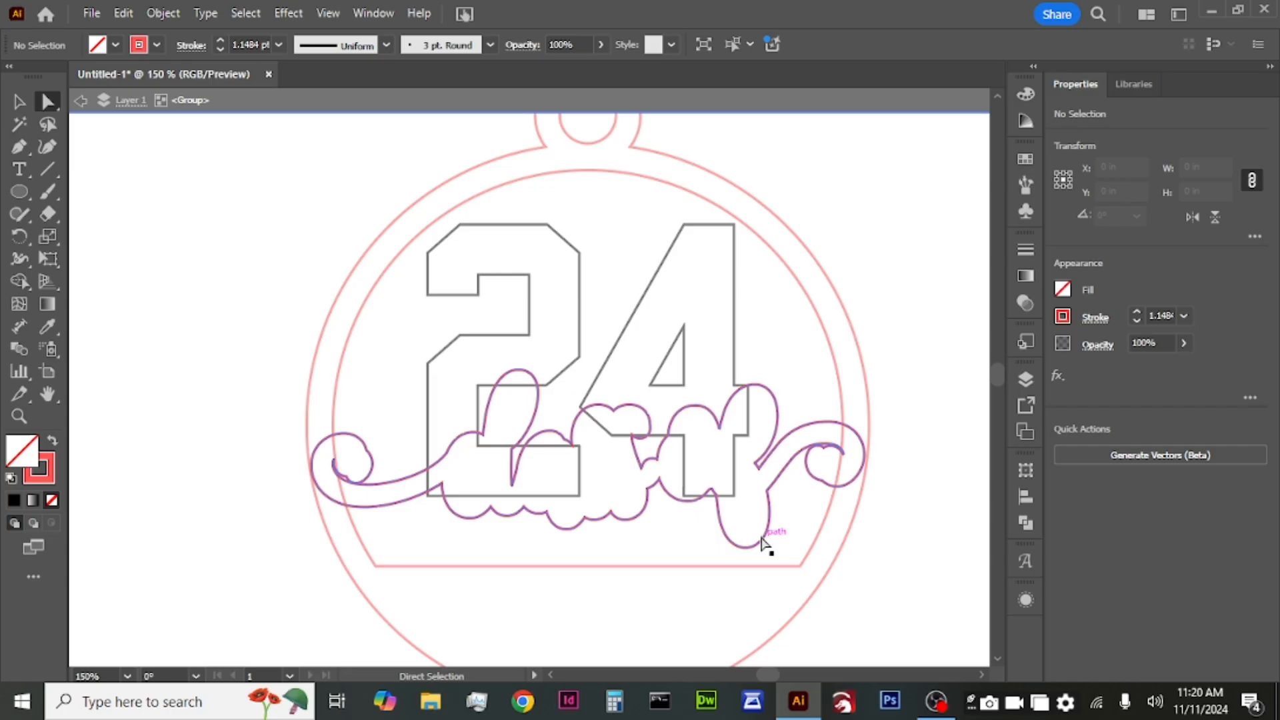
left_click(18, 101)
double_click(239, 177)
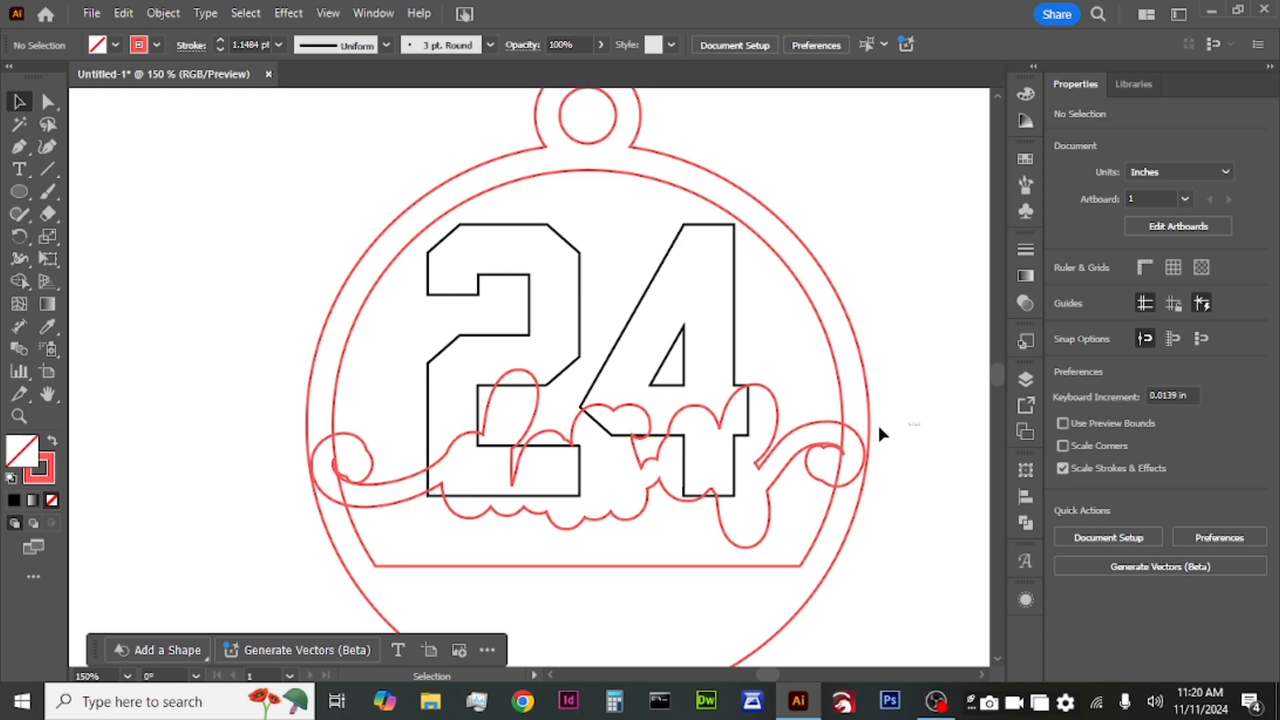
Unite the ornament frame, the 24 and the lettering's offset outline into one shape and deselect it
left_click_drag(877, 423, 353, 507)
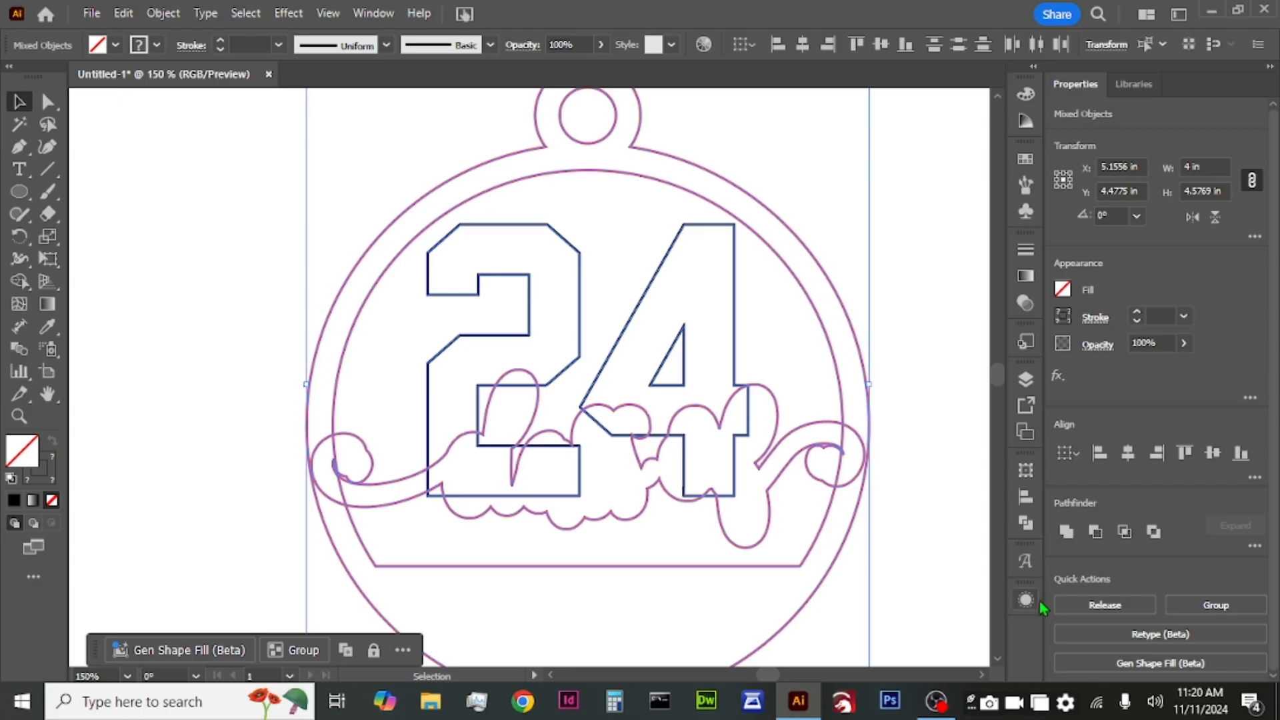
left_click(1066, 532)
left_click(933, 532)
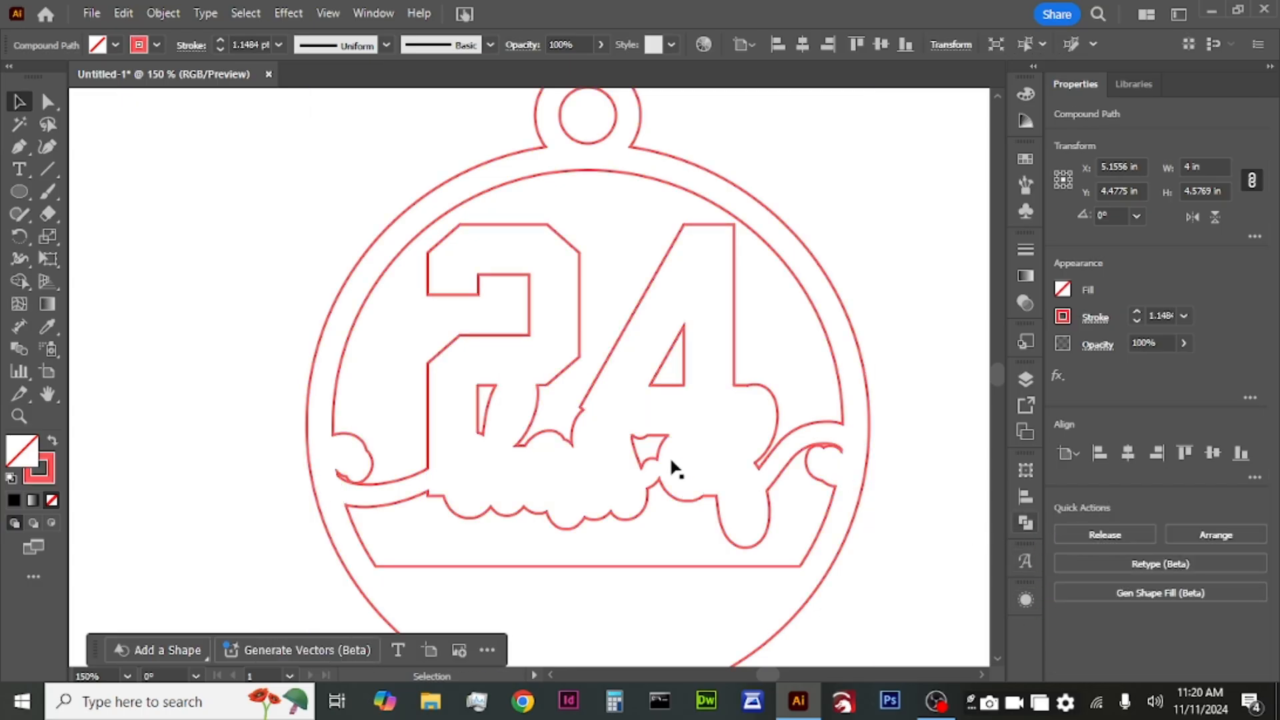
Move the outlined "class of" group back over the united ornament at about X 5.16 in, Y 5.01 in, and check its alignment
scroll(817, 561, "down", 1)
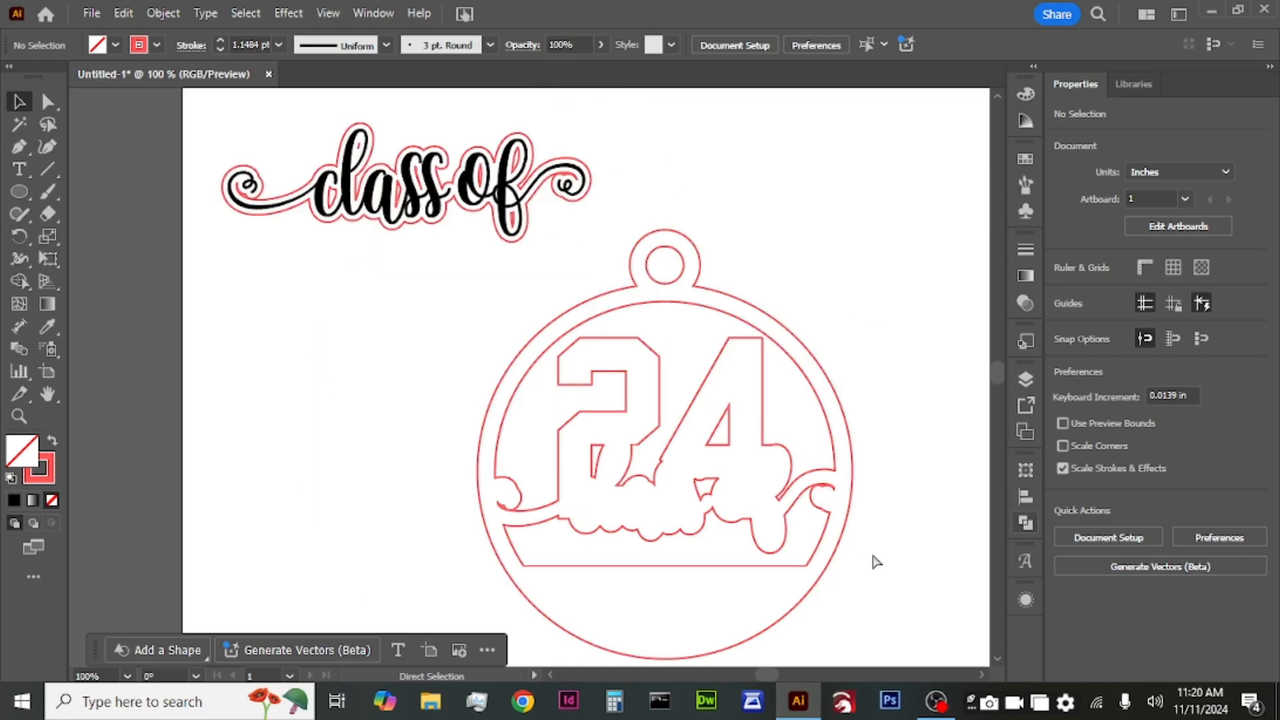
scroll(847, 557, "down", 2)
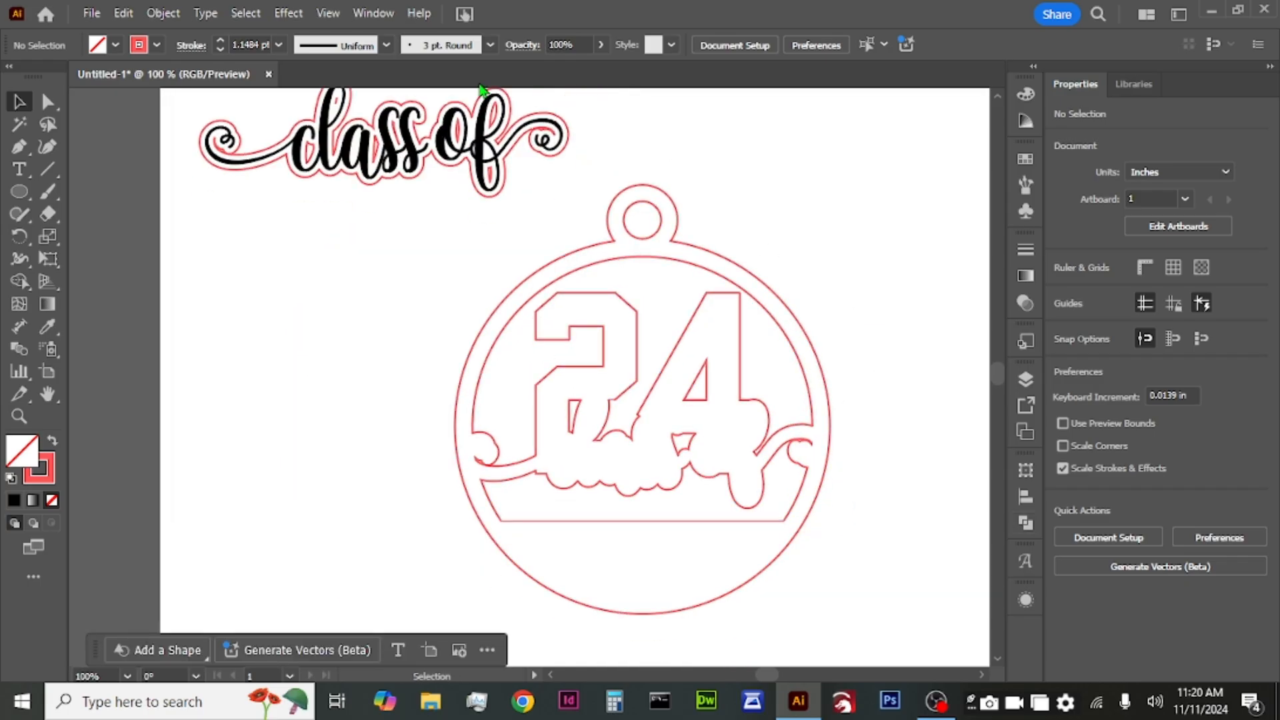
left_click_drag(454, 152, 437, 181)
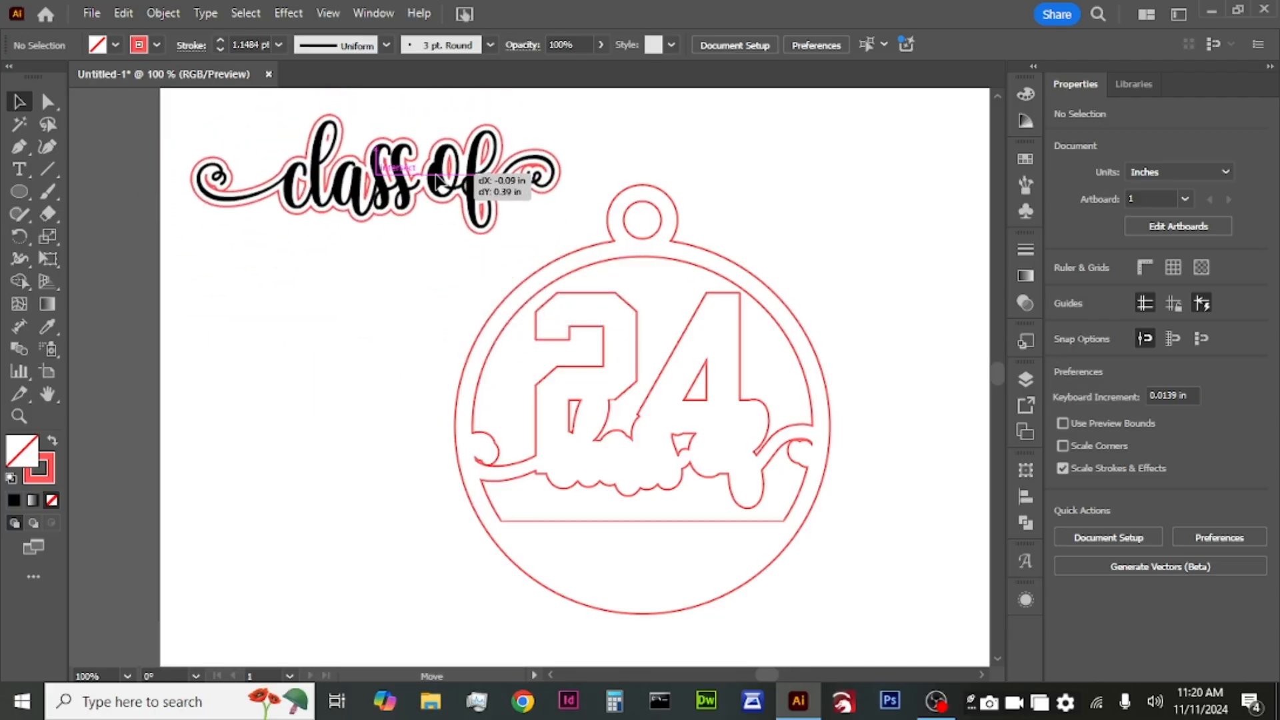
left_click_drag(437, 181, 437, 181)
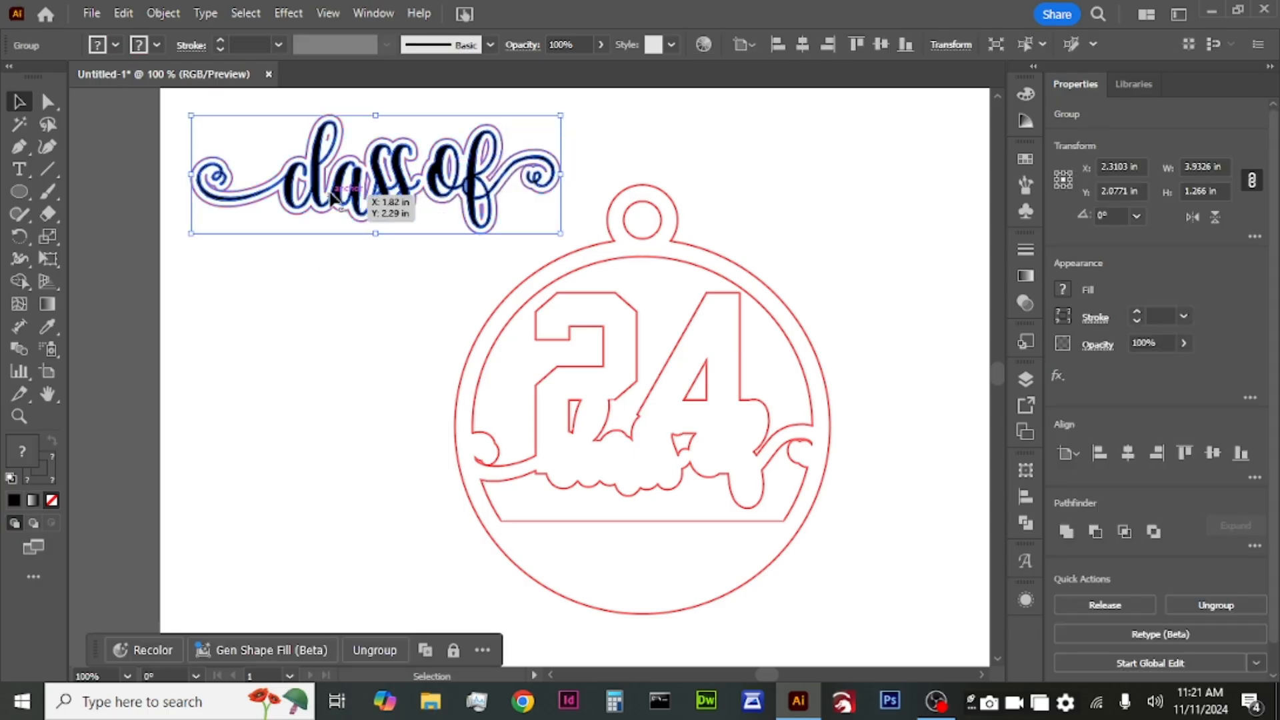
left_click_drag(333, 199, 560, 503)
scroll(637, 493, "up", 6)
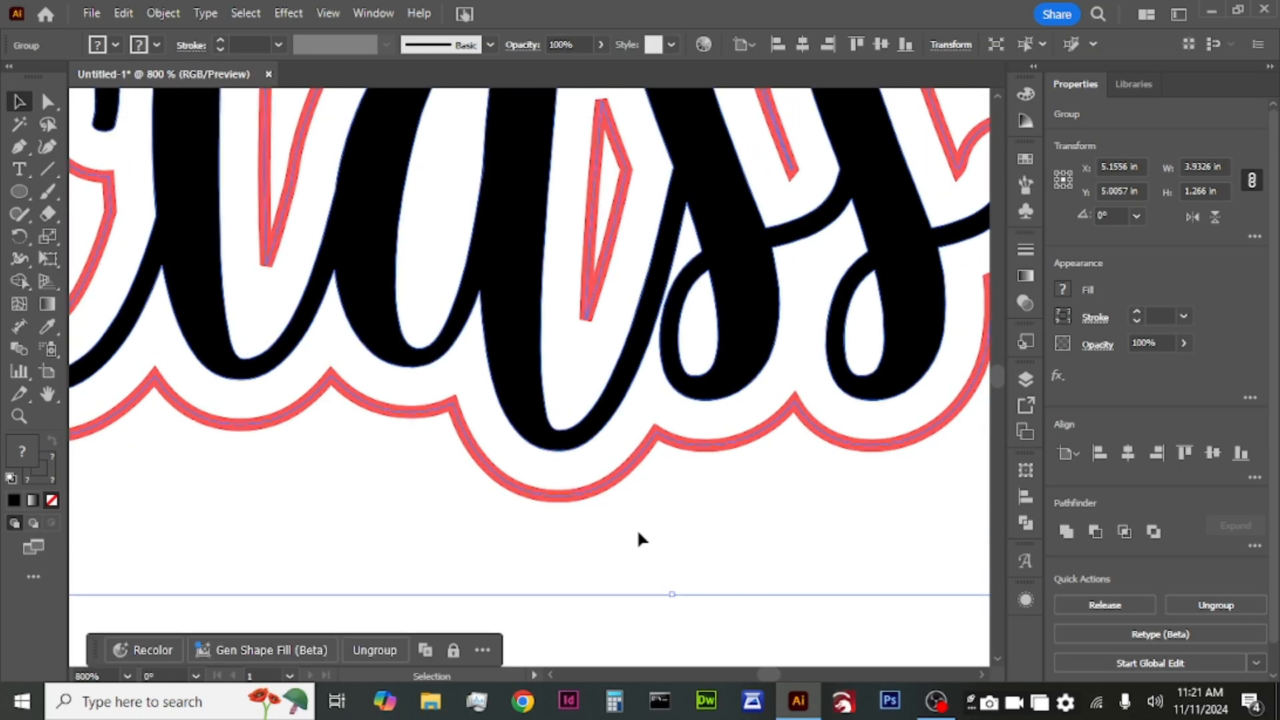
scroll(637, 507, "down", 6)
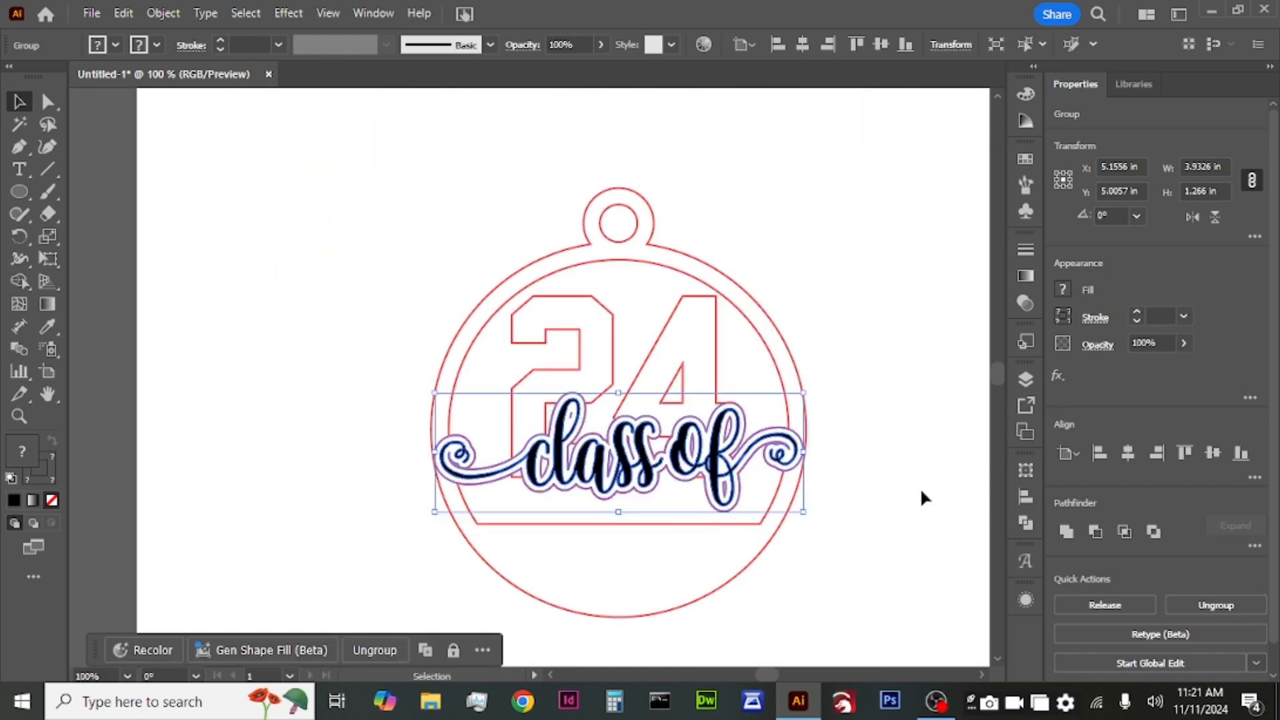
Move the outlined "class of" group off the ornament to about X 2.44 in, Y 1.93 in
left_click(895, 486)
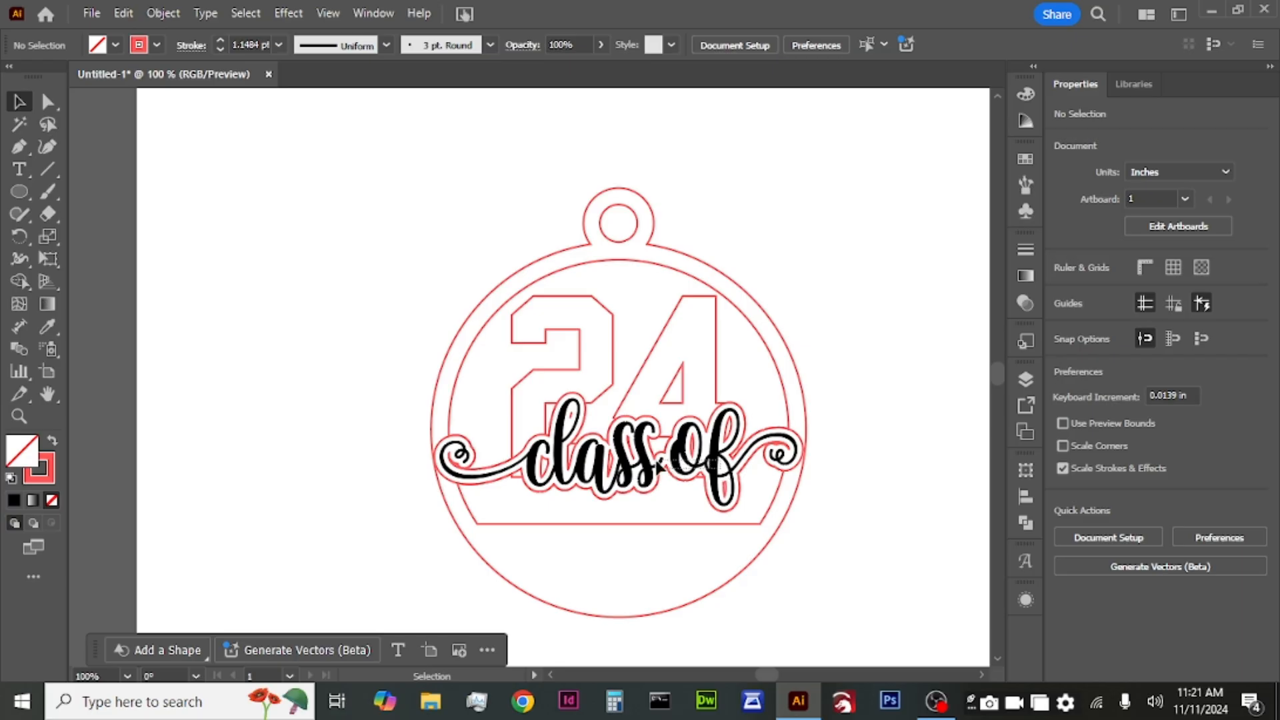
left_click_drag(657, 462, 458, 174)
left_click(813, 474)
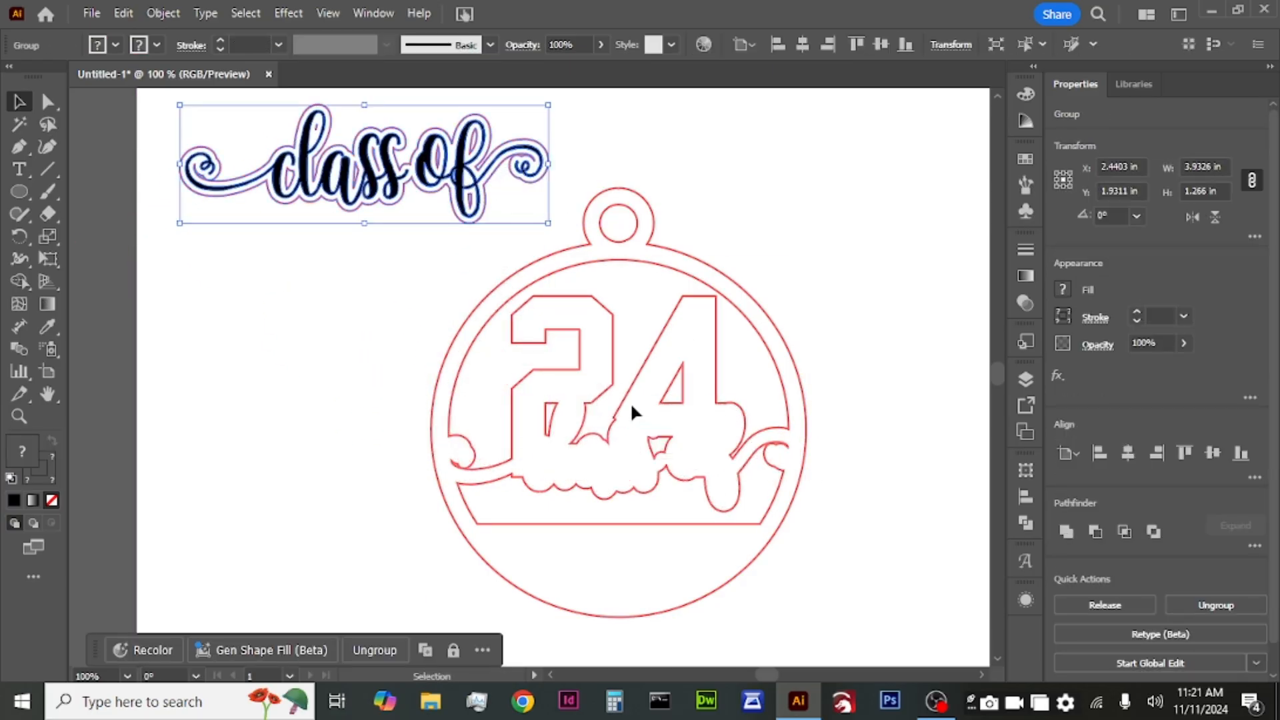
Delete the segment that joins the top of the left swirl to the frame's inner outline
scroll(687, 533, "up", 1)
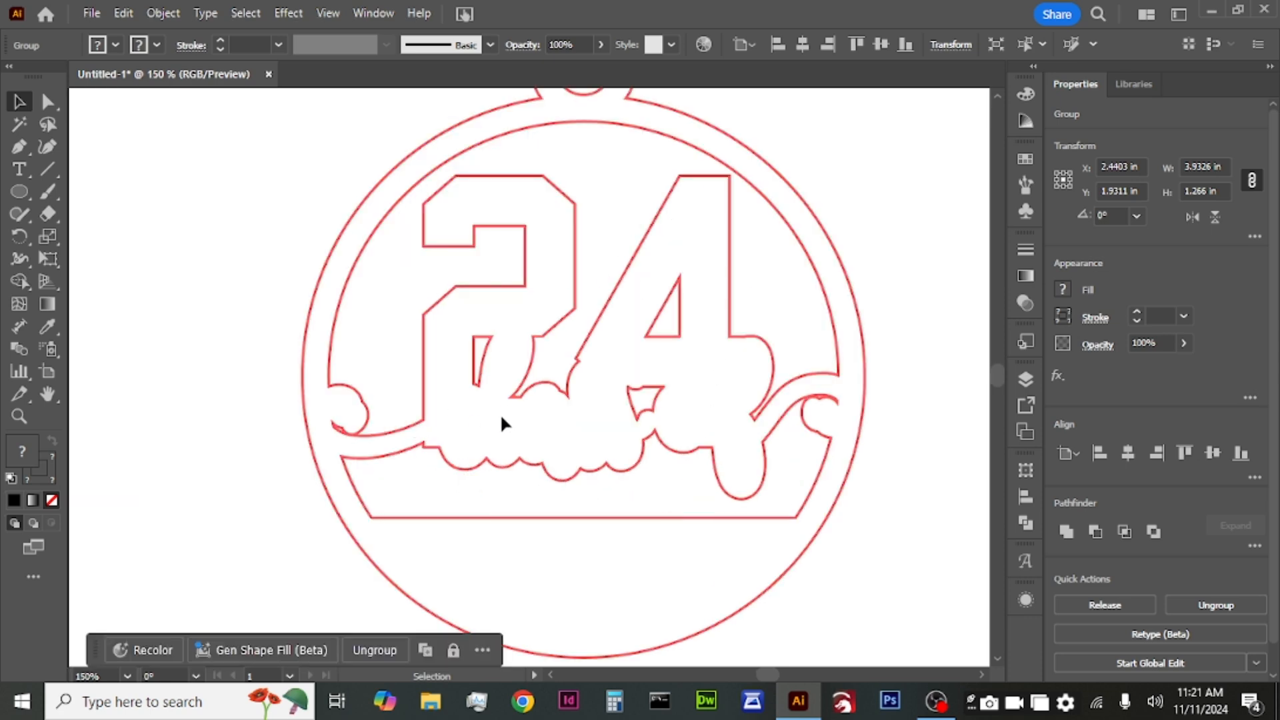
scroll(326, 400, "up", 6)
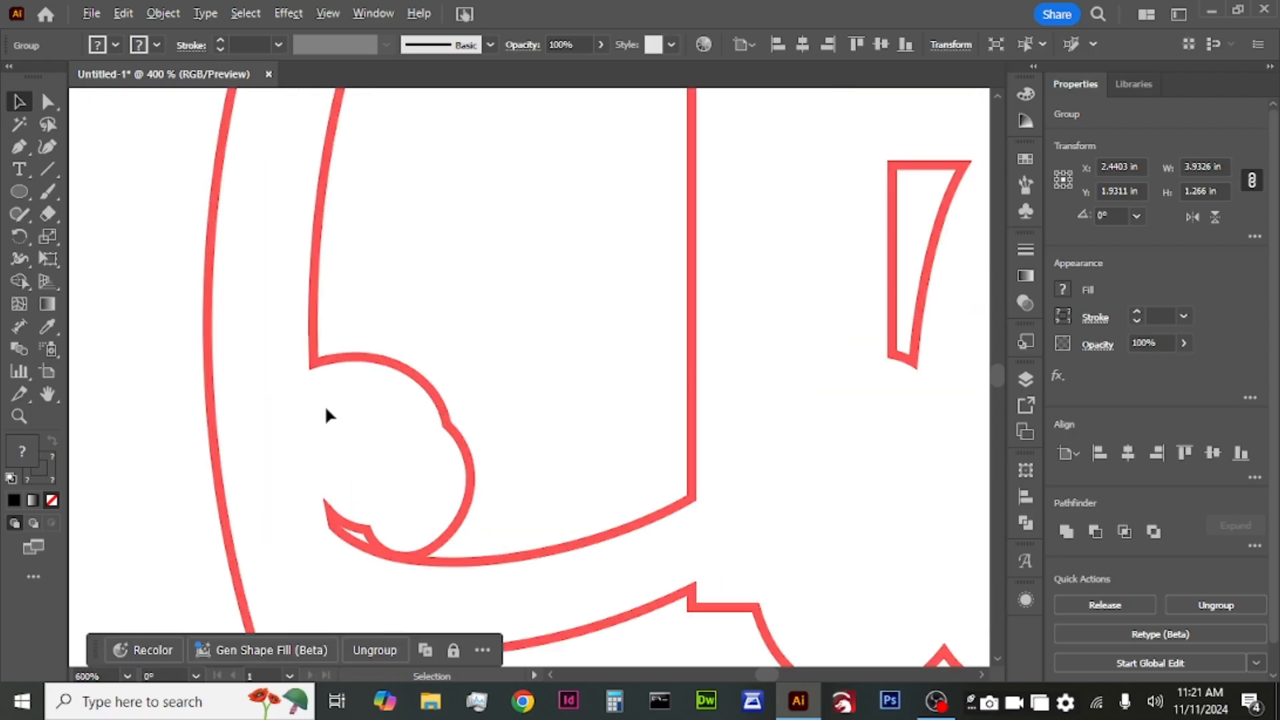
scroll(326, 409, "down", 1)
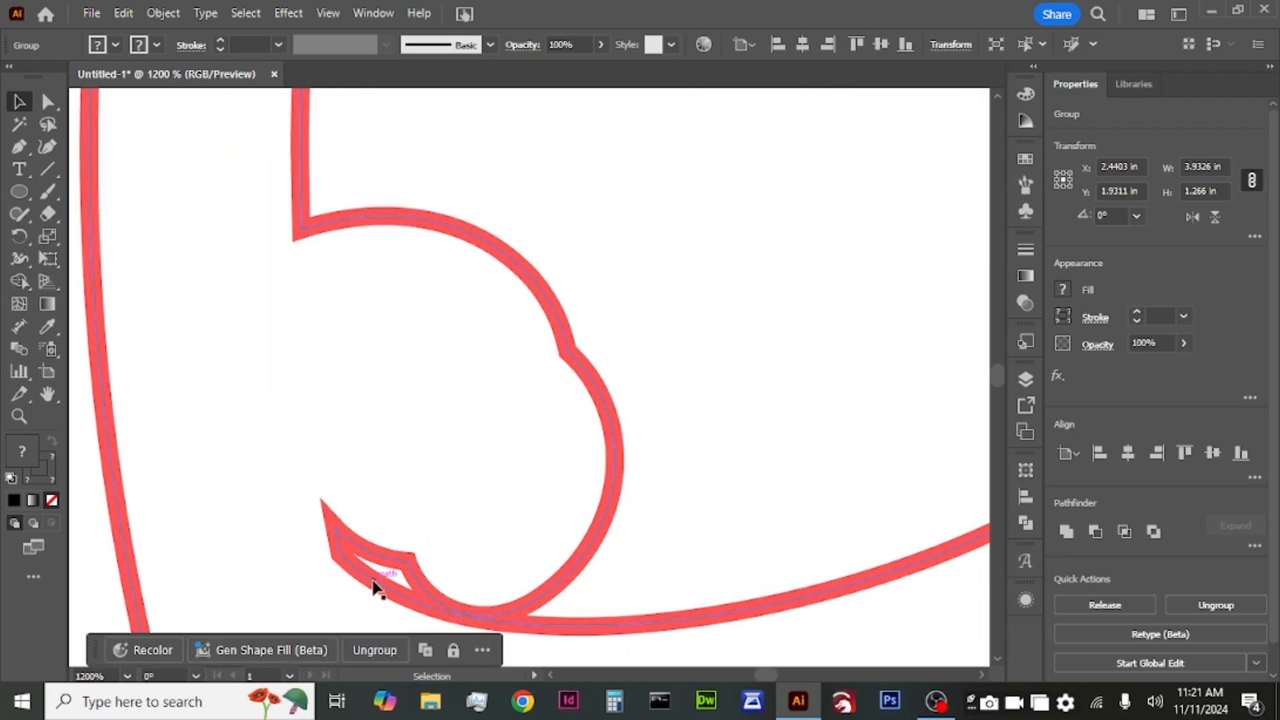
left_click(47, 102)
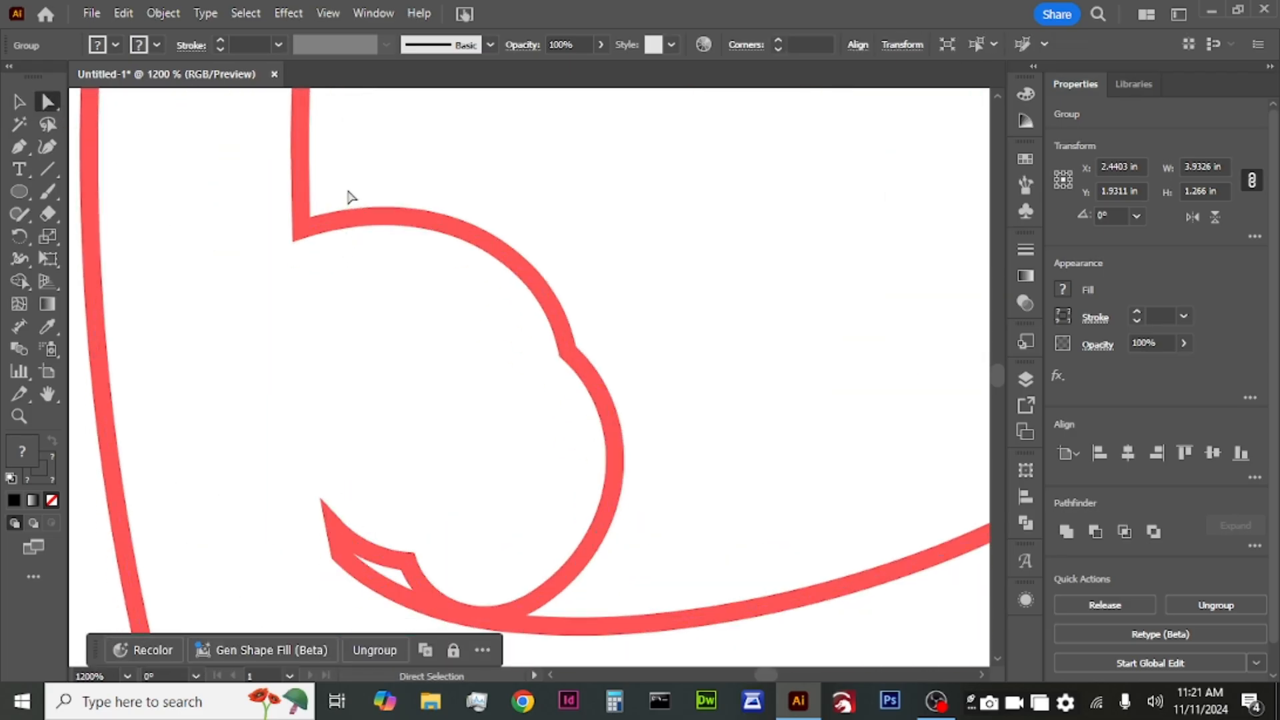
left_click_drag(335, 275, 336, 276)
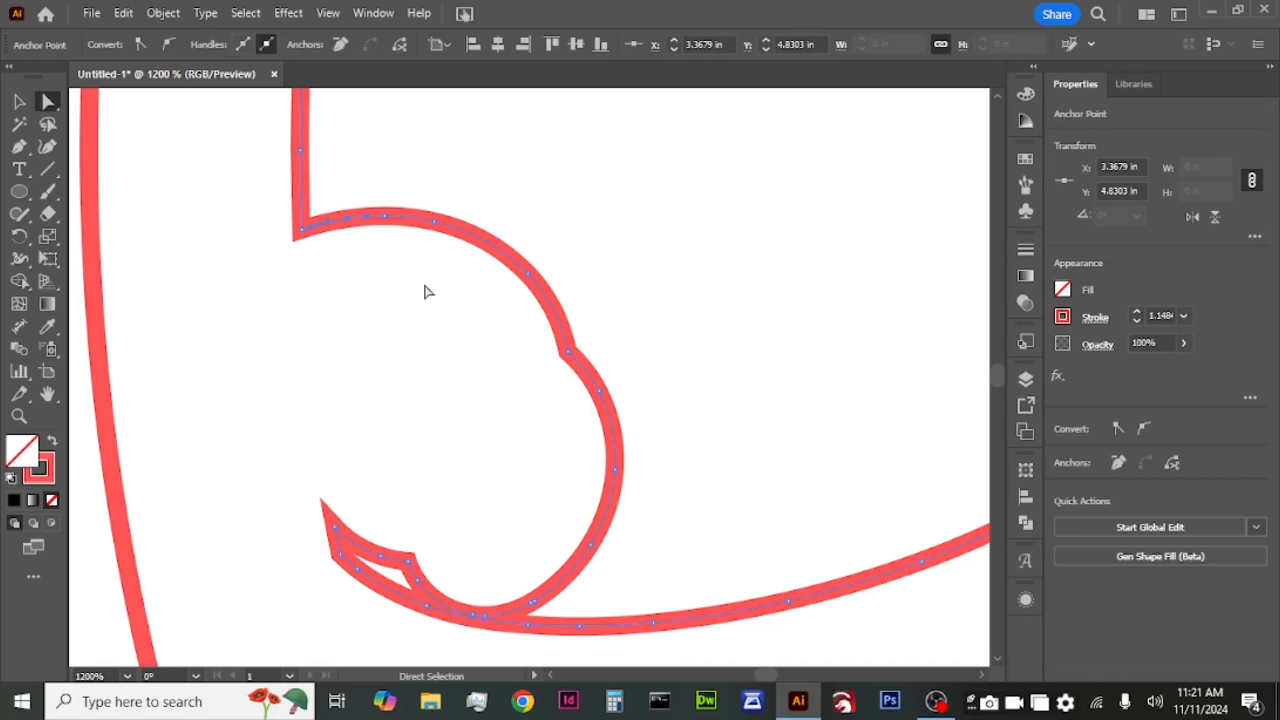
key("Delete")
Delete the segments at the left swirl's pointed lower tip and undo the excess deletion of the whole path
left_click(363, 530)
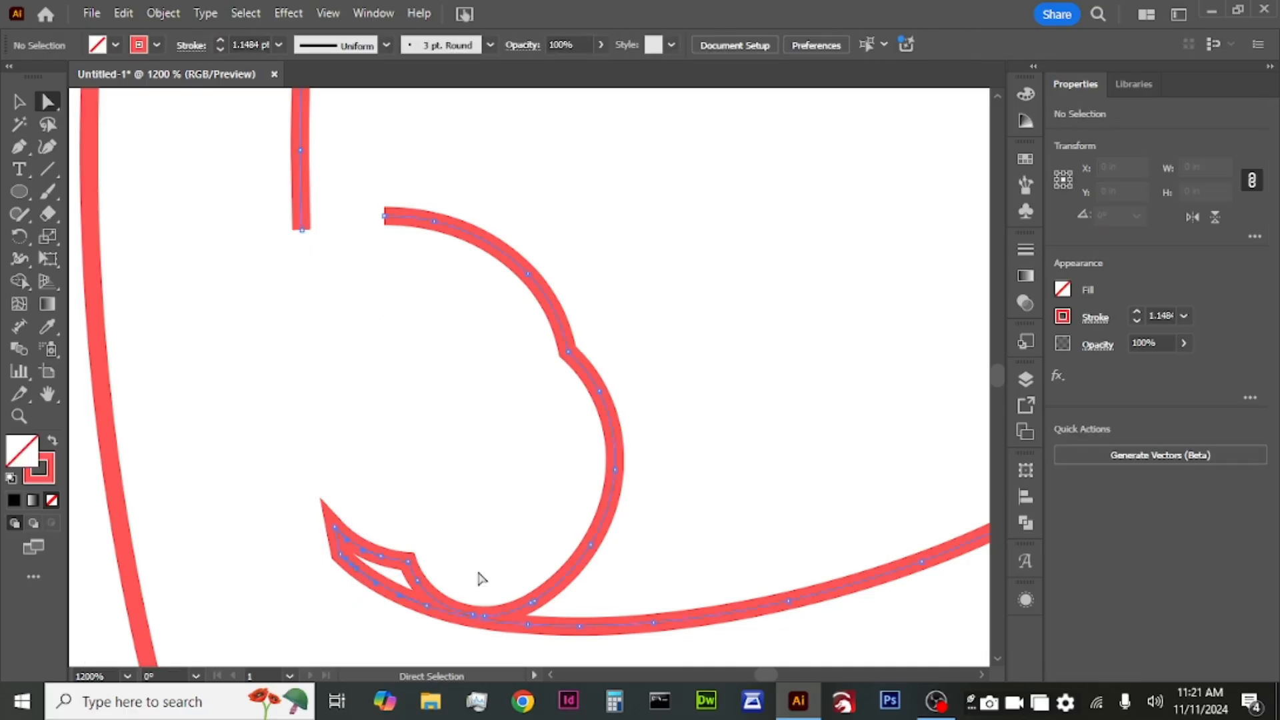
scroll(448, 505, "down", 7)
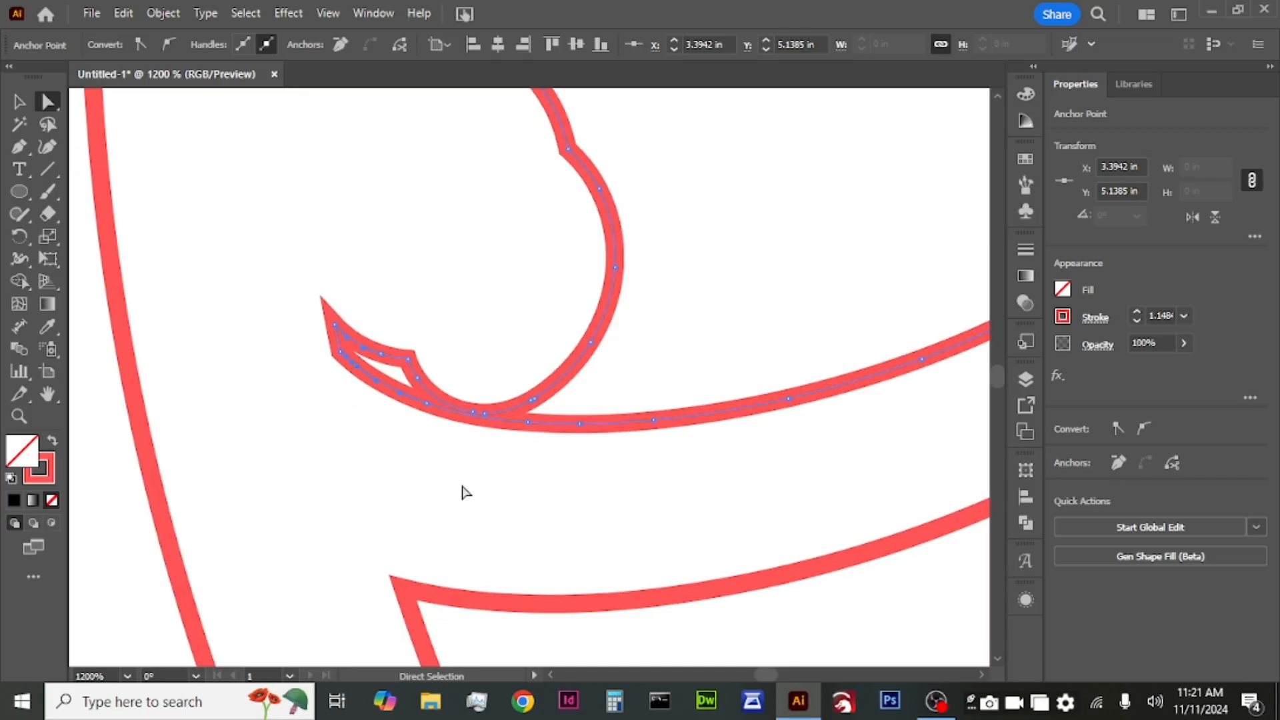
scroll(462, 494, "down", 2)
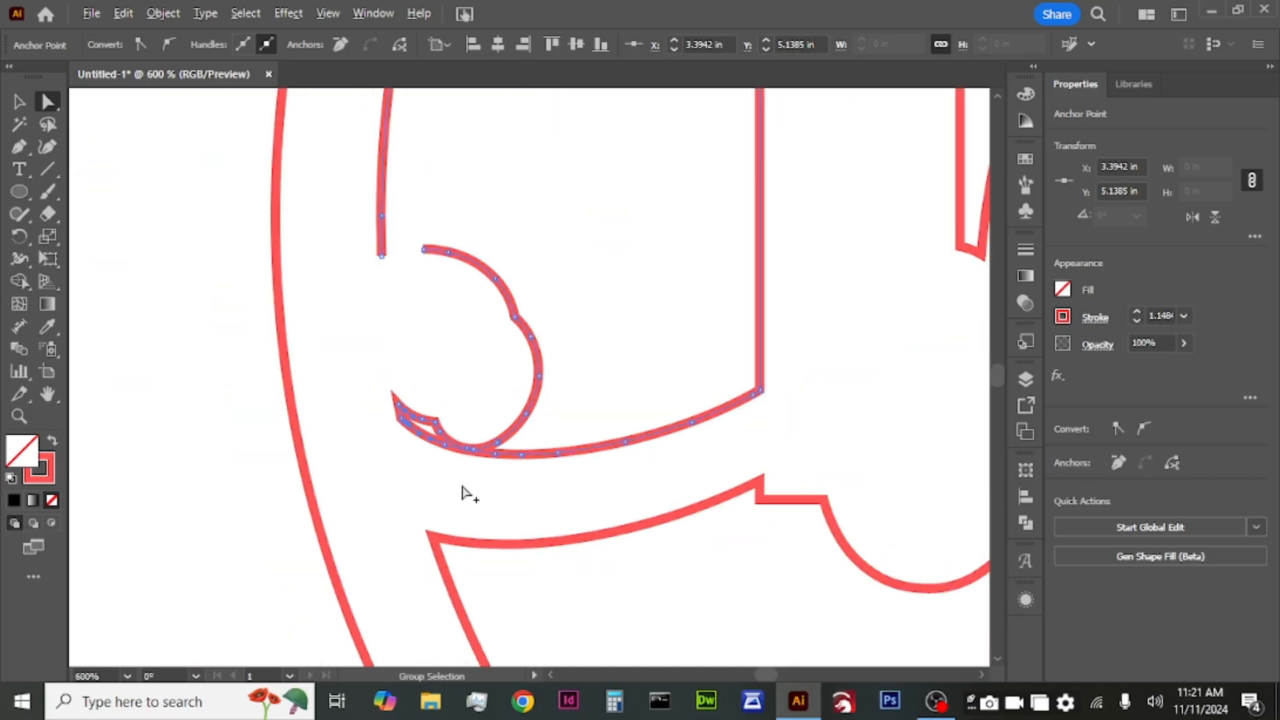
key("Delete")
key("Delete")
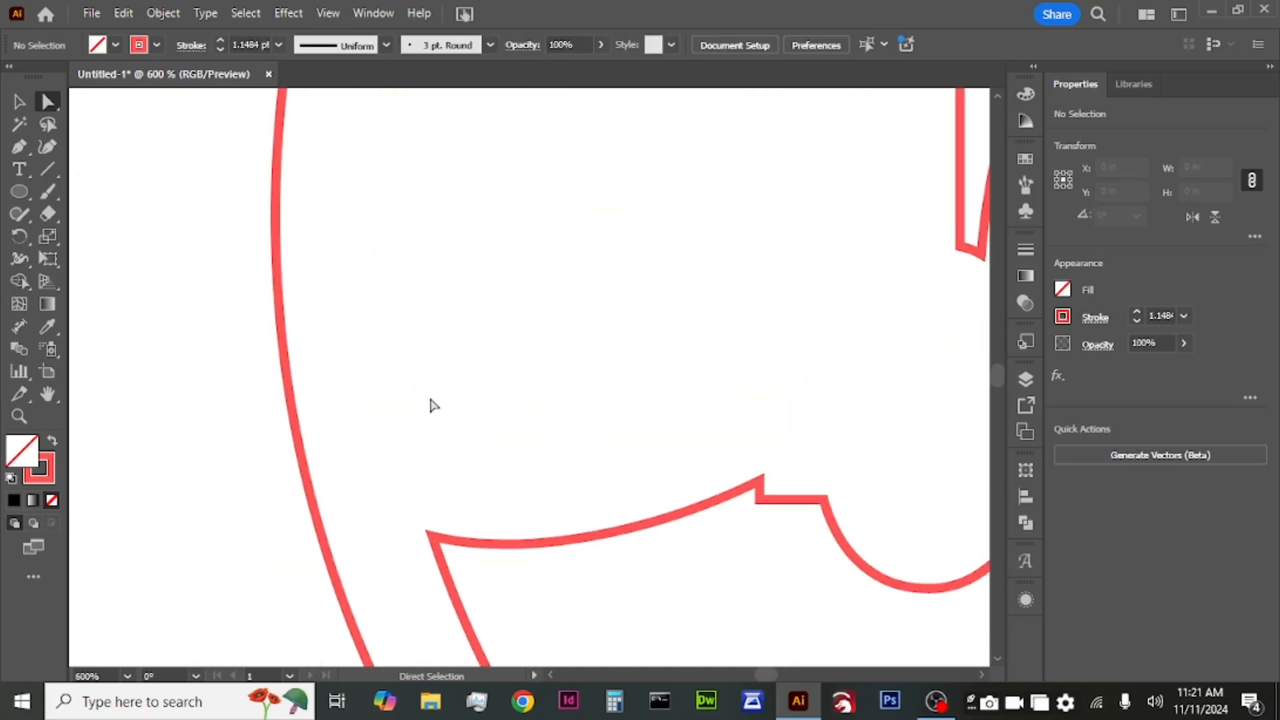
key("ctrl+z")
key("ctrl+z")
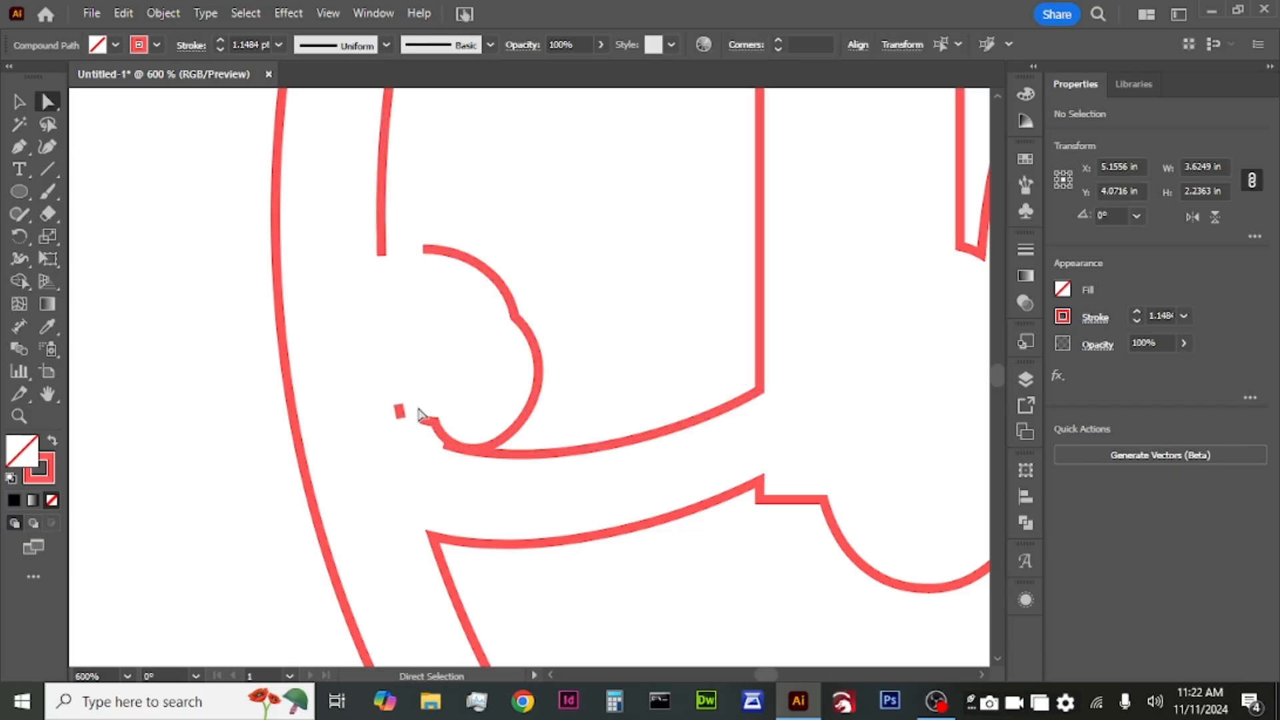
Delete the leftover fragment at the left swirl's tip and the segment joining the lower lettering outline to the frame's inner edge
left_click_drag(407, 385, 367, 458)
key("Delete")
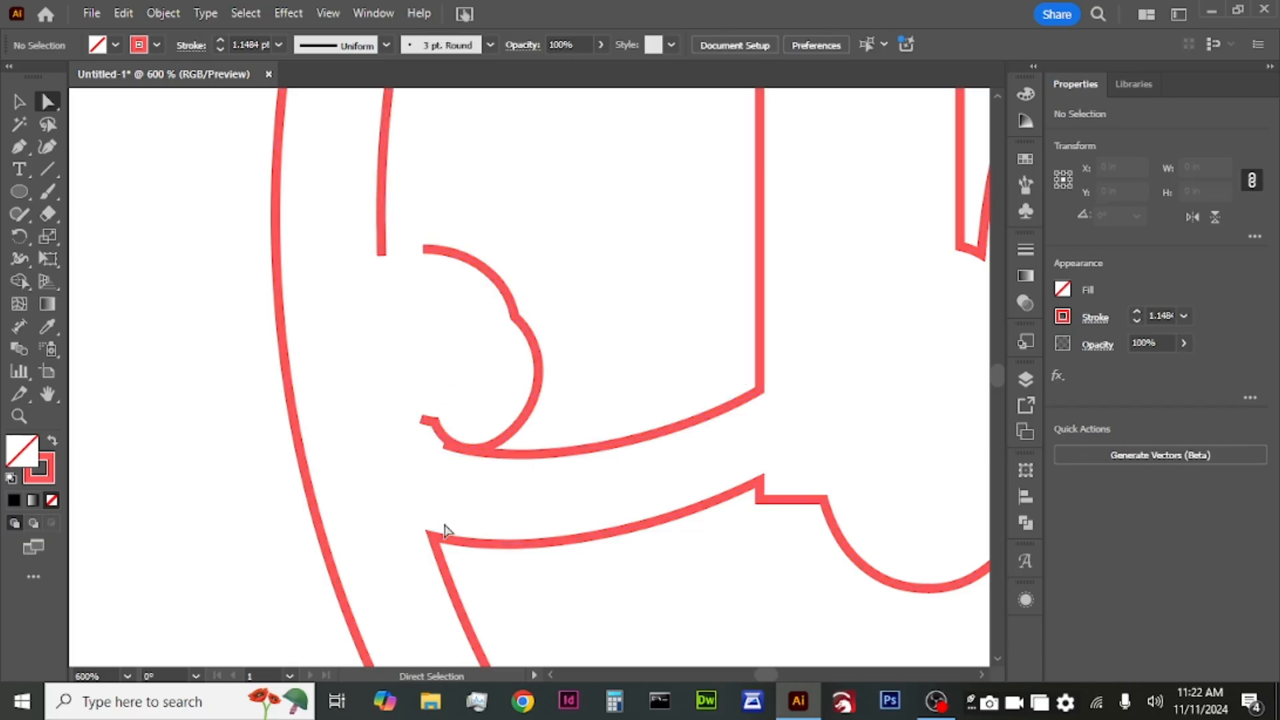
left_click_drag(456, 559, 459, 557)
key("Delete")
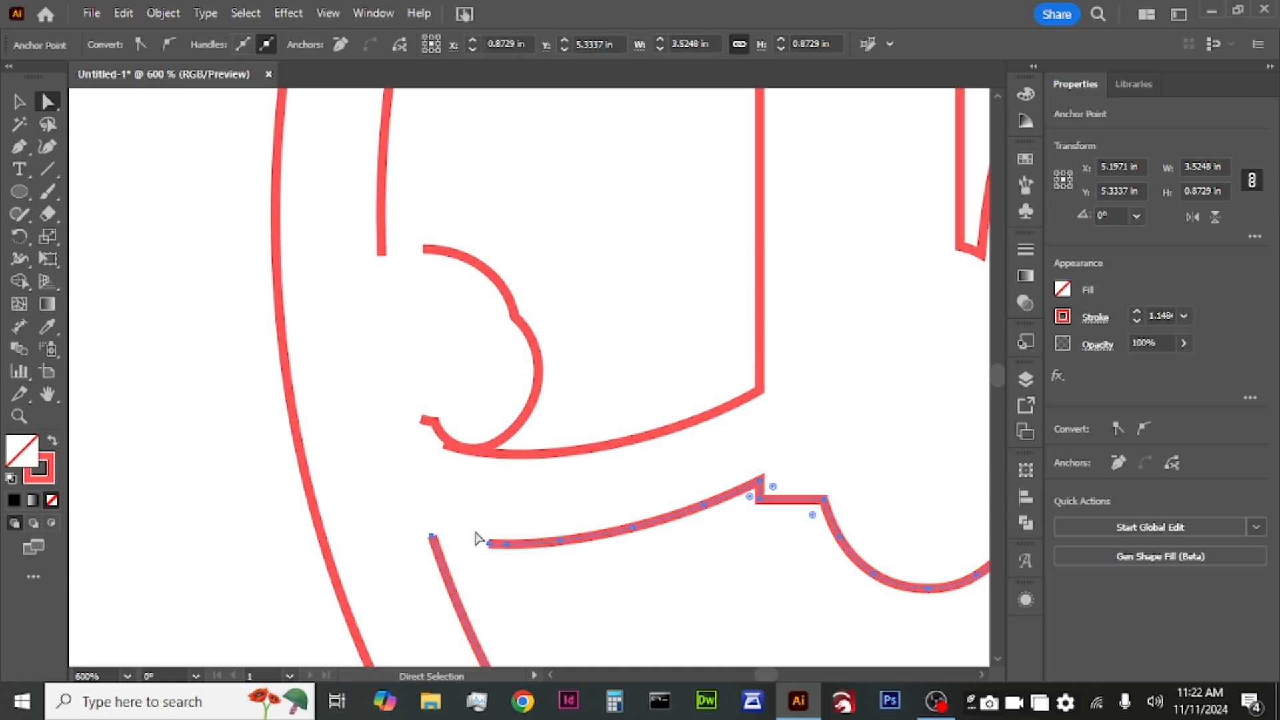
left_click(475, 498)
Delete the segments that join the right swirl and the lettering's upper outline to the frame's inner edge
scroll(474, 498, "down", 8)
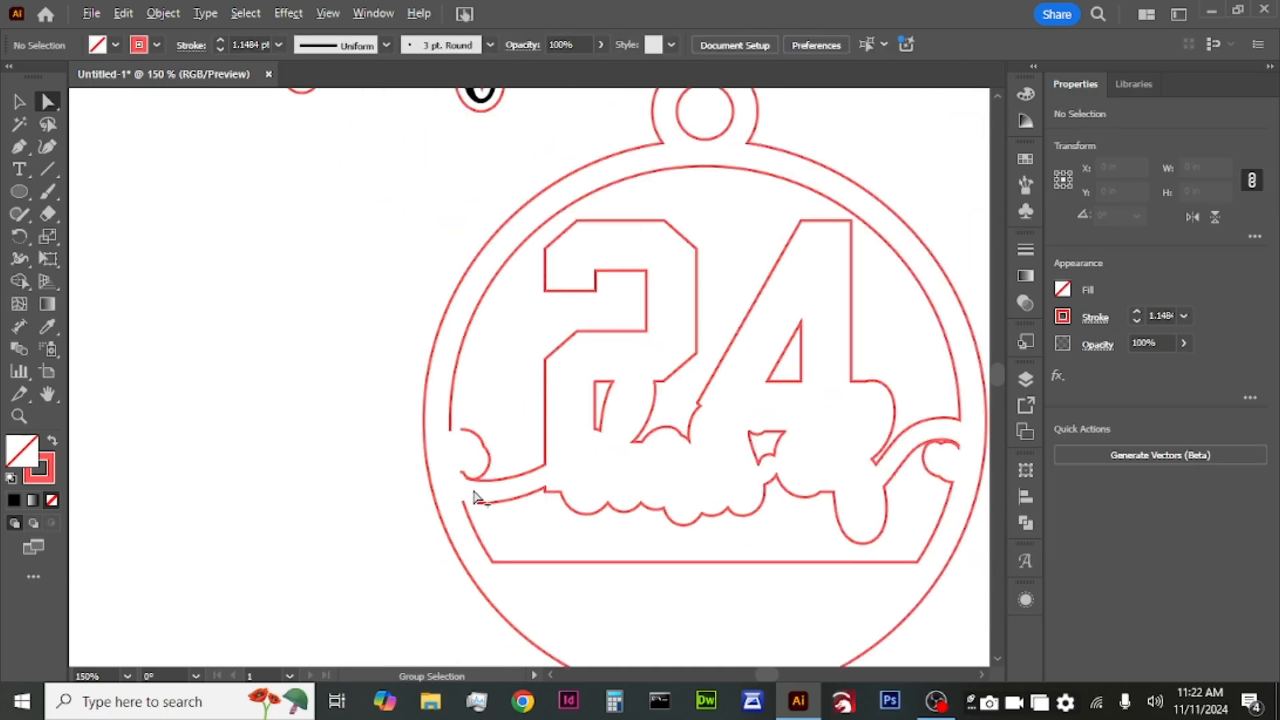
scroll(777, 531, "up", 3)
scroll(815, 491, "up", 5)
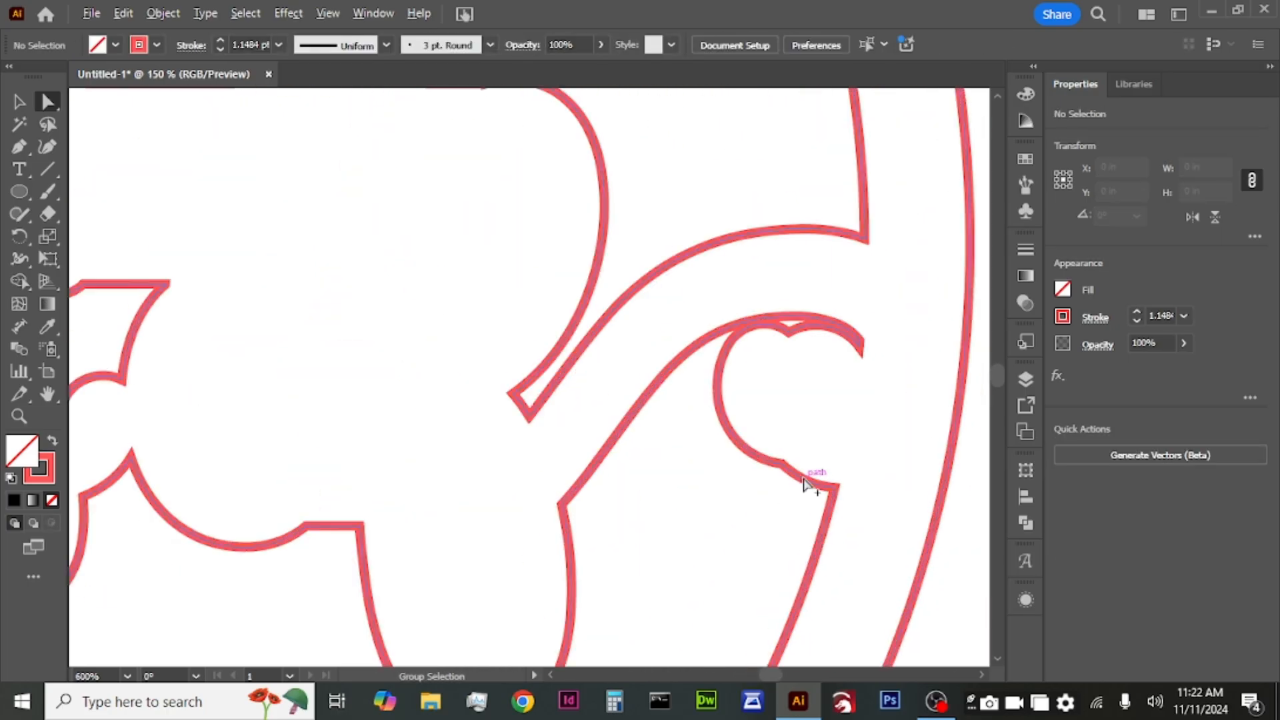
left_click_drag(813, 512, 815, 512)
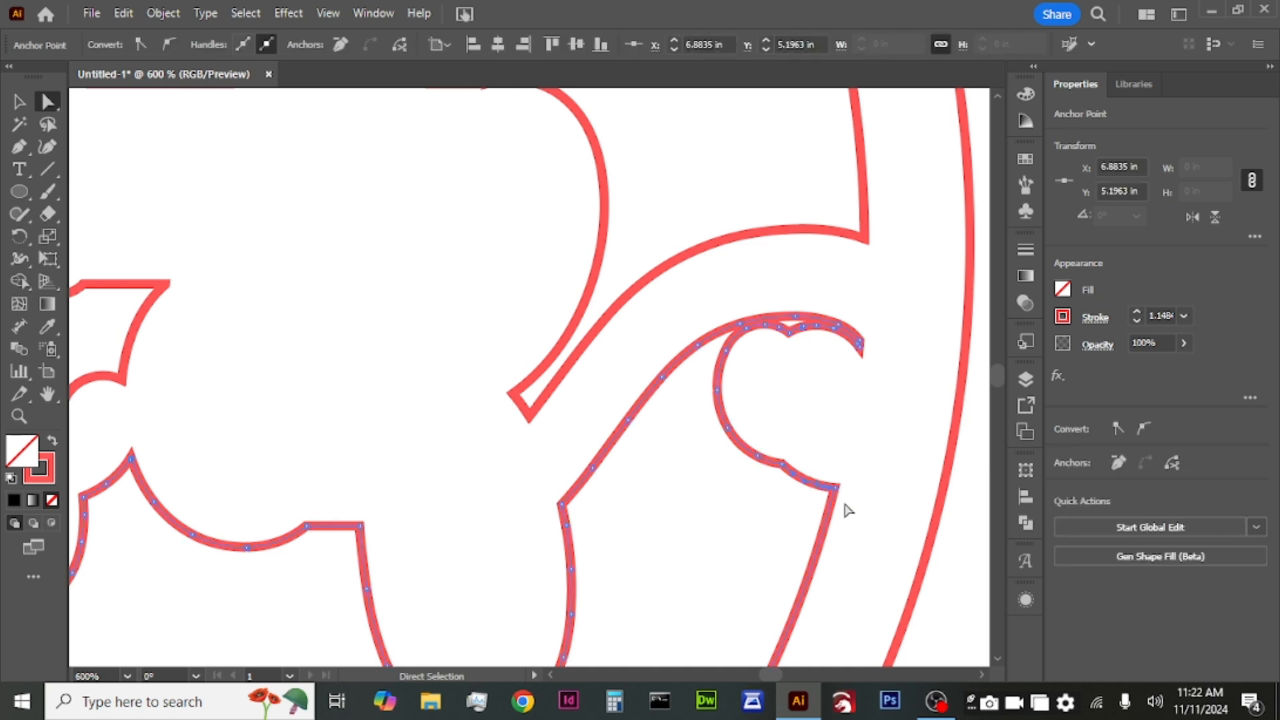
key("Delete")
left_click(861, 256)
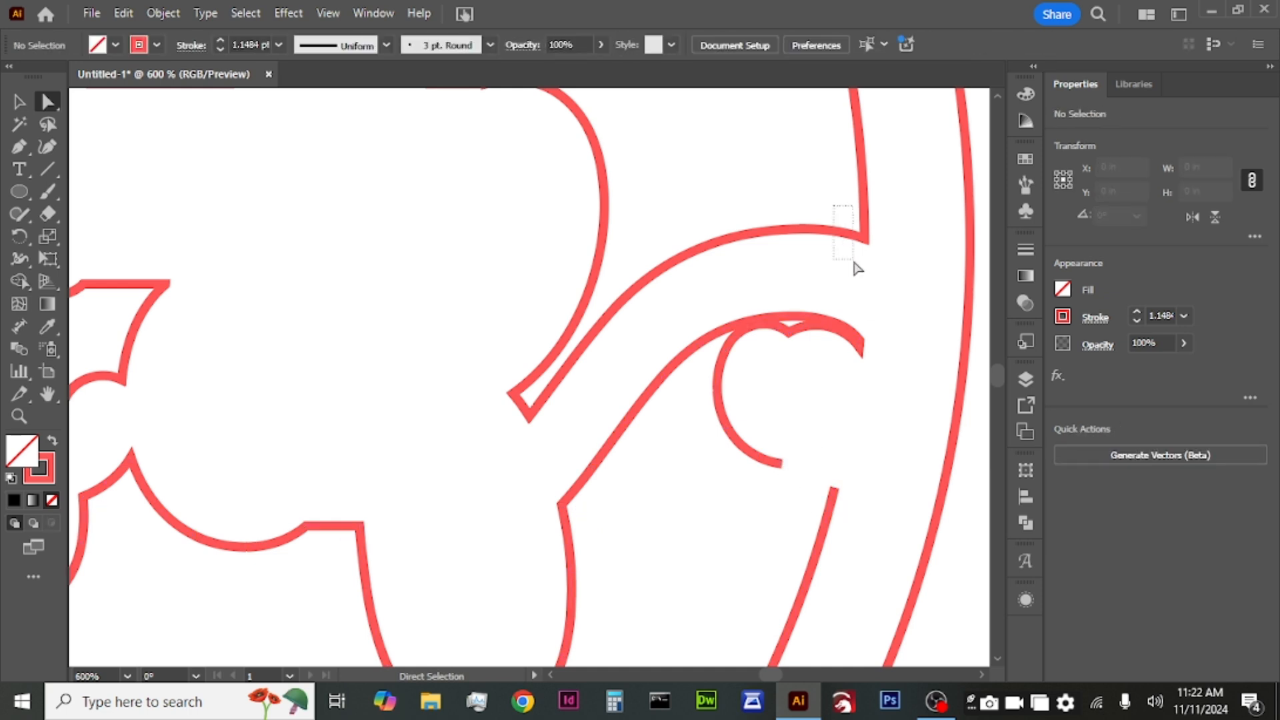
left_click_drag(853, 261, 853, 261)
key("Delete")
left_click(885, 348)
Delete the detached lower lettering outline and the detached upper outline of the 24 from inside the frame
left_click_drag(879, 314, 779, 370)
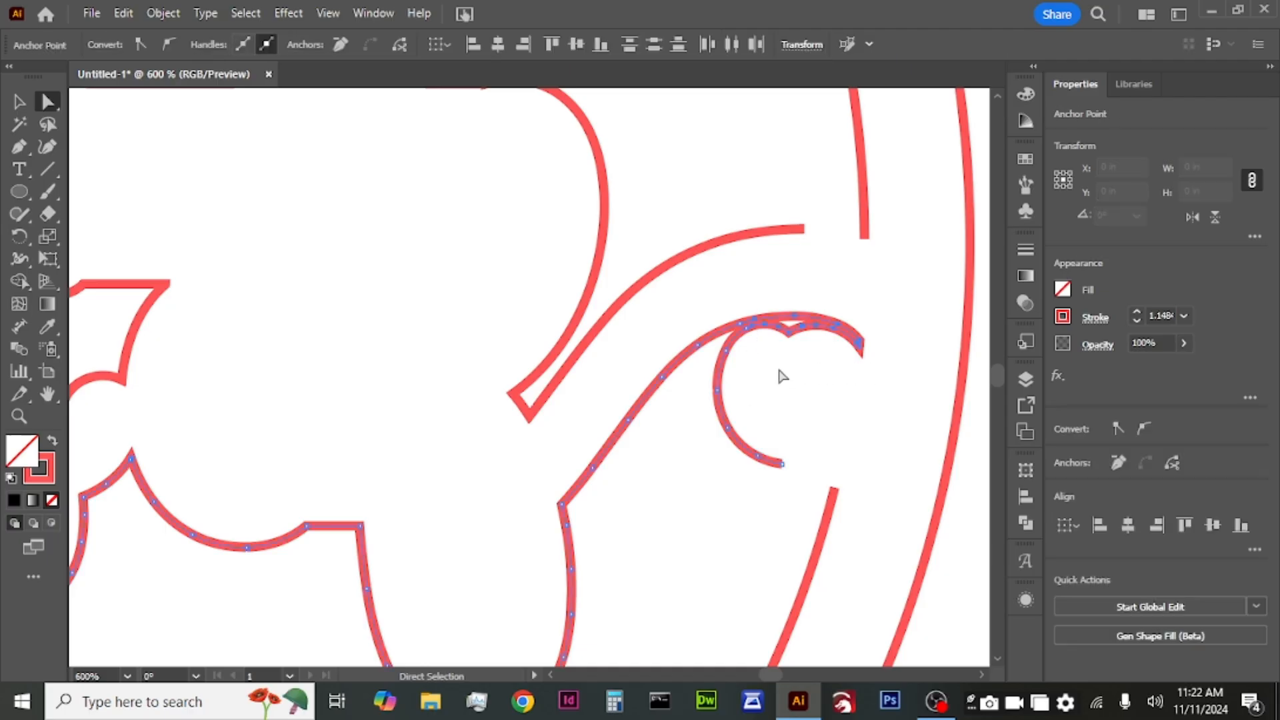
key("Delete")
key("Delete")
left_click(574, 365)
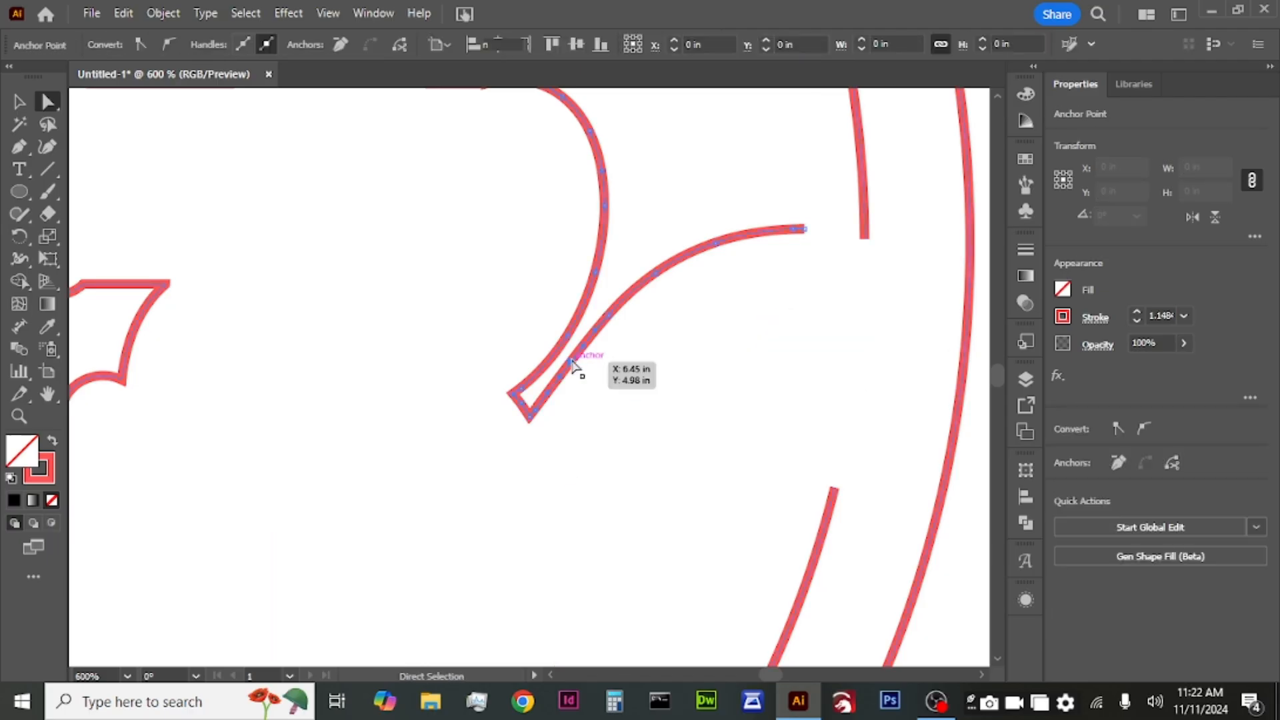
key("Delete")
Delete the small closed shapes and the left swirl remnant remaining inside the frame, and deselect everything
scroll(554, 366, "down", 5)
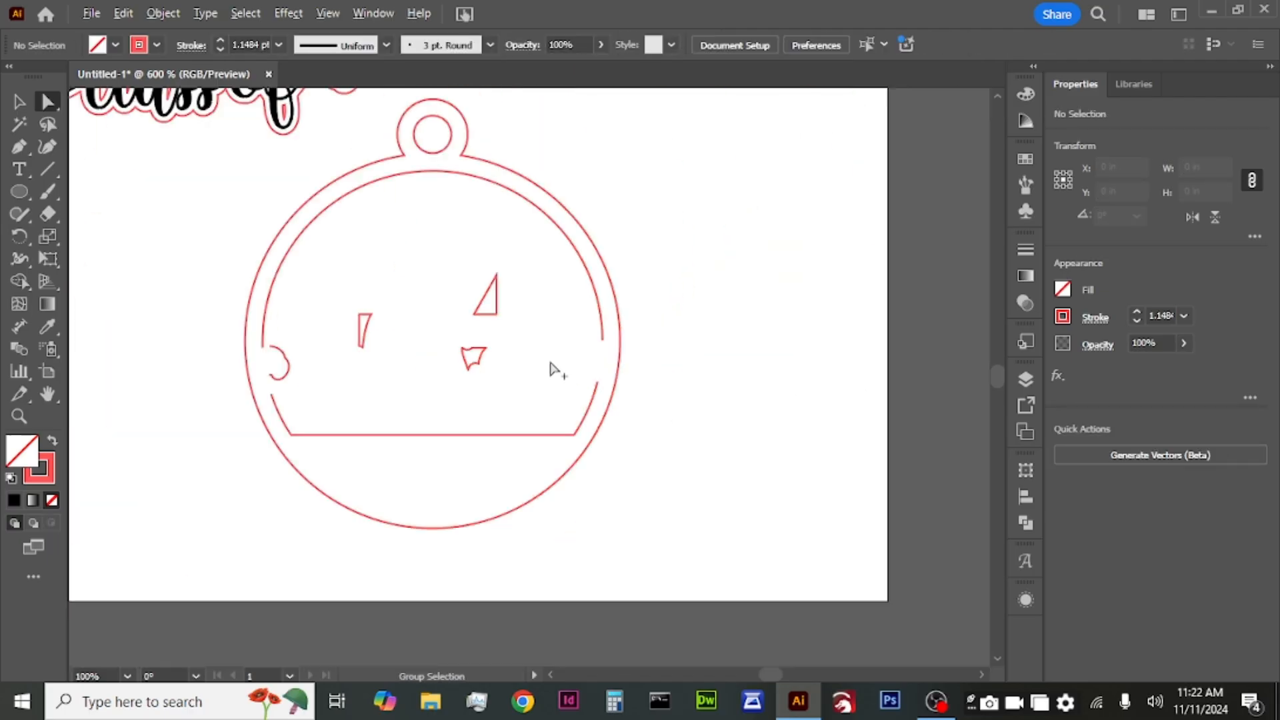
scroll(434, 372, "up", 1)
left_click_drag(562, 215, 225, 417)
key("Delete")
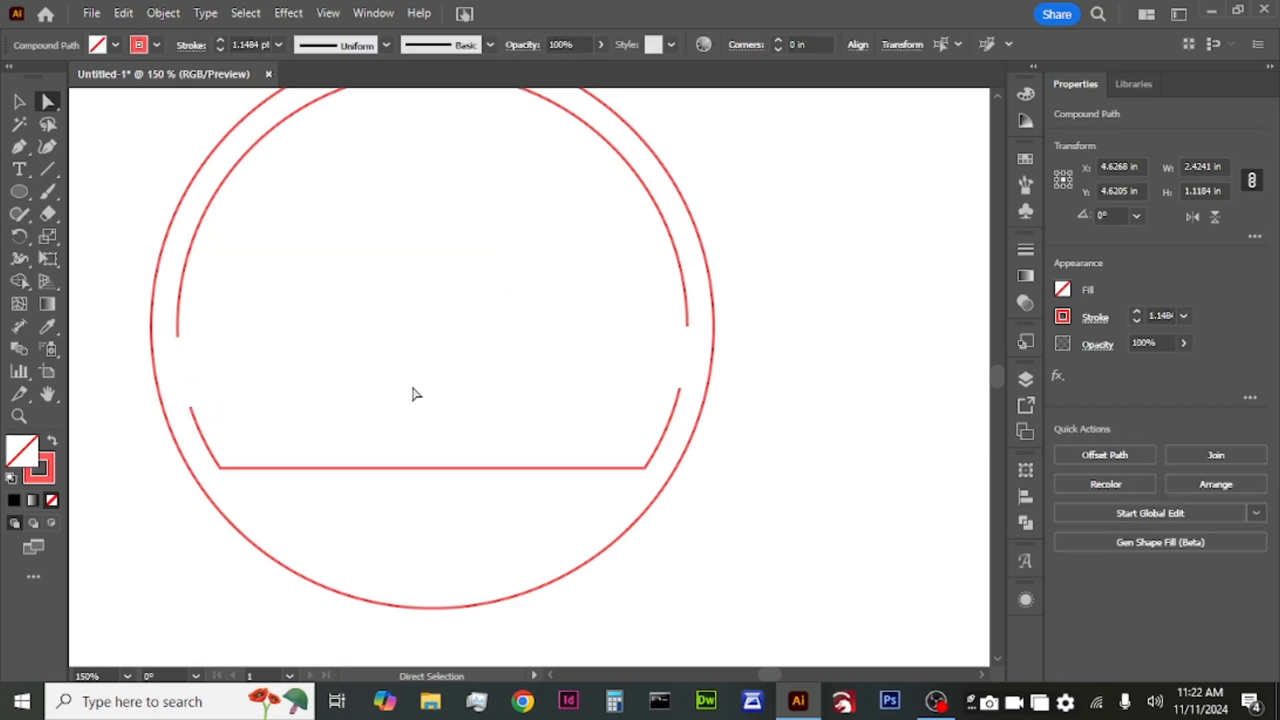
left_click(414, 393)
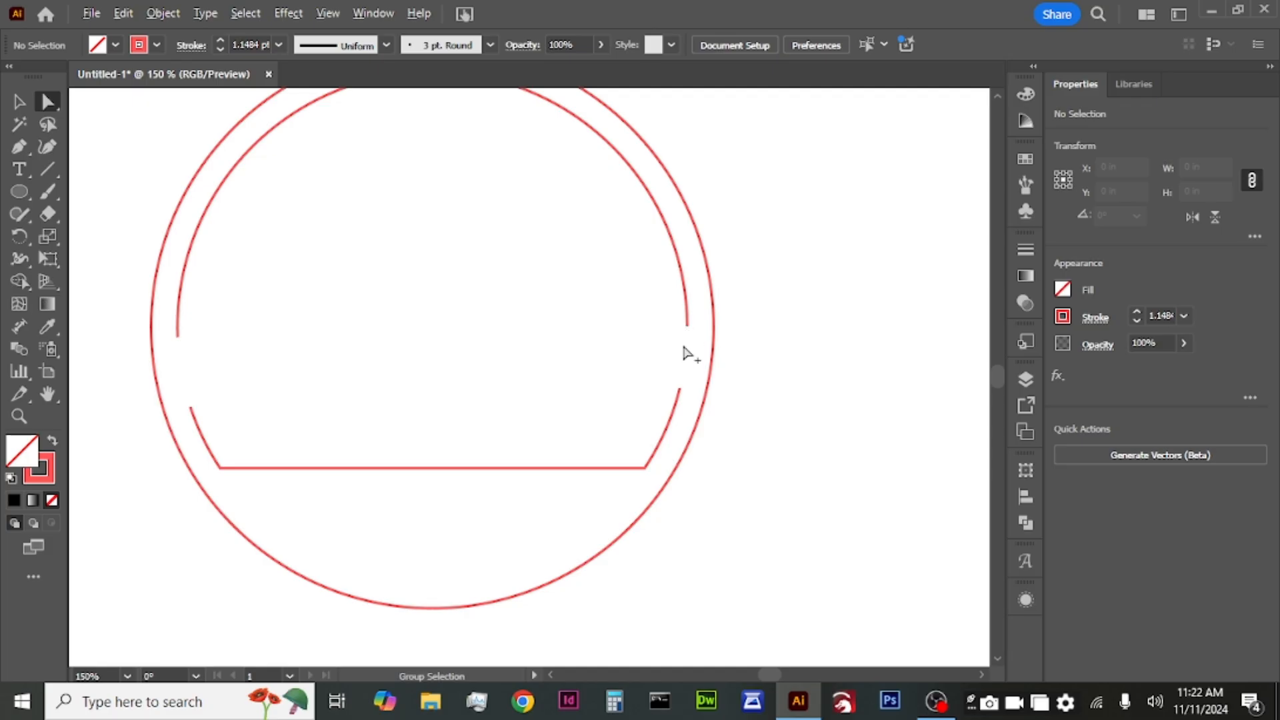
Join the two open endpoints on the right of the frame's inner outline and bow the new segment to follow the arc
scroll(686, 354, "up", 4)
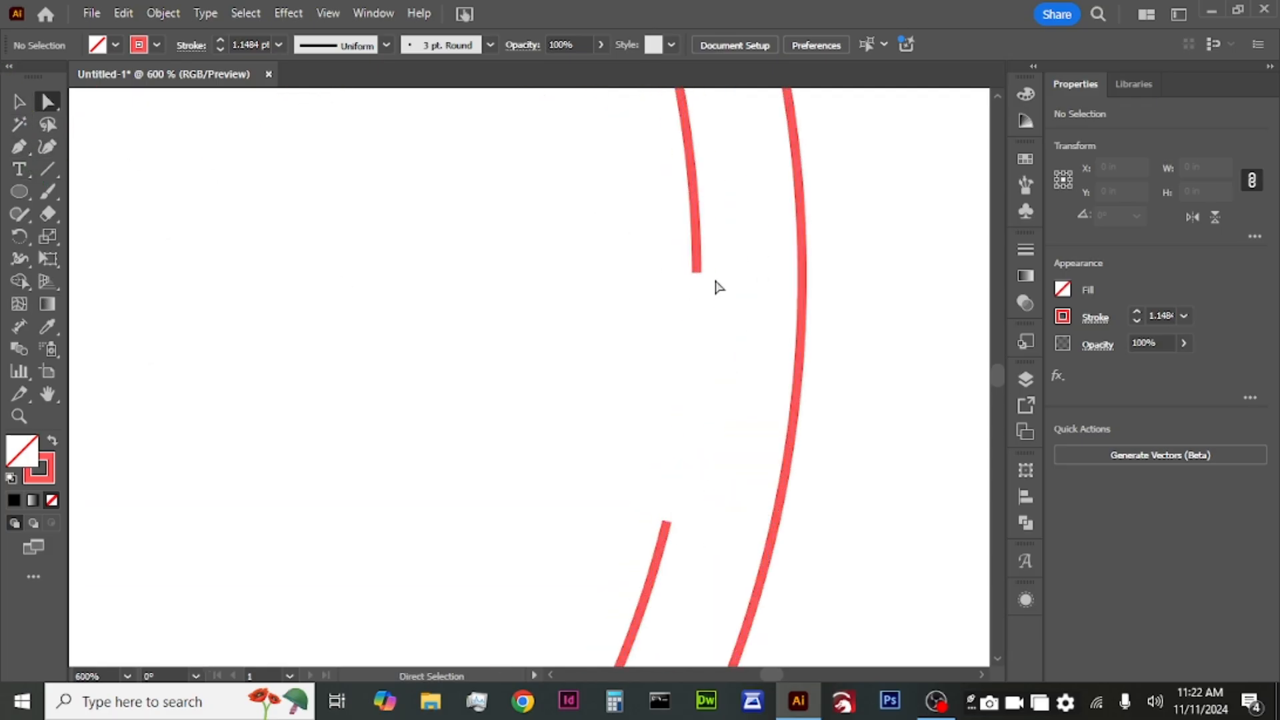
left_click(695, 270)
left_click(665, 522, "shift")
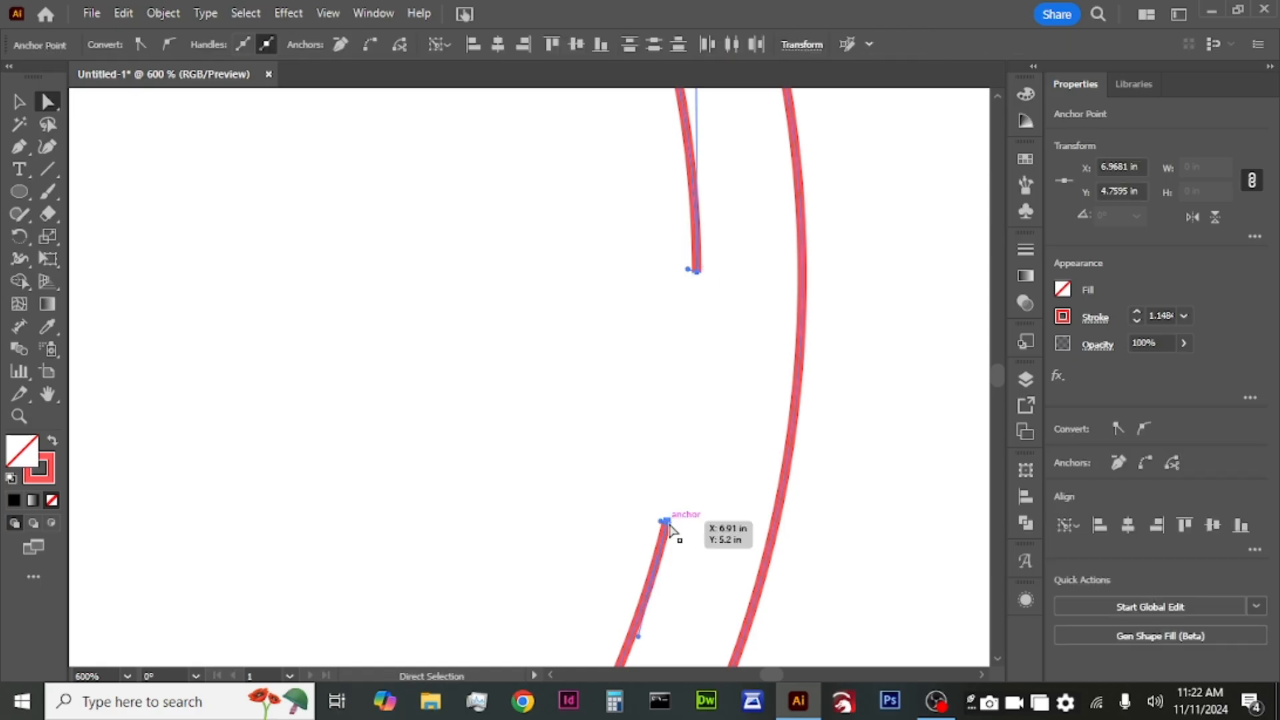
right_click(666, 524)
left_click(665, 297)
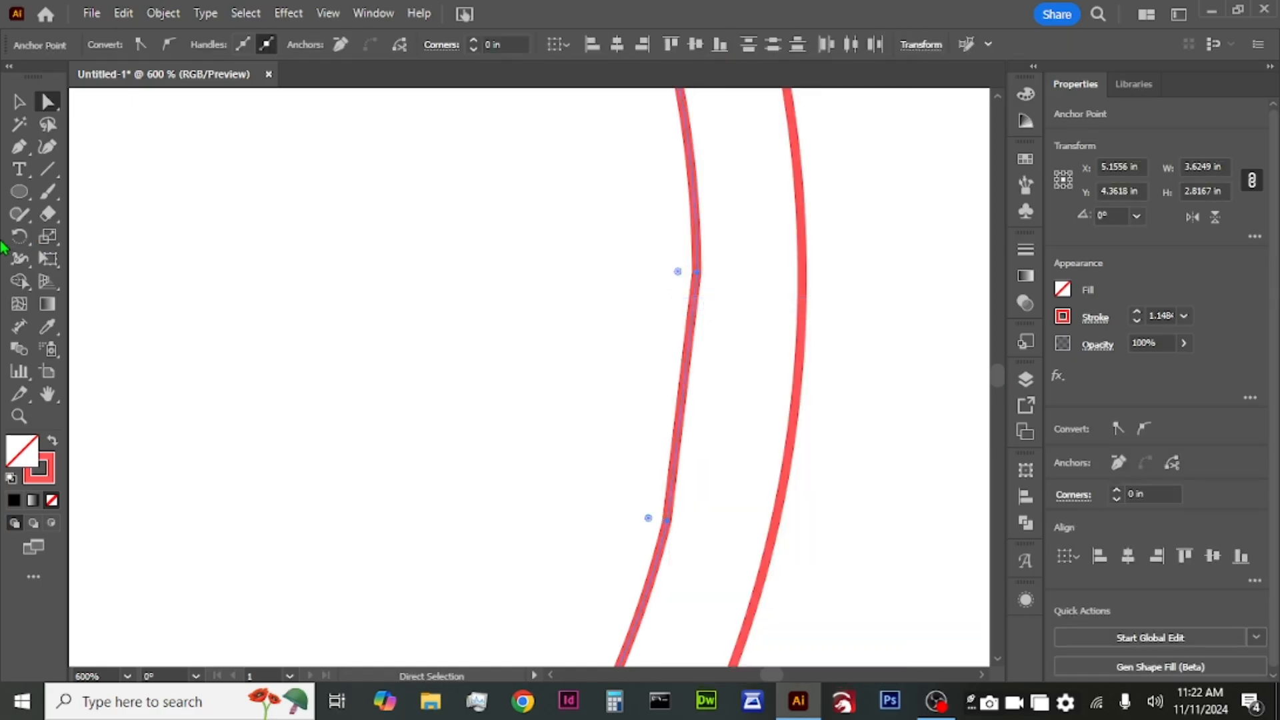
left_click(18, 147)
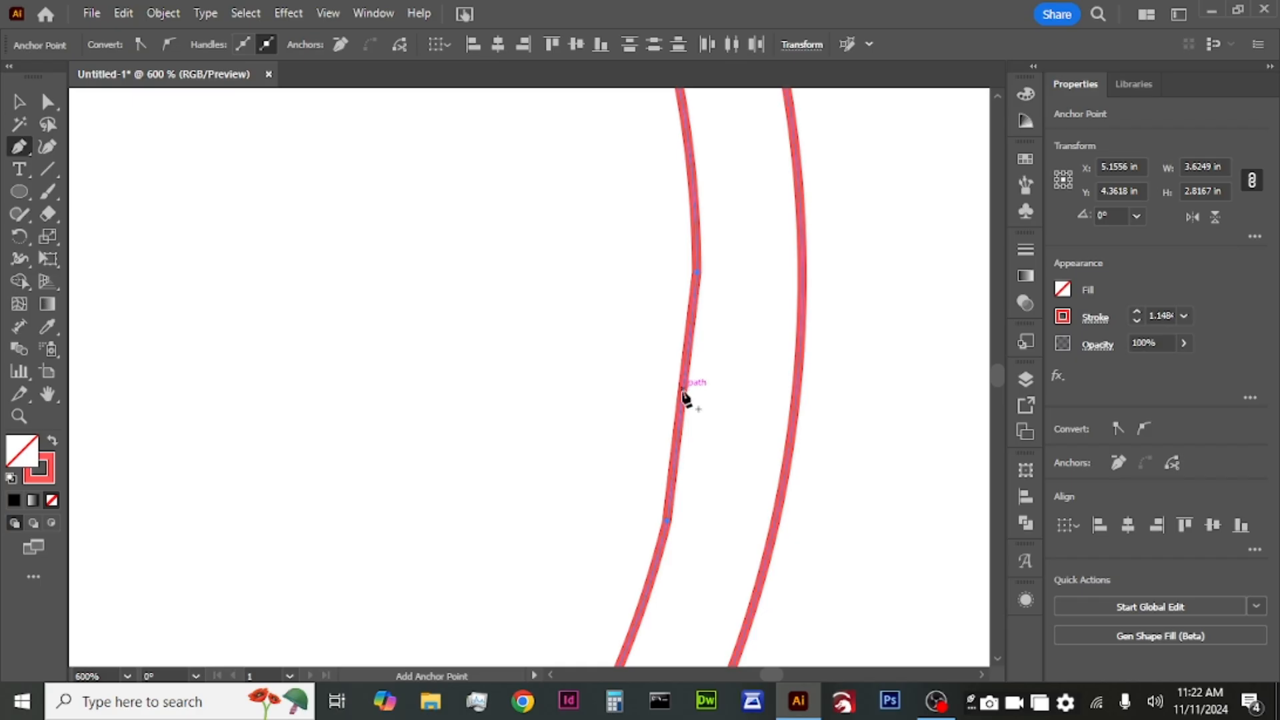
left_click_drag(681, 399, 690, 399)
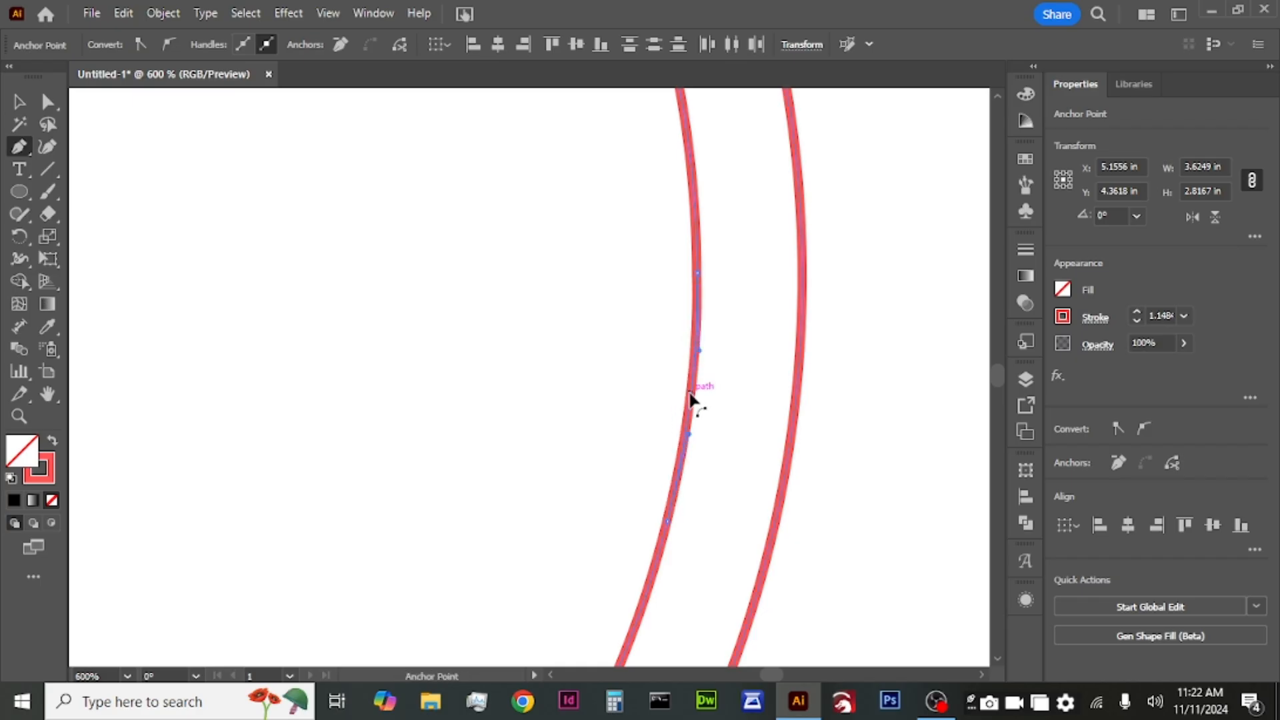
Close the left gap in the frame's inner outline with a straight Pen segment between its two open endpoints
scroll(679, 455, "down", 2)
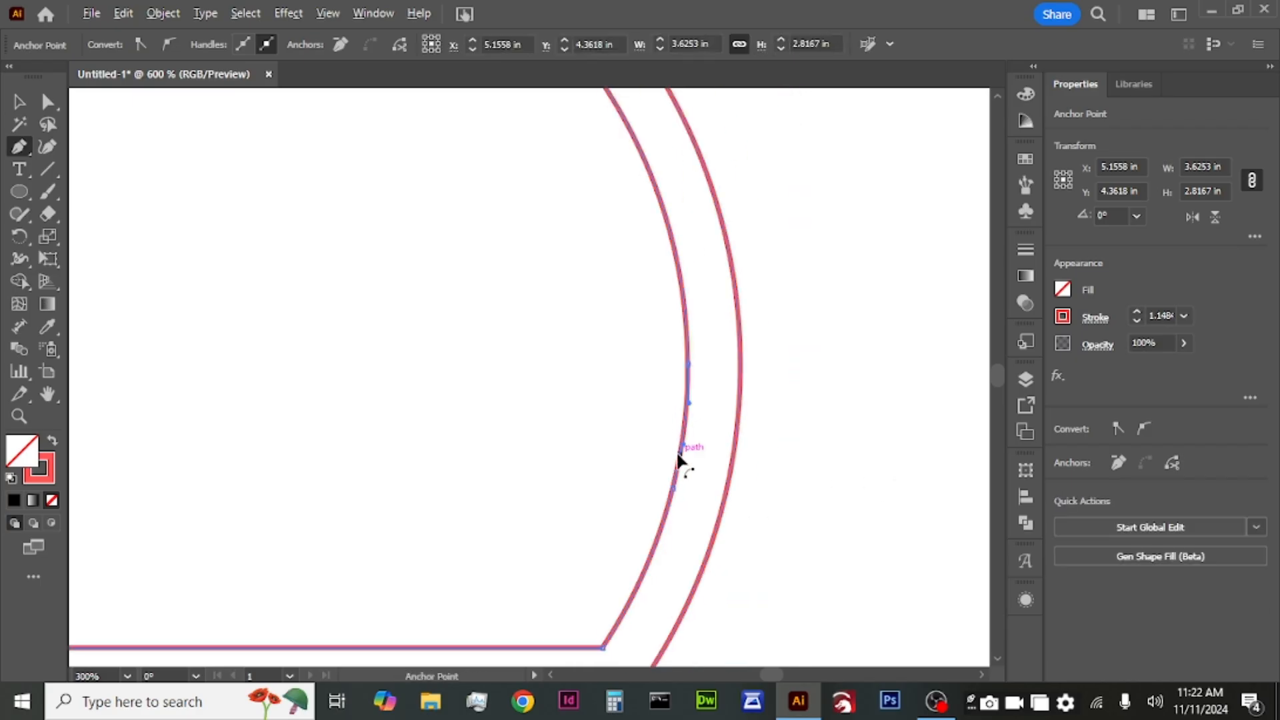
scroll(676, 455, "left", 2)
scroll(676, 460, "left", 6)
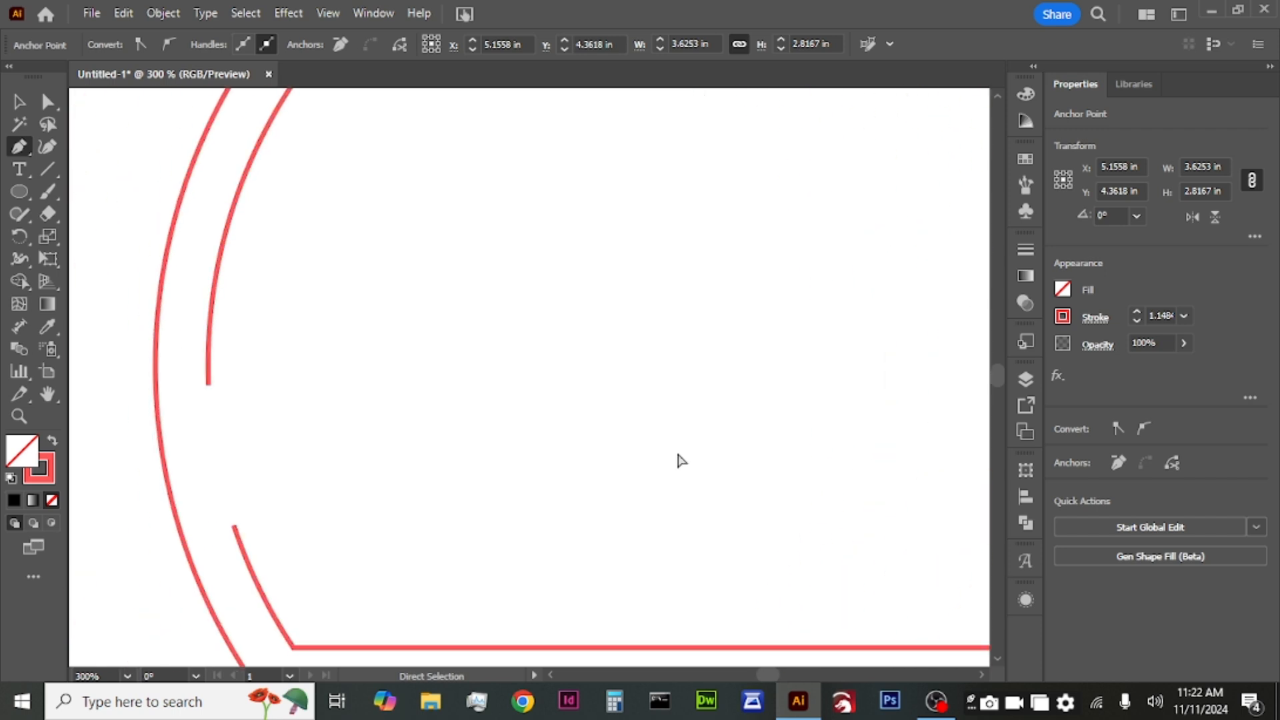
left_click(346, 525)
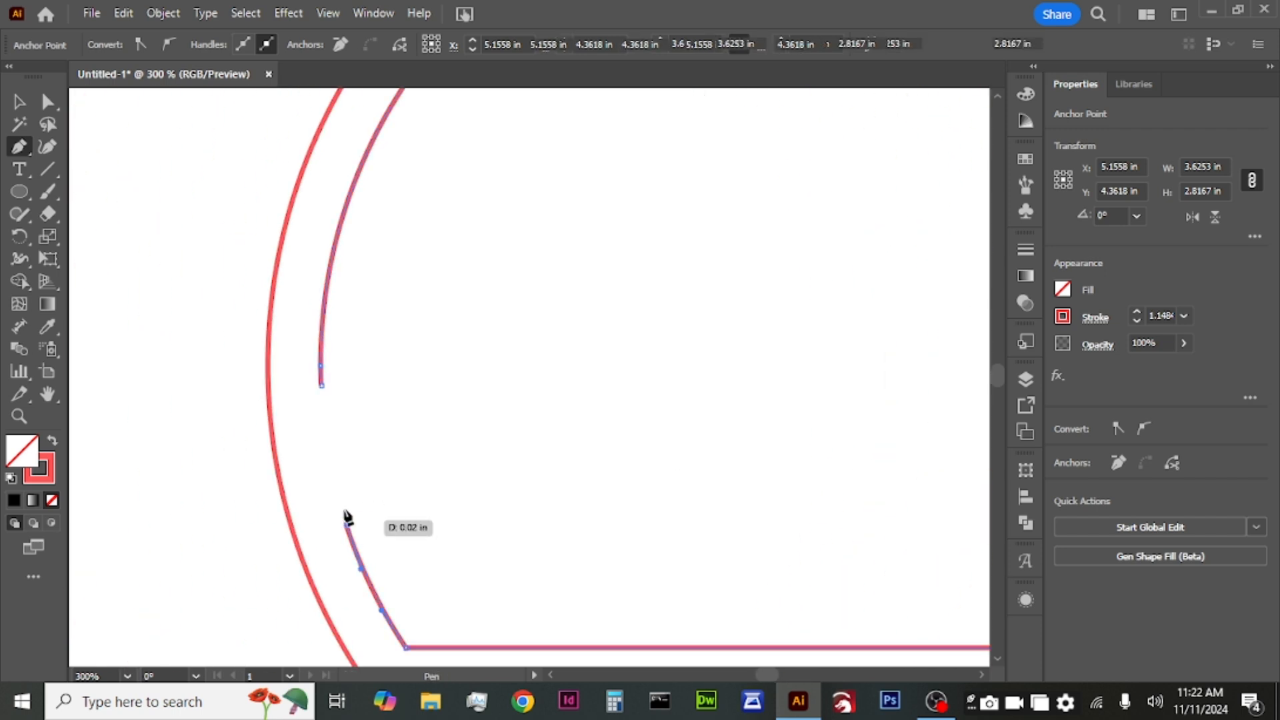
left_click(321, 382)
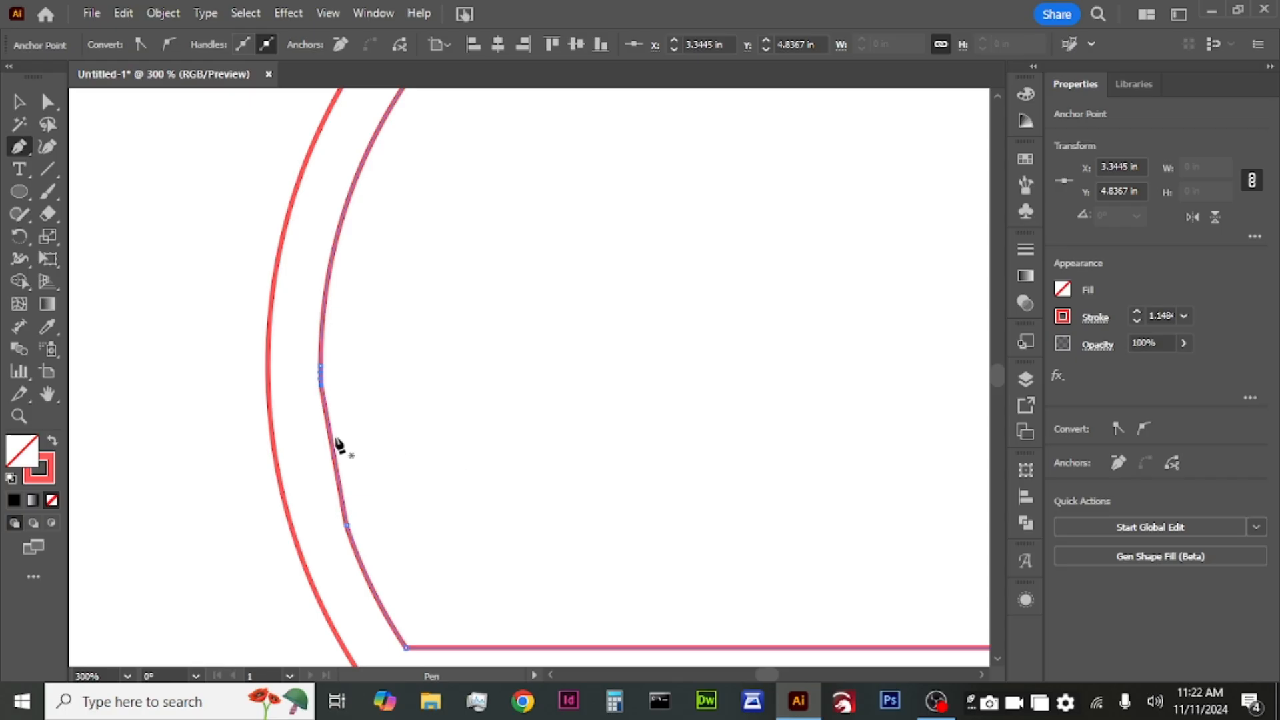
Bow the new left segment outward so it follows the arc of the inner outline, and deselect the path
key("alt")
left_click_drag(331, 442, 328, 448)
scroll(334, 477, "up", 1)
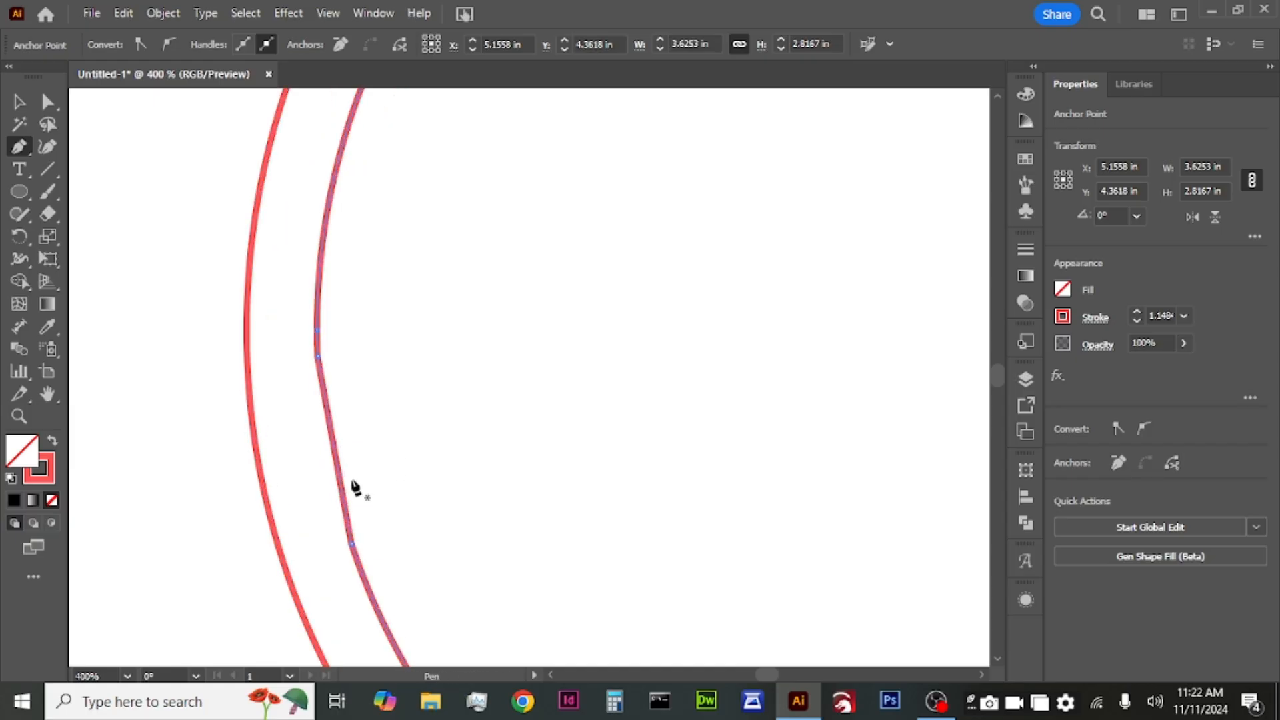
scroll(353, 485, "up", 1)
left_click_drag(336, 454, 326, 451)
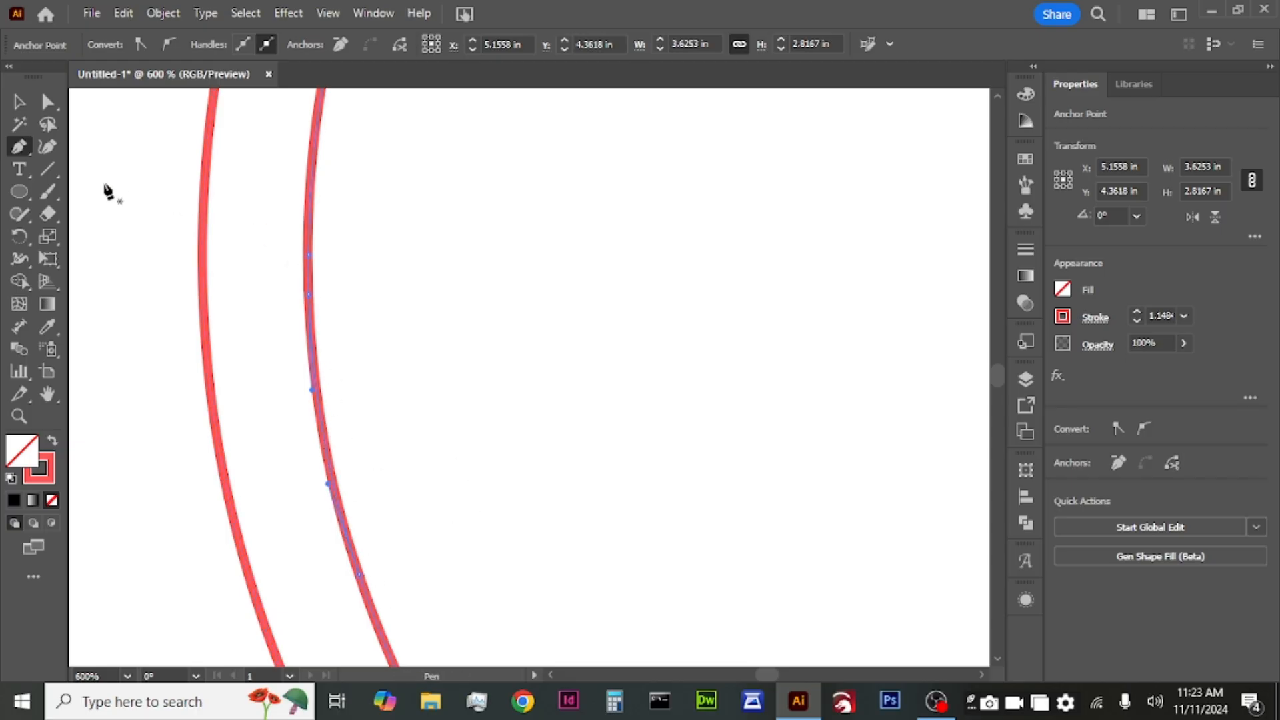
key("v")
left_click(343, 190)
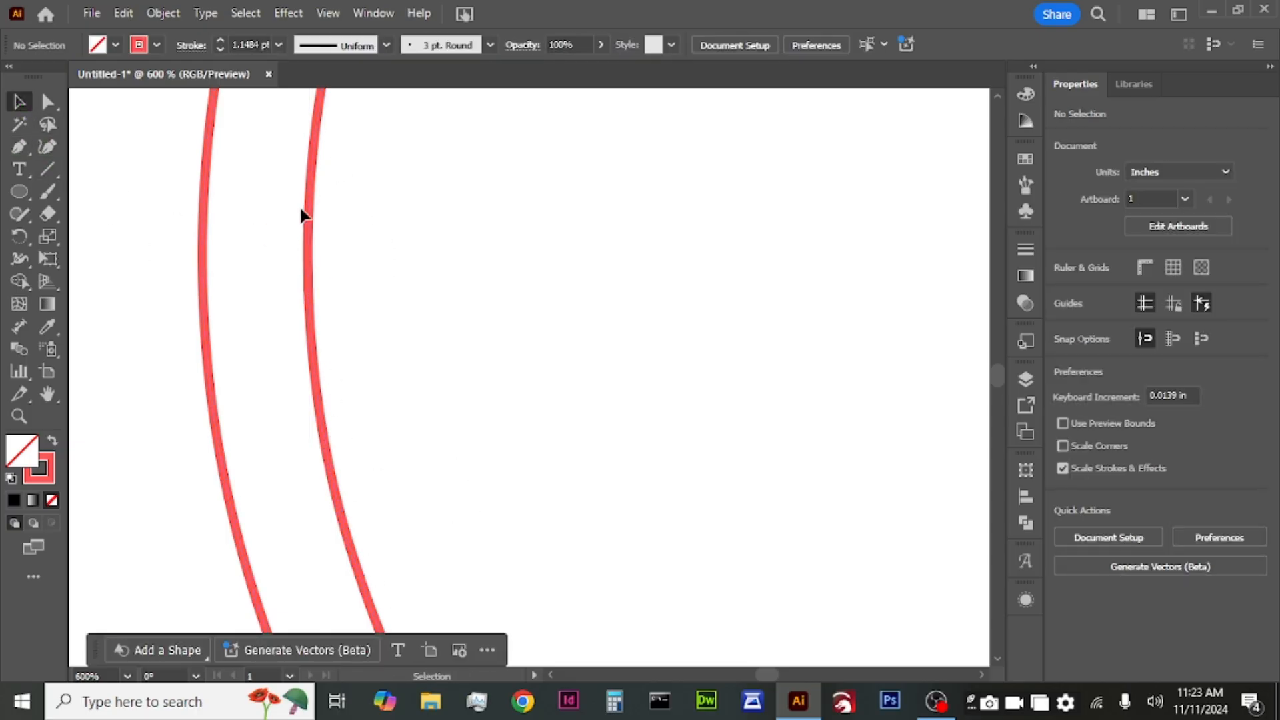
Add an area text reading 25 in the empty space below the "class of" lettering
scroll(468, 412, "down", 5)
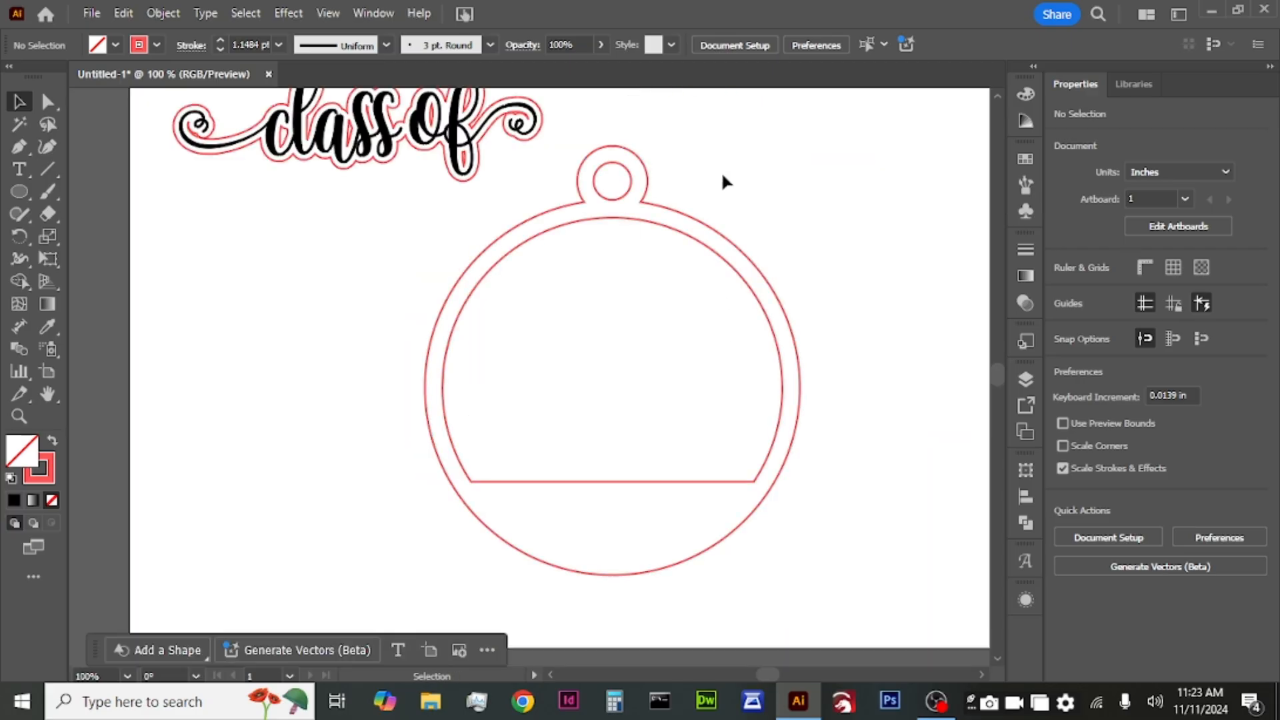
scroll(758, 304, "right", 1)
scroll(819, 390, "up", 3)
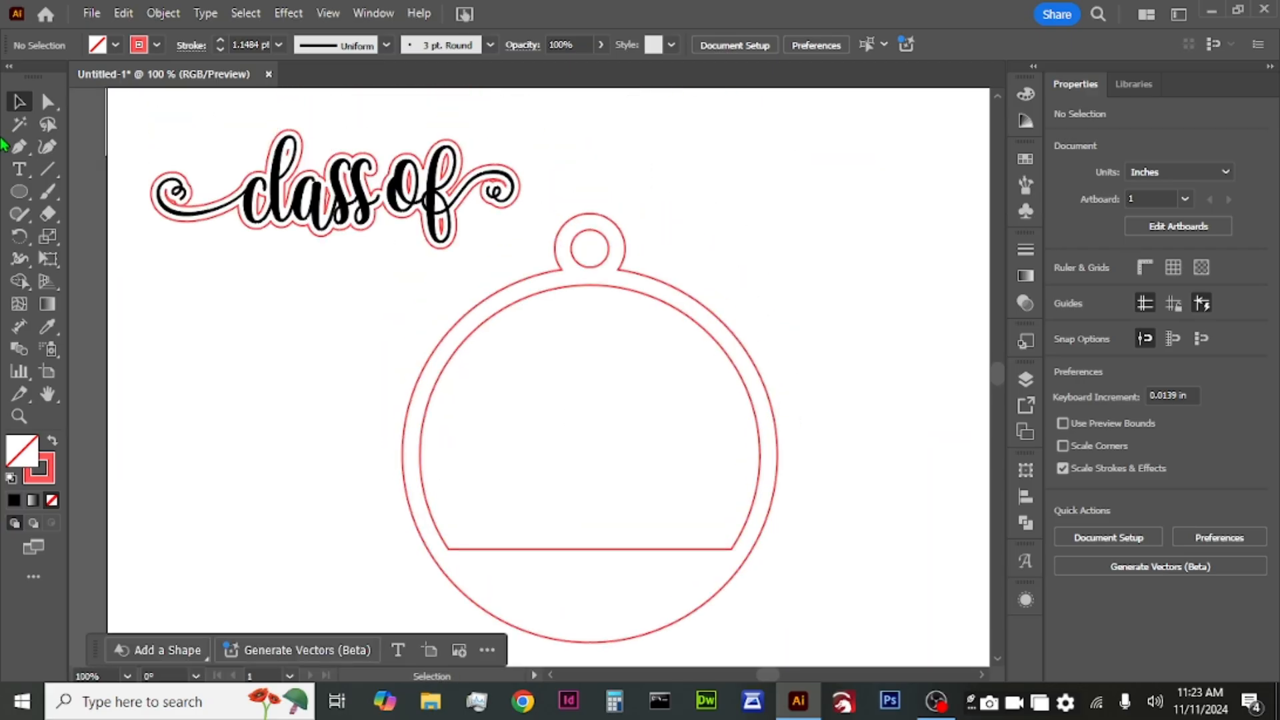
left_click(19, 170)
left_click_drag(131, 294, 367, 493)
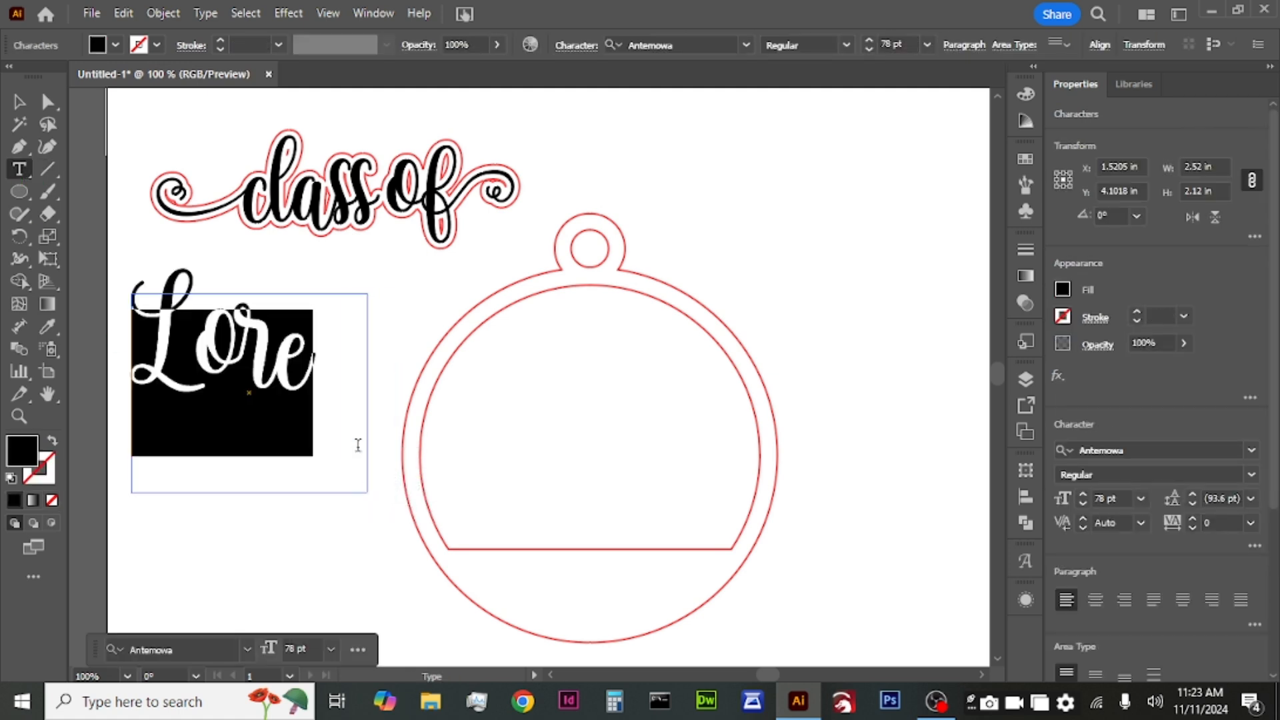
type("25")
Set the font of the 25 text to Jersey M54
double_click(173, 331)
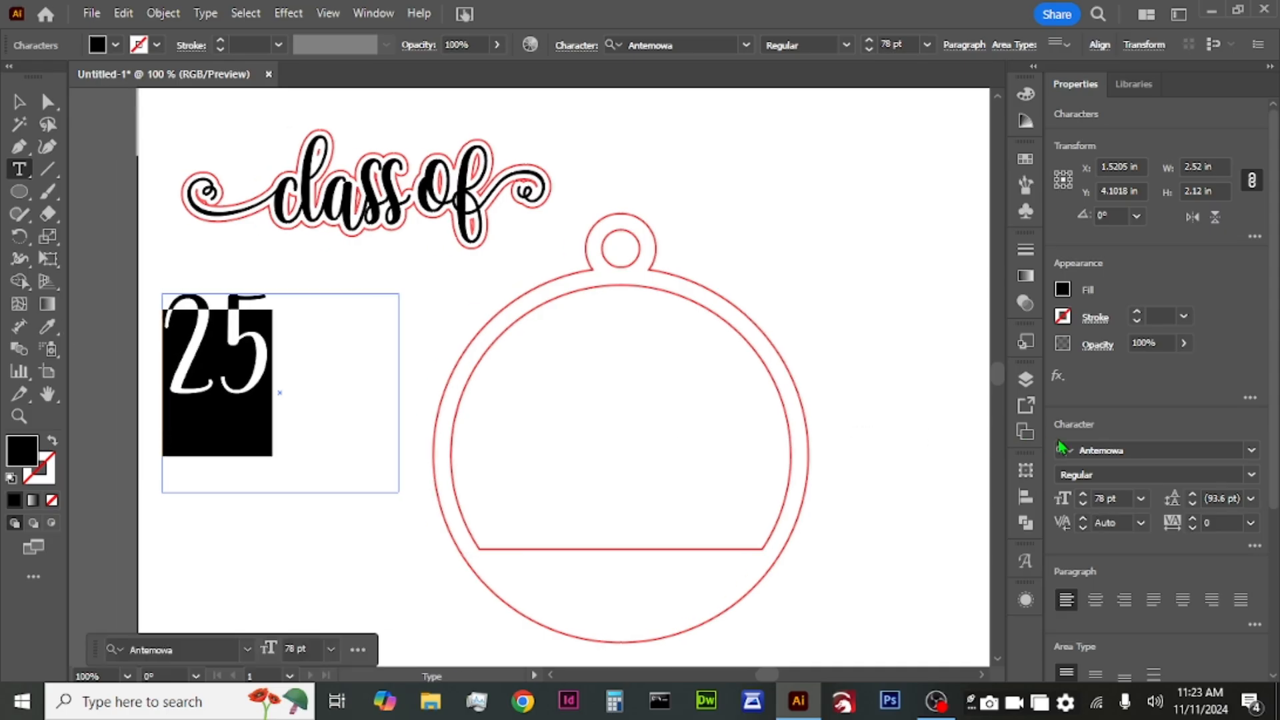
left_click(1124, 450)
type("j")
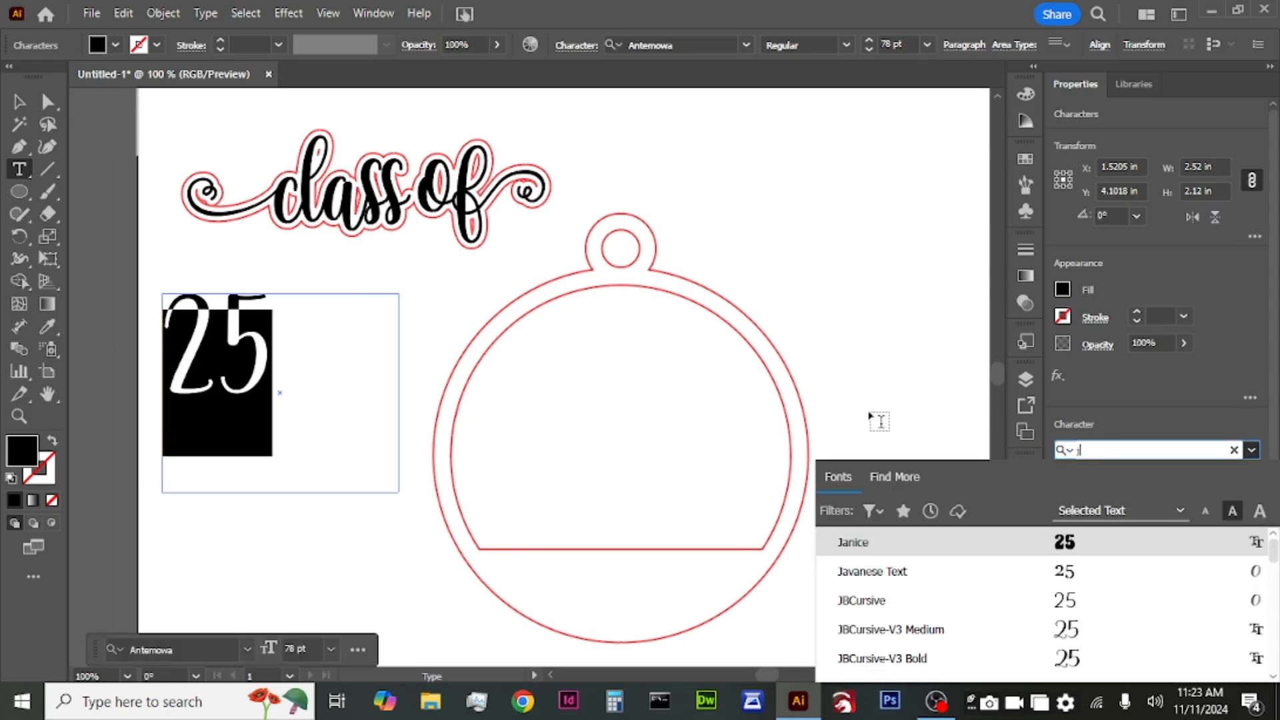
type("ersey")
key("Return")
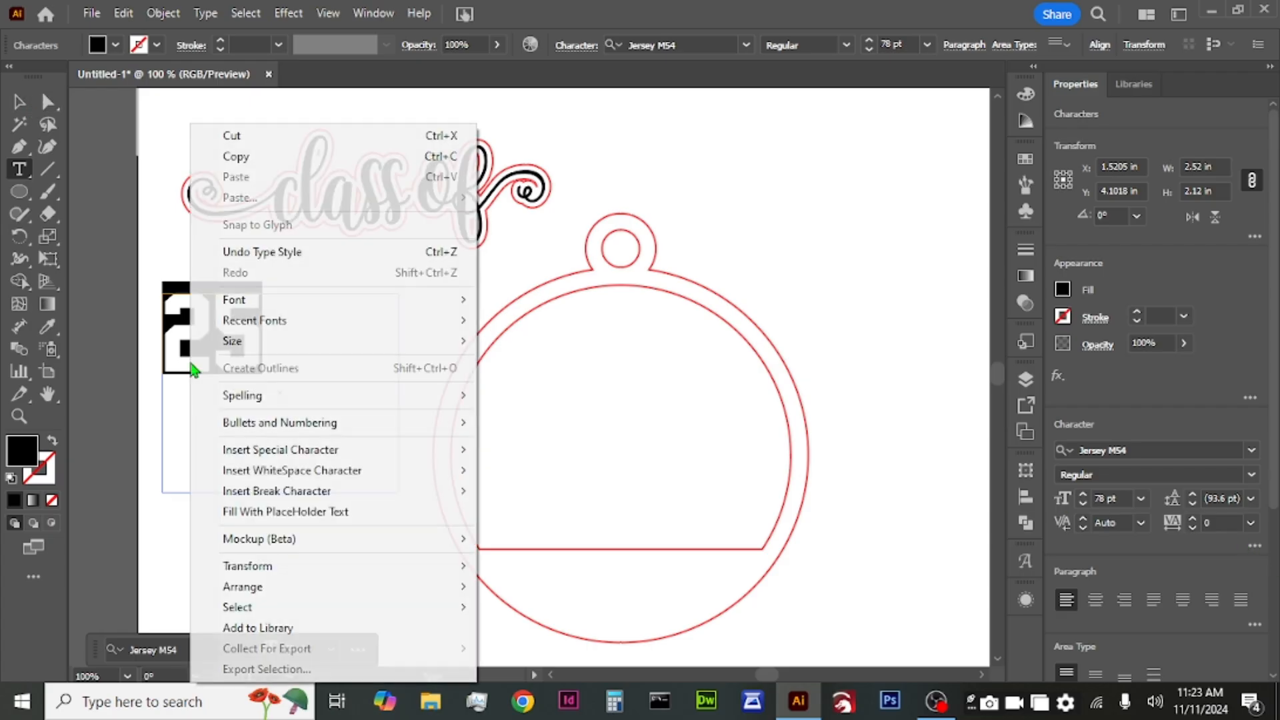
Convert the 25 text to outlines
right_click(190, 363)
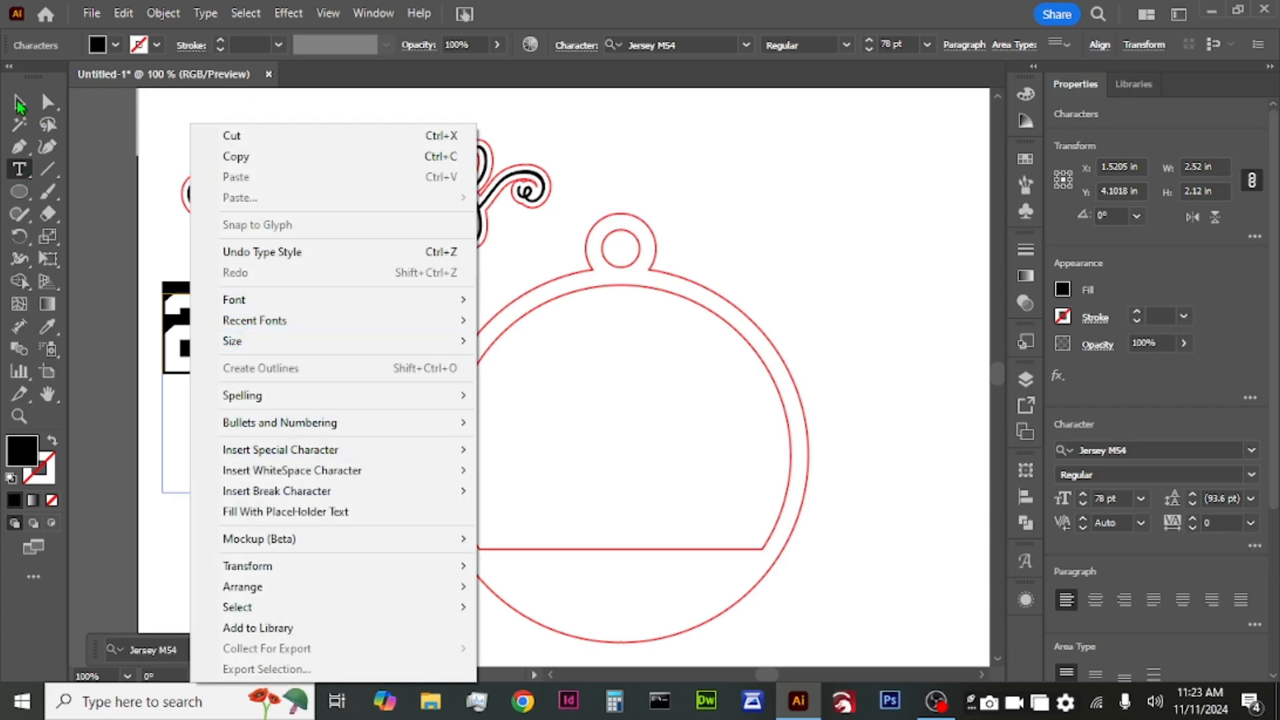
left_click(18, 103)
right_click(226, 353)
left_click(260, 366)
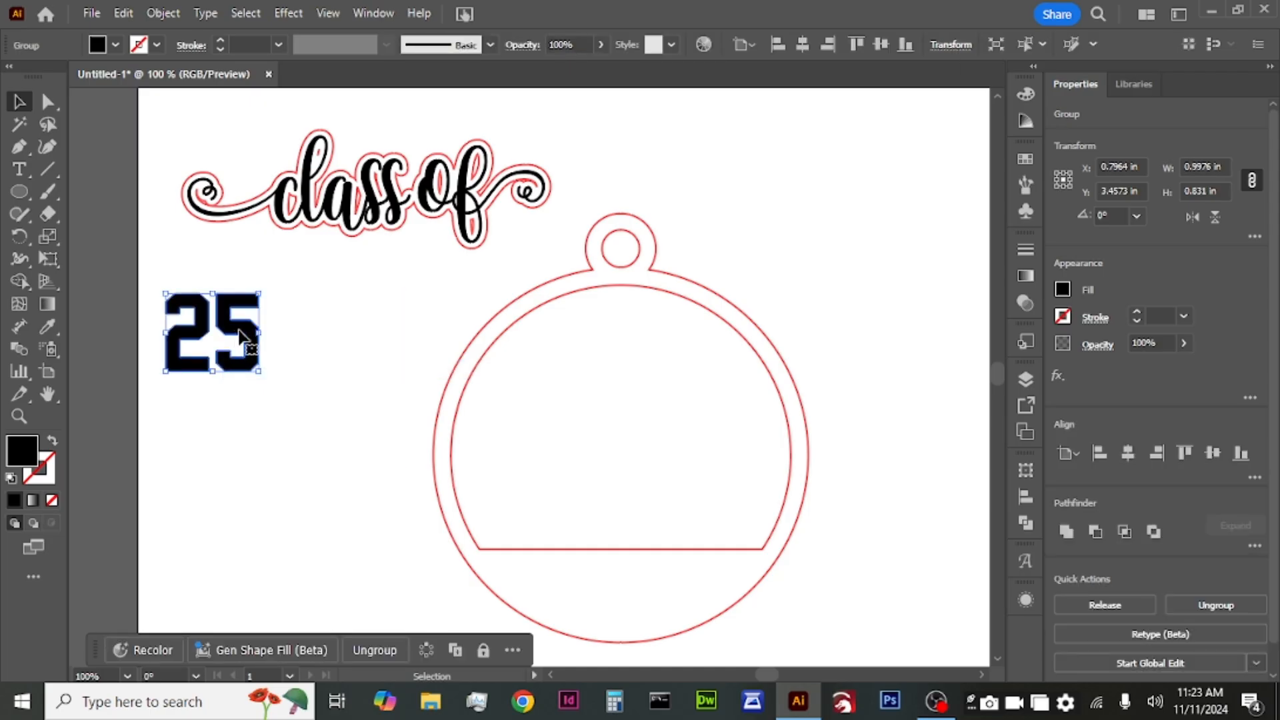
Place the outlined 25 inside the frame, enlarge it to about 2.06 in wide, and centre it horizontally with the ornament
left_click_drag(240, 337, 673, 465)
left_click_drag(797, 255, 656, 420)
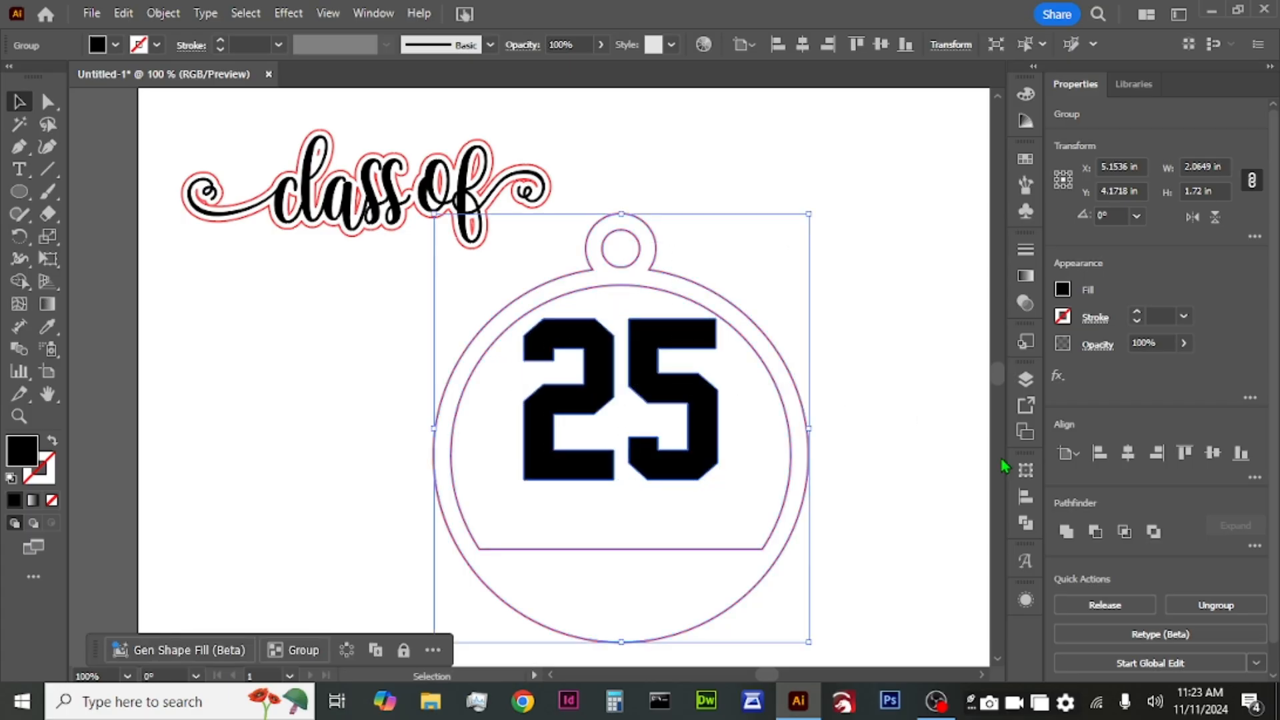
left_click(1126, 455)
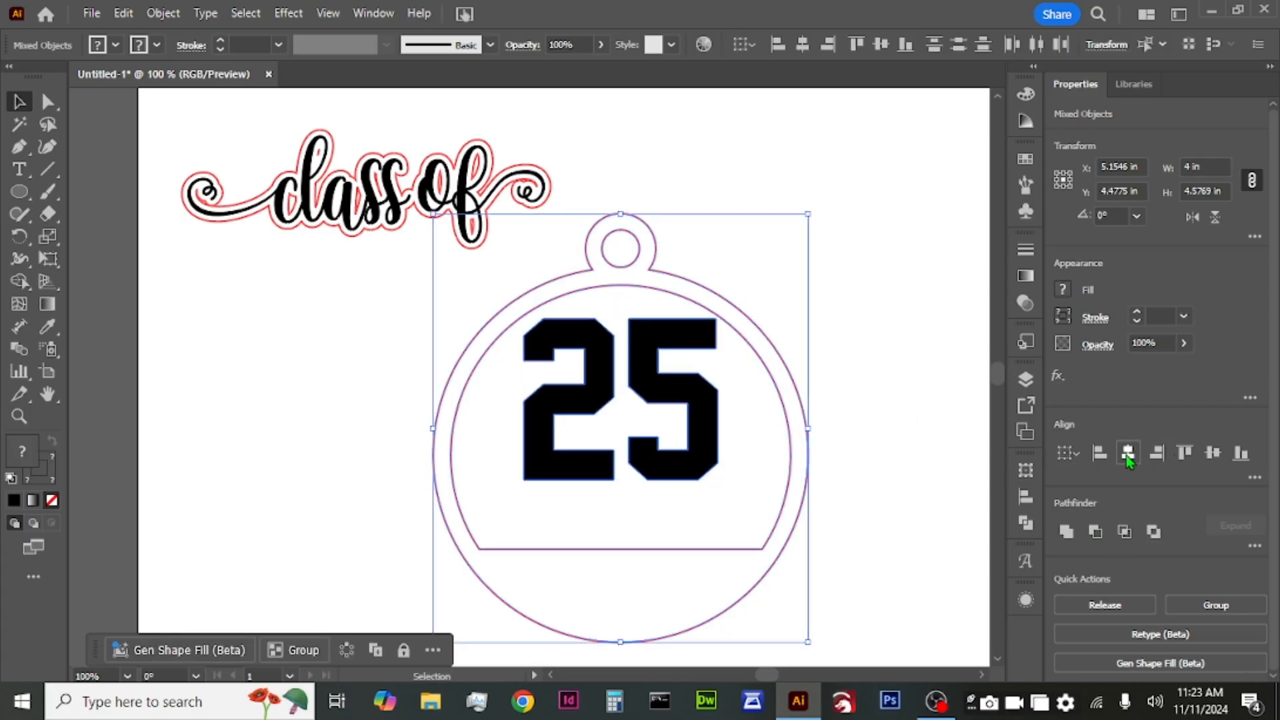
left_click(714, 422)
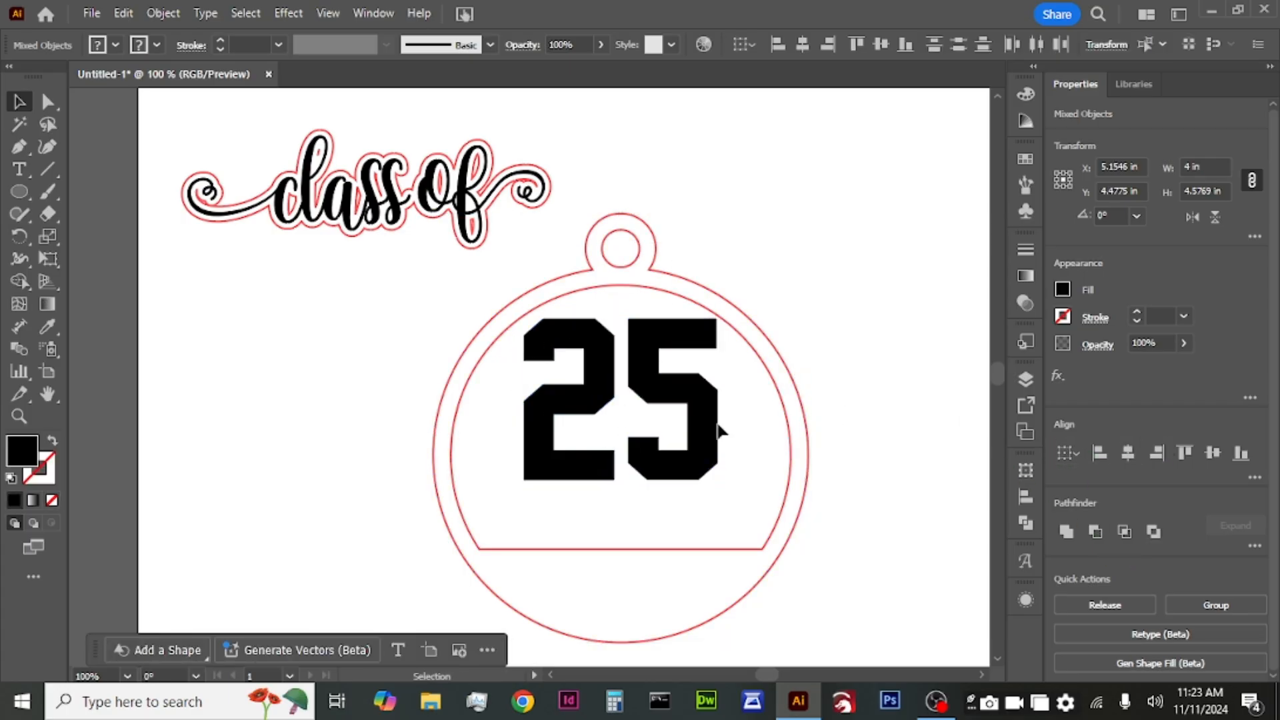
Swap fill and stroke on the 25 so only its black outline is drawn, and deselect it
left_click(424, 213)
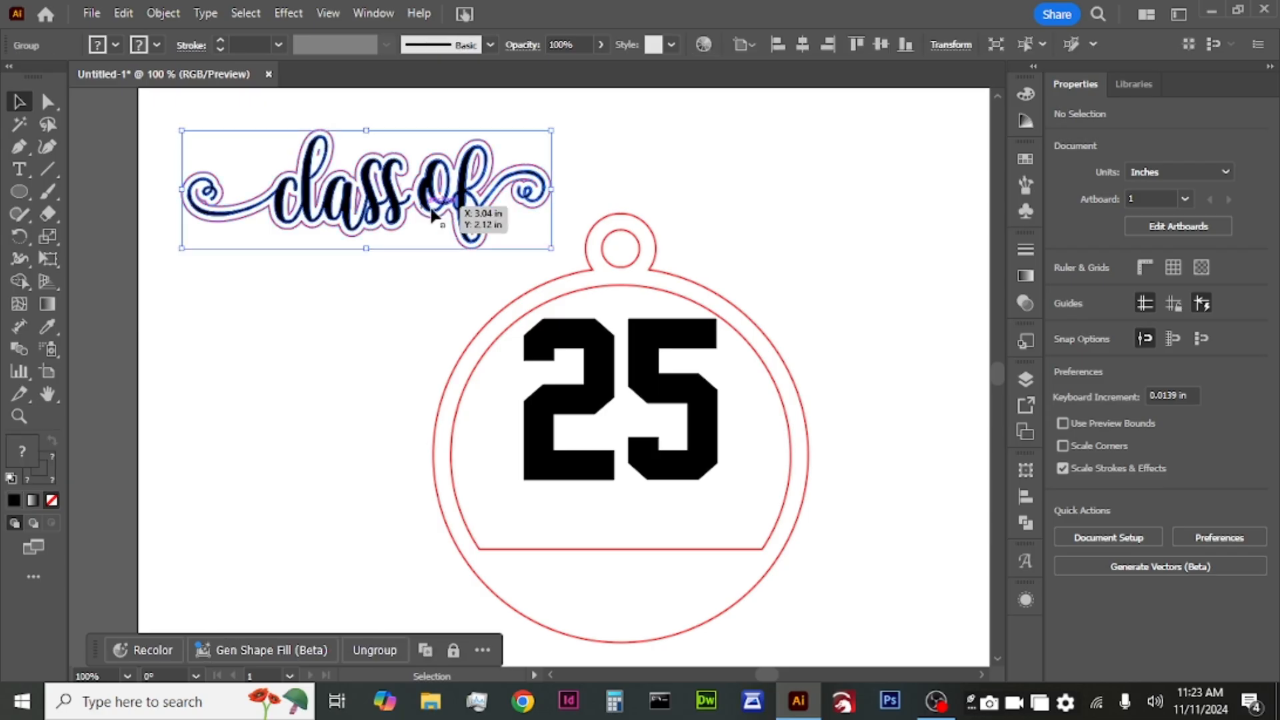
left_click(590, 400)
left_click(52, 441)
left_click(219, 380)
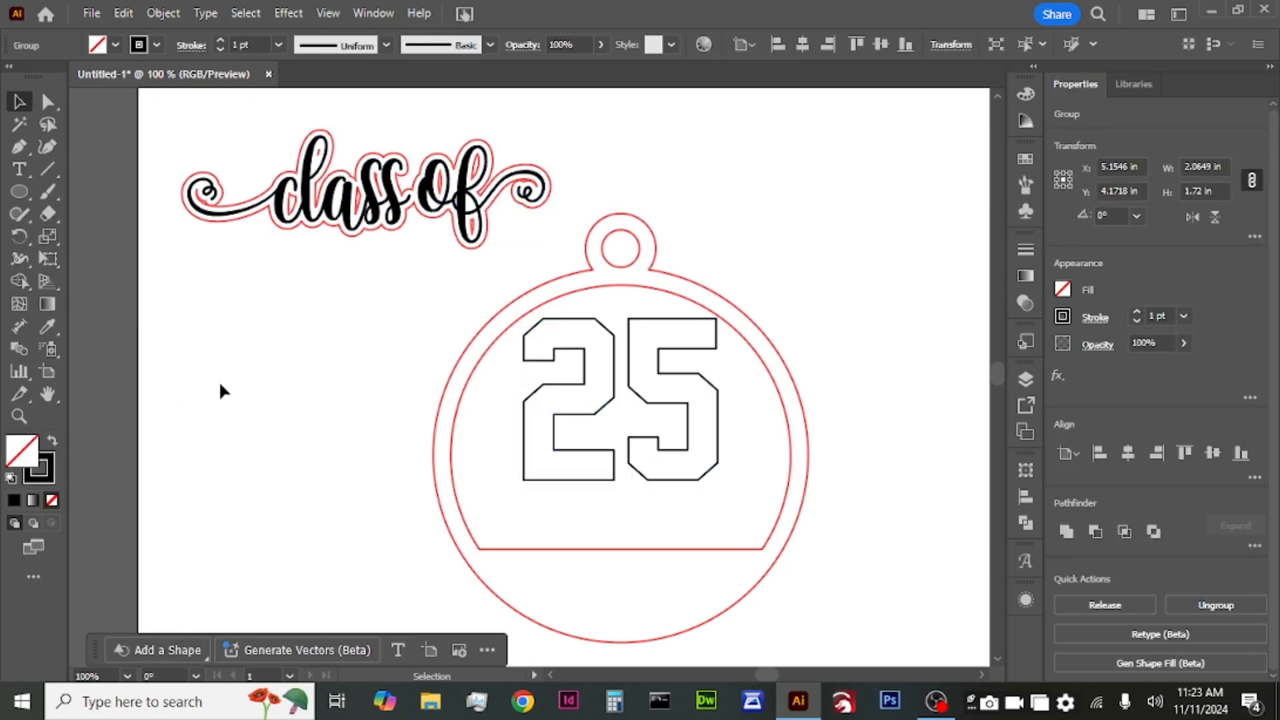
Duplicate the "class of" lettering group over the lower part of the 25 and centre everything horizontally with the ornament
left_click(458, 212)
left_click_drag(459, 212, 745, 455)
left_click_drag(862, 380, 707, 500)
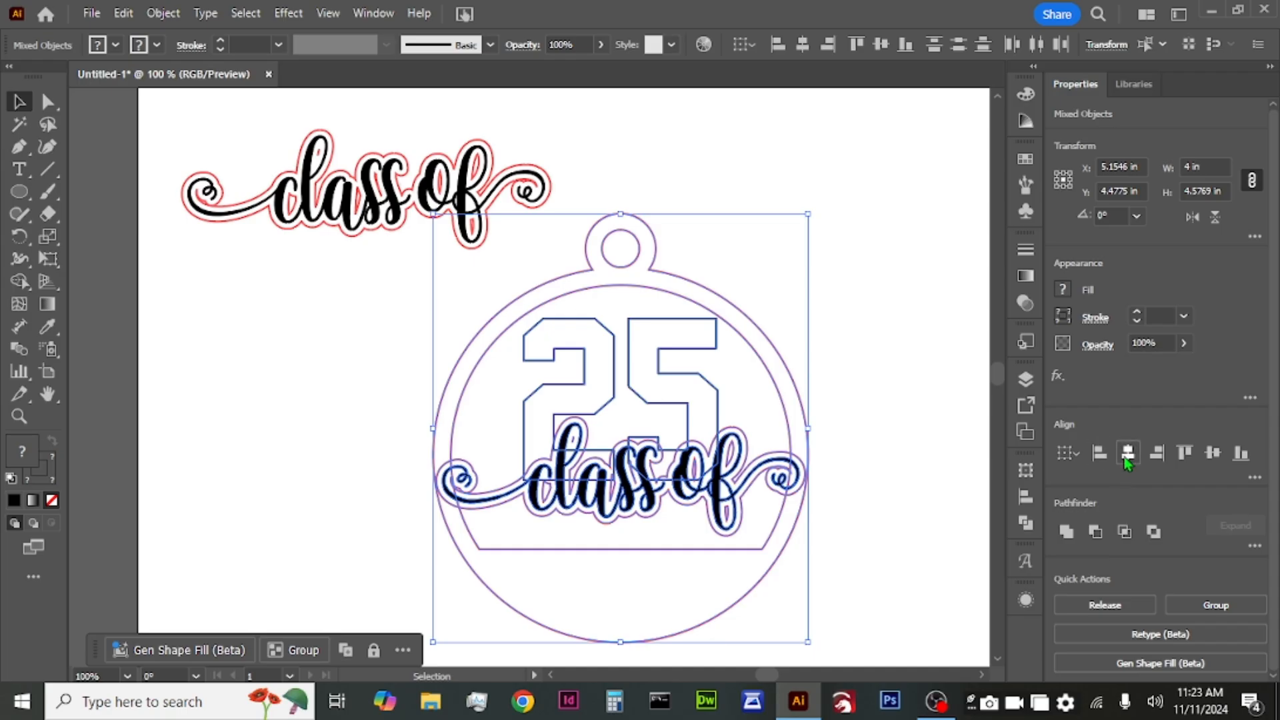
left_click(859, 486)
Isolate the duplicated lettering group and delete its black "class" and "of" shapes, keeping only the red offset outline
scroll(644, 501, "up", 1)
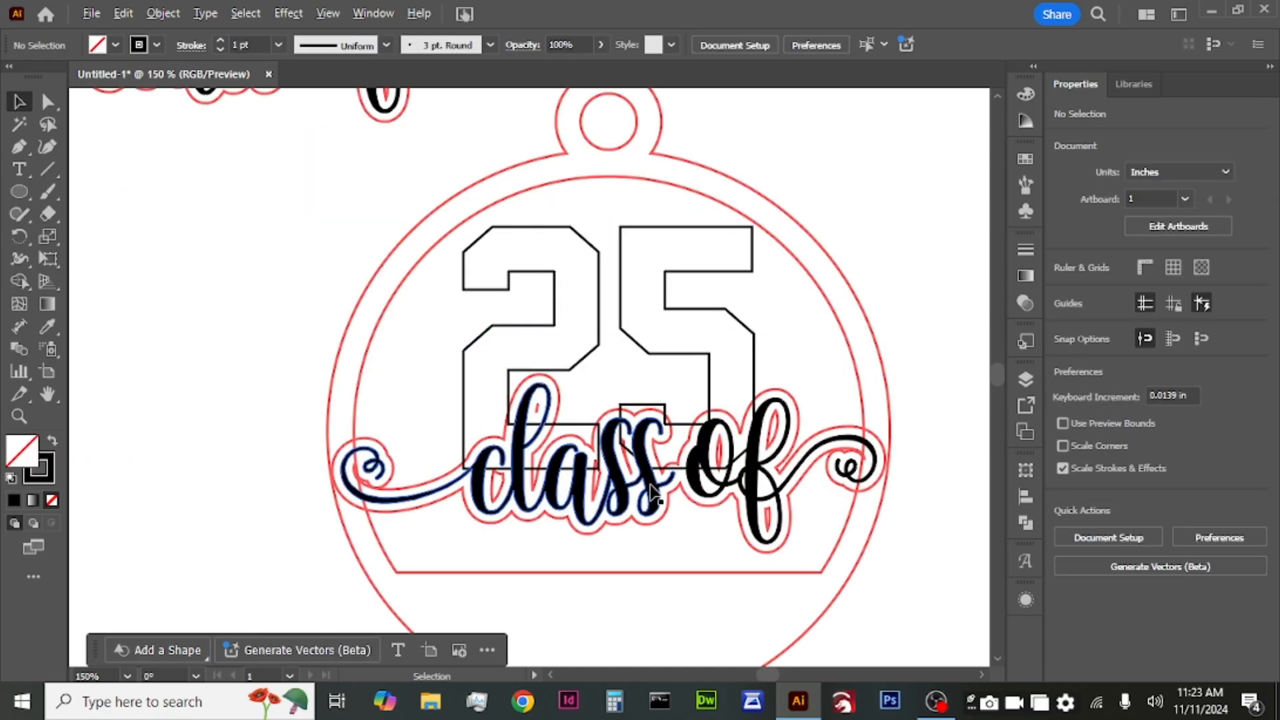
double_click(650, 495)
left_click(652, 492)
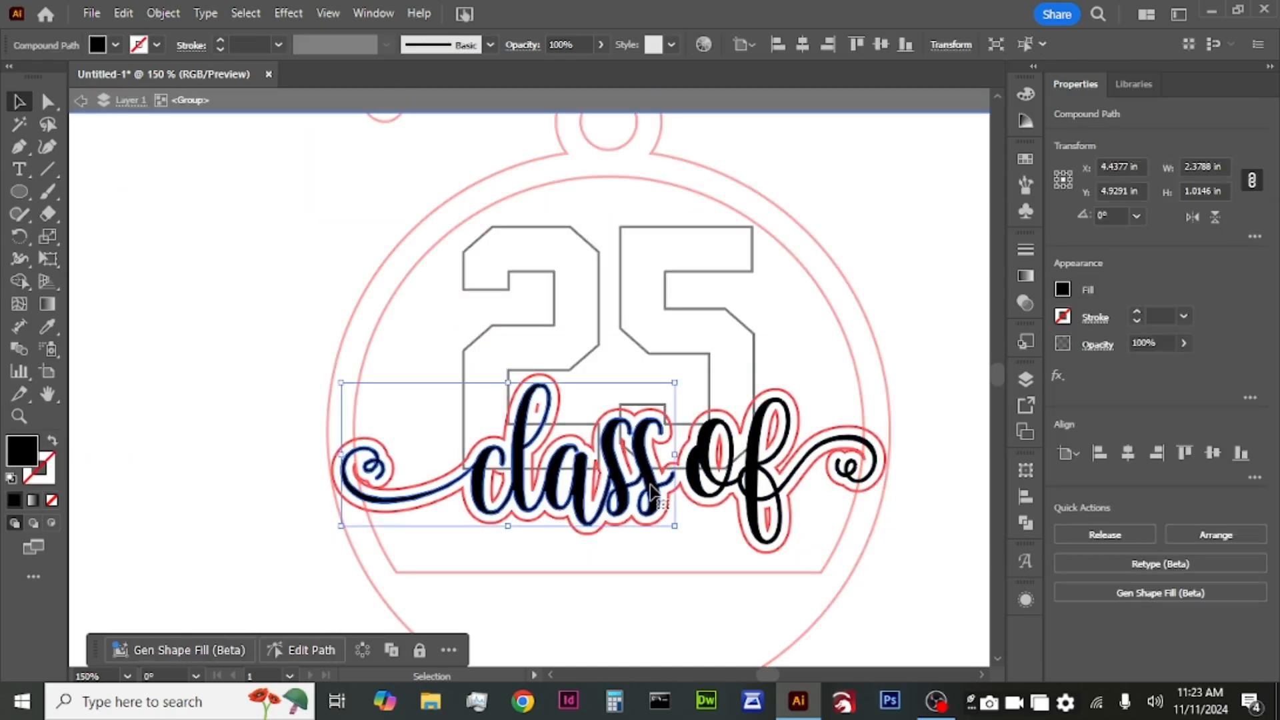
key("Delete")
left_click(700, 483)
key("Delete")
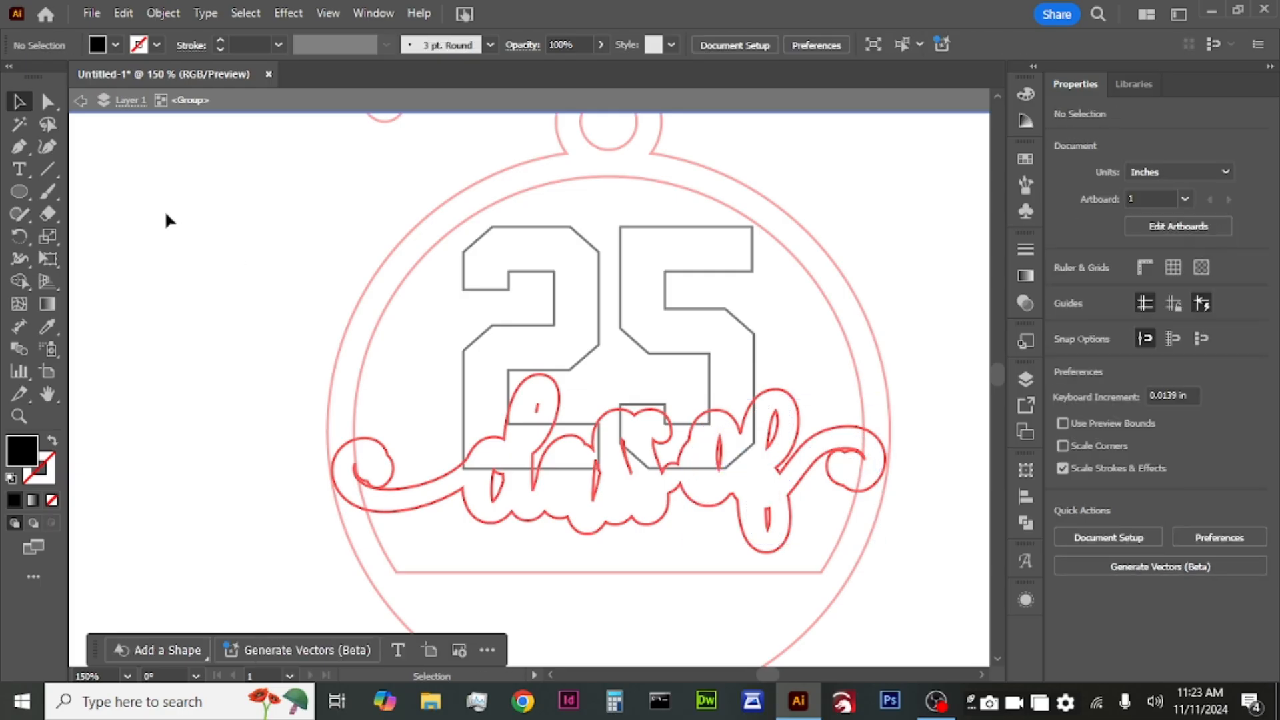
Delete the small closed shapes inside the "class" part of the red offset outline
left_click(47, 102)
scroll(511, 496, "up", 1)
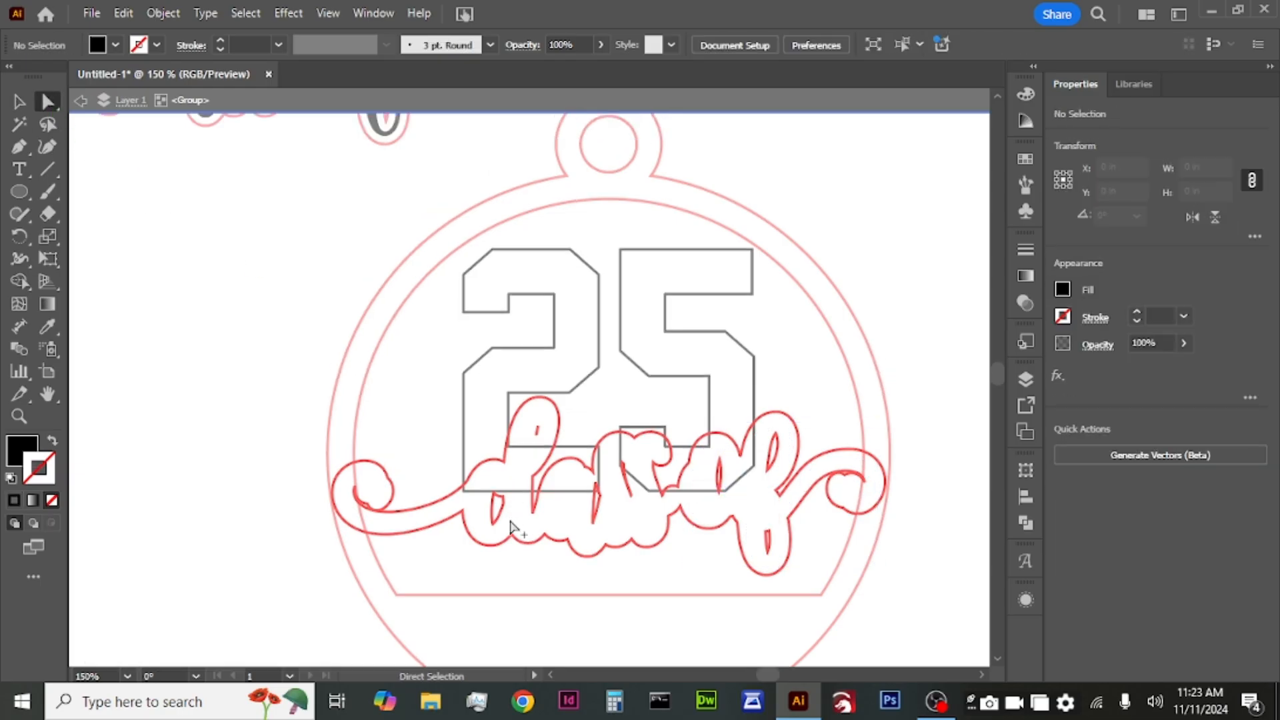
scroll(510, 527, "up", 3)
left_click(491, 504)
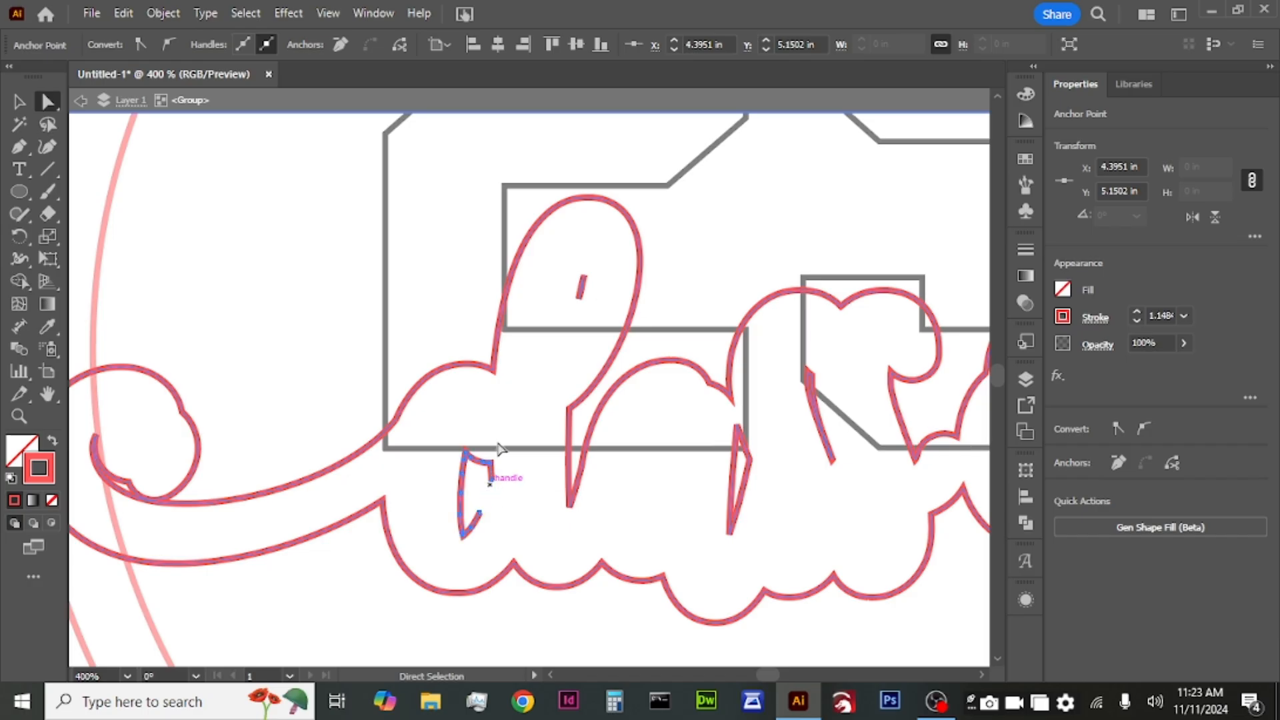
key("Delete")
key("Delete")
left_click(580, 287)
key("Delete")
key("Delete")
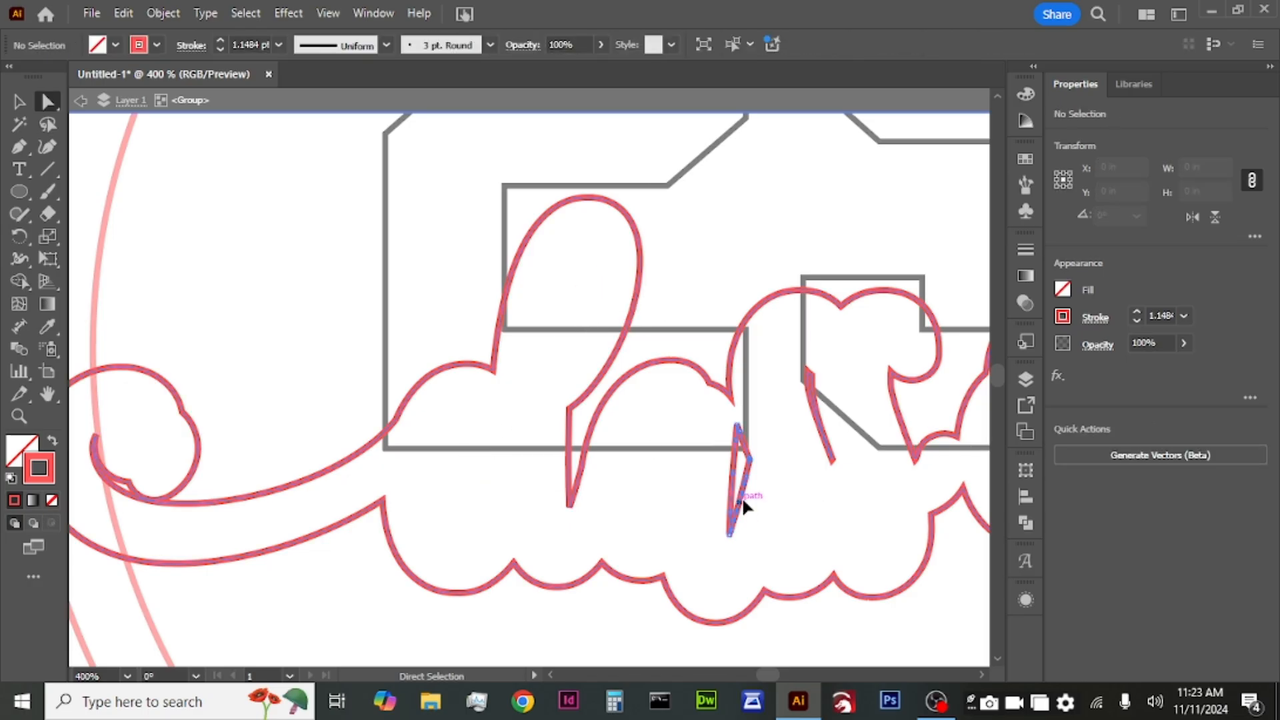
left_click(742, 504)
key("Delete")
left_click(827, 444)
key("Delete")
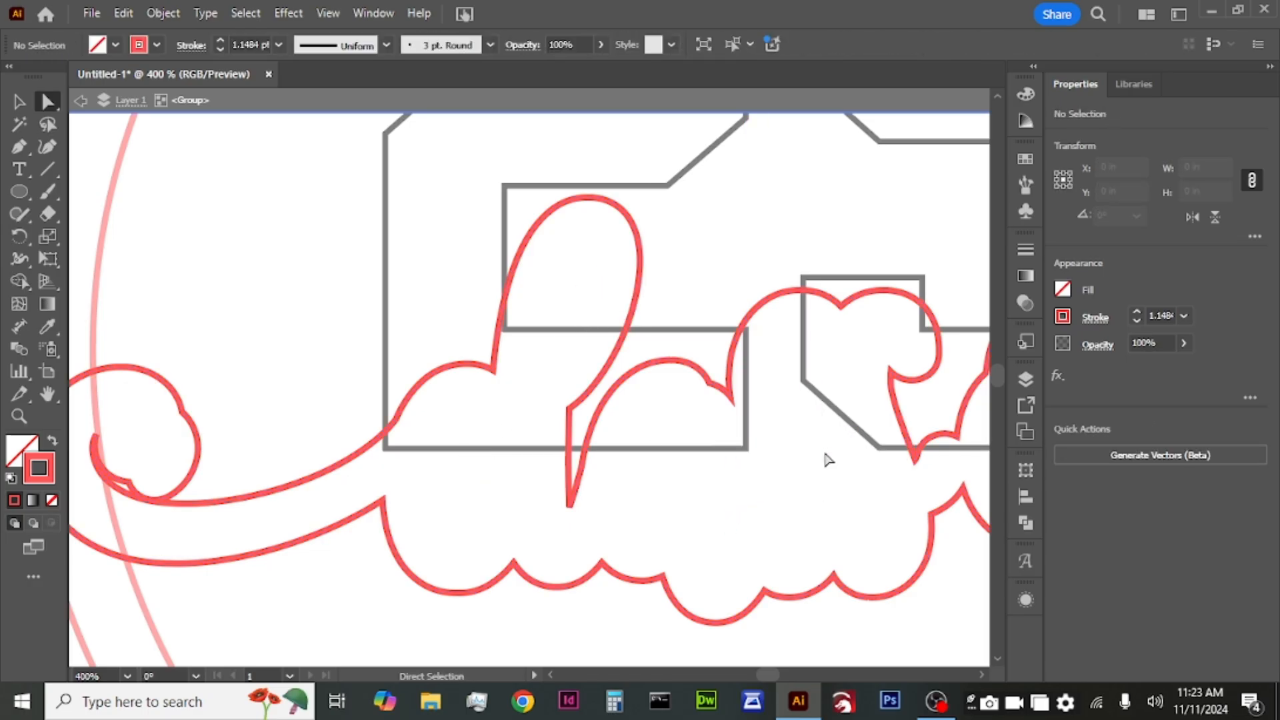
Delete the small closed shapes inside the "of" part of the offset outline and exit isolation mode
scroll(824, 458, "down", 4)
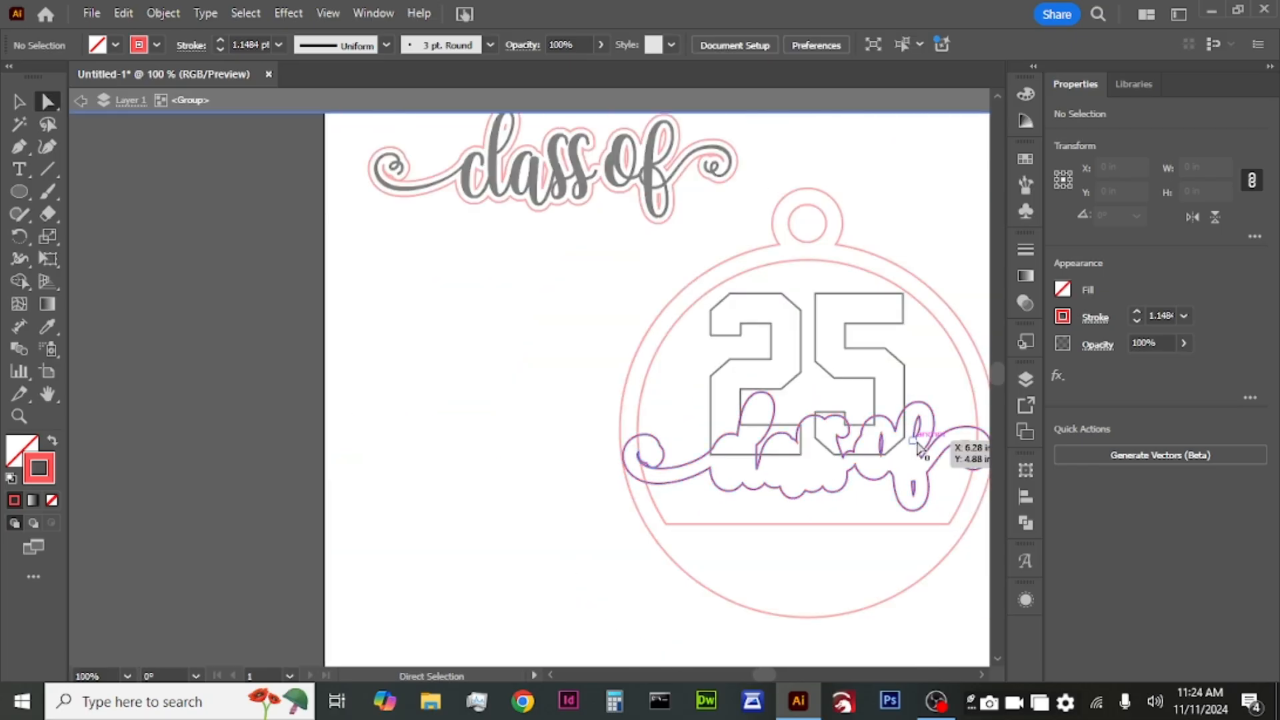
left_click(917, 442)
key("Delete")
key("Delete")
left_click(914, 483)
key("Delete")
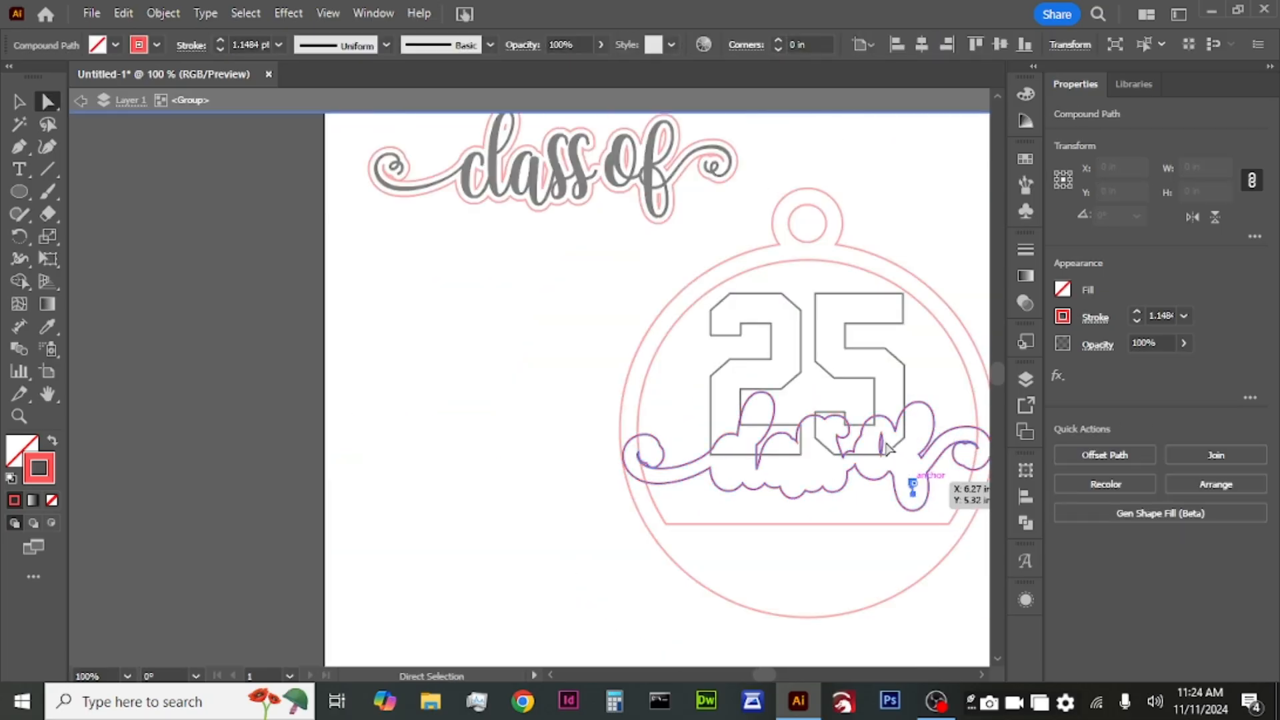
key("Delete")
left_click(882, 444)
key("Delete")
key("Delete")
left_click(20, 106)
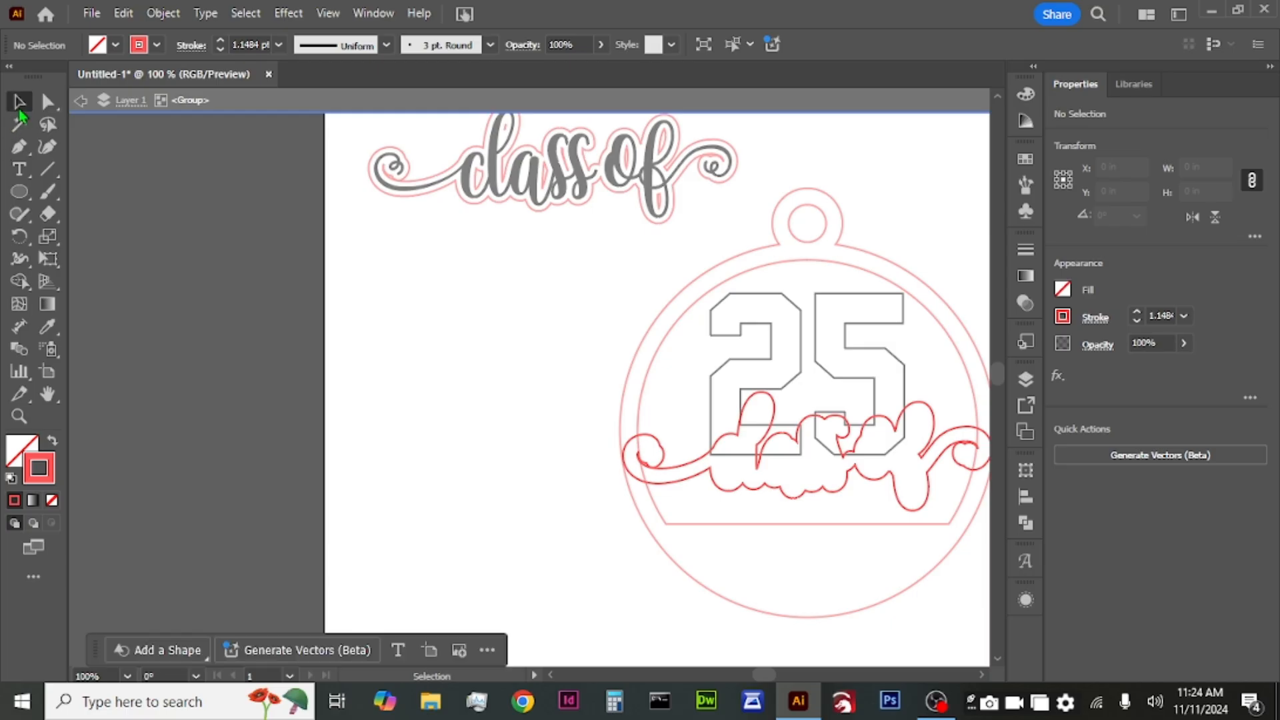
double_click(369, 370)
Unite the ornament frame, the 25 and the script offset outline into one shape, and deselect it
scroll(449, 457, "right", 3)
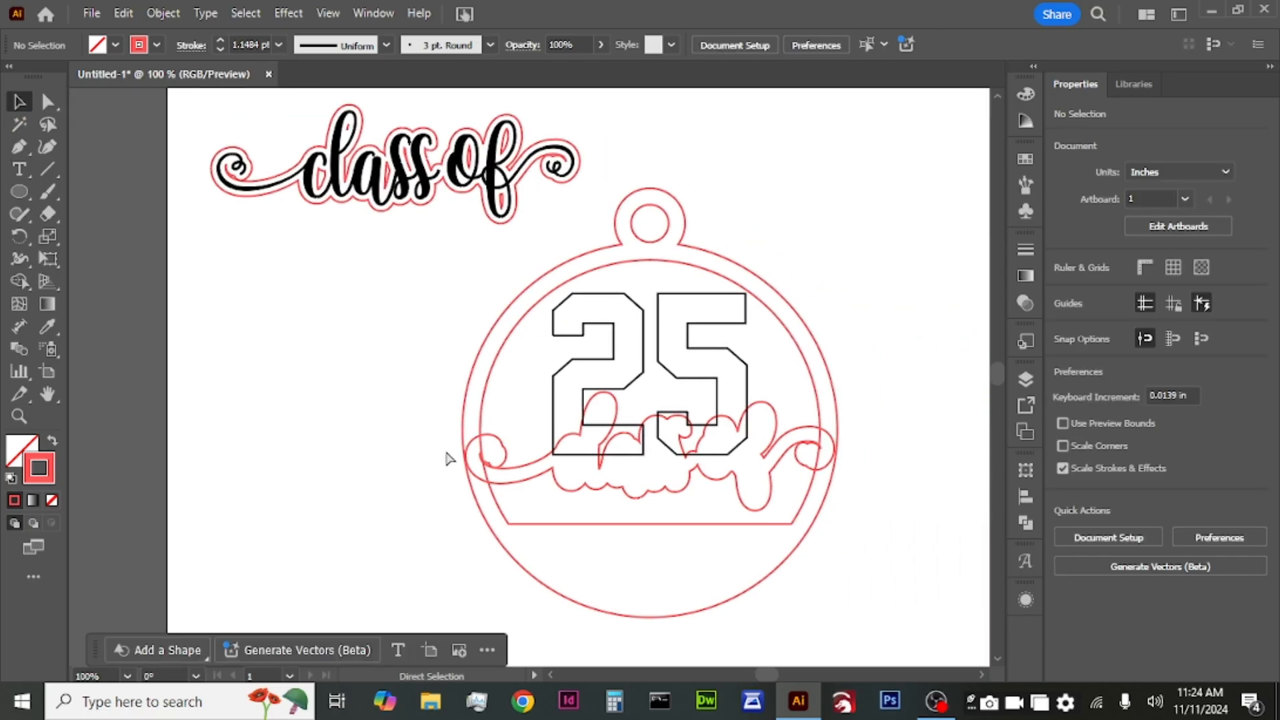
left_click_drag(414, 523, 673, 402)
scroll(873, 430, "right", 3)
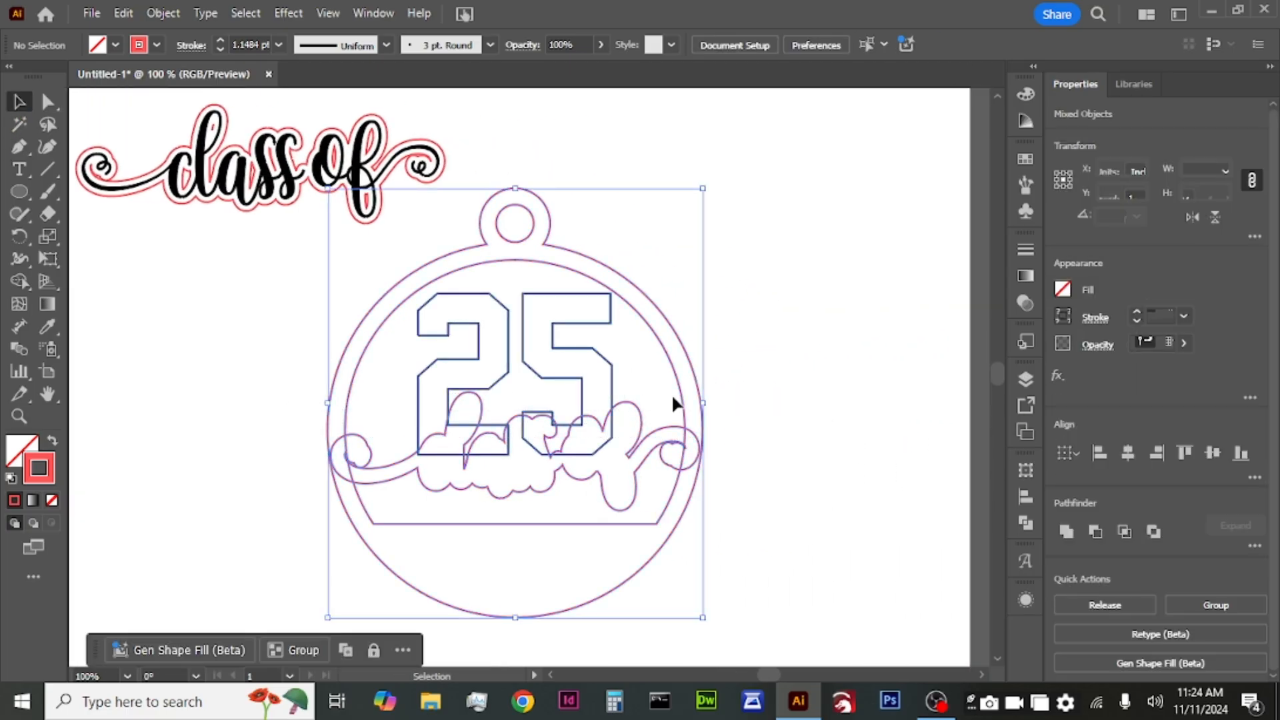
left_click(1066, 531)
left_click(817, 482)
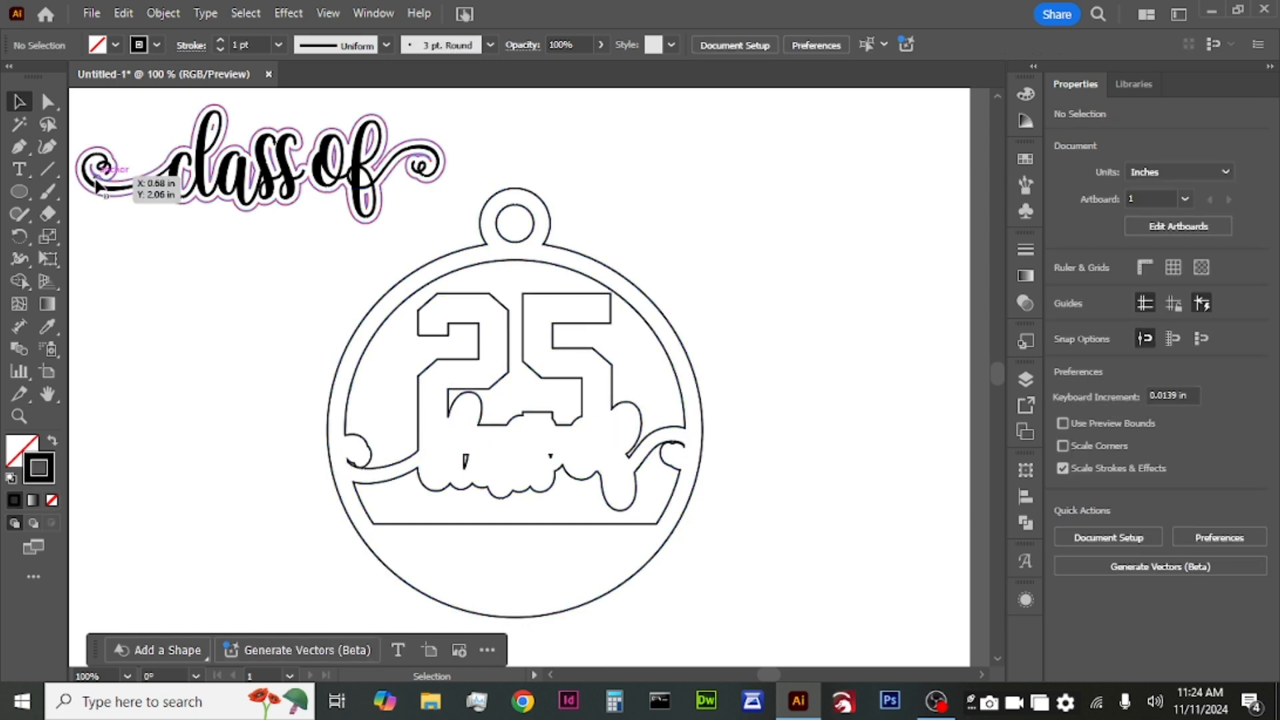
key("ctrl+z")
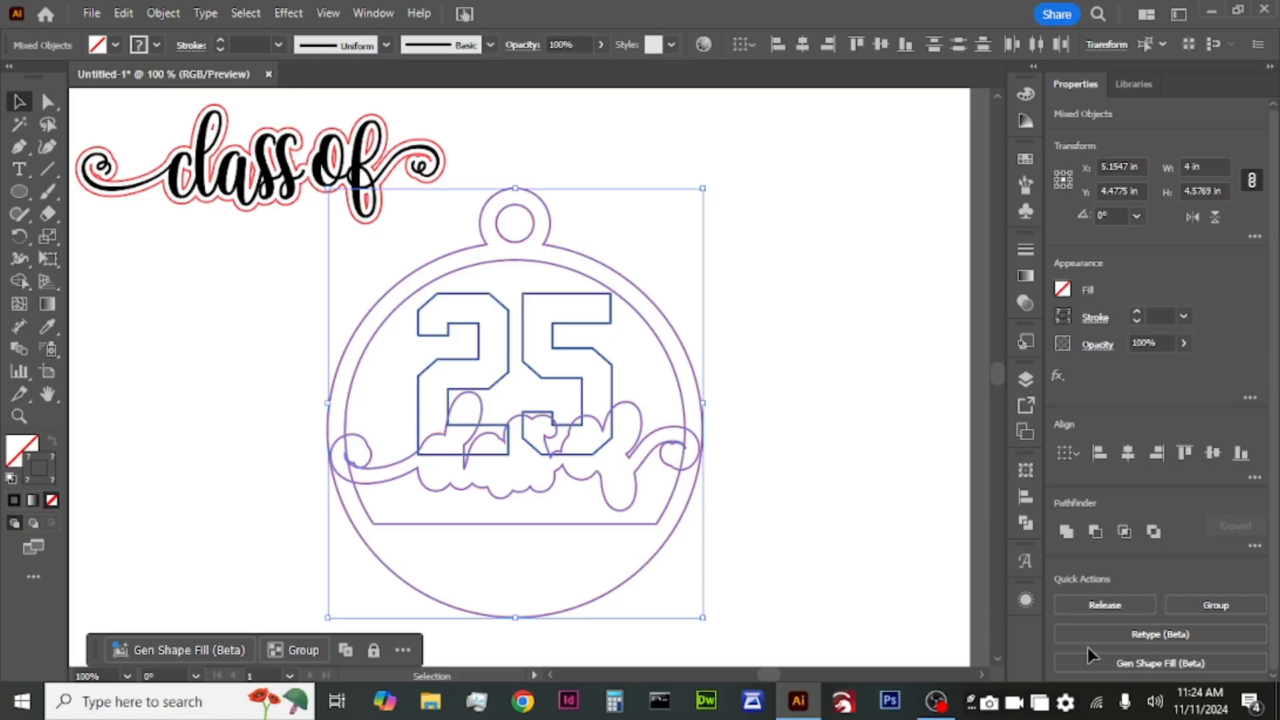
left_click(1088, 531)
left_click(155, 287)
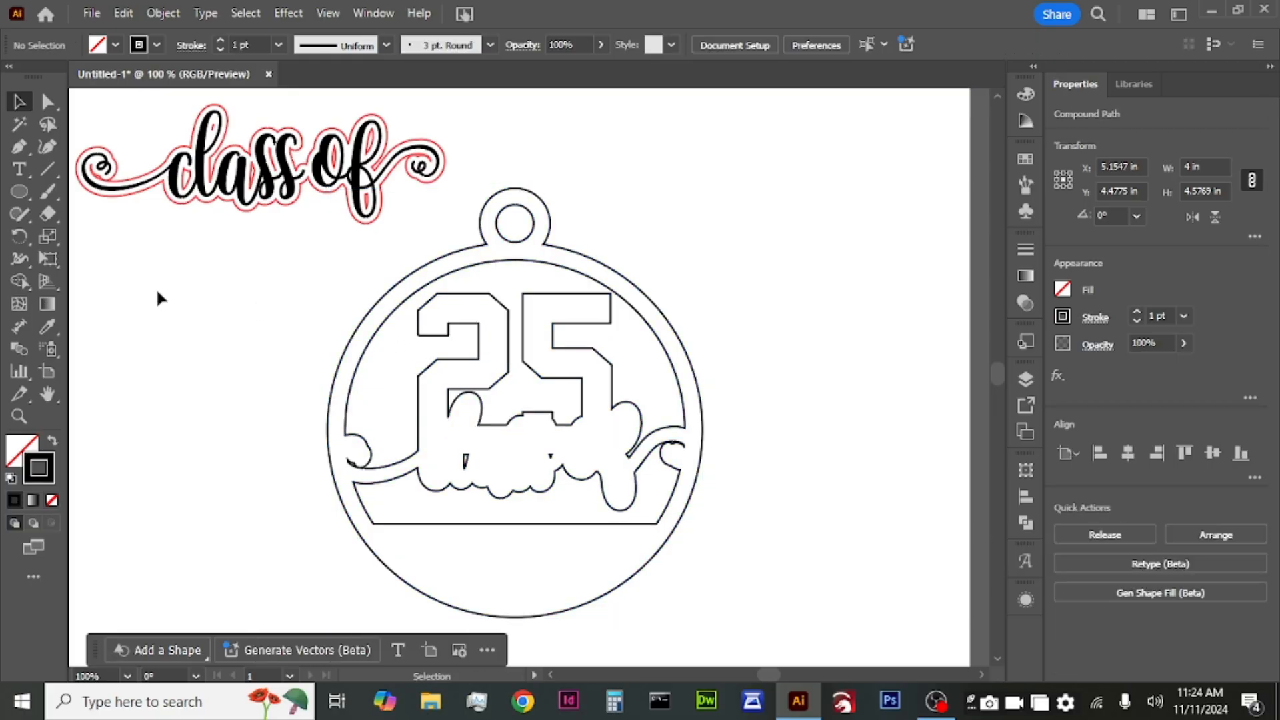
Move the original "class of" lettering group onto the united shape so its outline matches the script contour below, and deselect it
left_click_drag(107, 186, 355, 458)
scroll(467, 513, "up", 3)
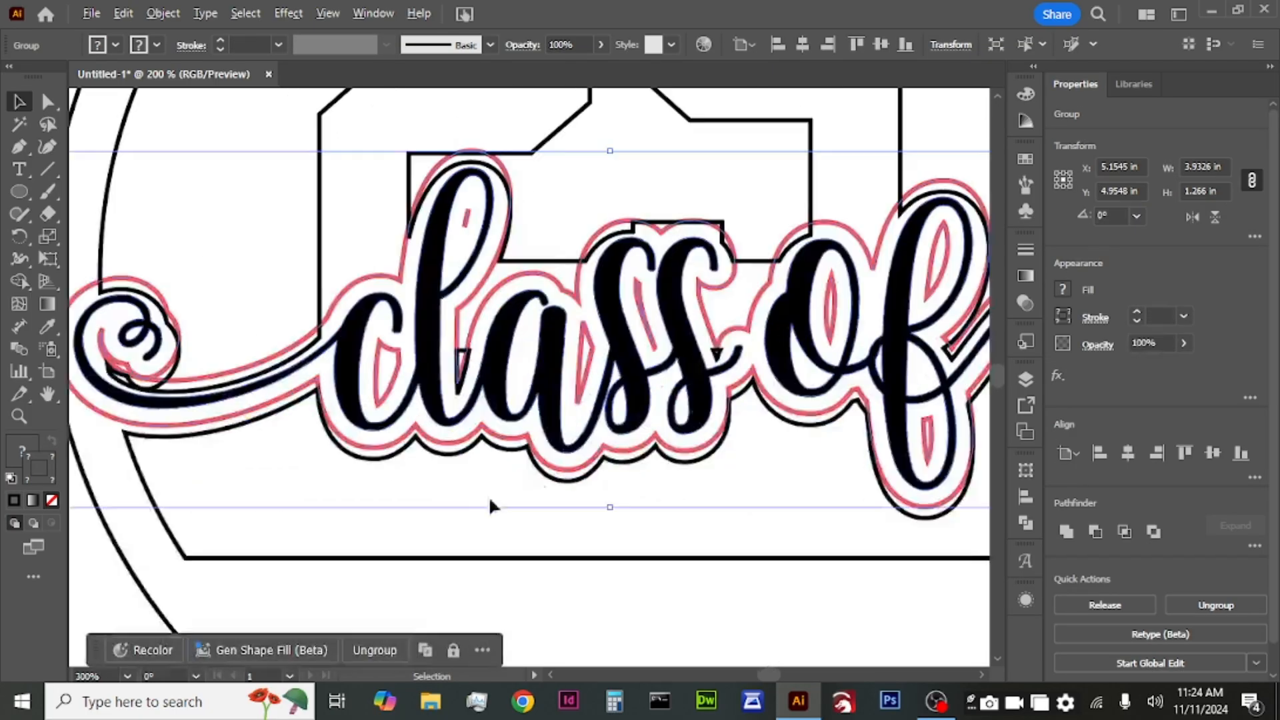
left_click_drag(565, 475, 567, 486)
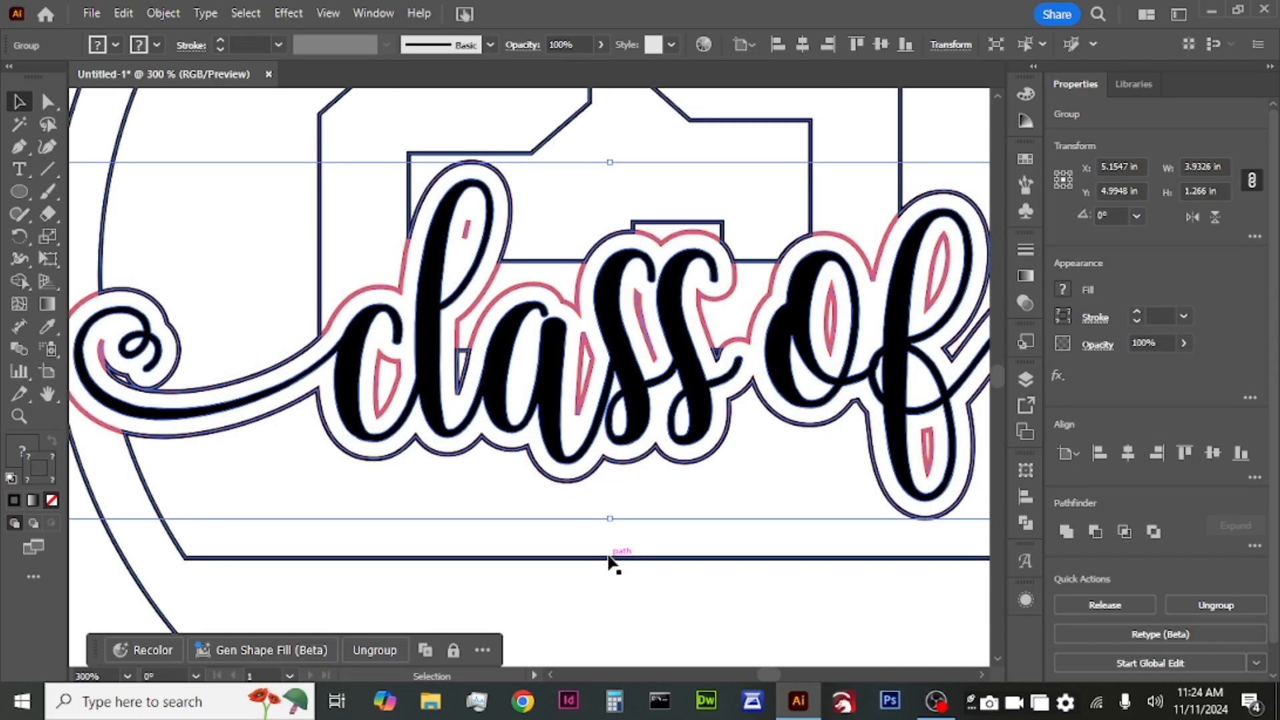
scroll(609, 560, "down", 3)
left_click(864, 493)
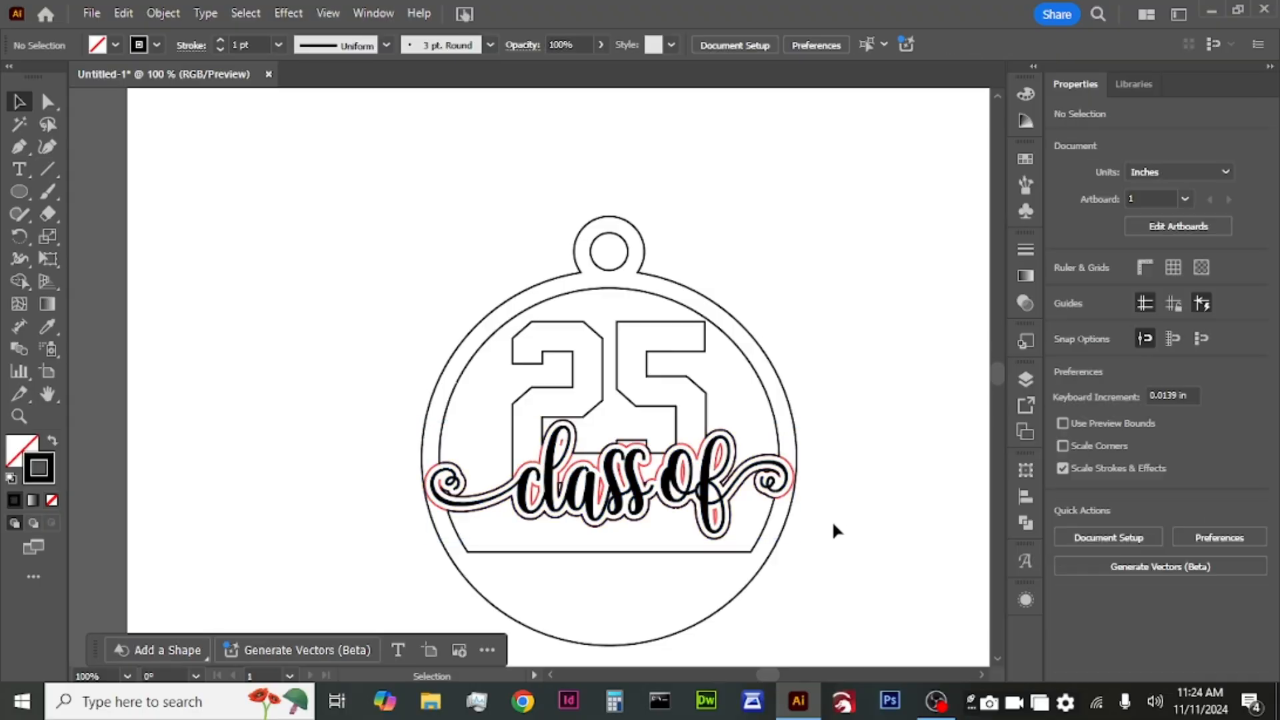
Copy the red 1.1484 pt stroke from the script's outline onto the united ornament shape with the Eyedropper, and deselect it
scroll(836, 530, "right", 1)
left_click(631, 273)
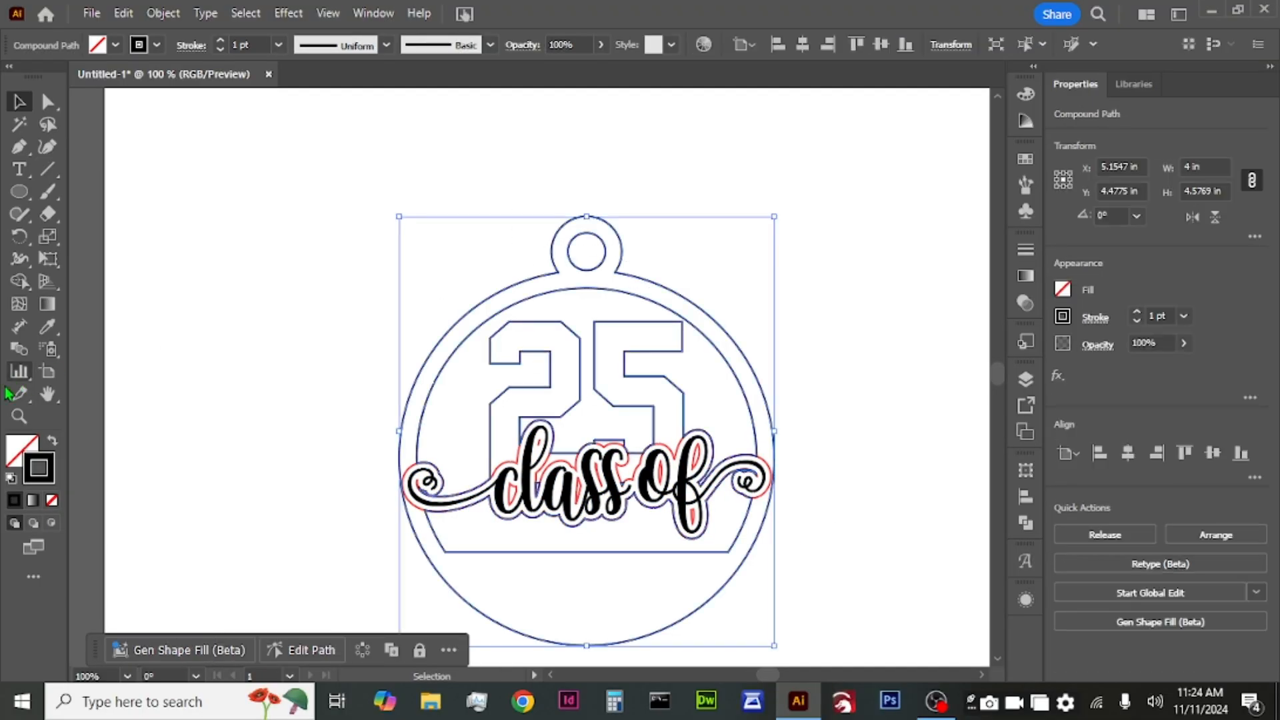
left_click(44, 329)
left_click(565, 457)
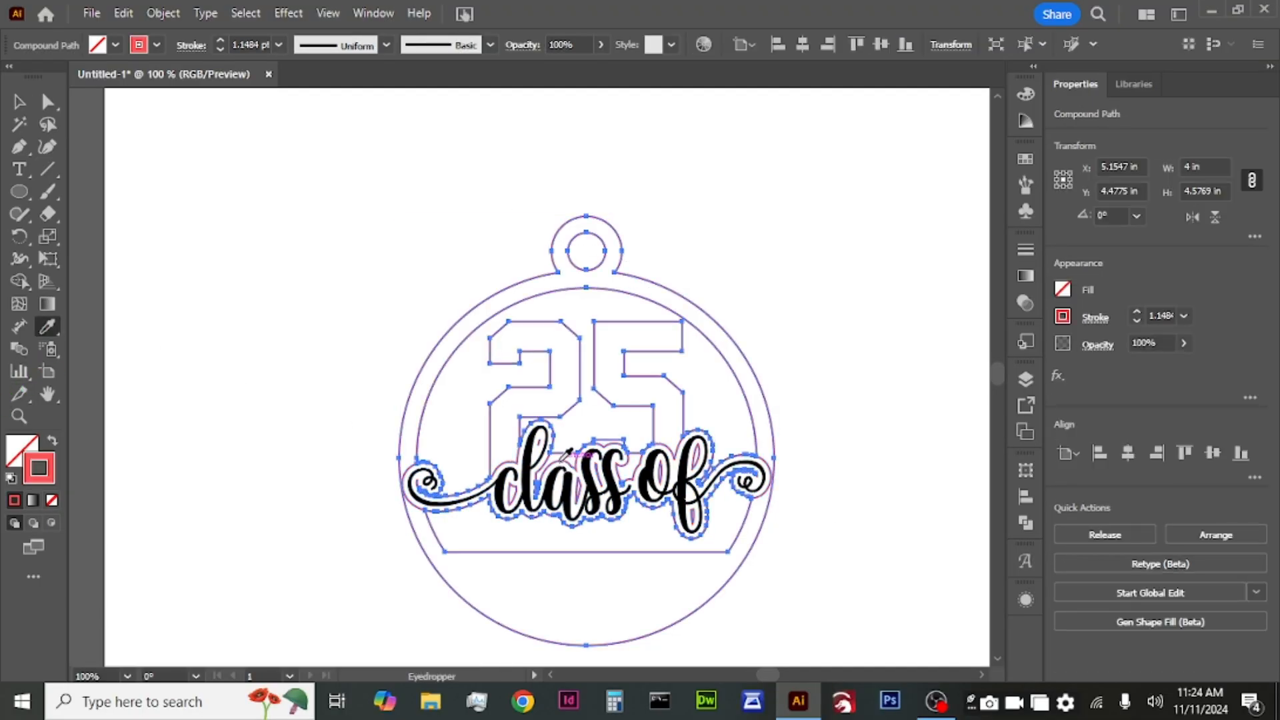
left_click(18, 102)
left_click(505, 431)
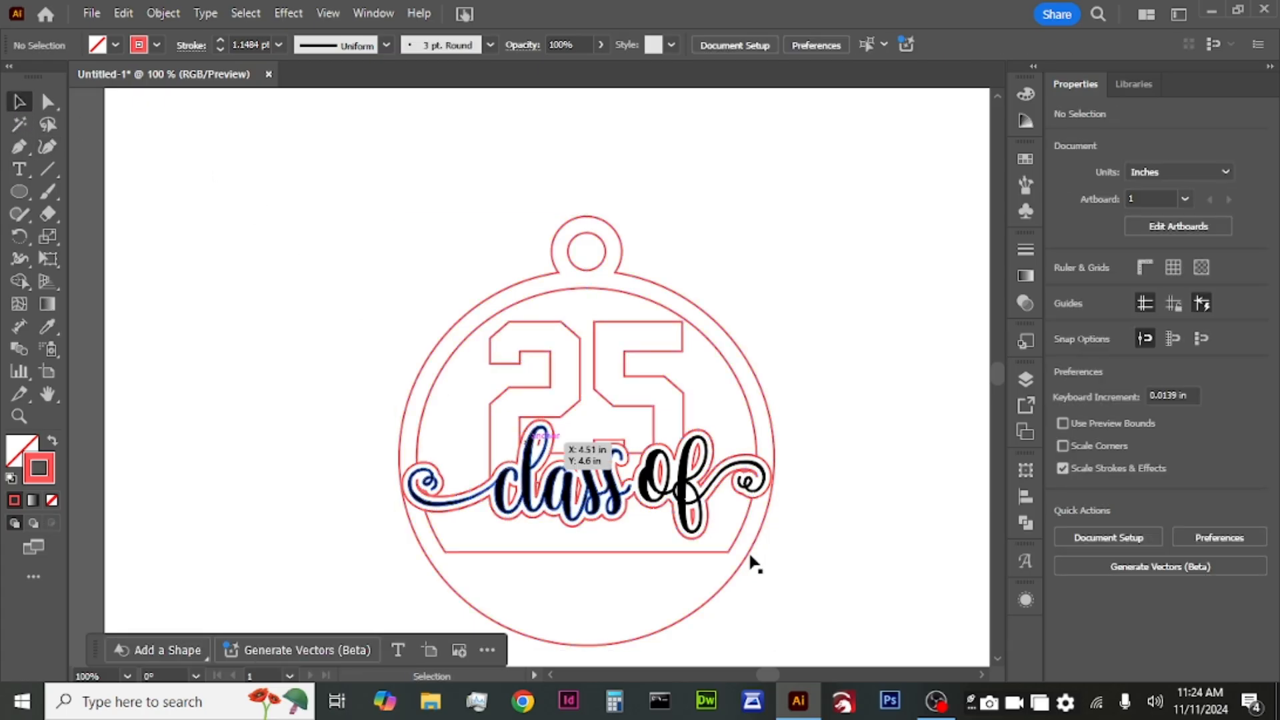